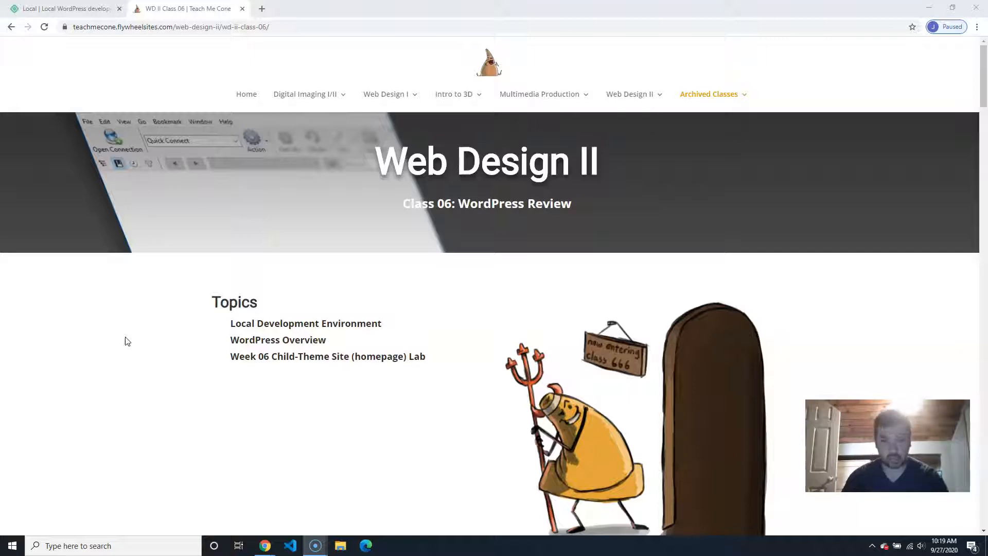
# - Read the local development environment section, including its advantages and the MAMP, XAMPP, Desktop Server and Local by Flywheel options
pyautogui.scroll(-9, 293, 402)
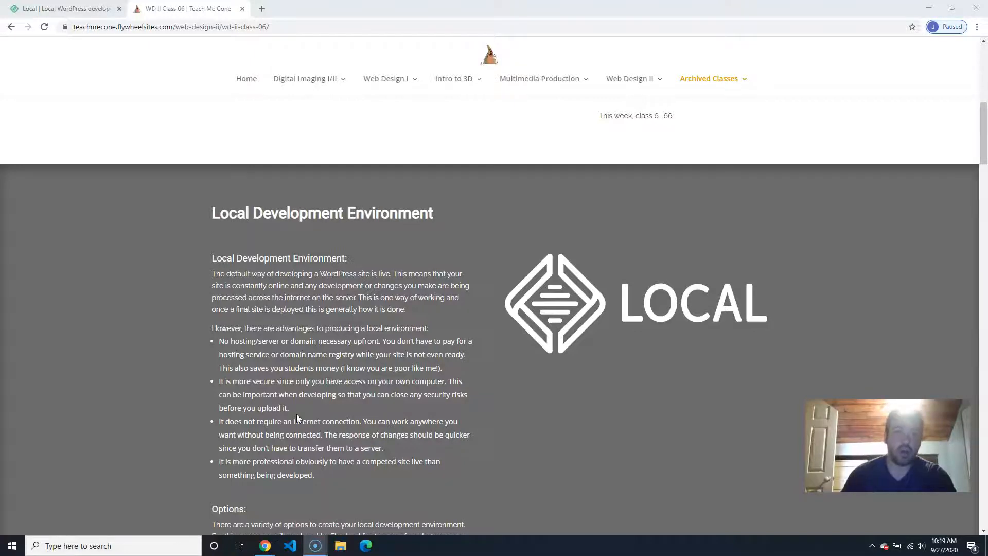
pyautogui.scroll(-7, 230, 321)
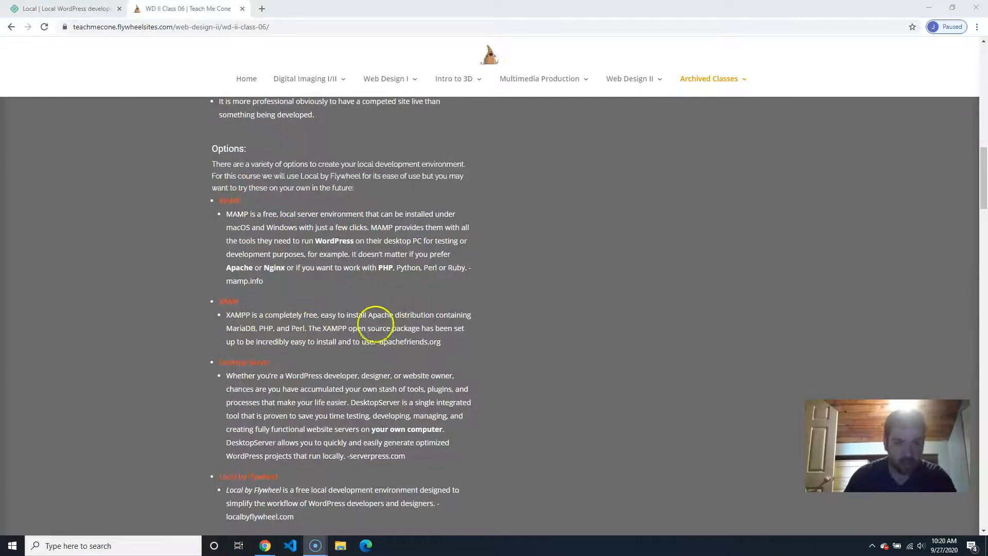
pyautogui.scroll(-3, 375, 332)
pyautogui.scroll(1, 376, 335)
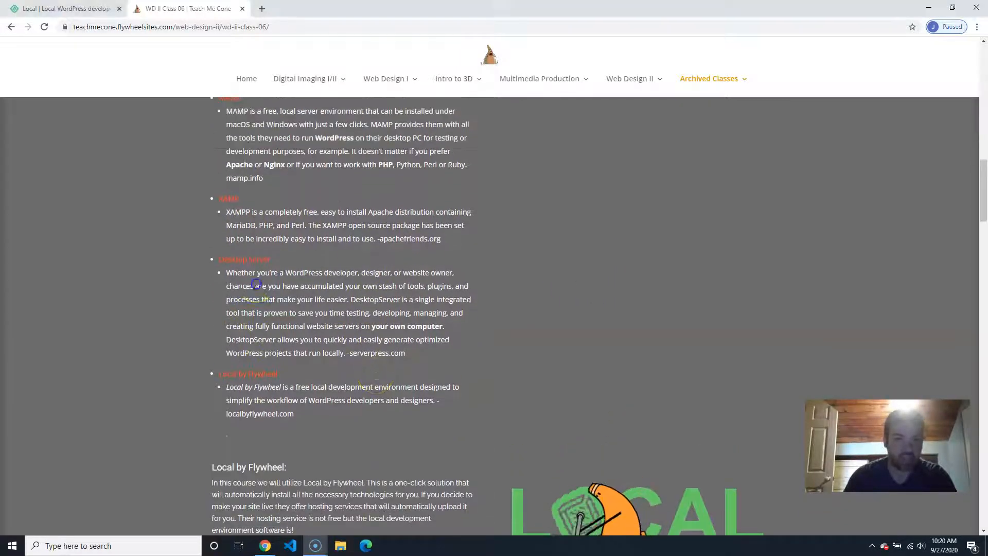
pyautogui.moveTo(256, 285); pyautogui.dragTo(369, 312)
pyautogui.moveTo(227, 388); pyautogui.dragTo(315, 401)
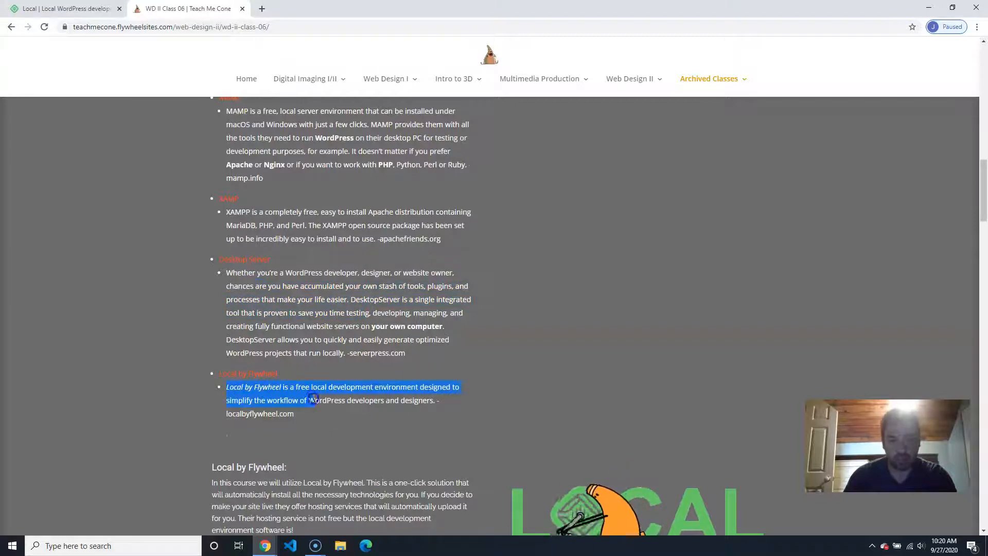
pyautogui.scroll(2, 346, 328)
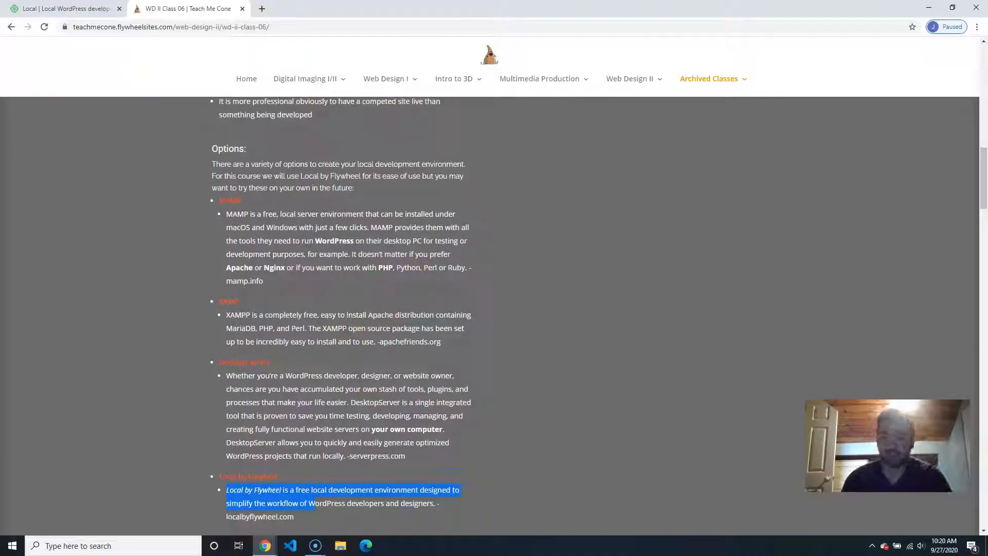
pyautogui.moveTo(263, 214); pyautogui.dragTo(346, 276)
pyautogui.moveTo(407, 342); pyautogui.dragTo(313, 340)
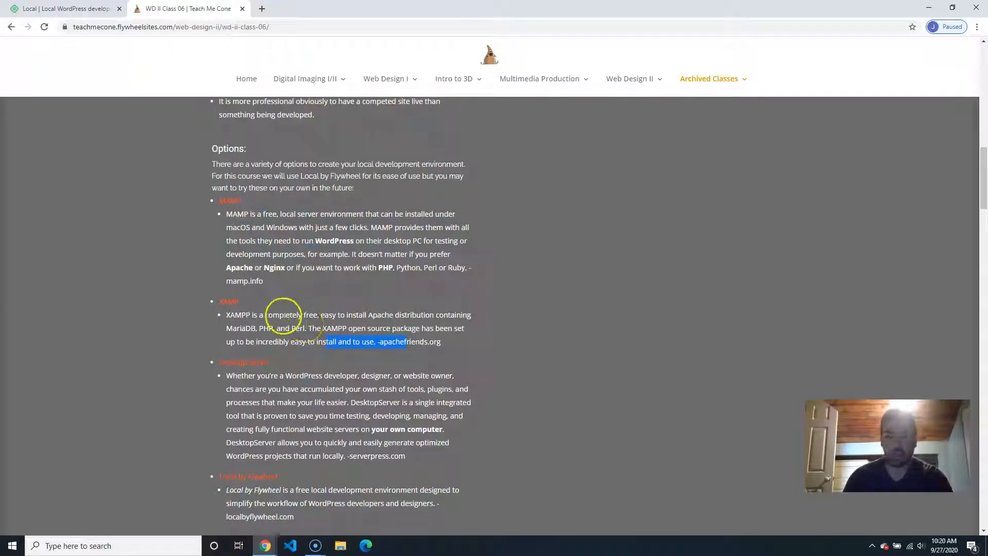
pyautogui.moveTo(286, 314); pyautogui.dragTo(306, 329)
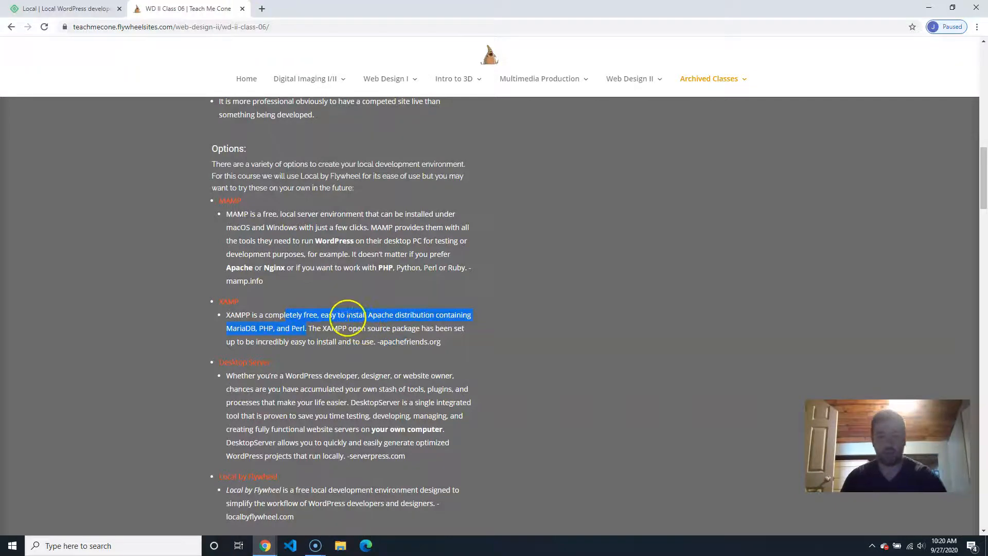
# - Review the advantages of local development again and read the Local by Flywheel installation notes
pyautogui.scroll(5, 360, 311)
pyautogui.scroll(4, 375, 307)
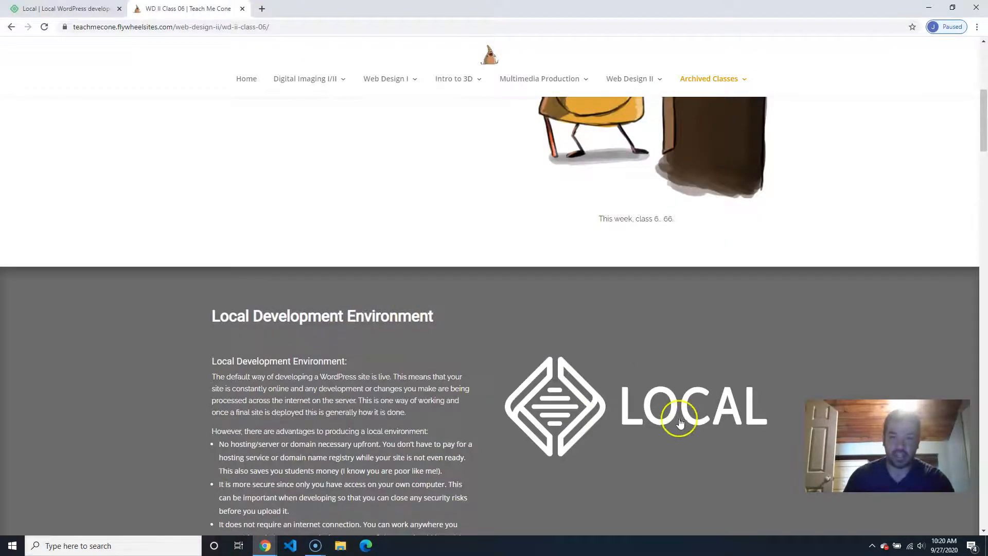
pyautogui.scroll(-4, 364, 410)
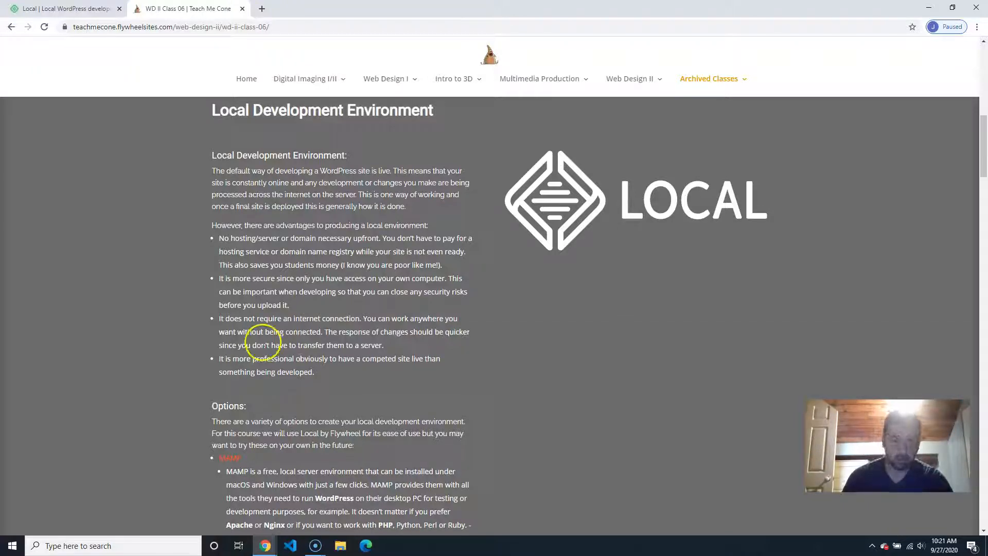
pyautogui.scroll(-12, 331, 347)
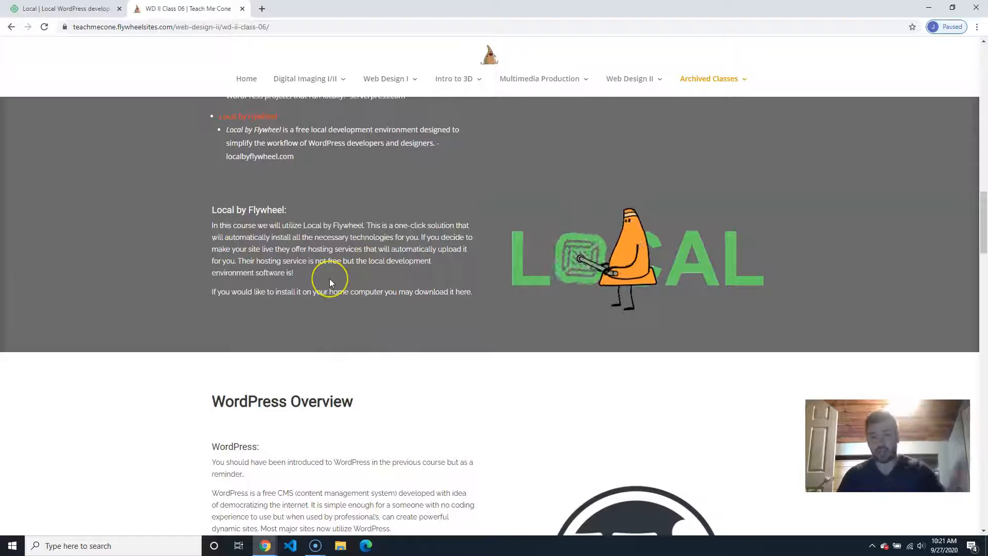
pyautogui.scroll(1, 307, 305)
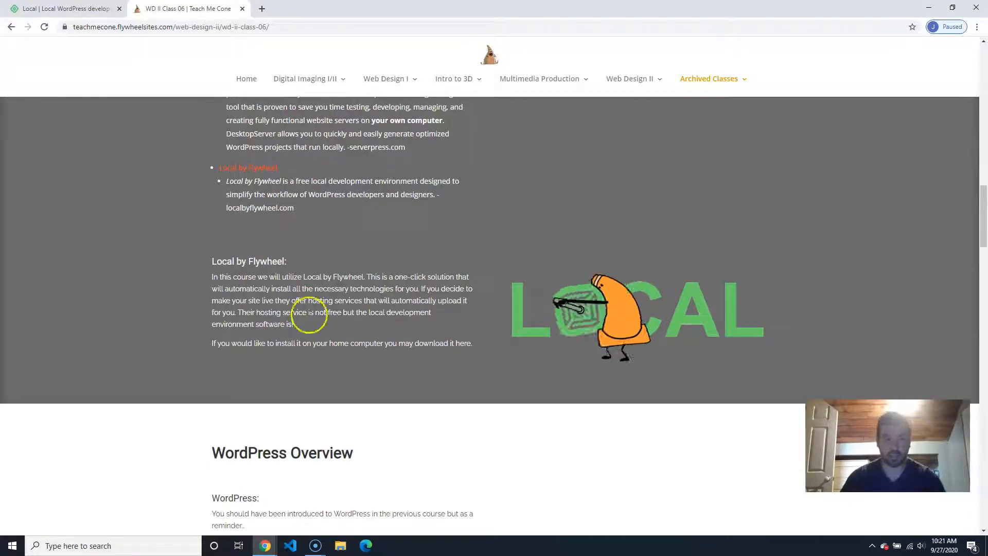
# - On the localwp.com site, view the free Local download form with Windows as the platform, and close it
pyautogui.click(56, 8)
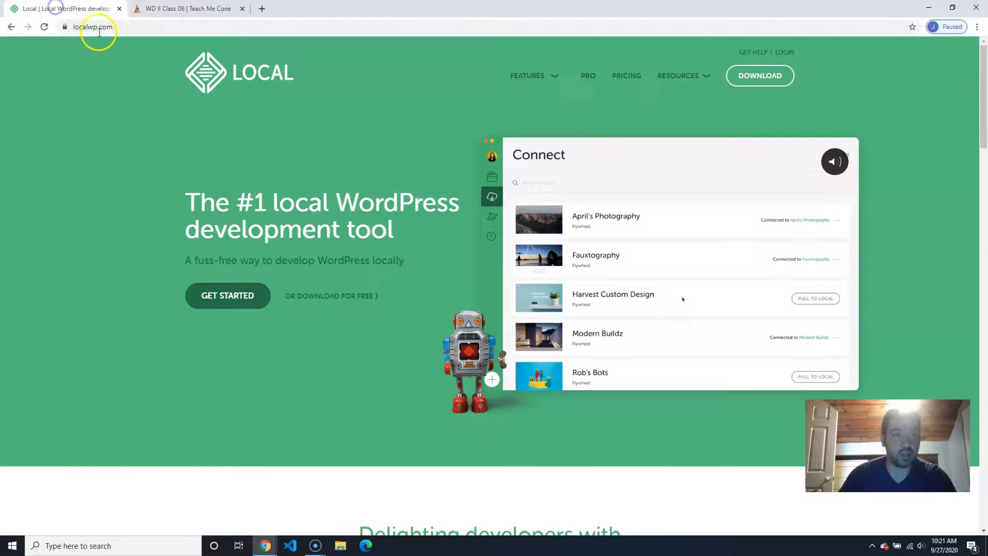
pyautogui.click(127, 27)
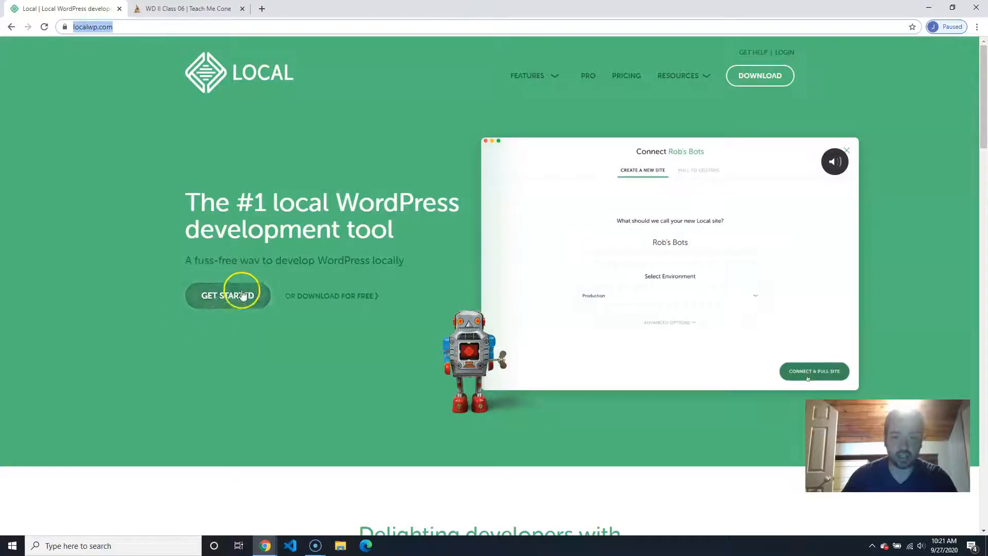
pyautogui.click(332, 296)
pyautogui.click(549, 212)
pyautogui.click(382, 253)
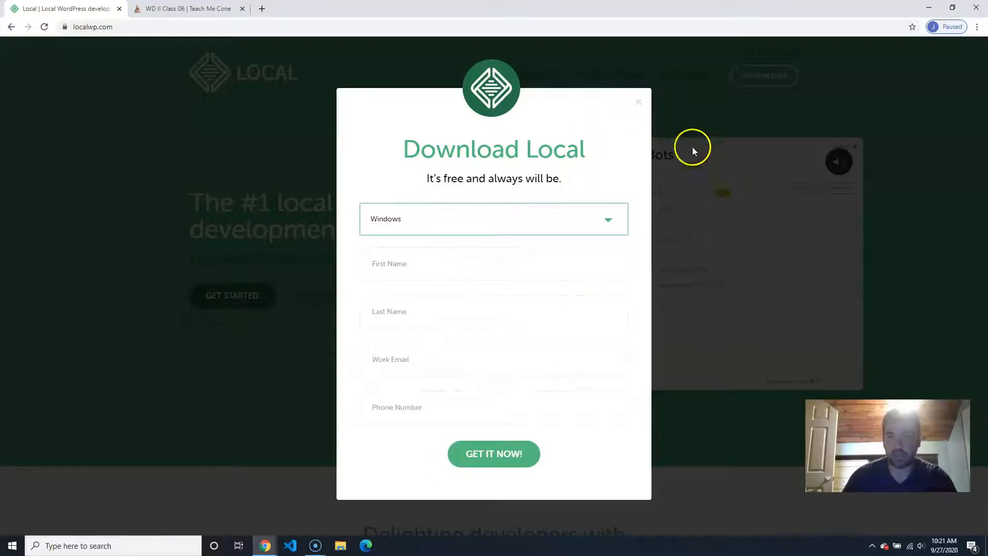
pyautogui.click(639, 102)
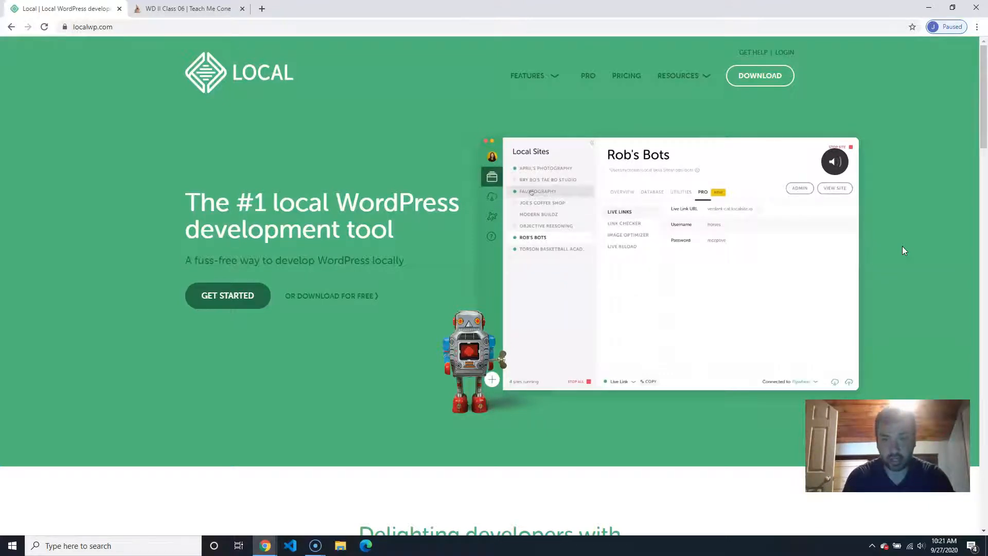
pyautogui.click(899, 338)
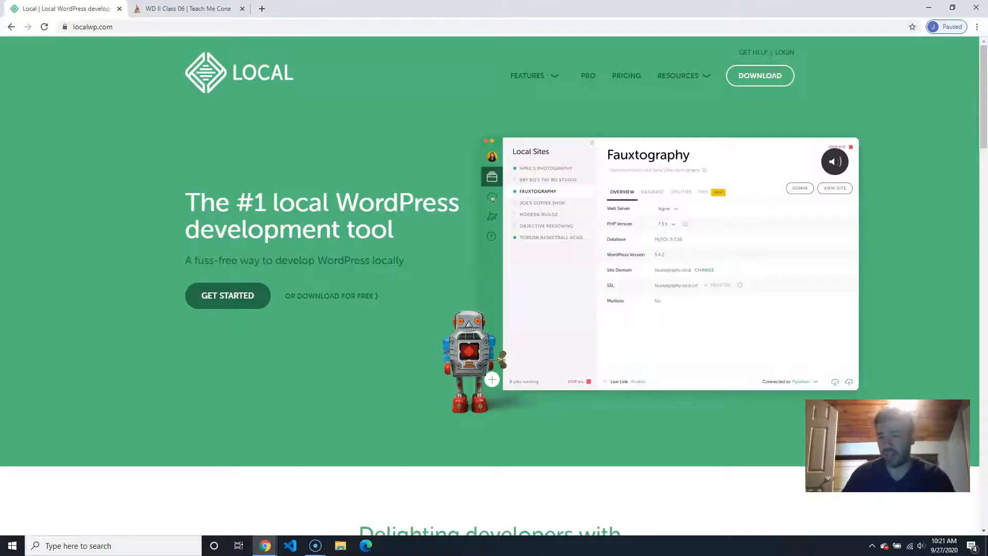
pyautogui.click(872, 546)
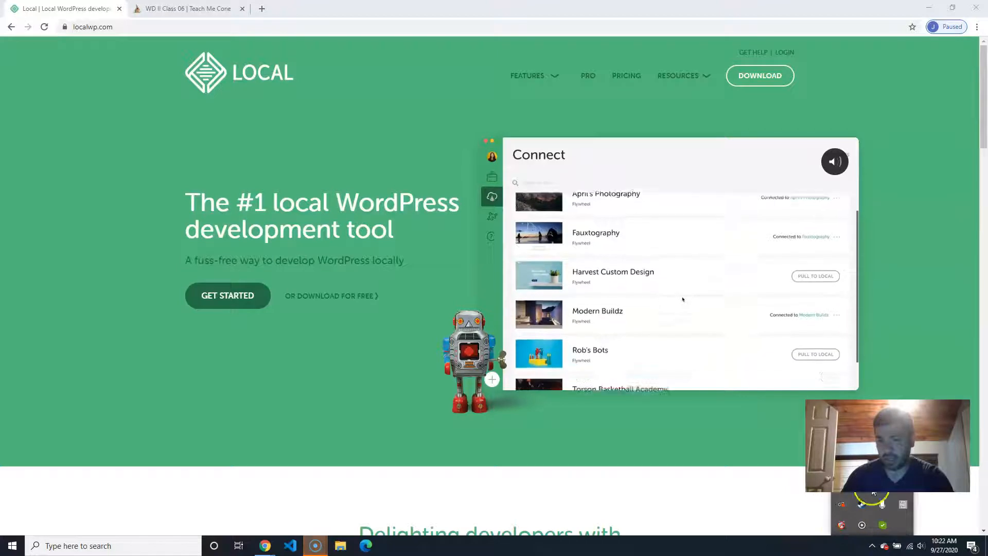
pyautogui.click(740, 505)
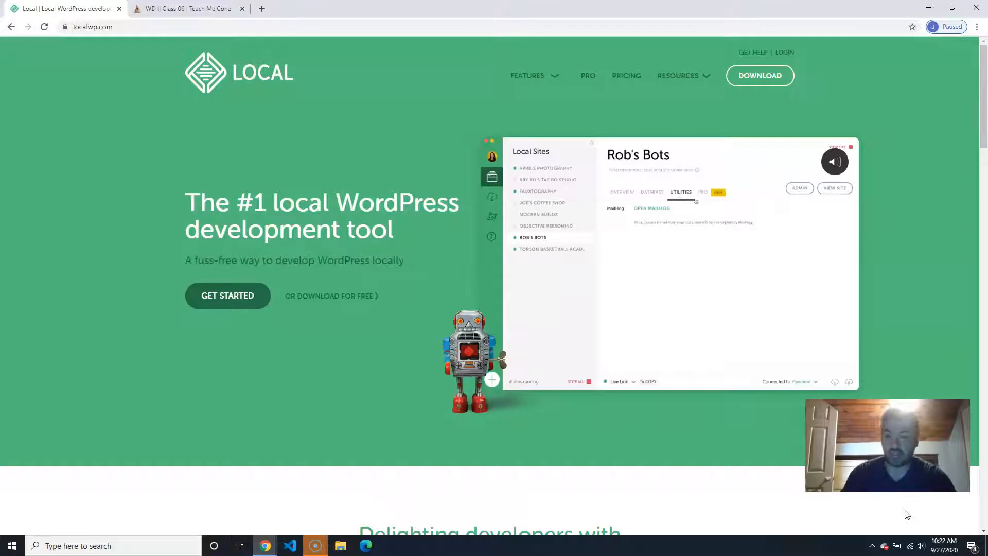
pyautogui.click(872, 545)
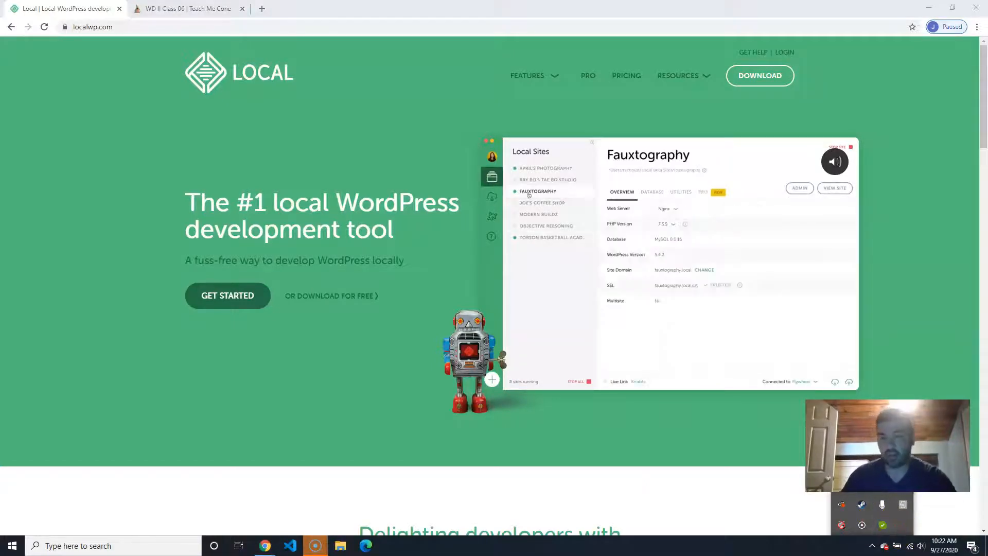
pyautogui.click(961, 530)
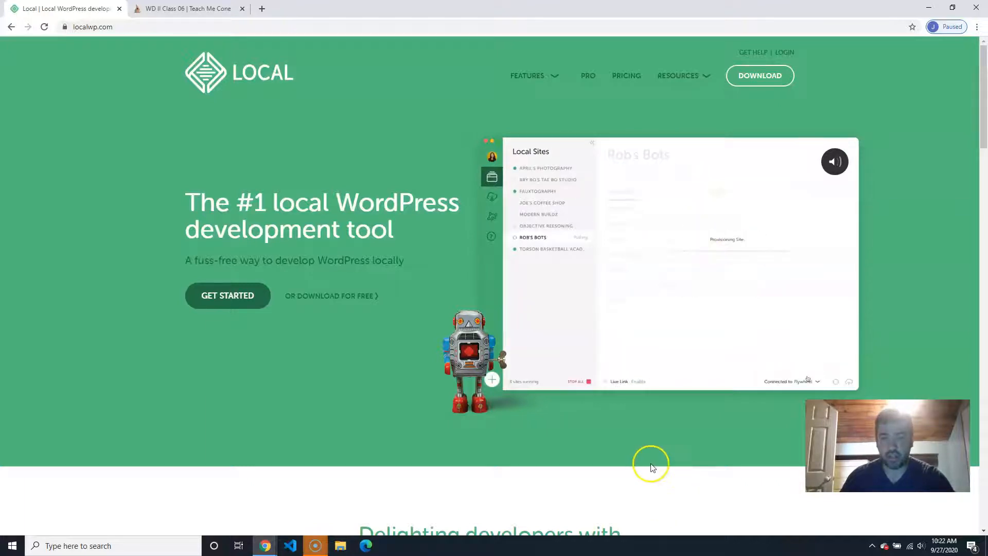
# - Search the computer for the Local app and launch it
pyautogui.click(141, 545)
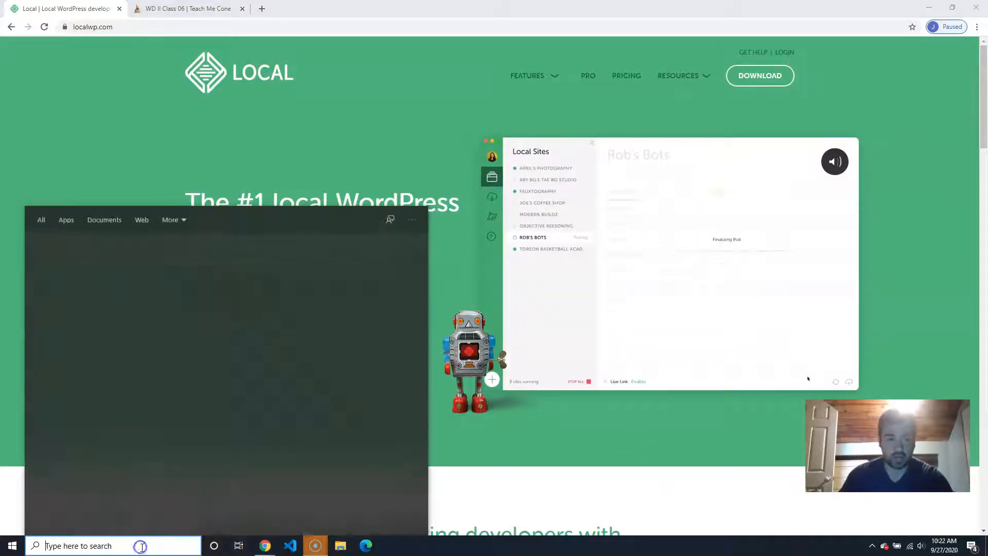
pyautogui.write('local')
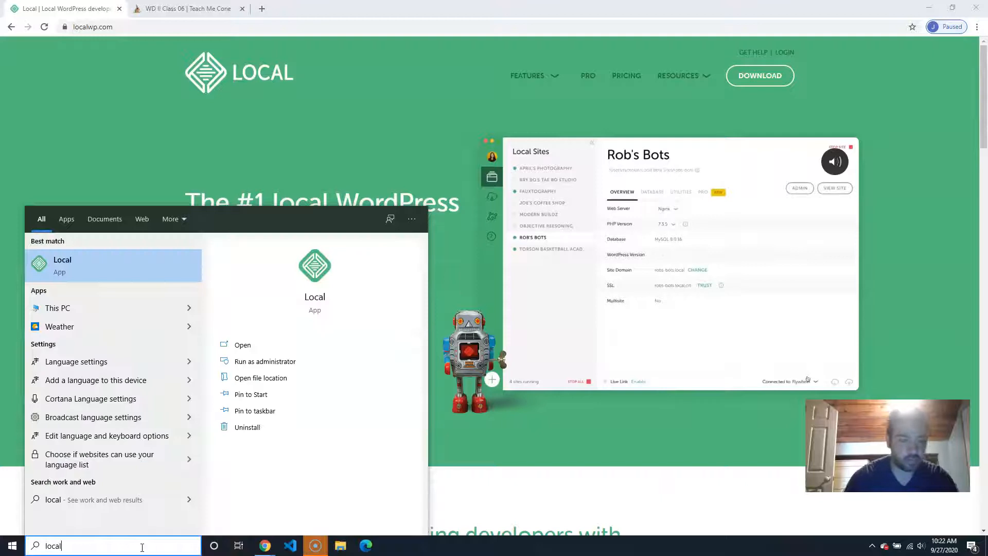
pyautogui.click(336, 278)
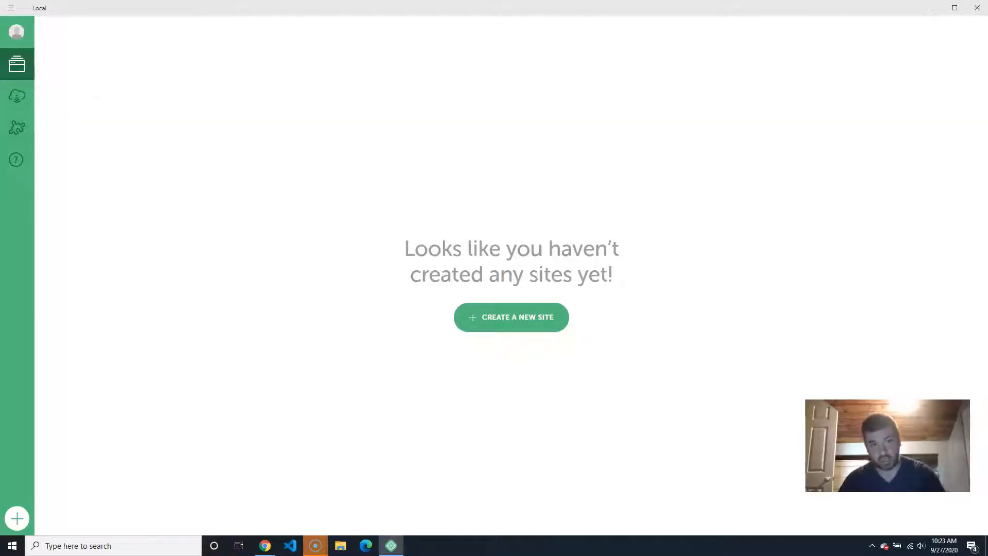
pyautogui.click(71, 55)
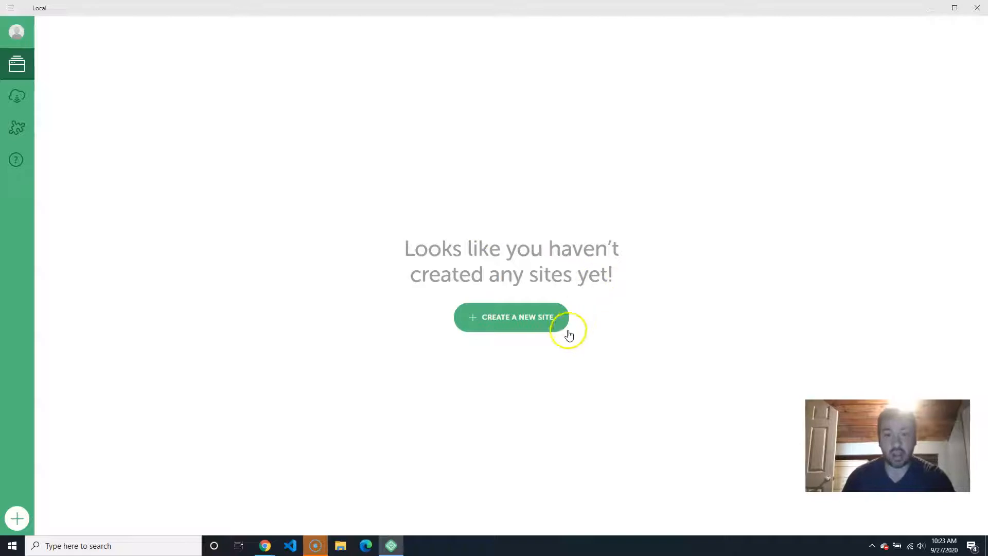
# - Start a new site named childThemeLabSite with the default domain and path, no blueprint, and the Preferred environment
pyautogui.click(487, 320)
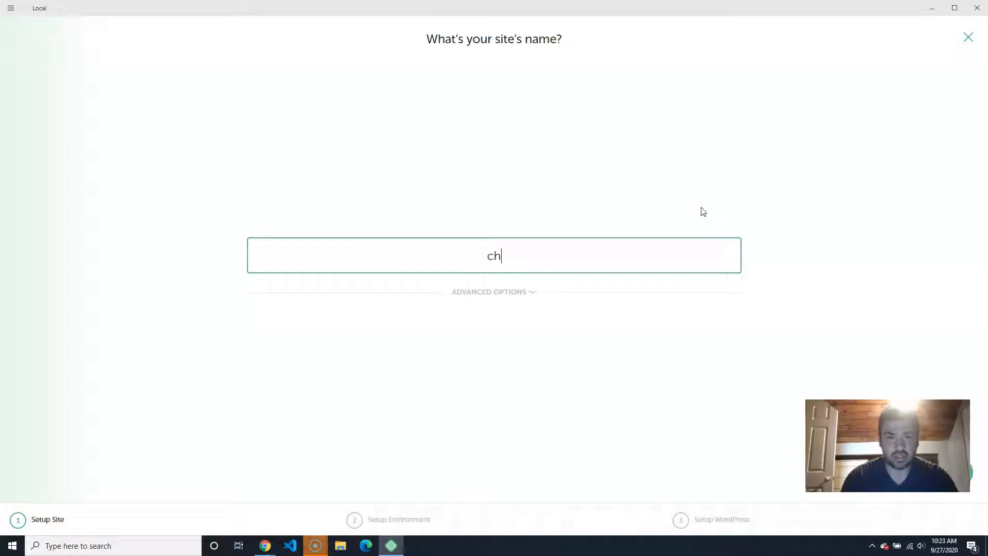
pyautogui.write('Theme')
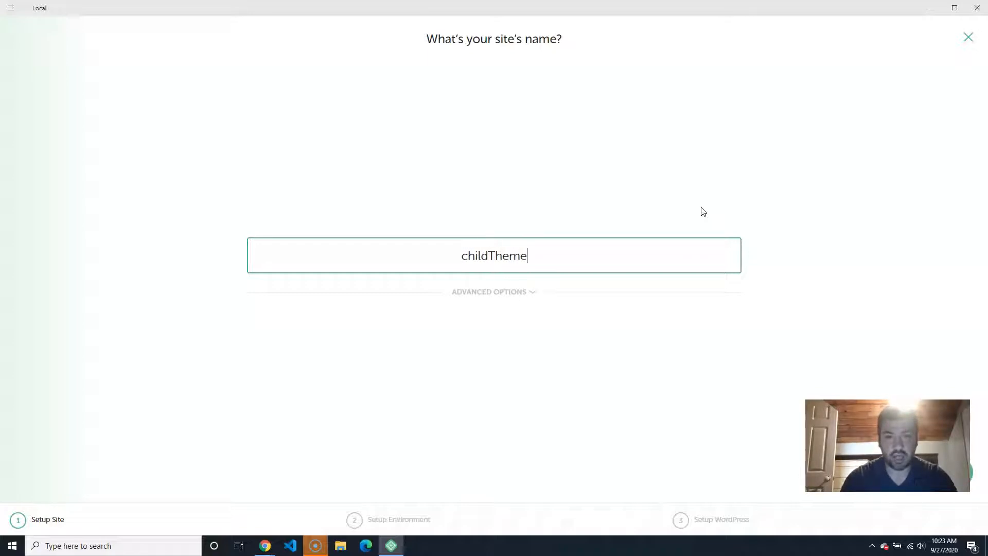
pyautogui.write('LabSite')
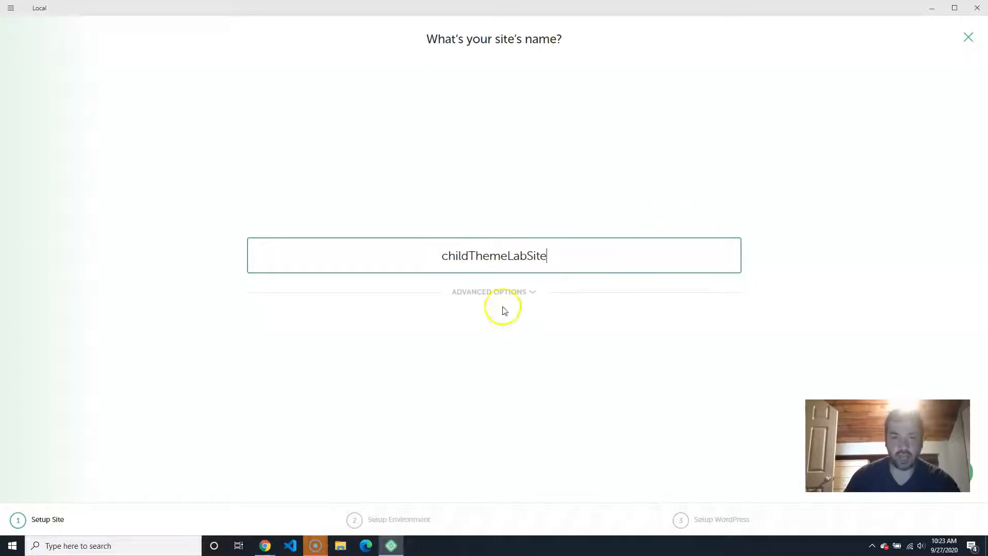
pyautogui.click(507, 292)
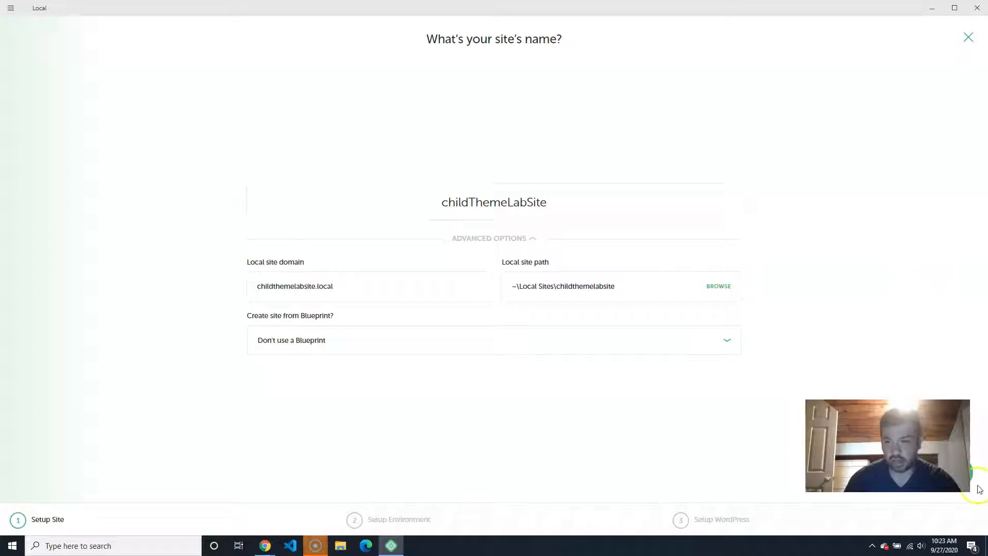
pyautogui.click(947, 493)
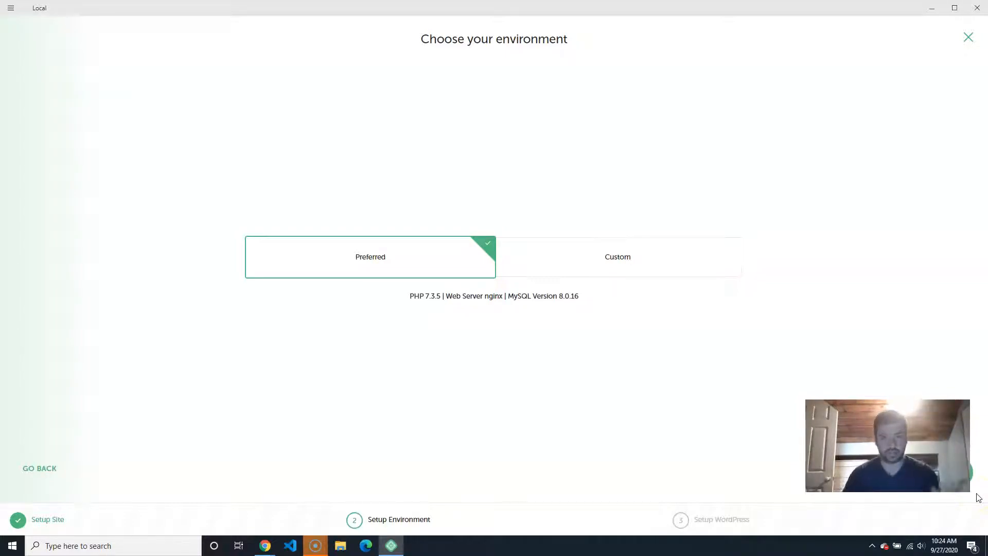
pyautogui.click(957, 476)
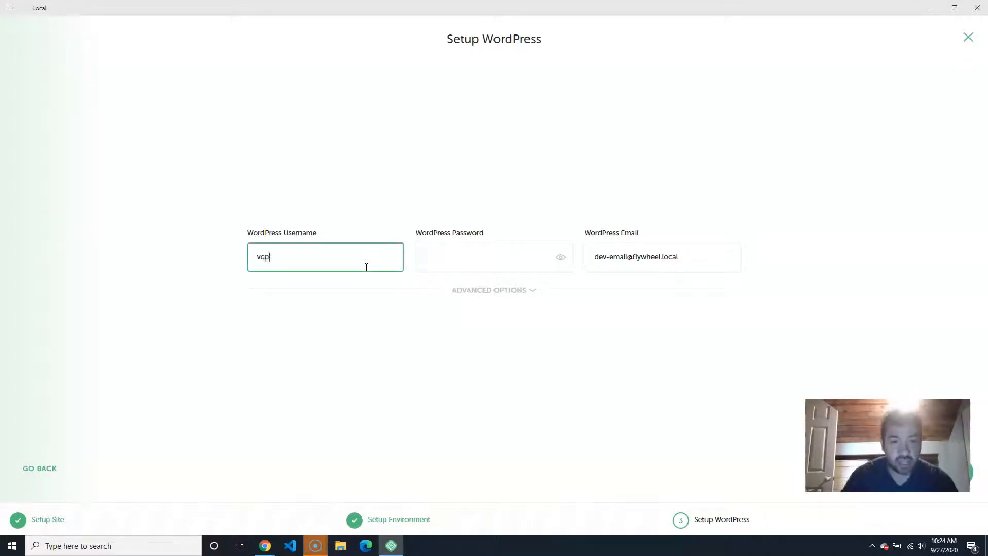
# - Fill in the WordPress username and password, add the site, and allow Local through the firewall on public networks
pyautogui.click(454, 260)
pyautogui.write('vcp')
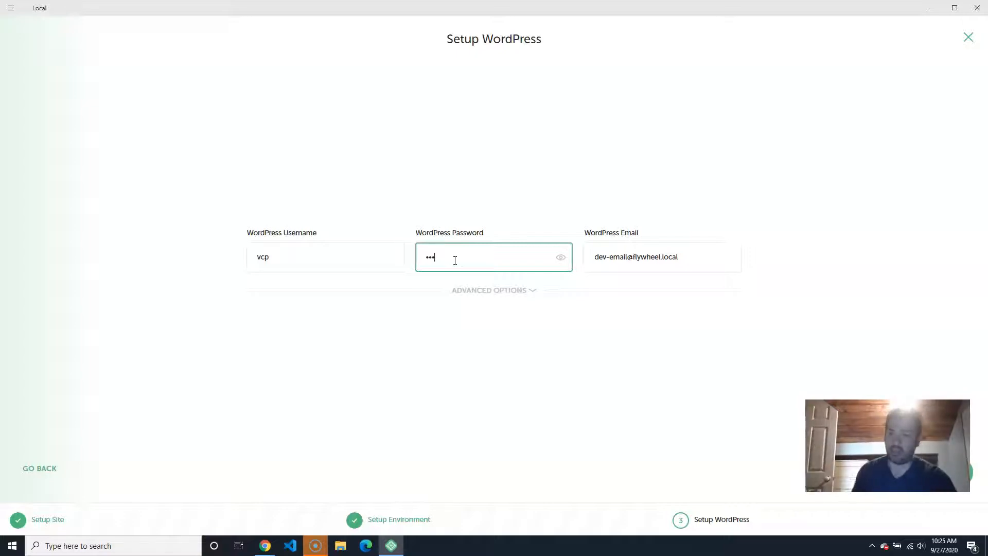
pyautogui.click(526, 291)
pyautogui.click(521, 265)
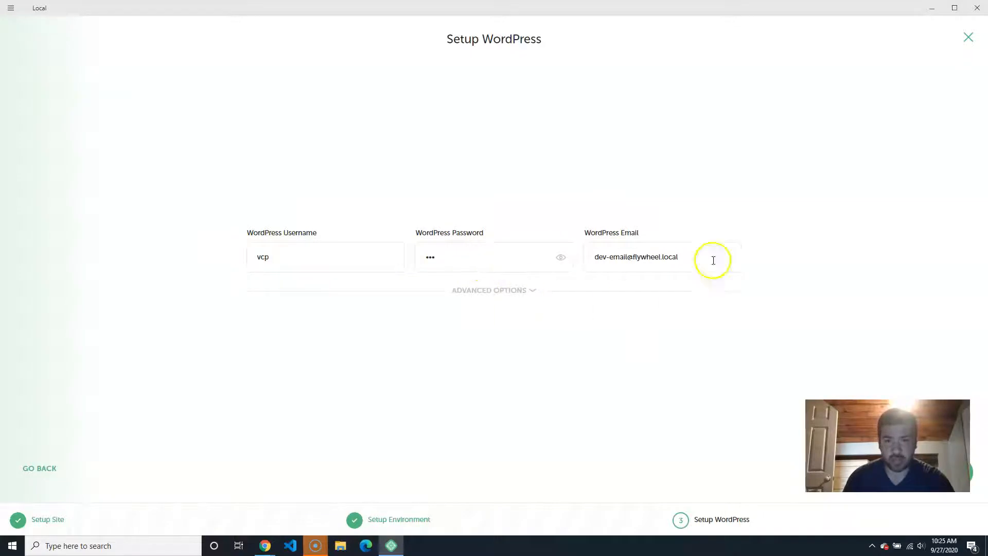
pyautogui.click(967, 472)
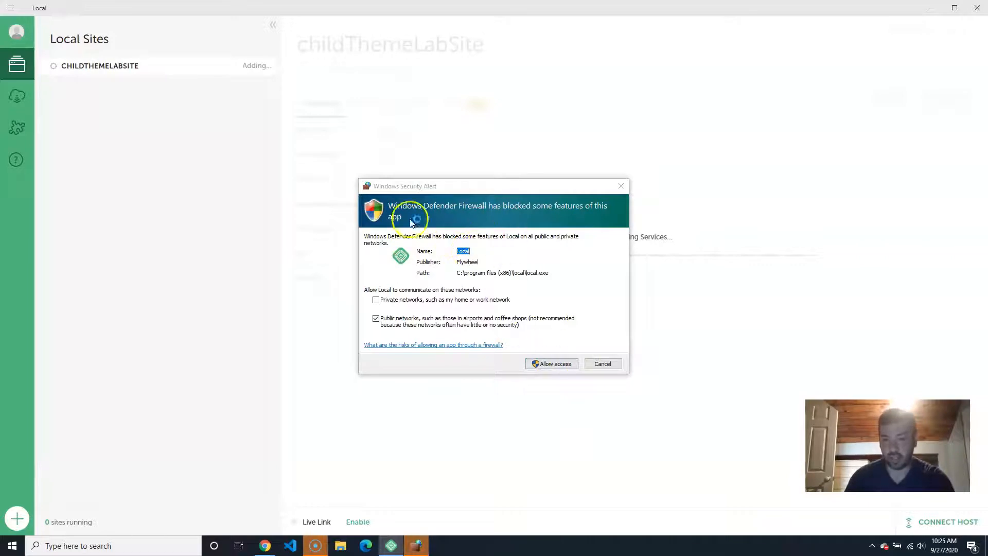
pyautogui.click(548, 366)
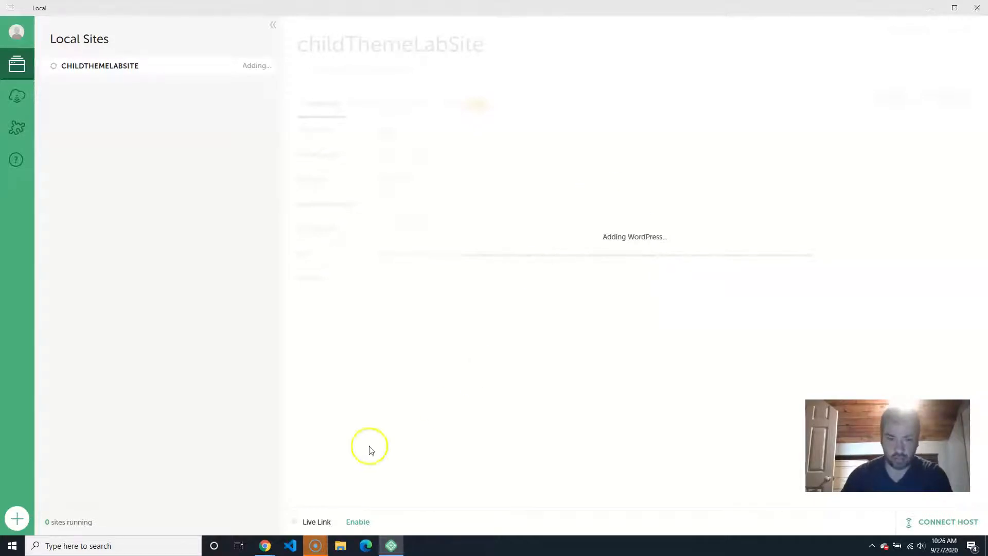
pyautogui.moveTo(314, 544)
pyautogui.click(335, 506)
pyautogui.click(494, 295)
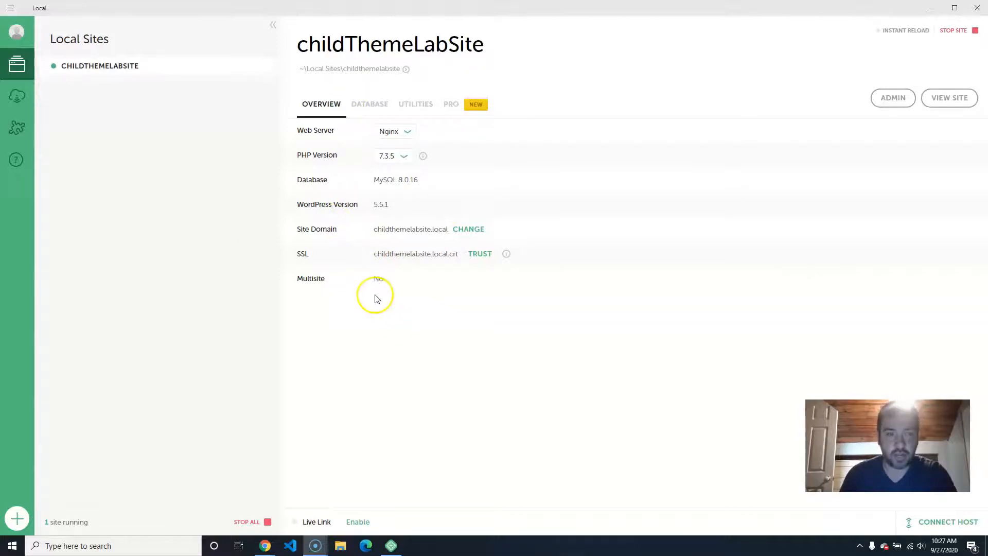
# - Open the childThemeLabSite front end in Google Chrome and look over its home page
pyautogui.rightClick(103, 65)
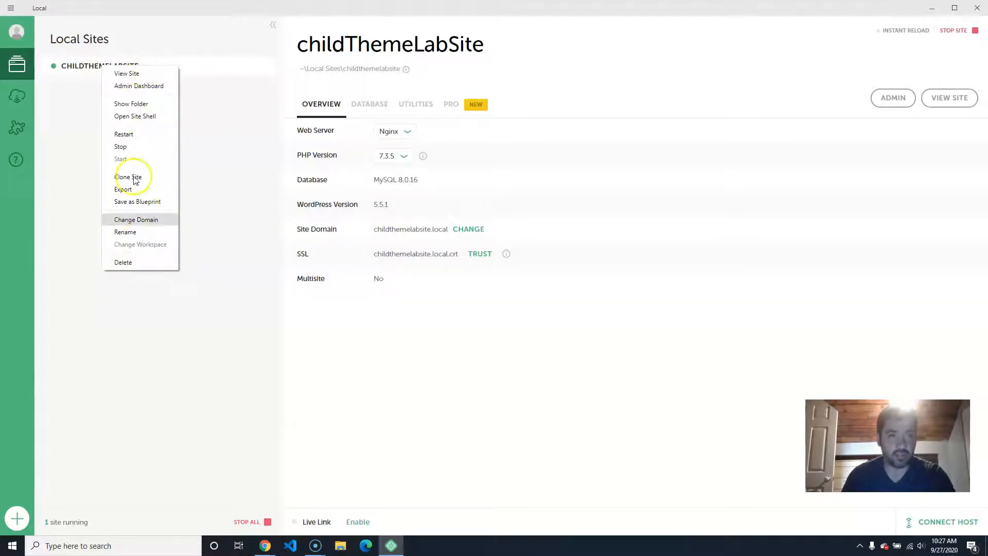
pyautogui.click(332, 403)
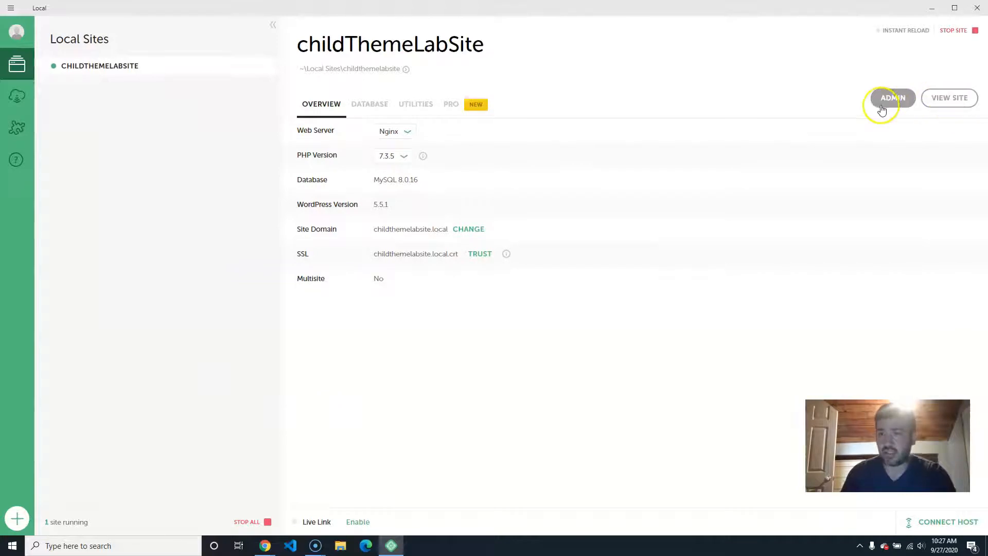
pyautogui.click(956, 106)
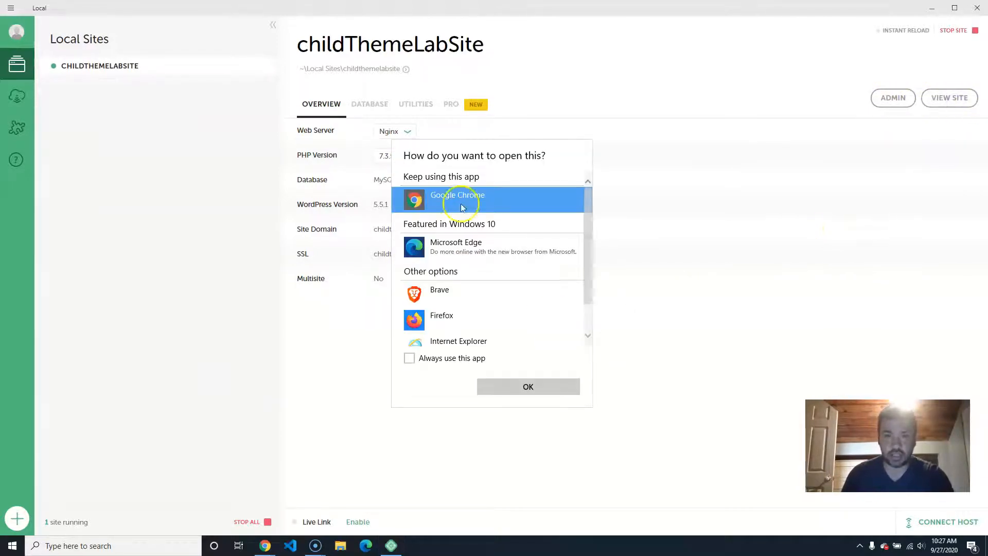
pyautogui.click(528, 387)
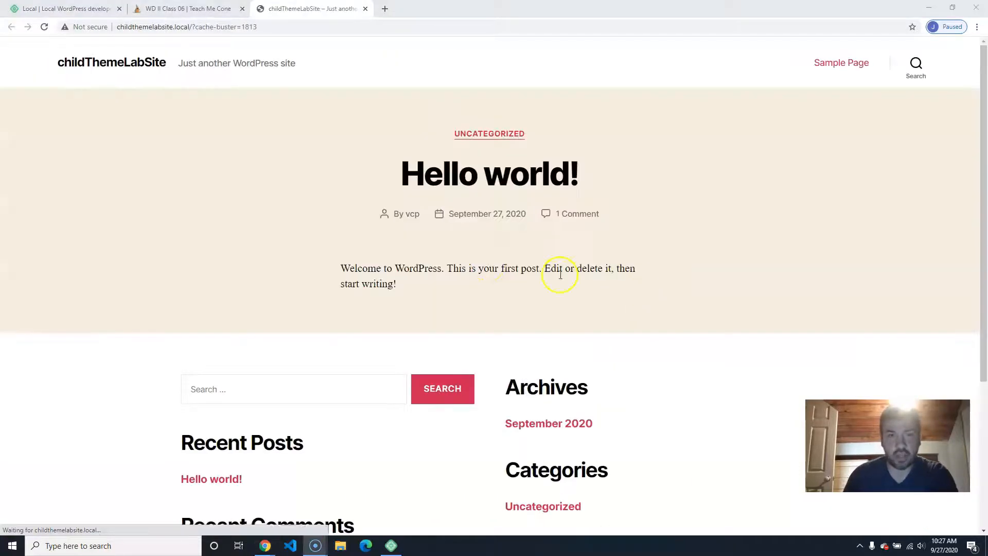
pyautogui.scroll(-4, 467, 324)
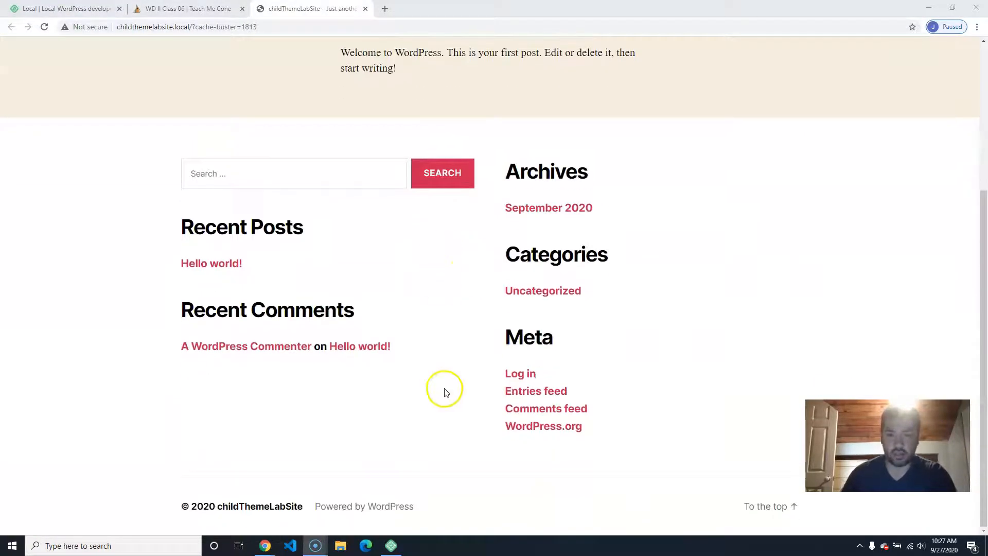
pyautogui.scroll(4, 447, 376)
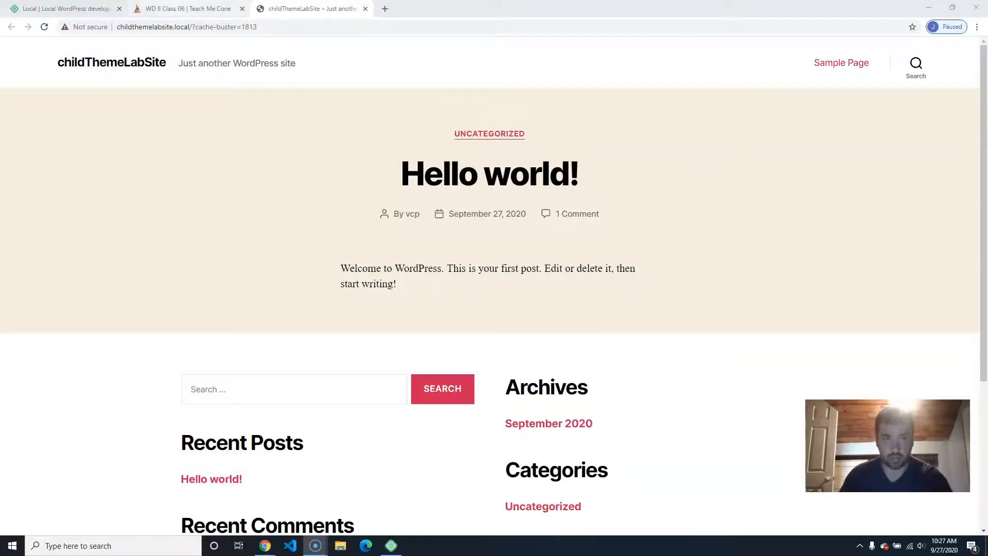
# - Switch back to Local and open the WordPress admin login page of childThemeLabSite
pyautogui.click(187, 9)
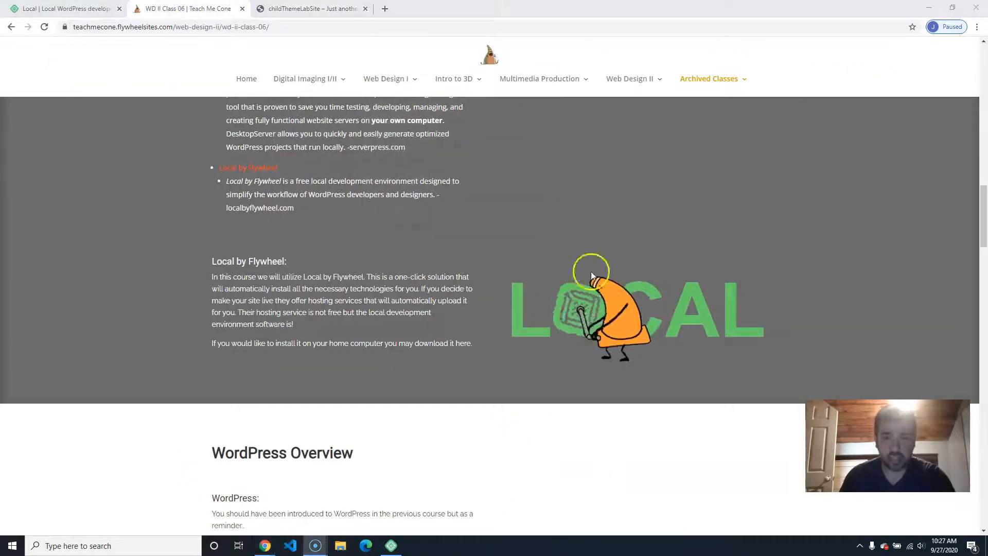
pyautogui.click(391, 545)
pyautogui.click(896, 98)
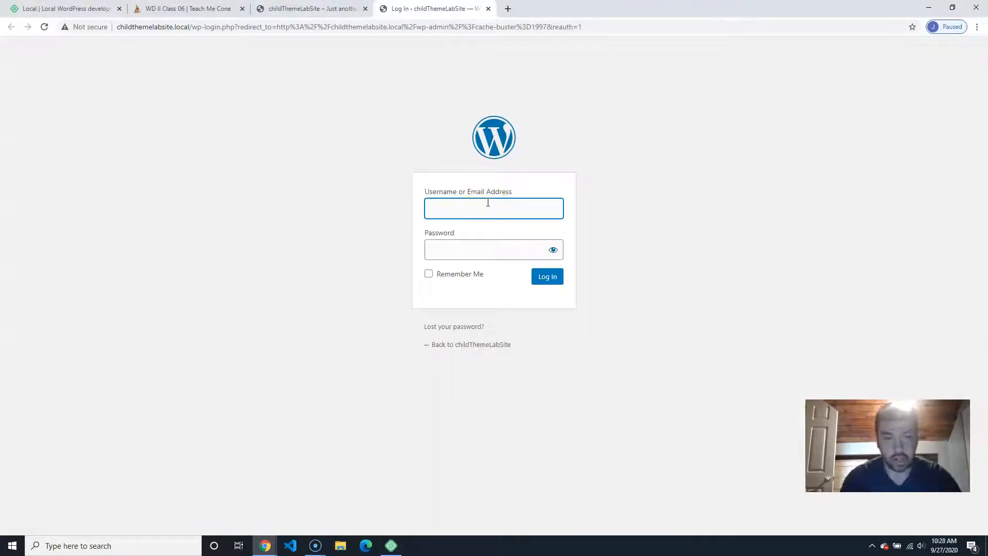
# - Log in to WordPress with the account username and password, with Remember Me enabled, and save the login in the browser
pyautogui.write('vcp')
pyautogui.press('Tab')
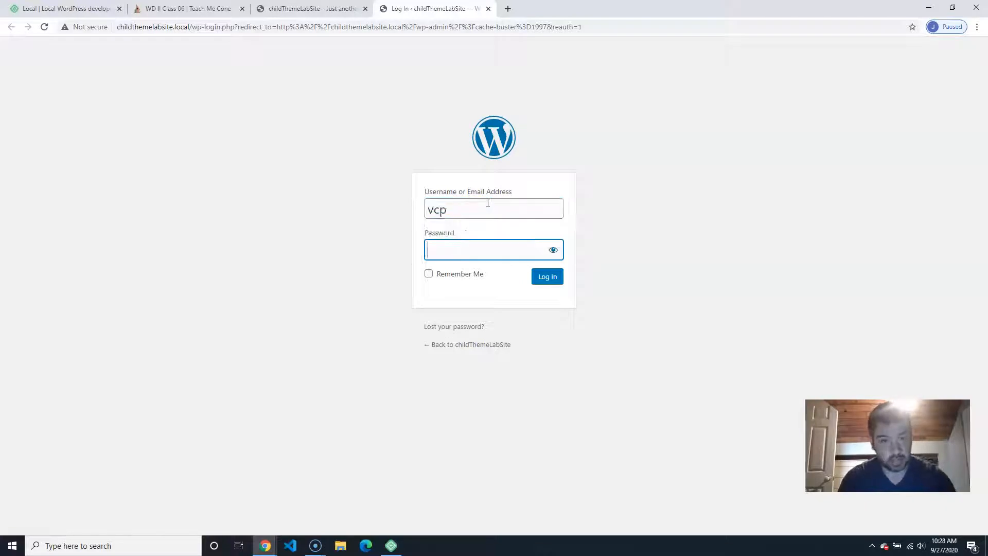
pyautogui.write('••')
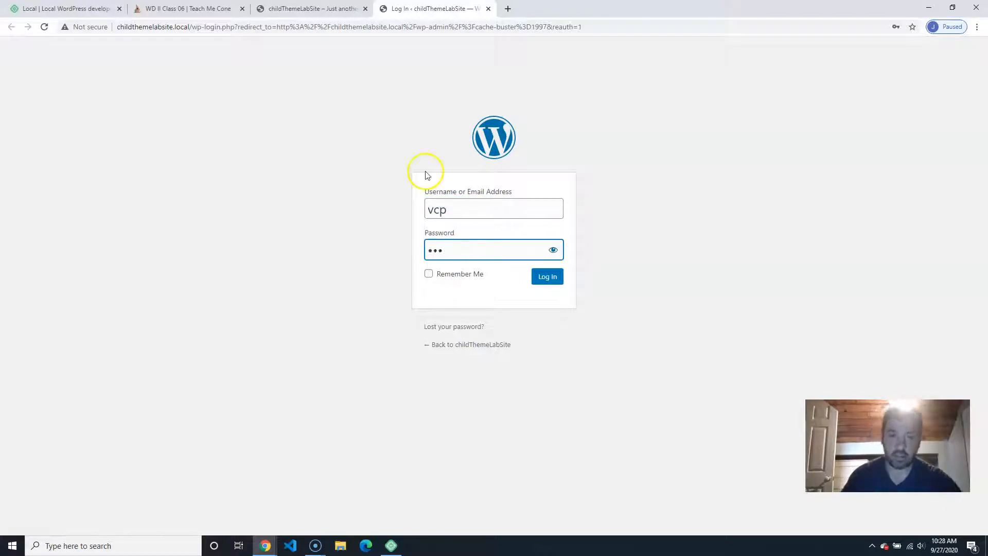
pyautogui.click(434, 274)
pyautogui.click(428, 274)
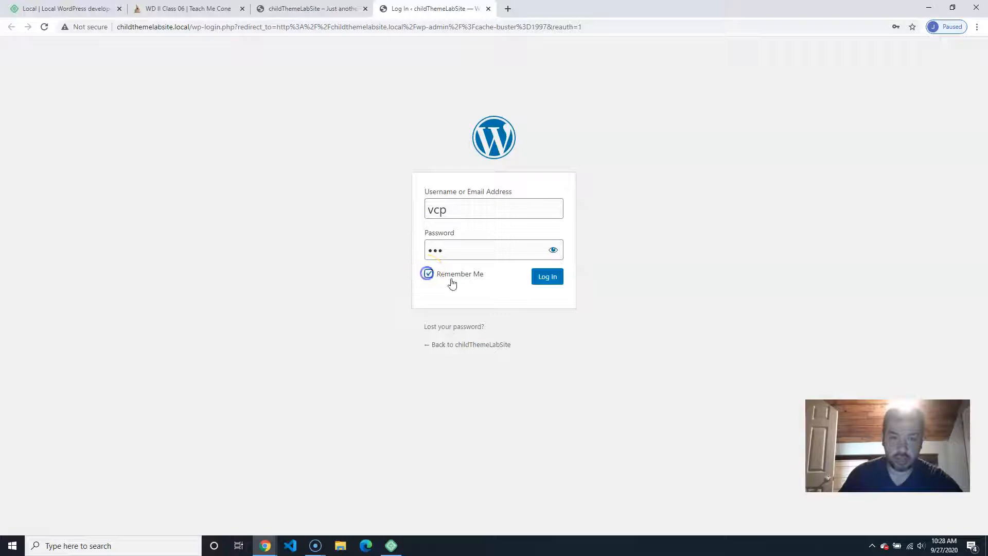
pyautogui.click(547, 276)
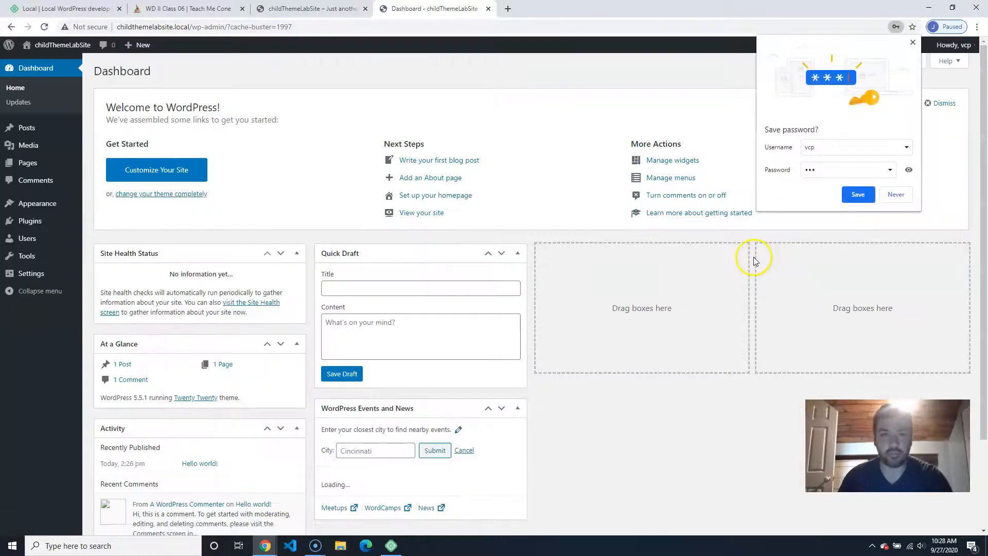
pyautogui.click(861, 195)
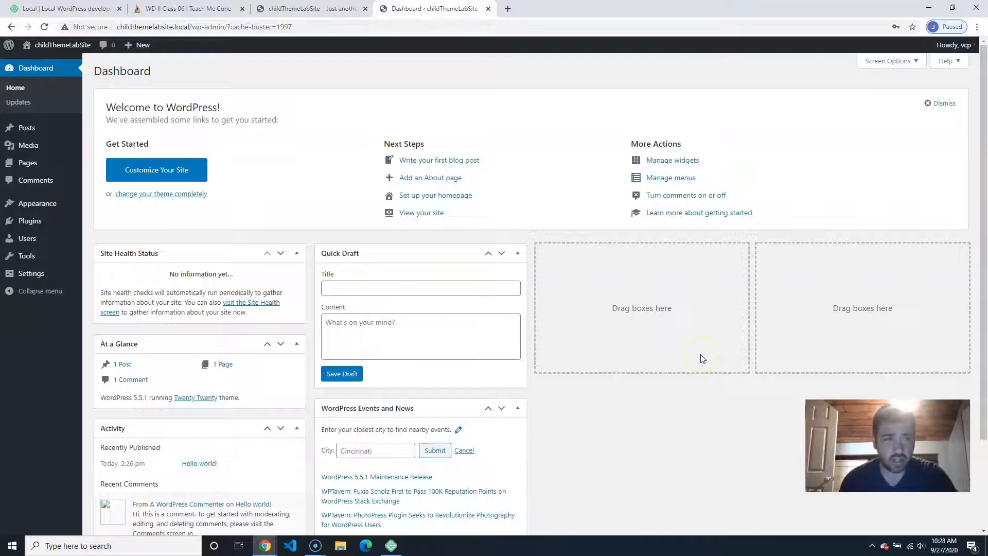
pyautogui.click(665, 334)
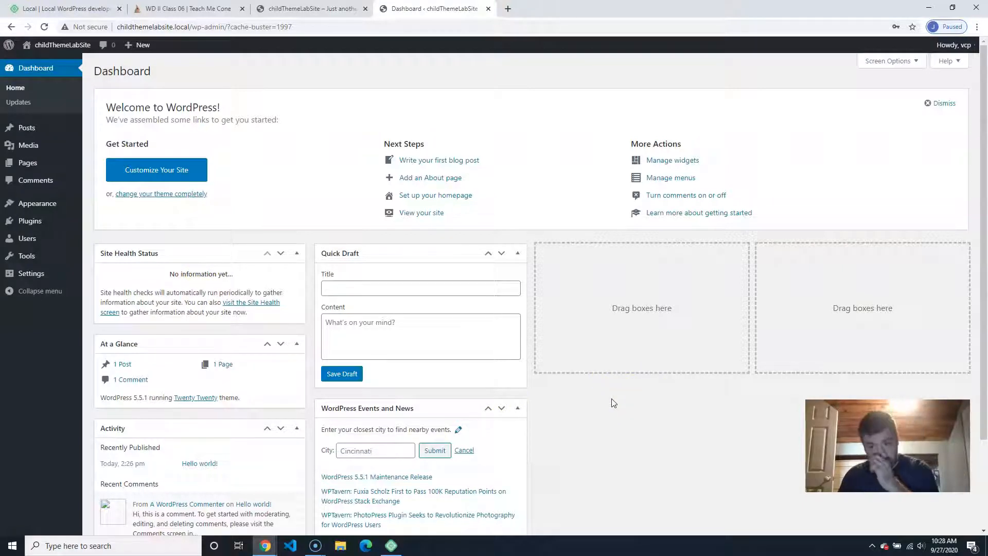
# - Go to the site's installed themes and open the Add Themes page to browse new themes
pyautogui.click(52, 211)
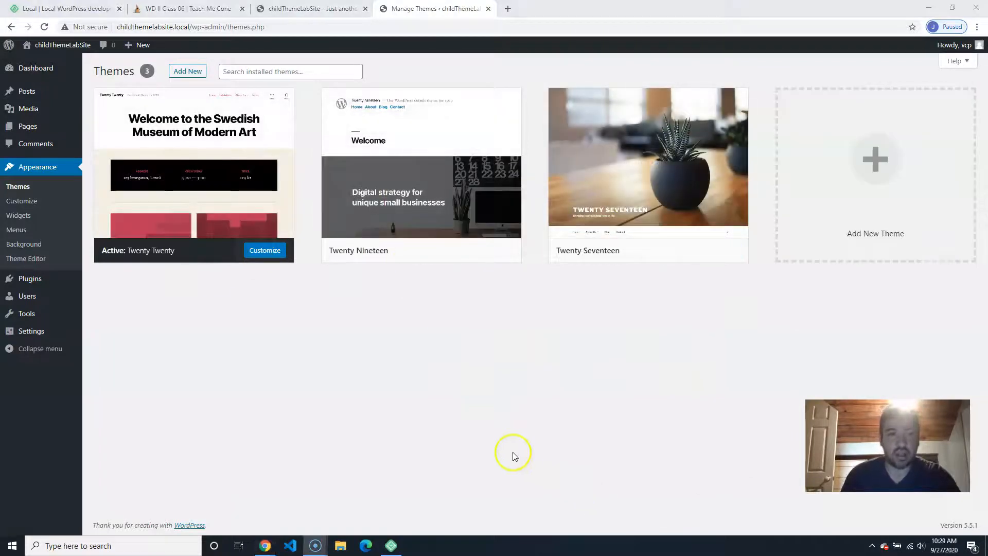
pyautogui.click(187, 71)
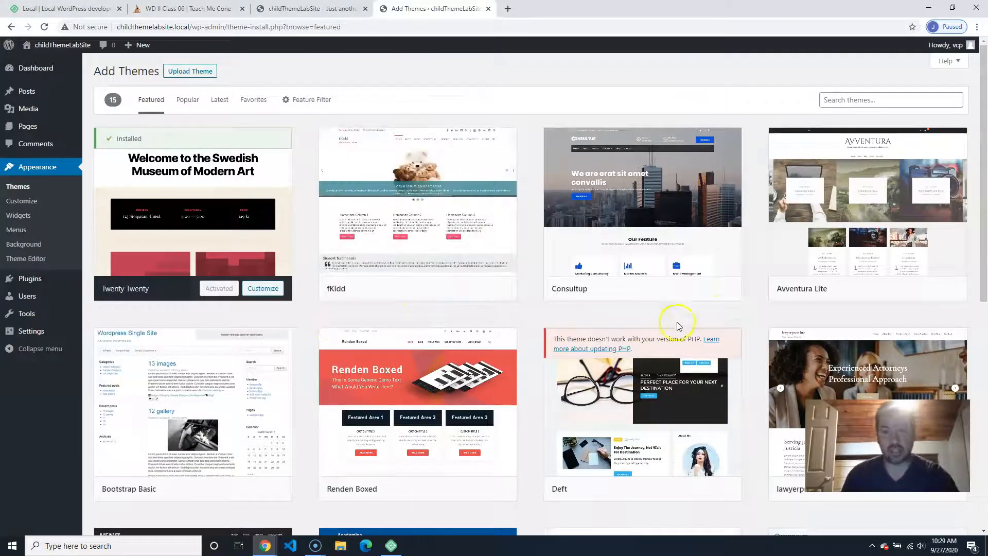
pyautogui.click(649, 316)
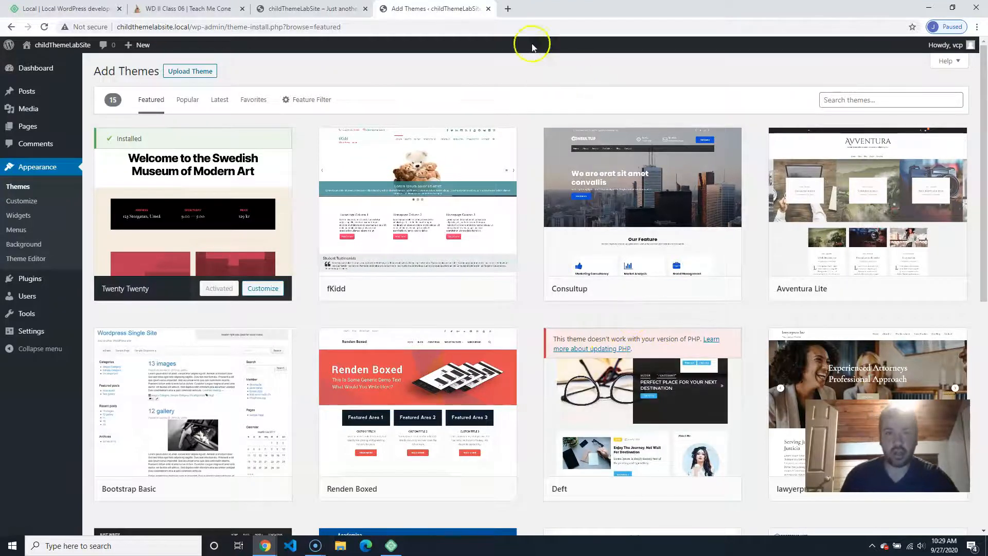
# - In a new browser tab, search Google for "best free wordpress themes for selling products"
pyautogui.click(511, 8)
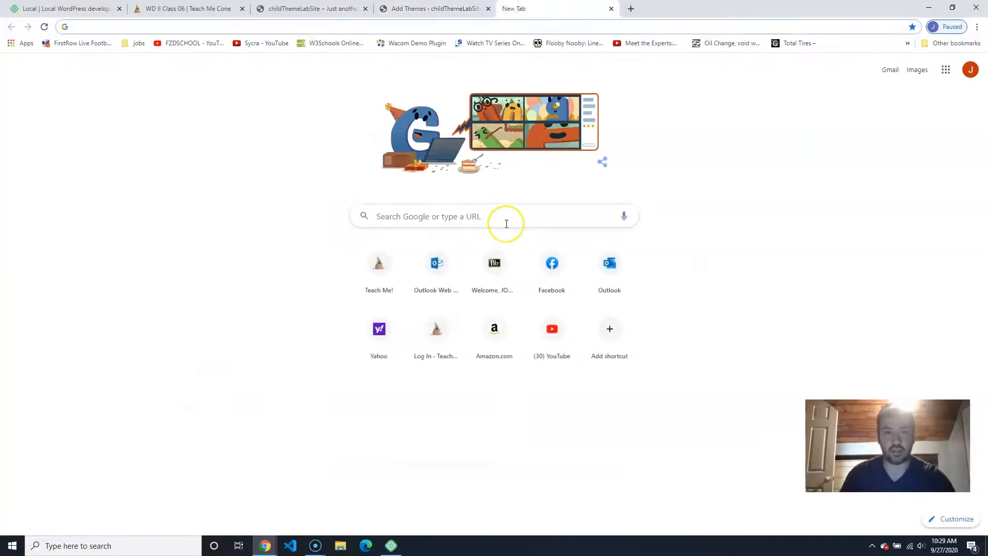
pyautogui.write('best ')
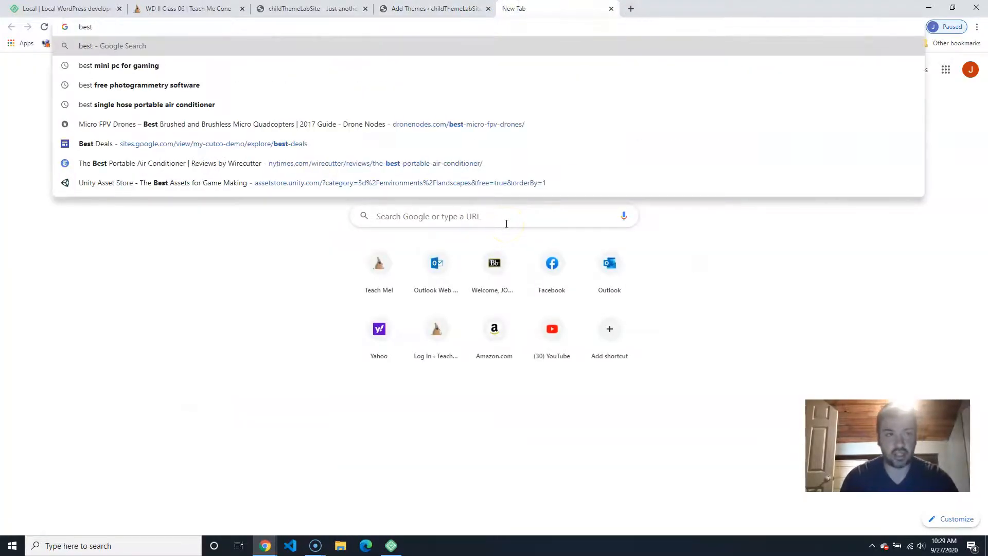
pyautogui.write('themes for')
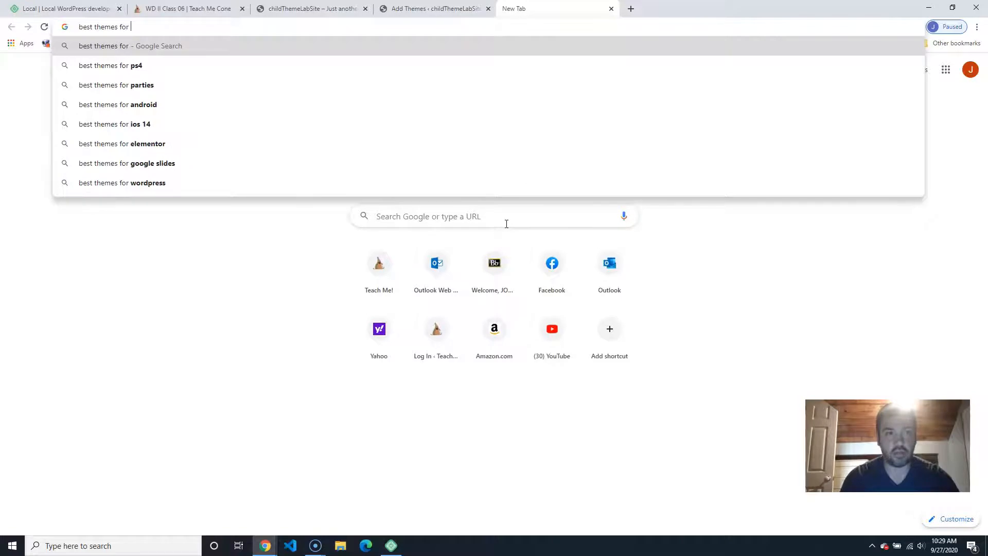
pyautogui.write(' selling')
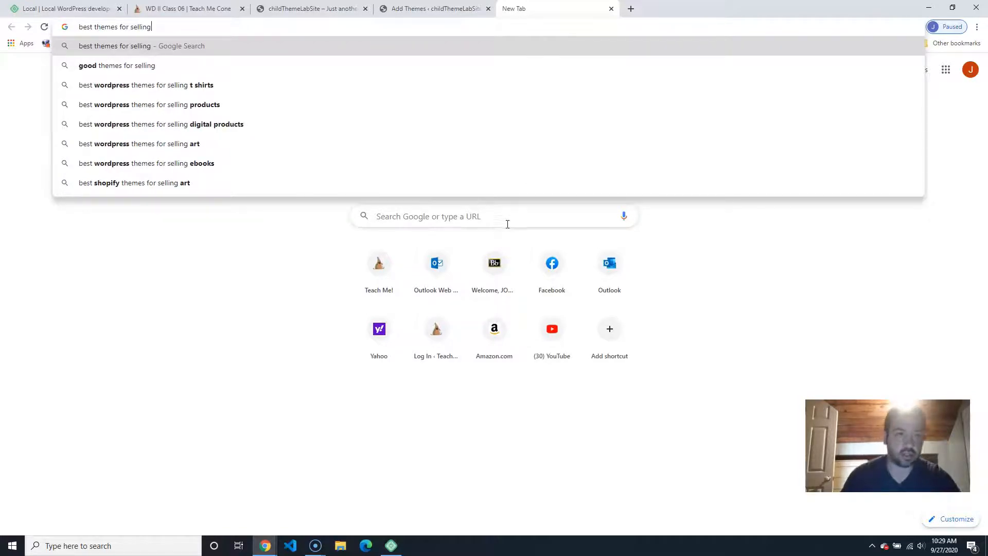
pyautogui.click(180, 105)
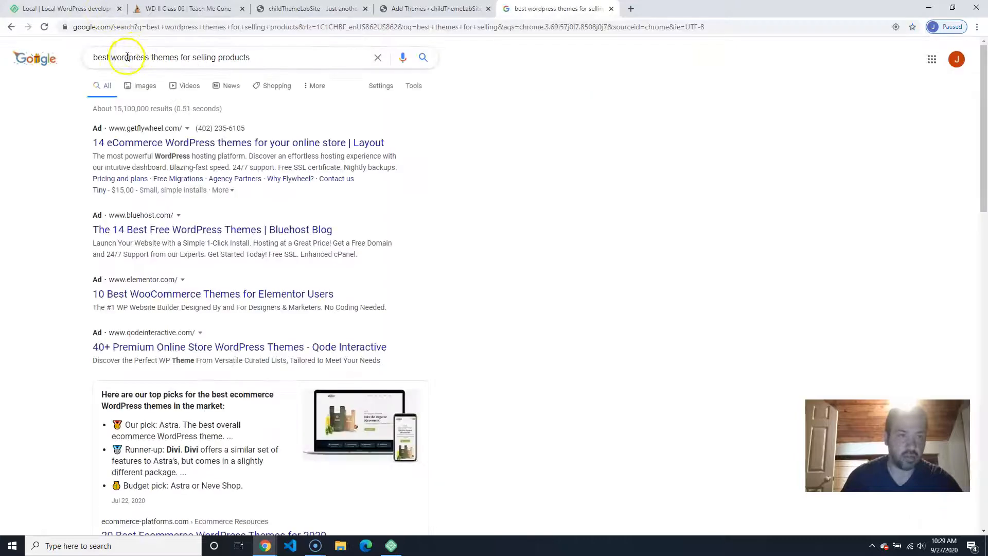
pyautogui.click(111, 58)
pyautogui.write('free')
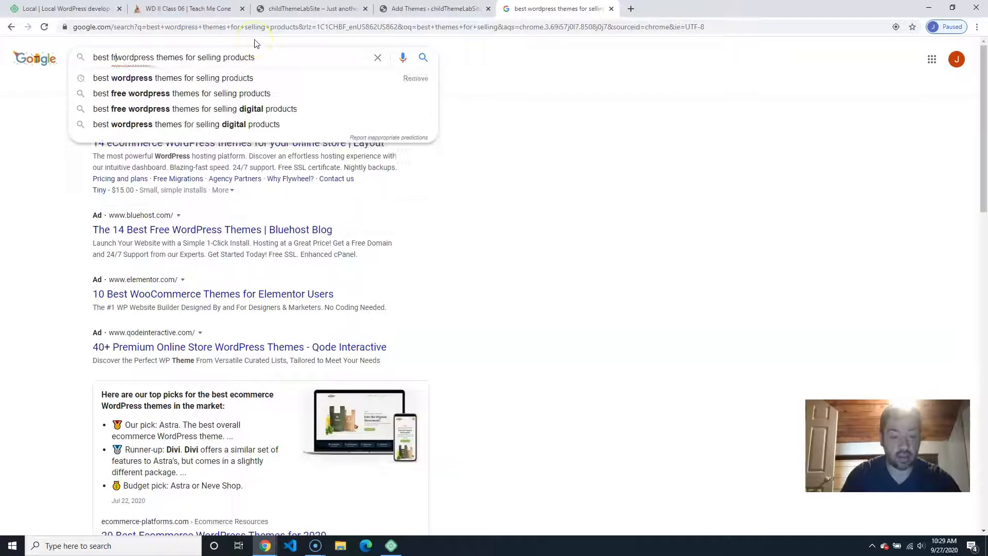
pyautogui.press('Return')
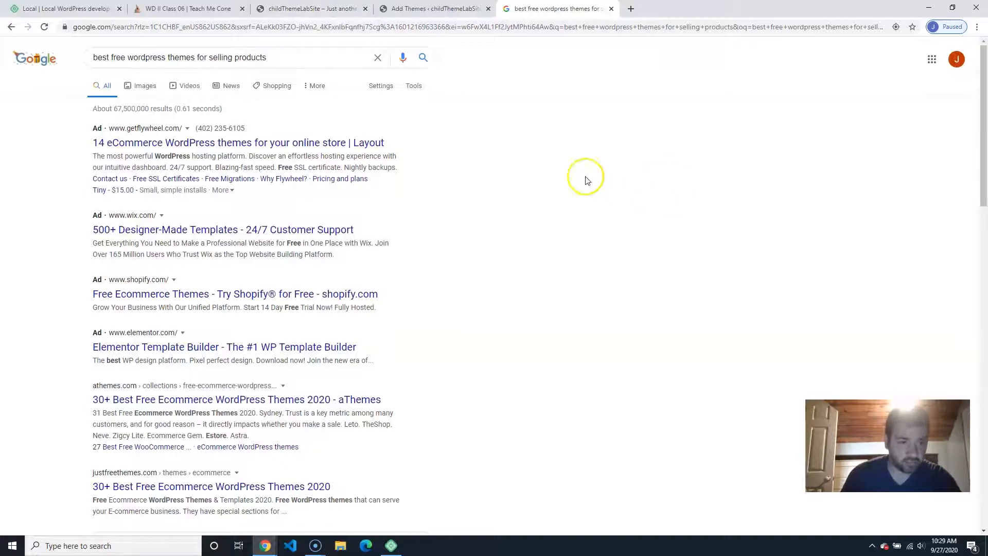
# - Open the aThemes article on the best free ecommerce WordPress themes, browse its entries through Ecommerce Gem, and dismiss the newsletter pop-up
pyautogui.scroll(-2, 520, 408)
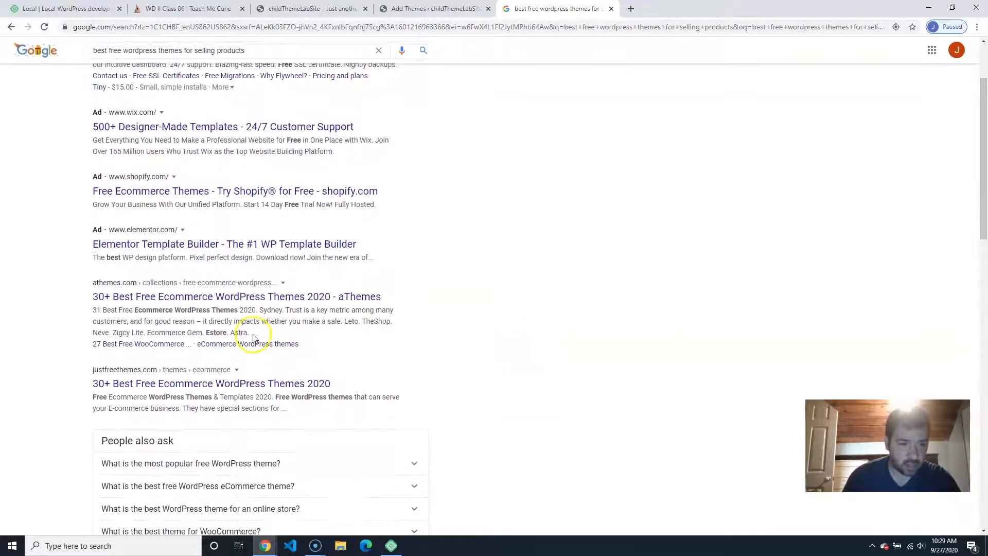
pyautogui.click(287, 299)
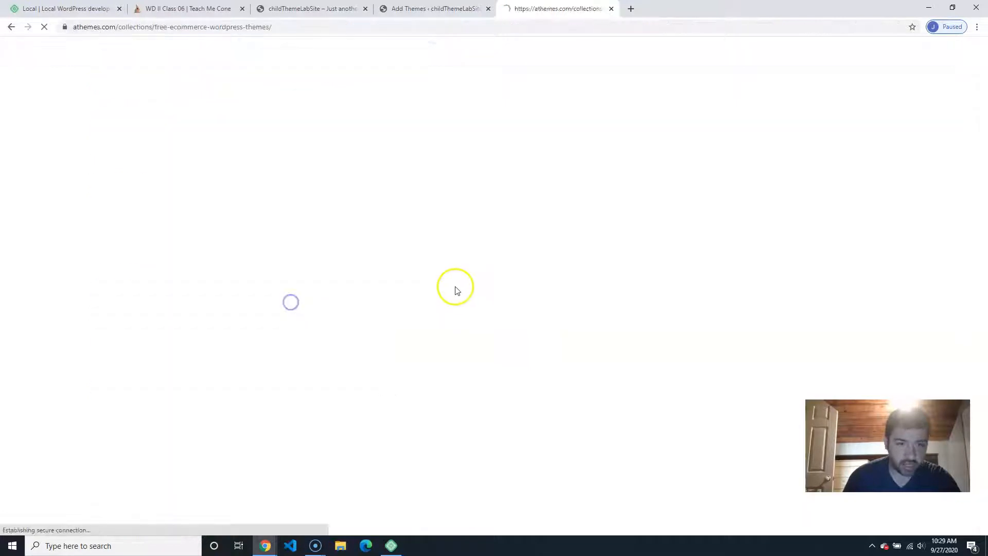
pyautogui.scroll(-15, 191, 384)
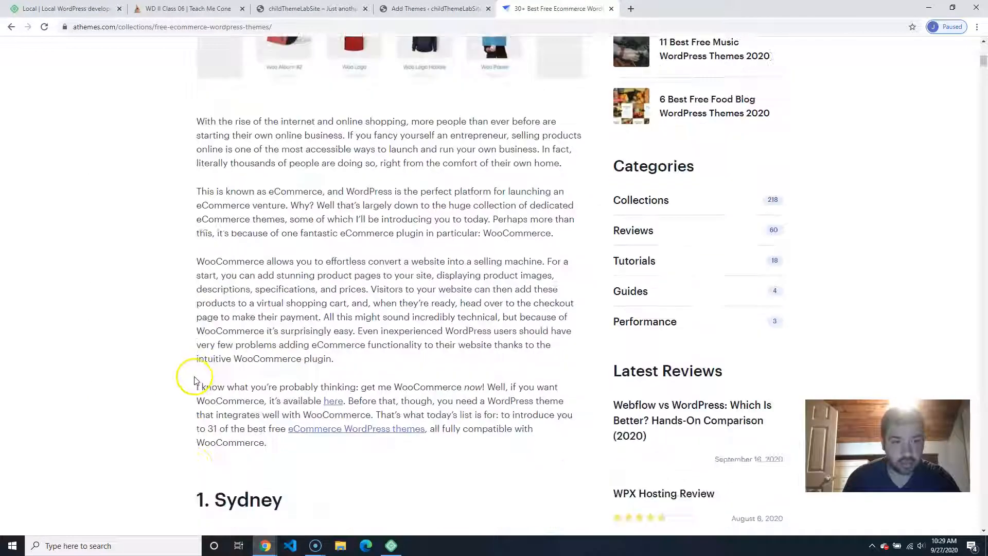
pyautogui.scroll(-10, 143, 422)
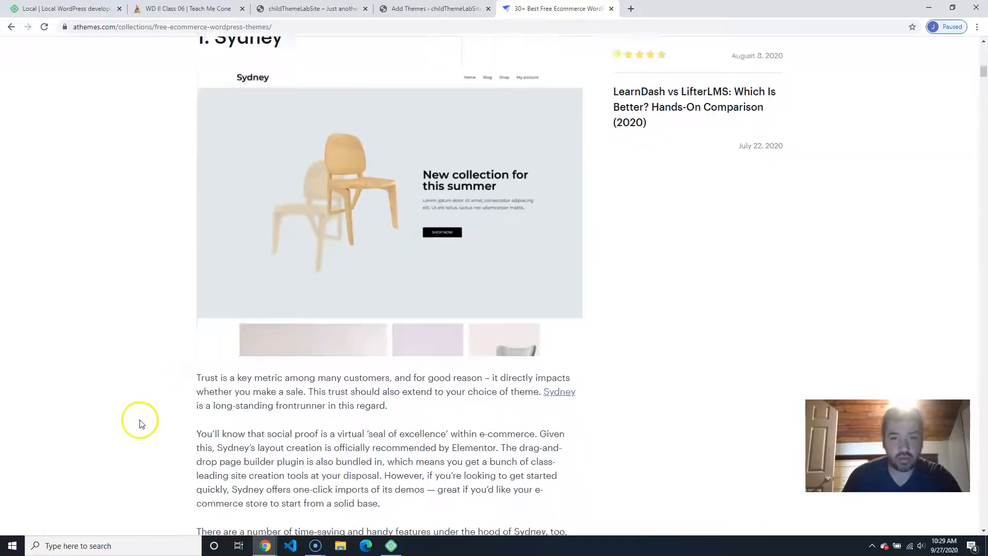
pyautogui.scroll(-4, 144, 422)
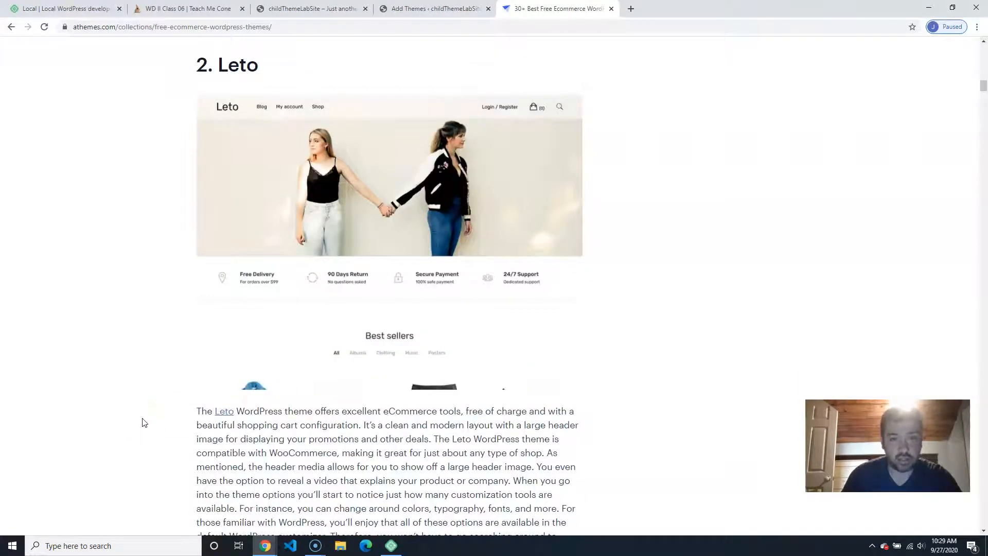
pyautogui.scroll(-14, 144, 422)
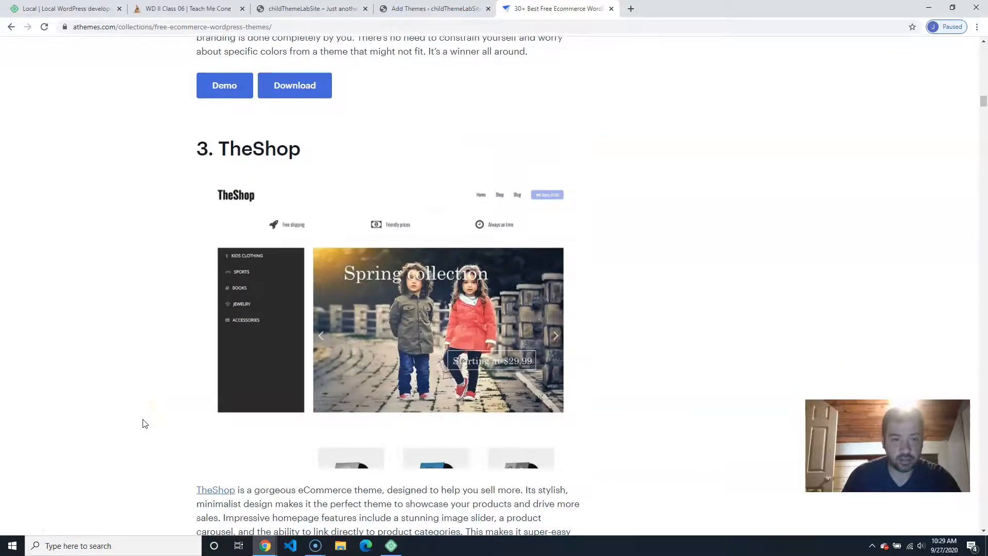
pyautogui.scroll(-20, 144, 423)
pyautogui.scroll(-14, 147, 425)
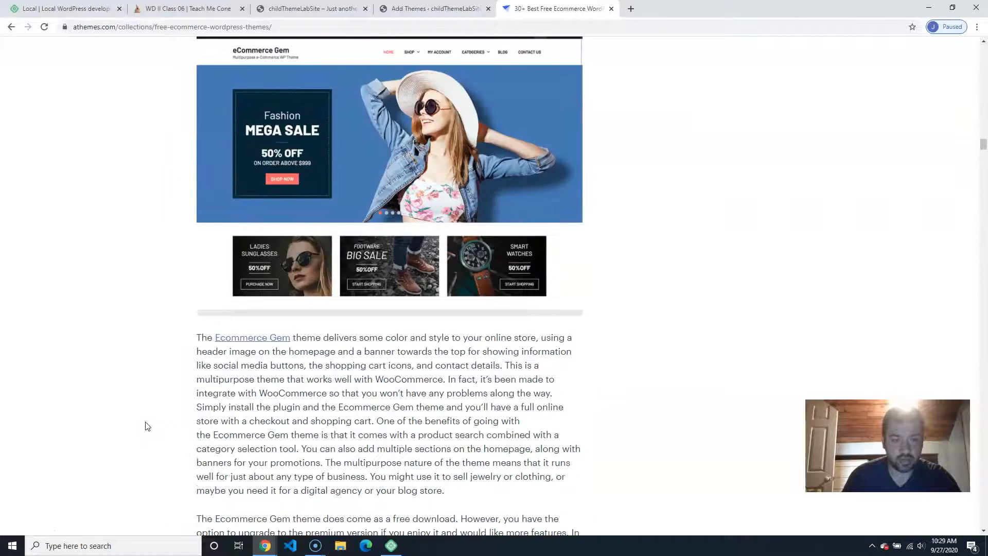
pyautogui.scroll(3, 497, 435)
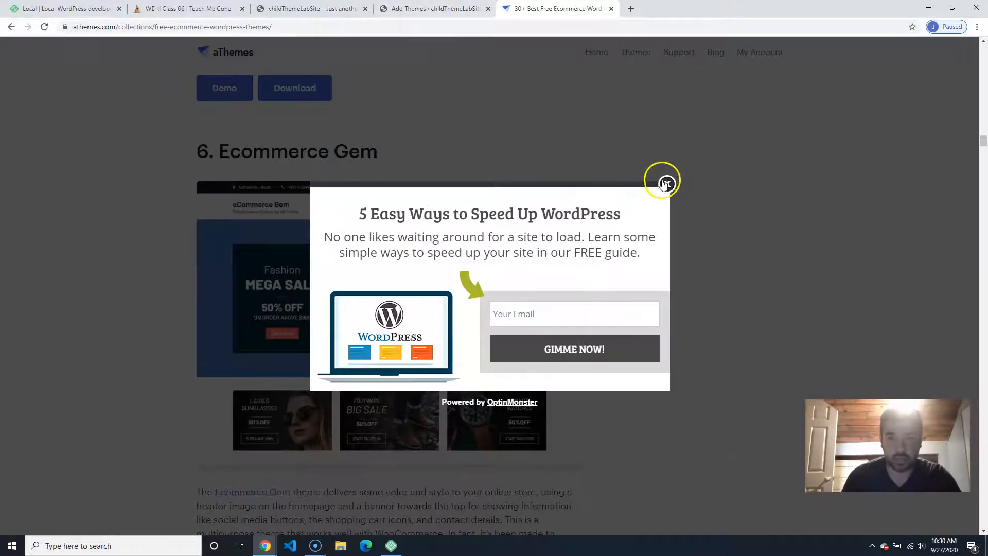
pyautogui.click(668, 183)
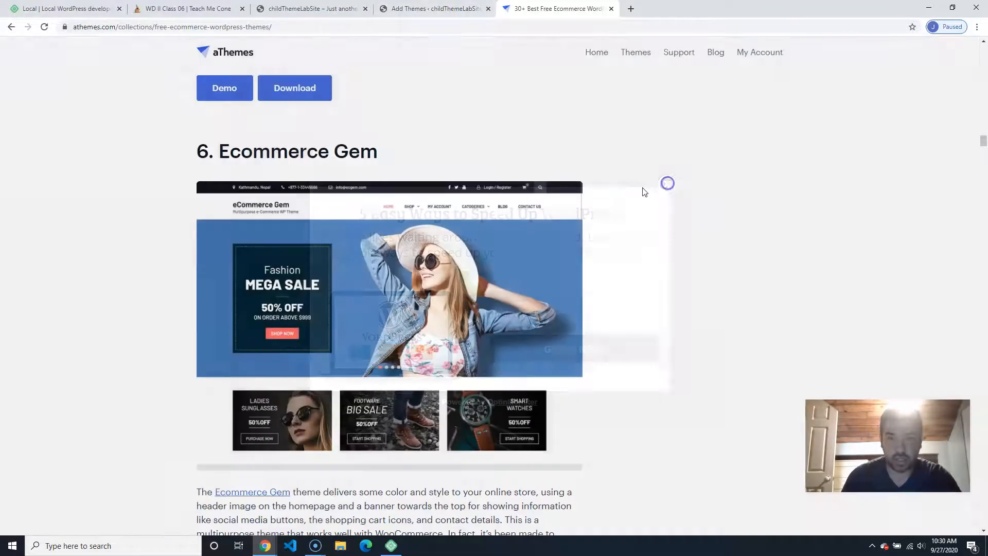
# - Return to the site's Add Themes page and search the theme directory for "ecommerce gem"
pyautogui.click(442, 9)
pyautogui.click(854, 100)
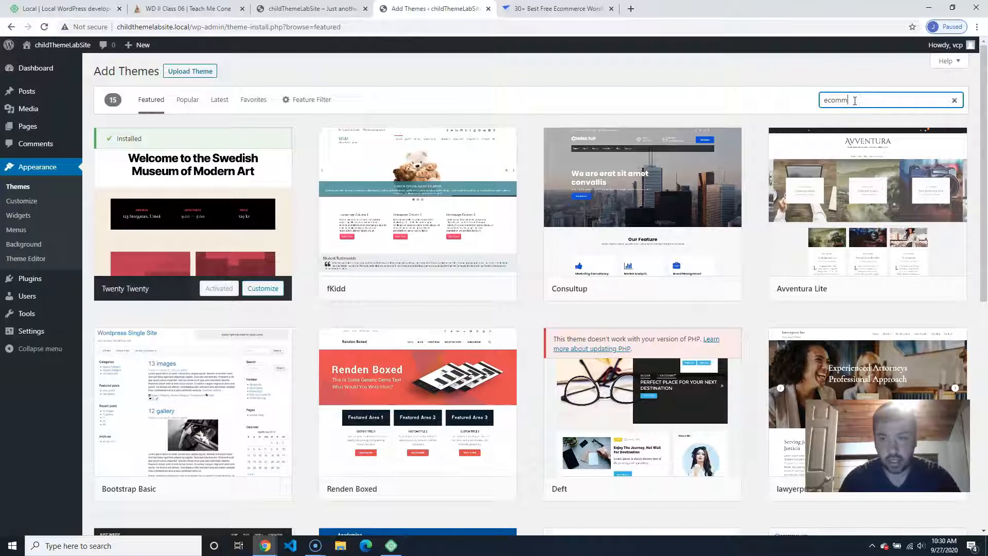
pyautogui.write('ecommerce gem')
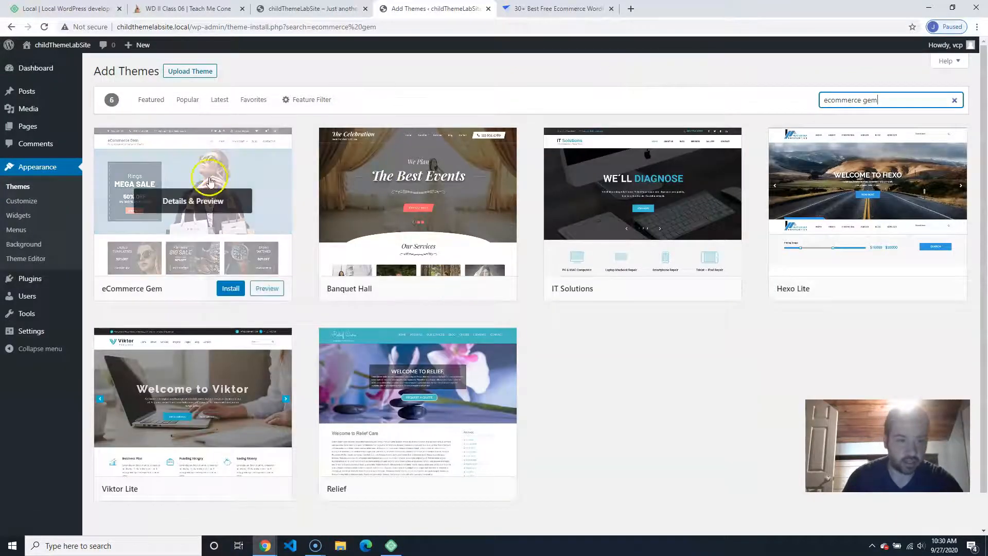
# - Install the eCommerce Gem theme from the theme directory and activate it on the site
pyautogui.click(222, 289)
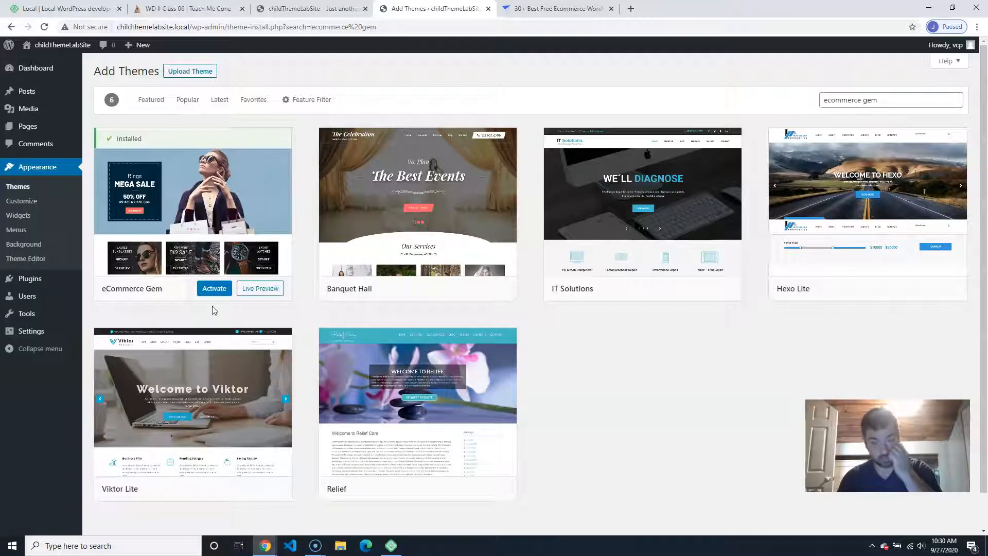
pyautogui.click(210, 294)
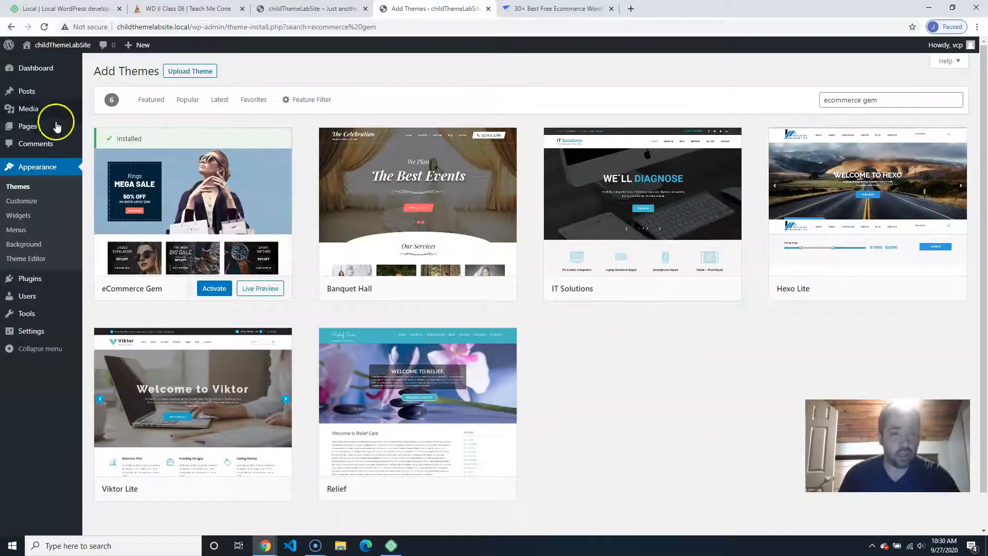
pyautogui.click(214, 292)
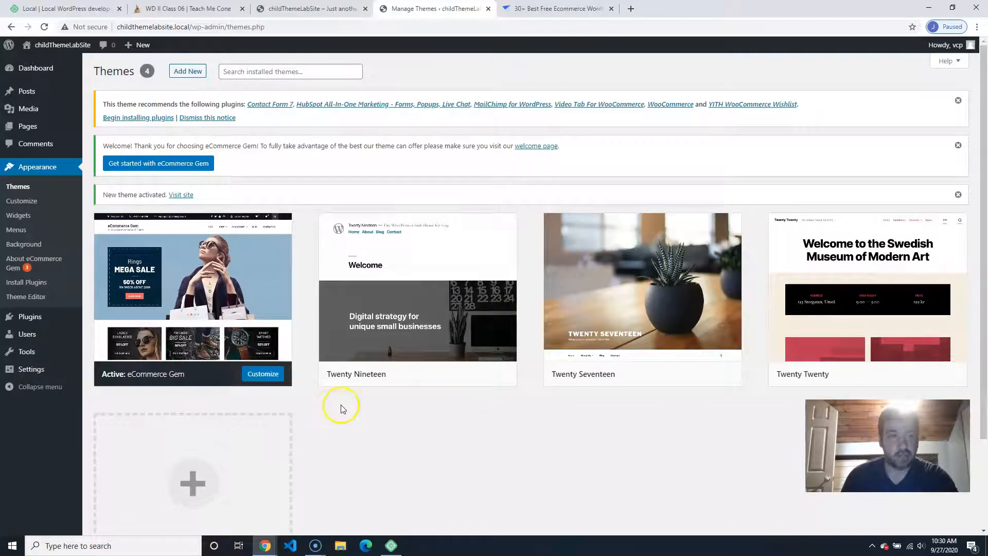
# - Reload the childThemeLabSite front page to check how it looks with the activated theme
pyautogui.moveTo(35, 340)
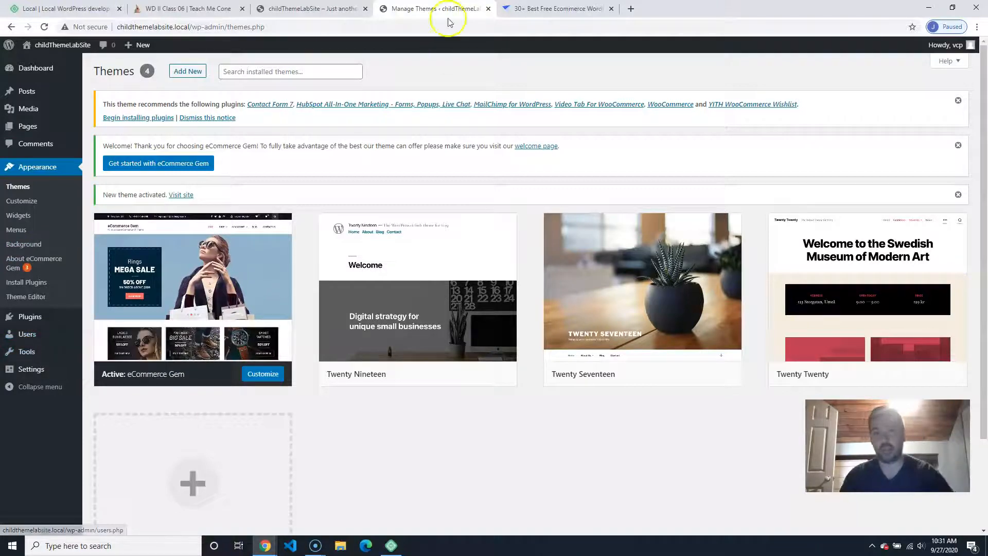
pyautogui.click(309, 9)
pyautogui.click(47, 29)
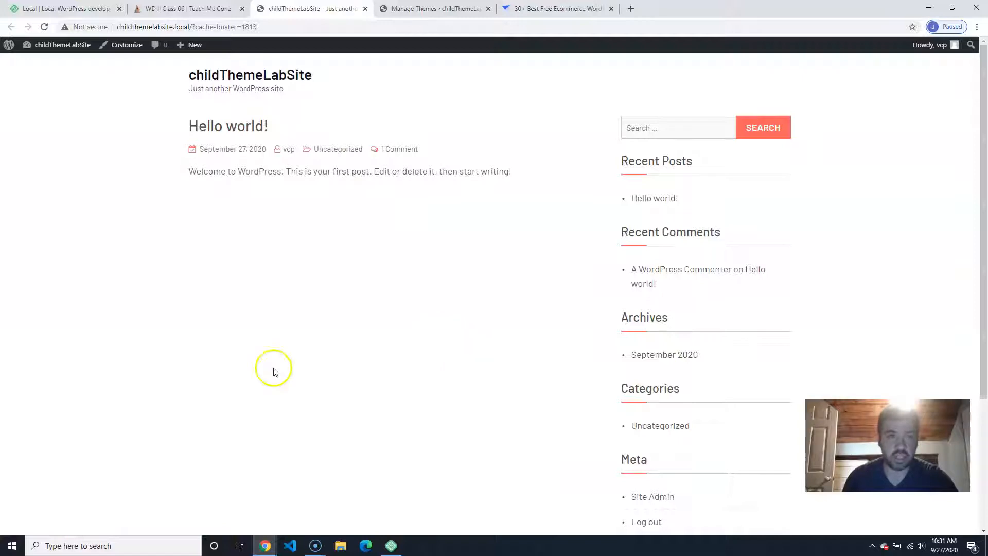
# - Return to the site's admin, search the plugin directory for "elementor", and install and activate Elementor Website Builder
pyautogui.click(410, 9)
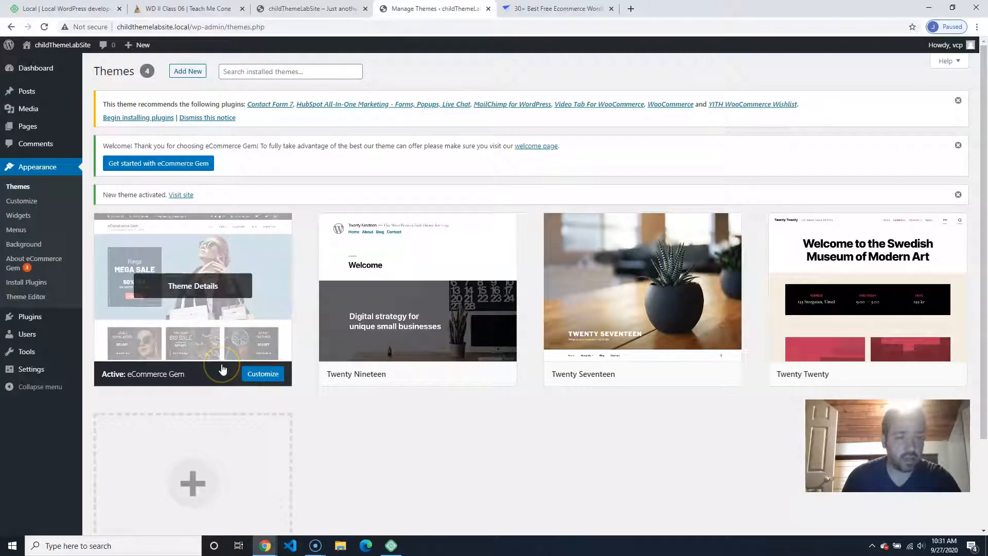
pyautogui.click(30, 317)
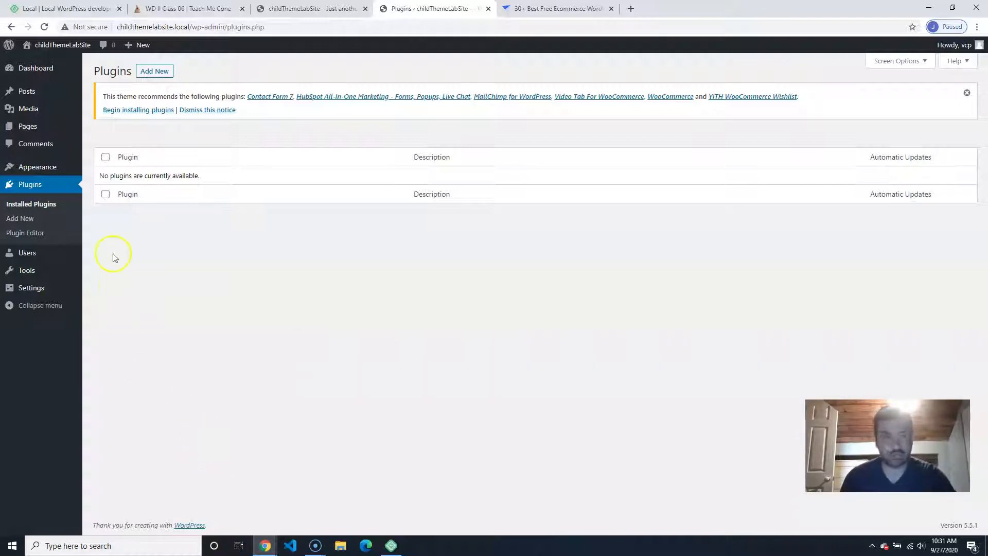
pyautogui.click(149, 72)
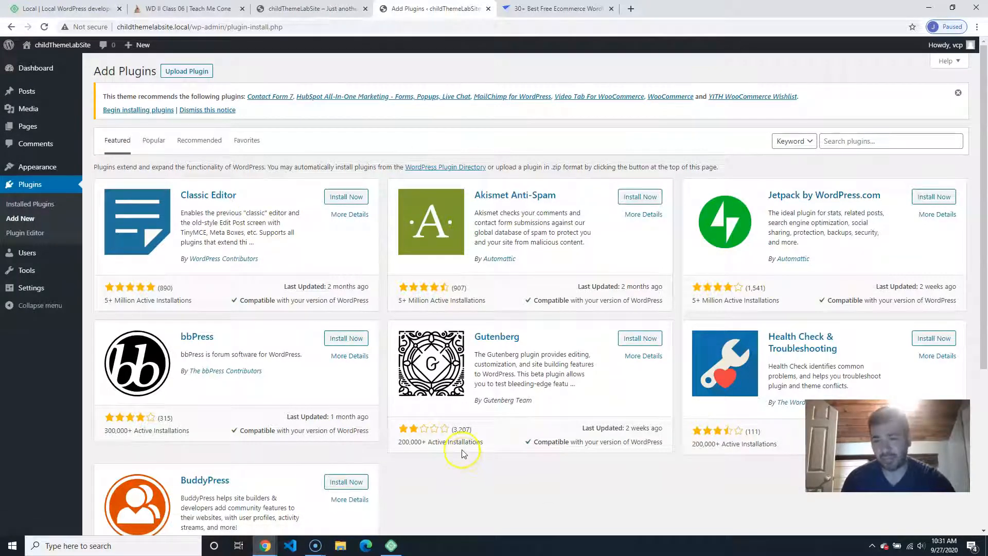
pyautogui.click(873, 139)
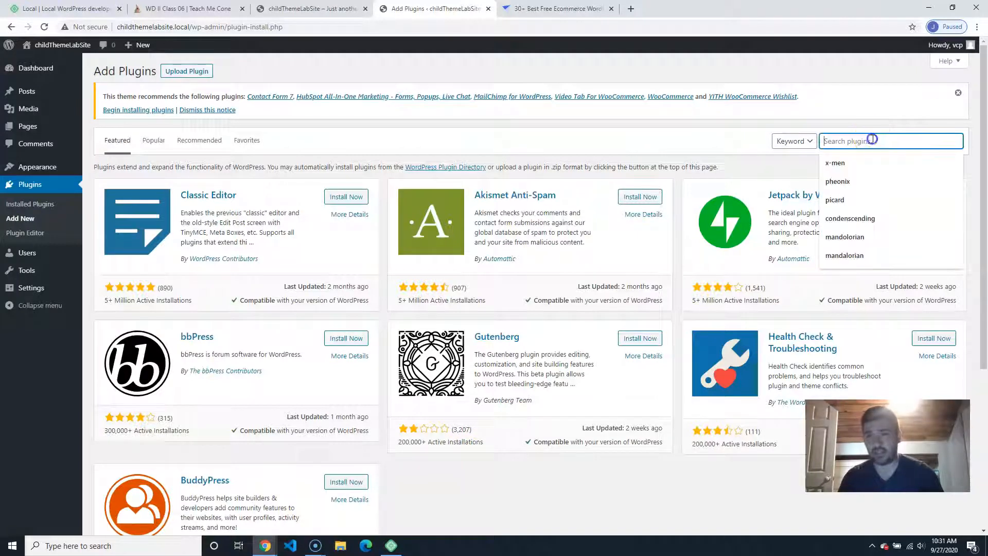
pyautogui.write('elementor')
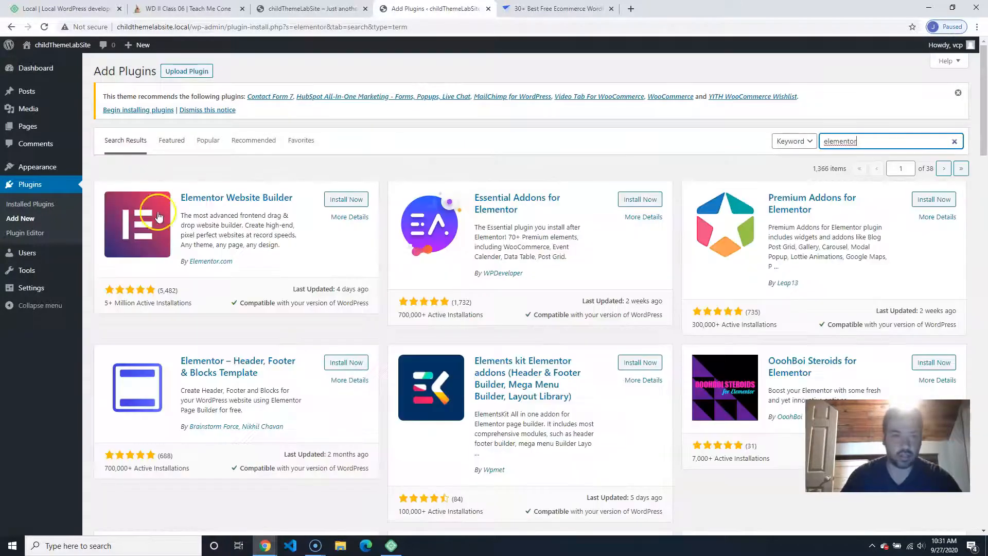
pyautogui.click(350, 198)
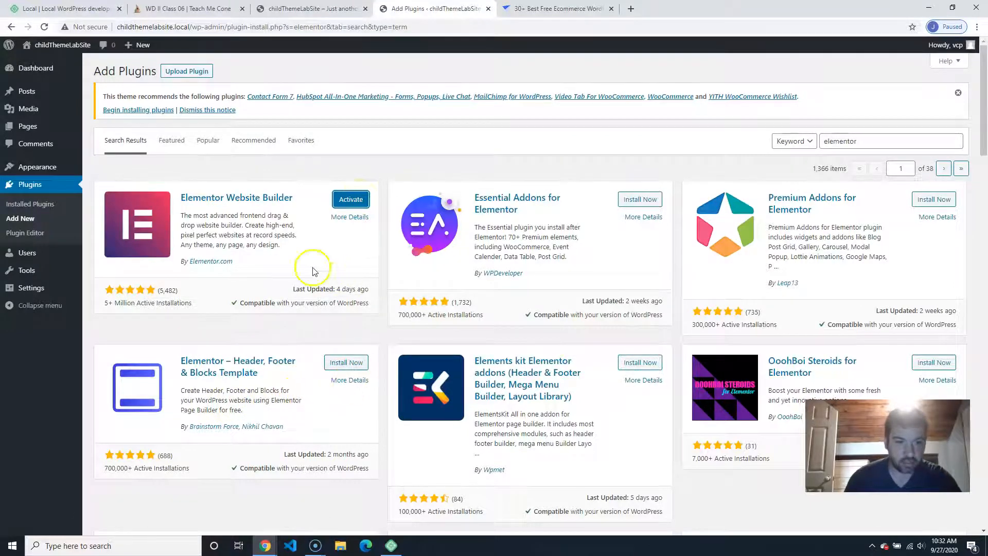
pyautogui.click(351, 199)
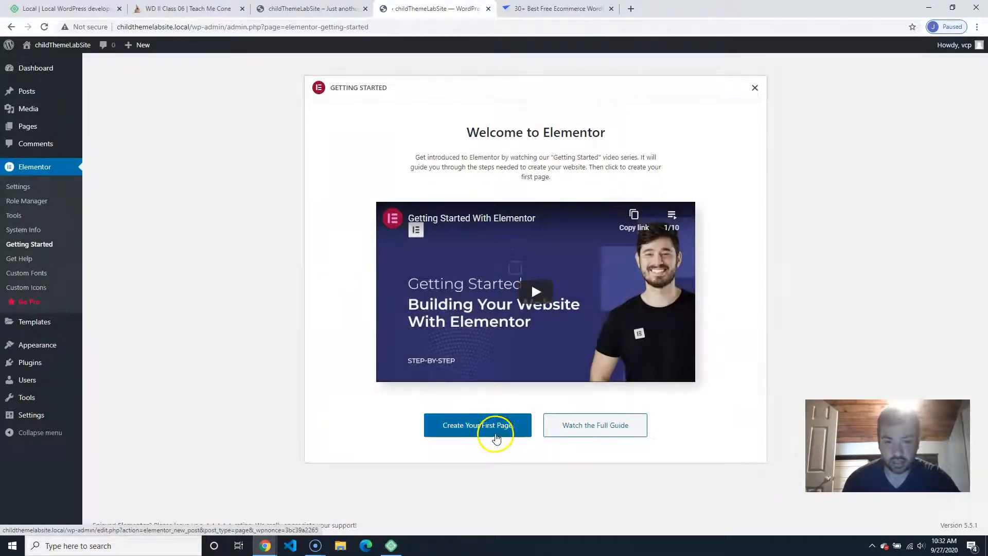
# - Create a first page from Elementor's welcome screen, exit to the WordPress editor, and dismiss the block editor welcome guide
pyautogui.click(485, 429)
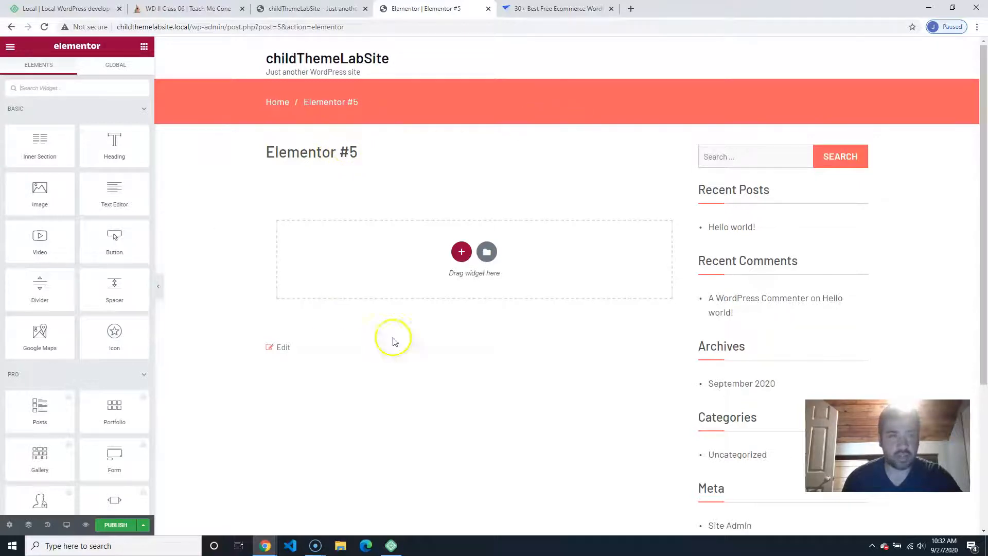
pyautogui.click(10, 47)
pyautogui.click(84, 229)
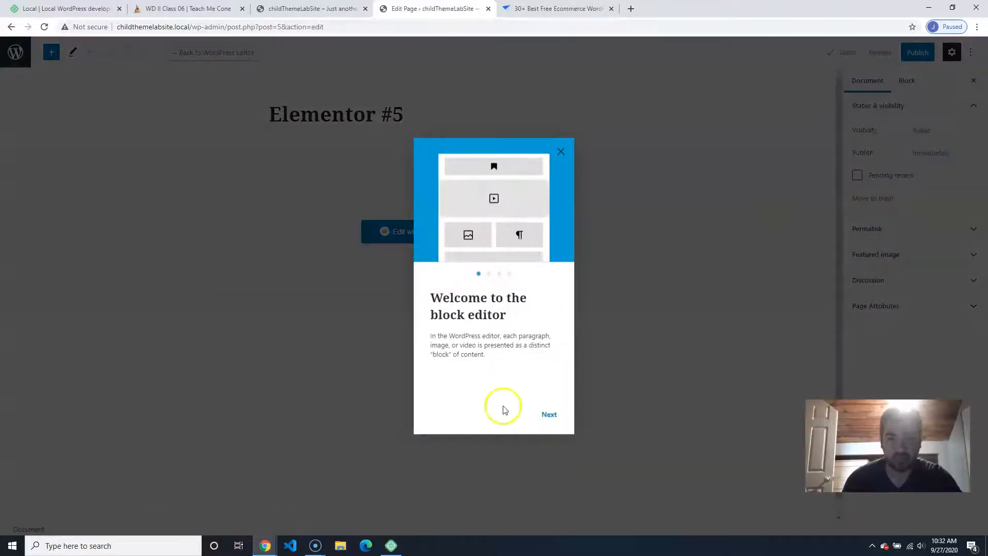
pyautogui.click(563, 152)
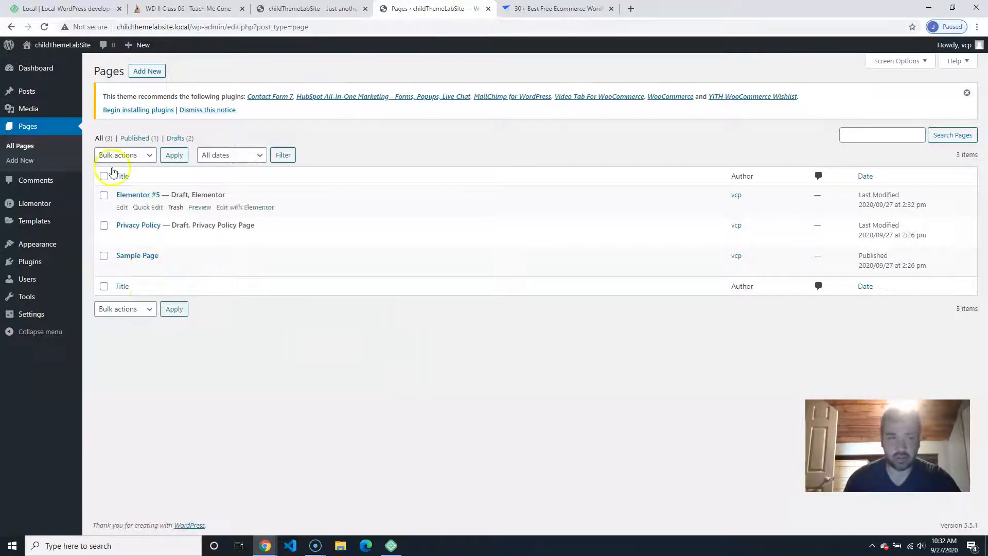
# - Add a new page from the Pages list, title it "Homepage", and publish it
pyautogui.click(155, 73)
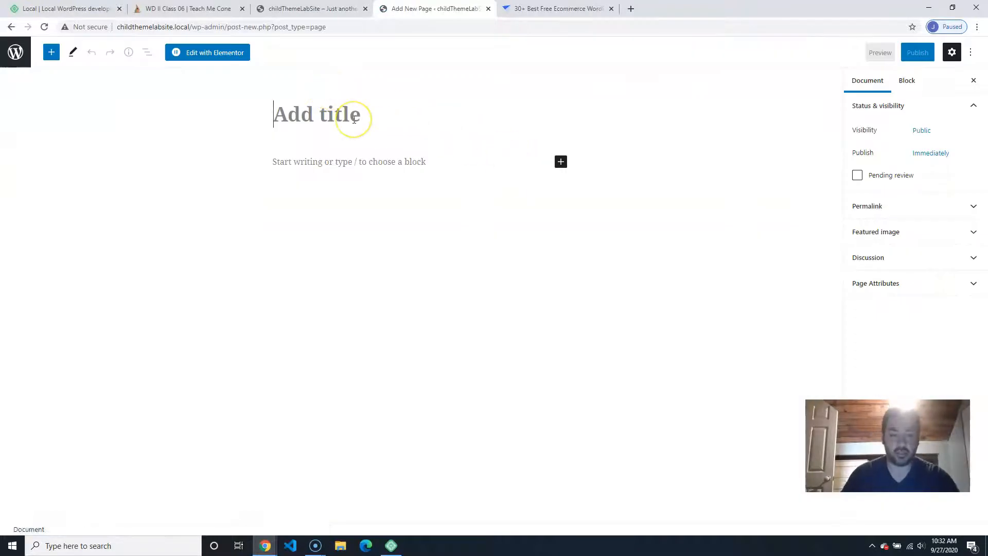
pyautogui.write('Homepage')
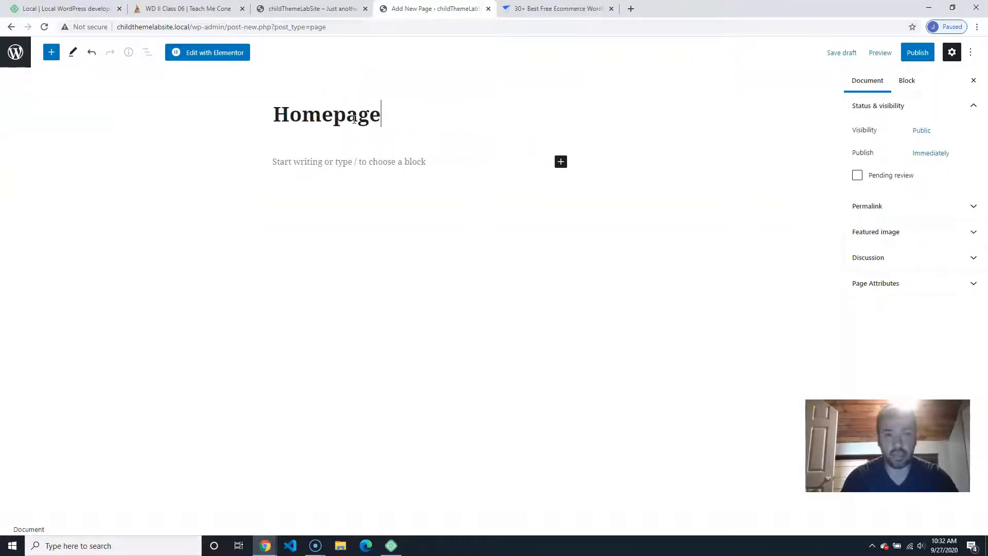
pyautogui.click(919, 53)
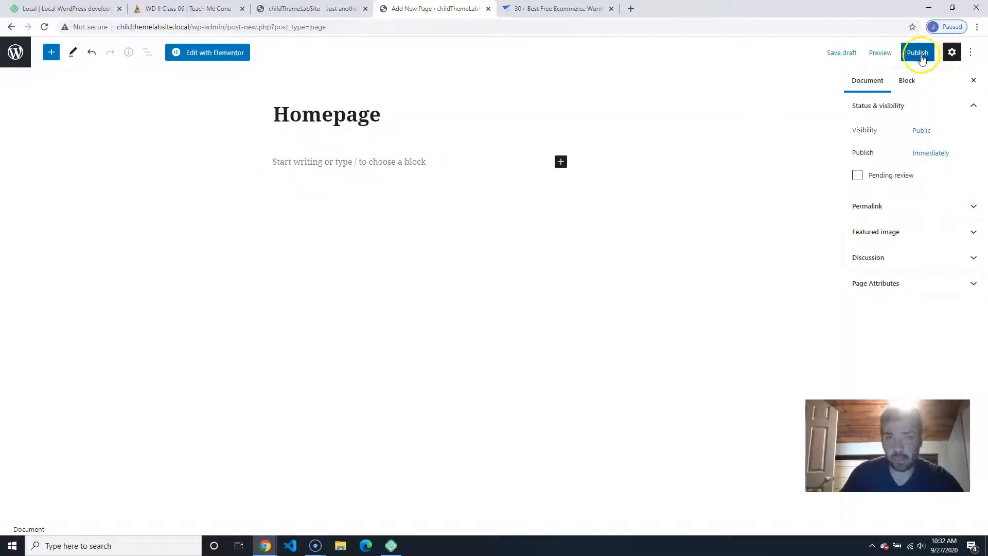
pyautogui.click(893, 53)
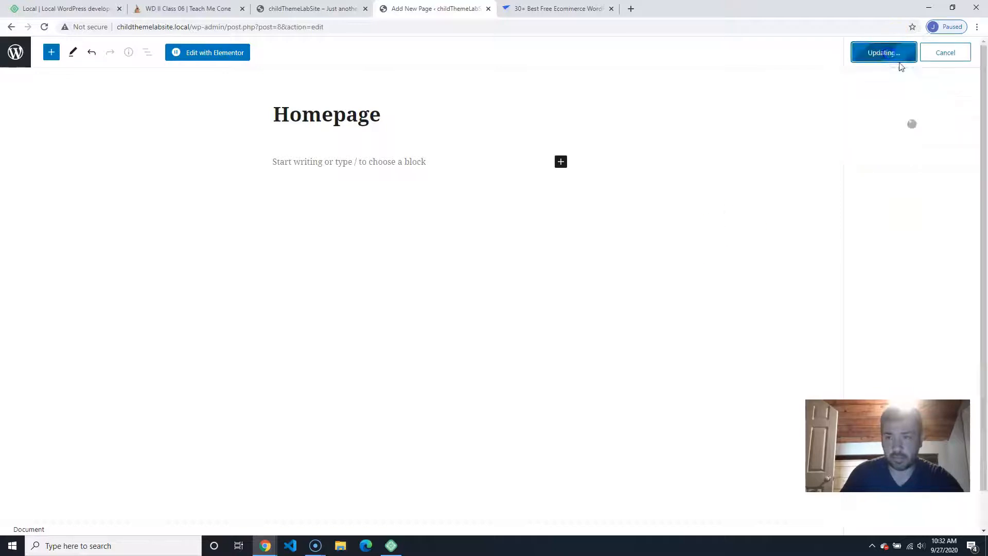
# - Open the Homepage in Elementor and turn on Hide Title in its page settings
pyautogui.click(231, 53)
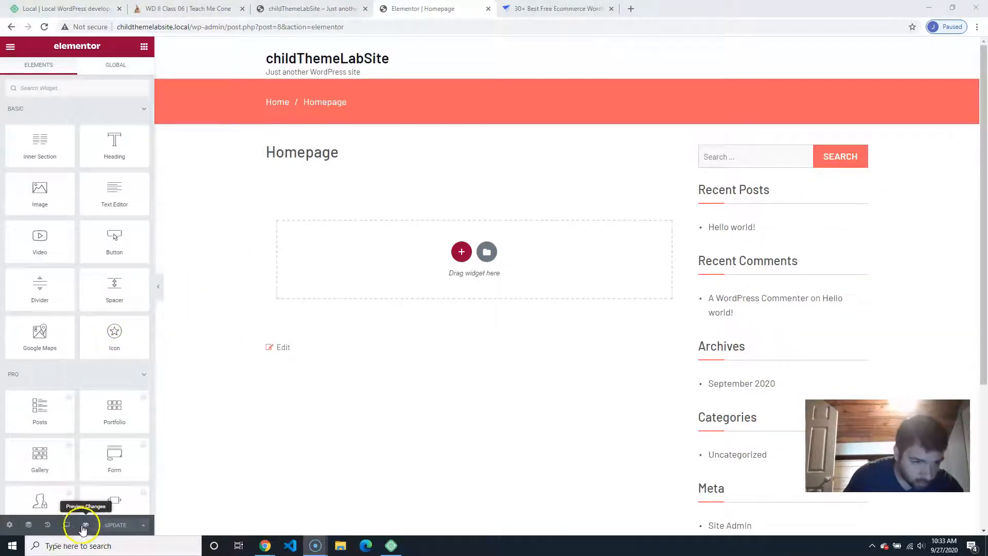
pyautogui.click(9, 526)
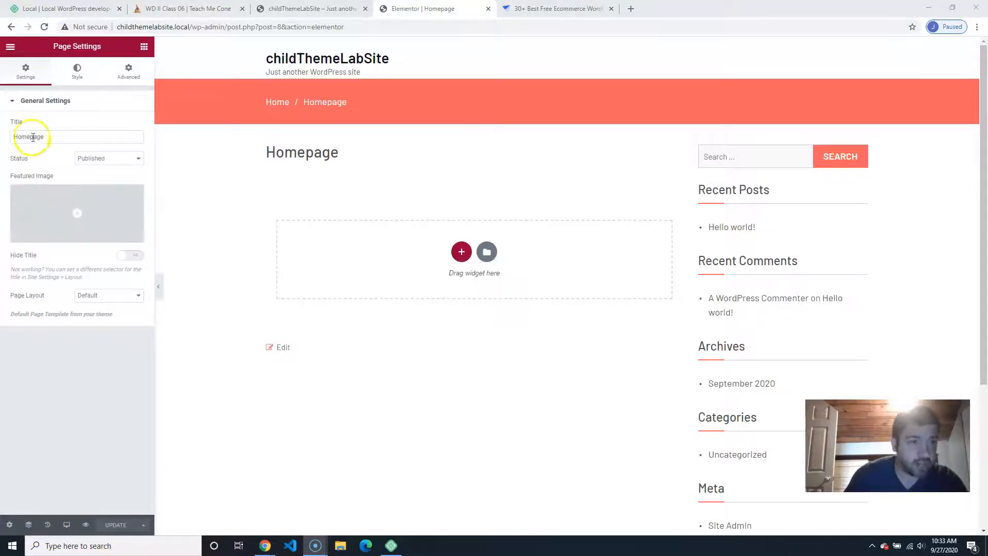
pyautogui.click(126, 260)
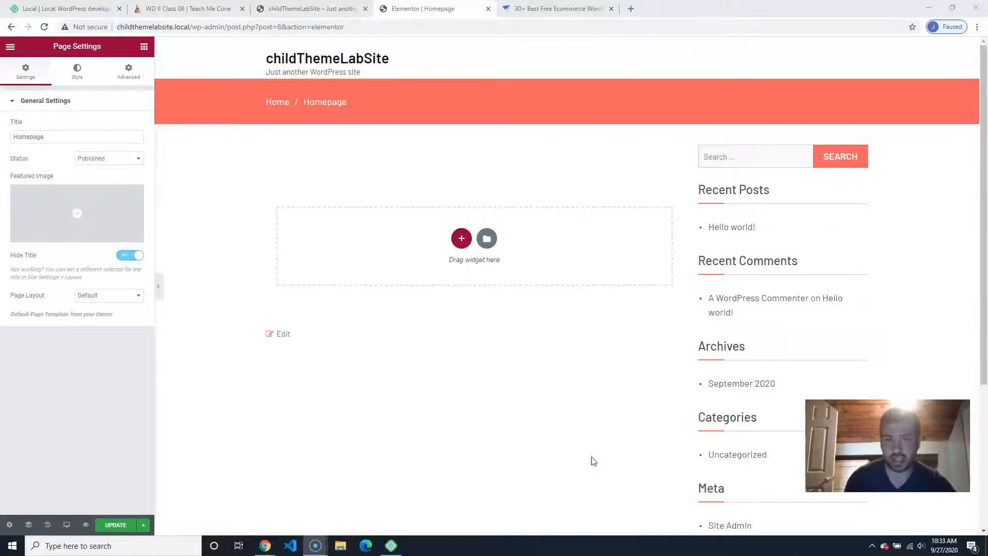
# - Set the Homepage's page layout to Elementor Full Width
pyautogui.click(105, 295)
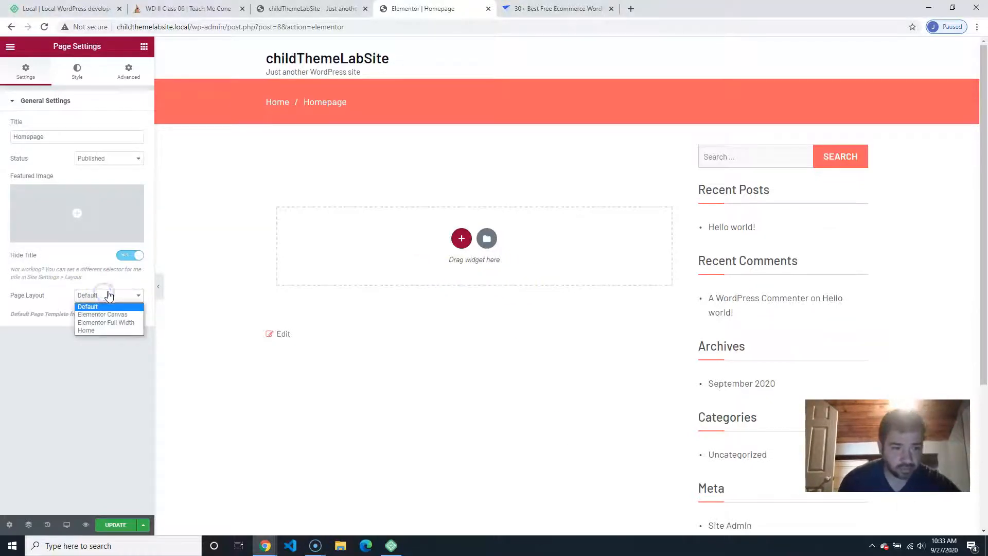
pyautogui.click(126, 324)
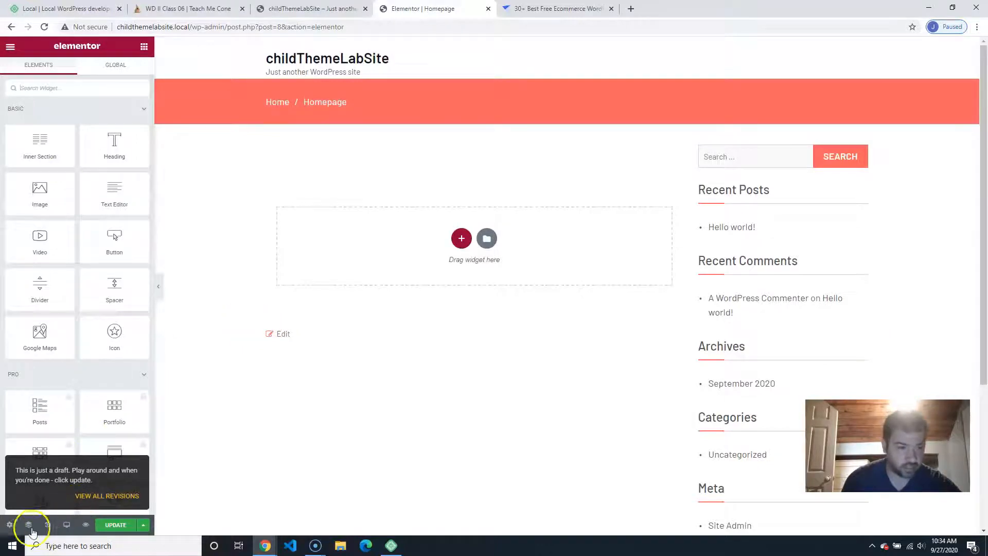
pyautogui.click(9, 525)
pyautogui.click(108, 297)
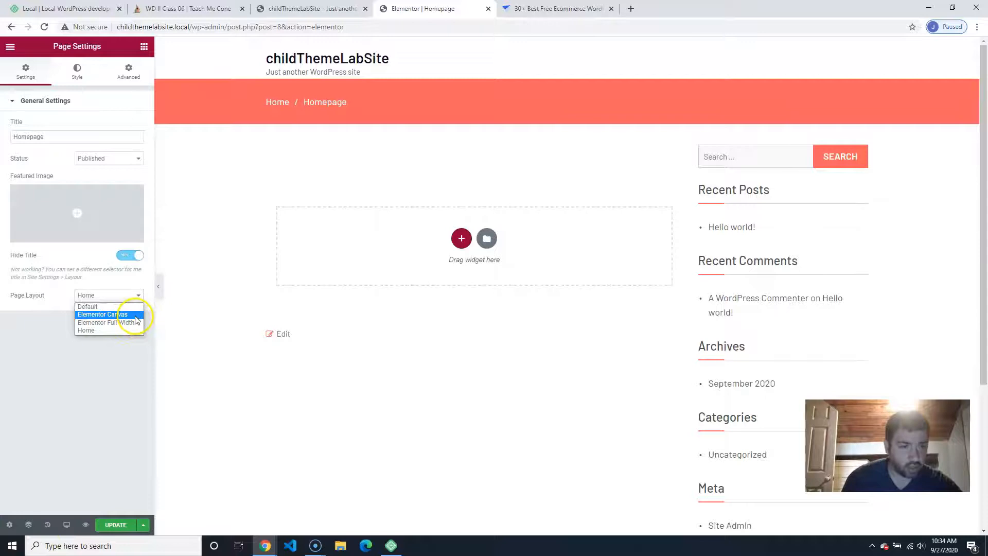
pyautogui.click(108, 323)
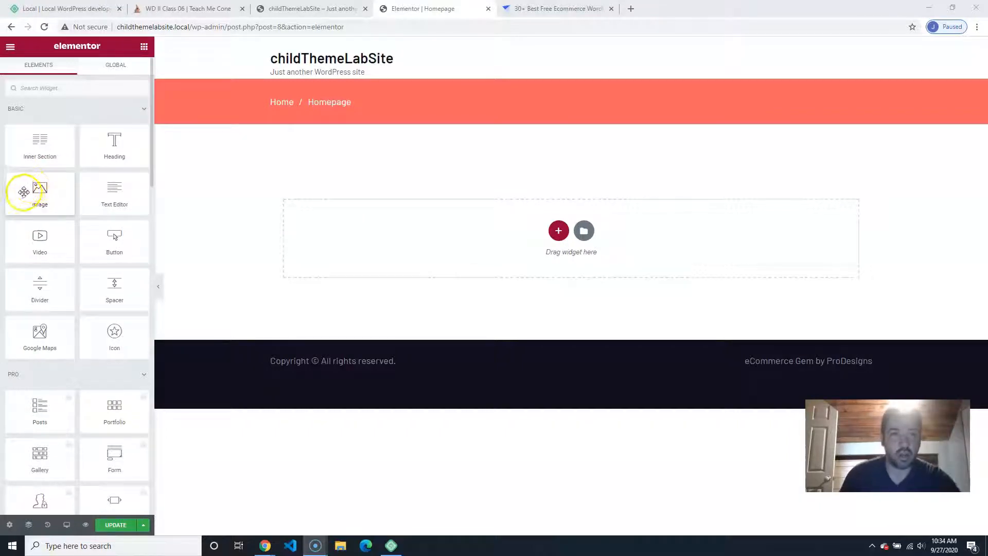
# - Add an Image widget to the Homepage's empty content area and look over its placeholder
pyautogui.moveTo(38, 196); pyautogui.dragTo(560, 232)
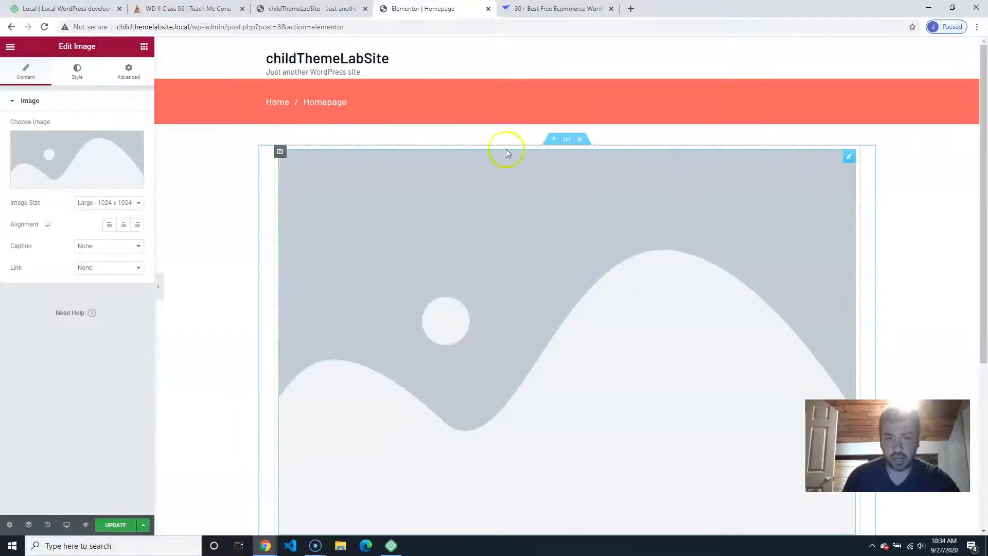
pyautogui.scroll(-5, 933, 289)
pyautogui.scroll(4, 929, 289)
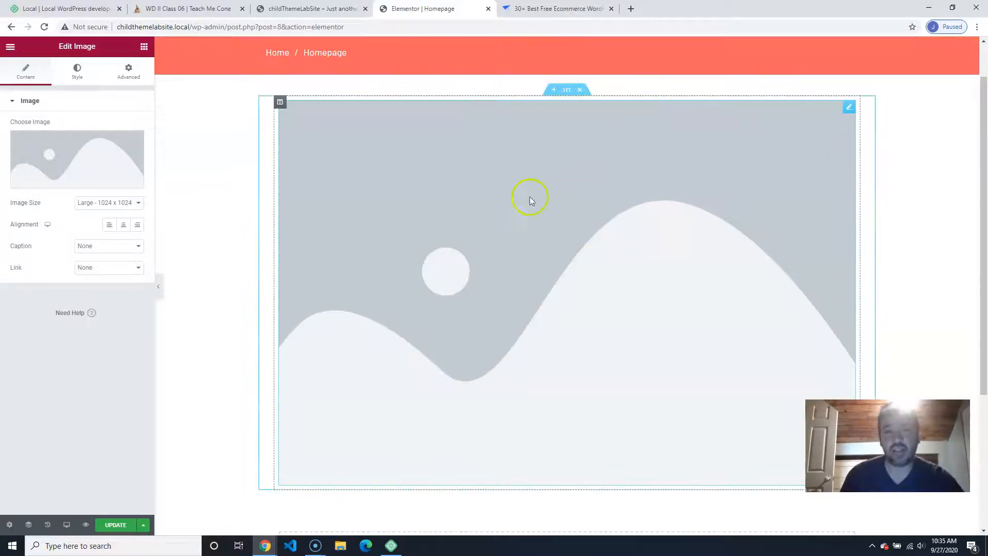
# - In a new browser tab, search Google for "beautiful car" and show the image results
pyautogui.click(631, 9)
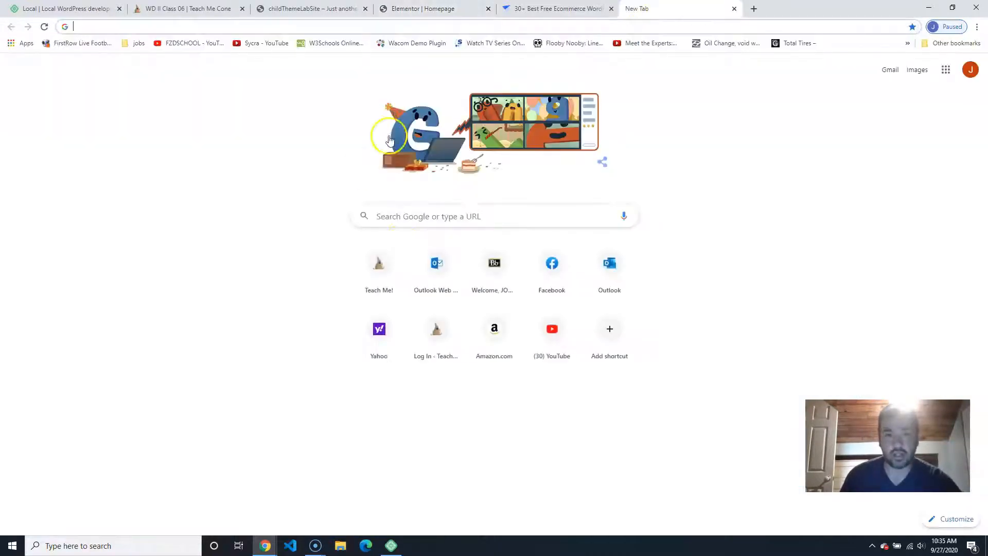
pyautogui.click(435, 213)
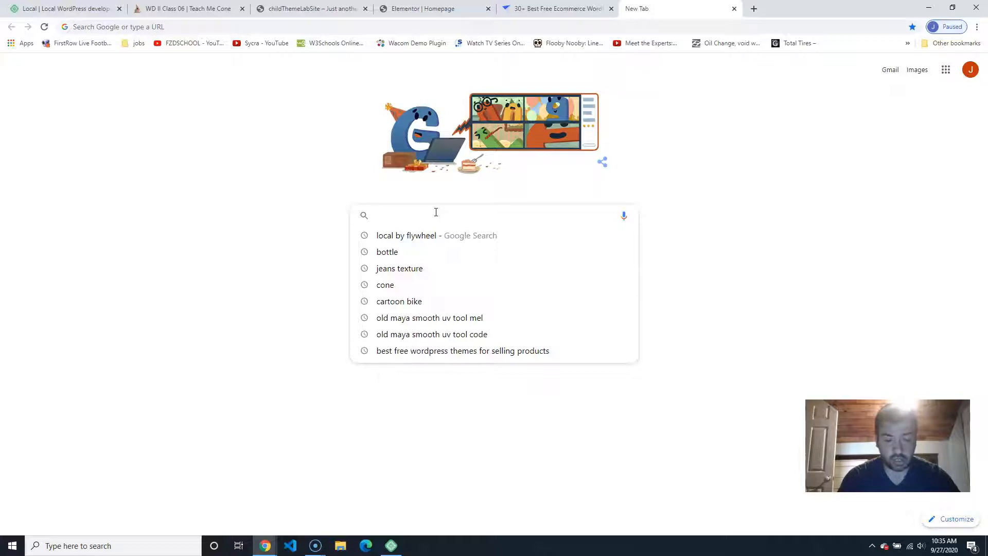
pyautogui.write('bea')
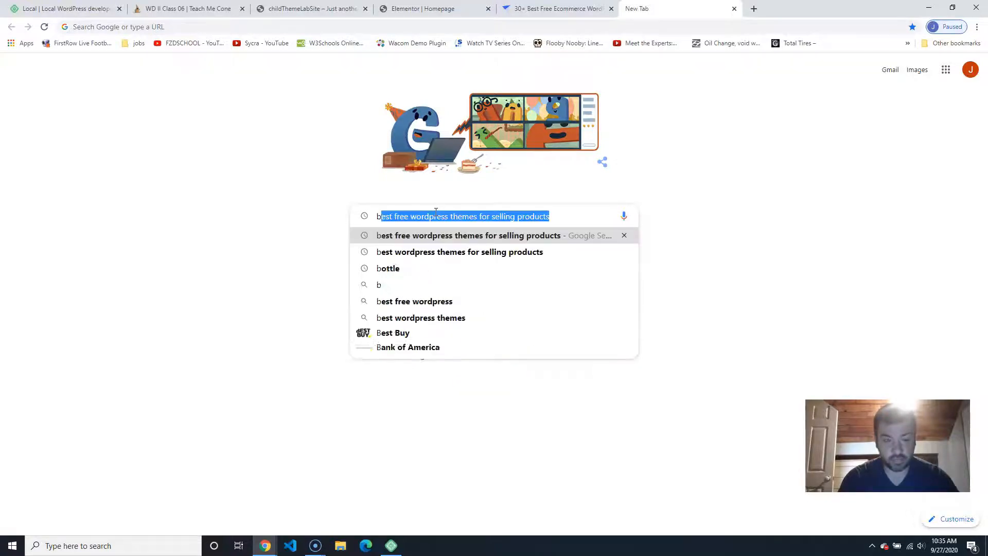
pyautogui.press('BackSpace')
pyautogui.press('BackSpace')
pyautogui.press('BackSpace')
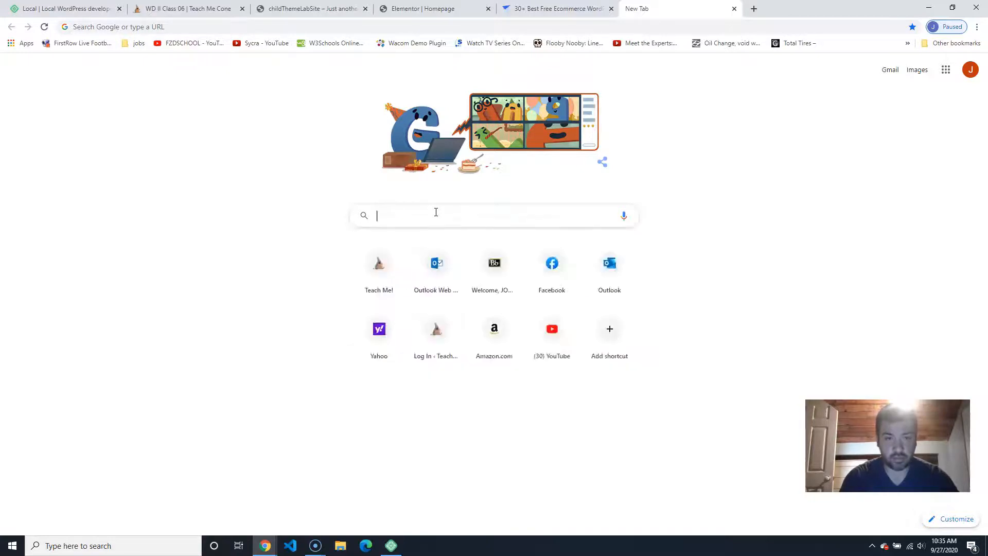
pyautogui.write('beautr')
pyautogui.press('BackSpace')
pyautogui.write('iful car')
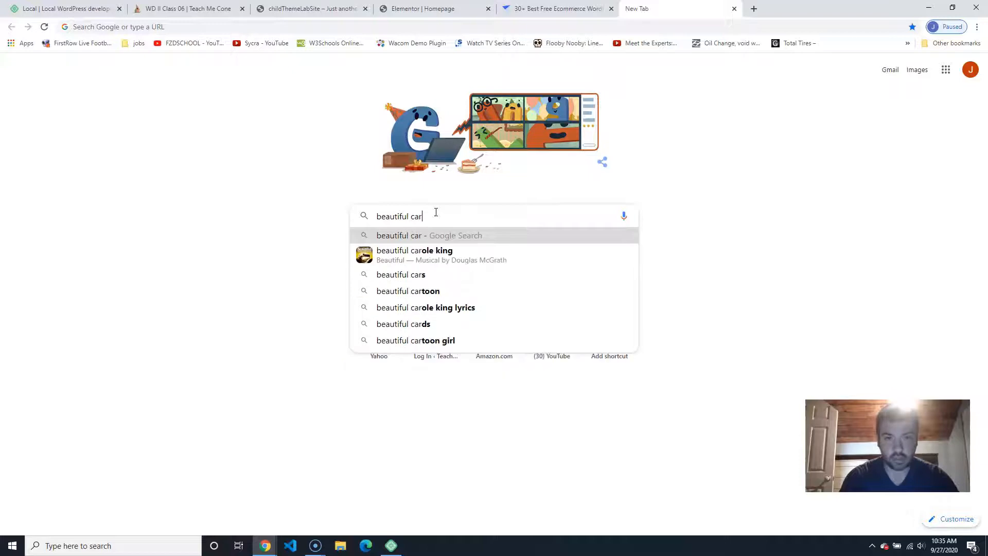
pyautogui.press('Return')
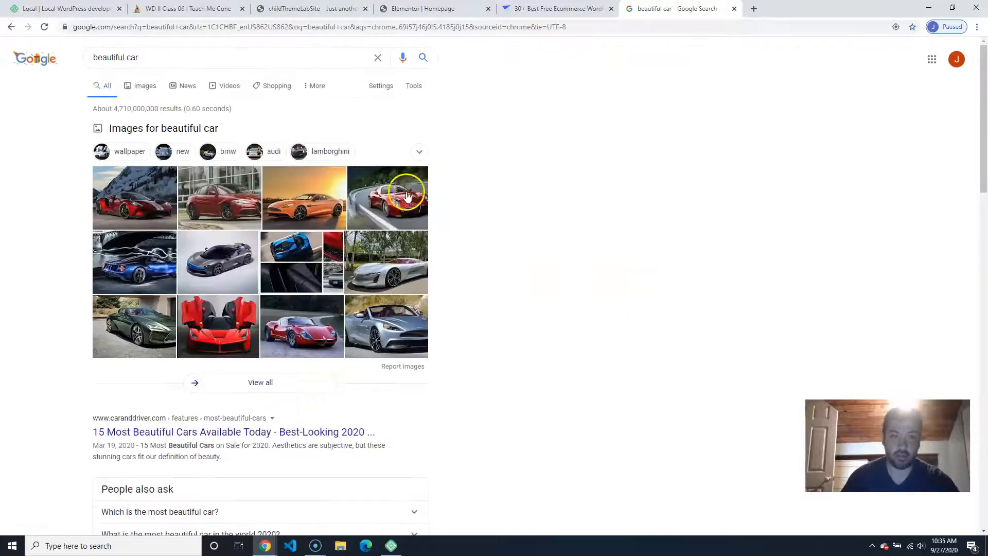
pyautogui.click(138, 86)
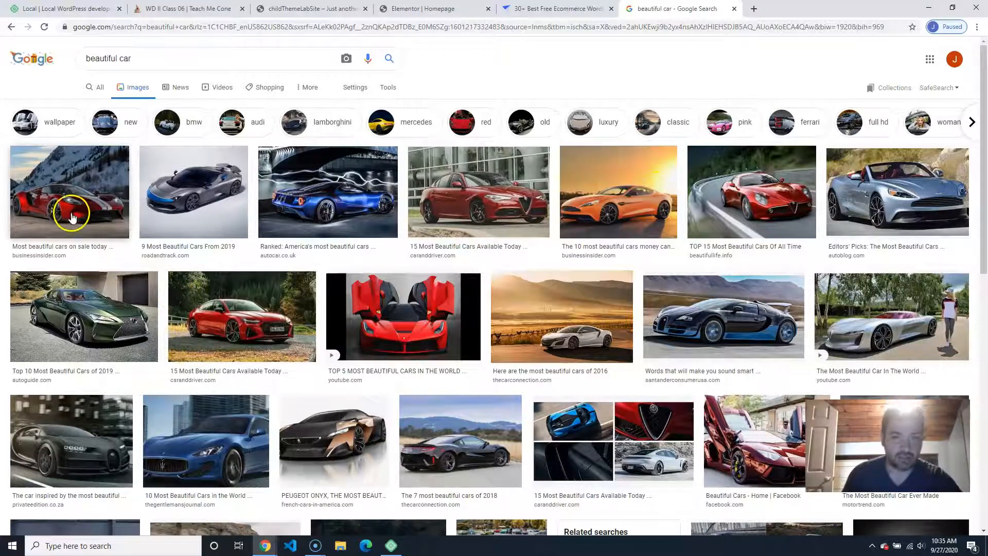
# - Open the preview of the orange car at sunset and save the image to the Desktop as orangeCar.jpg
pyautogui.click(621, 191)
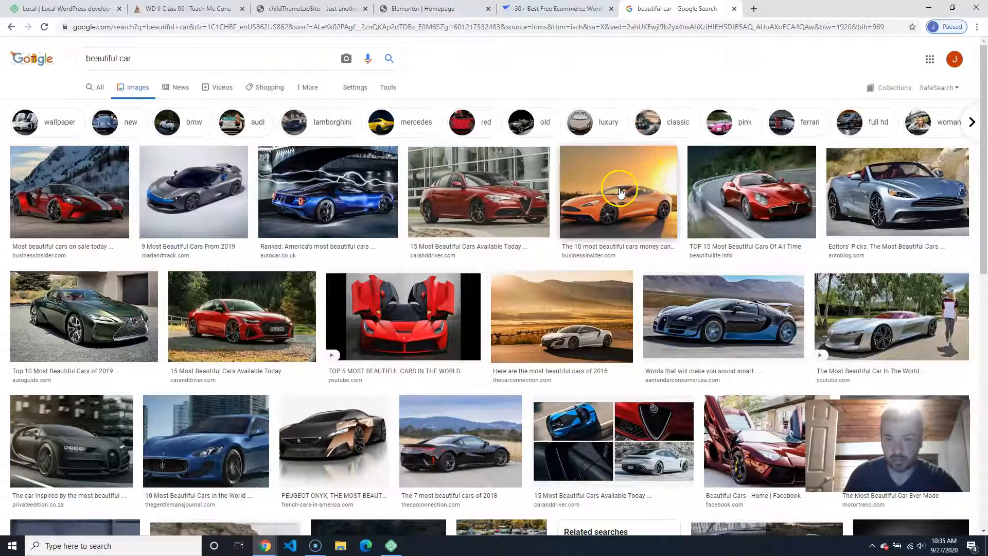
pyautogui.click(621, 192)
pyautogui.rightClick(742, 259)
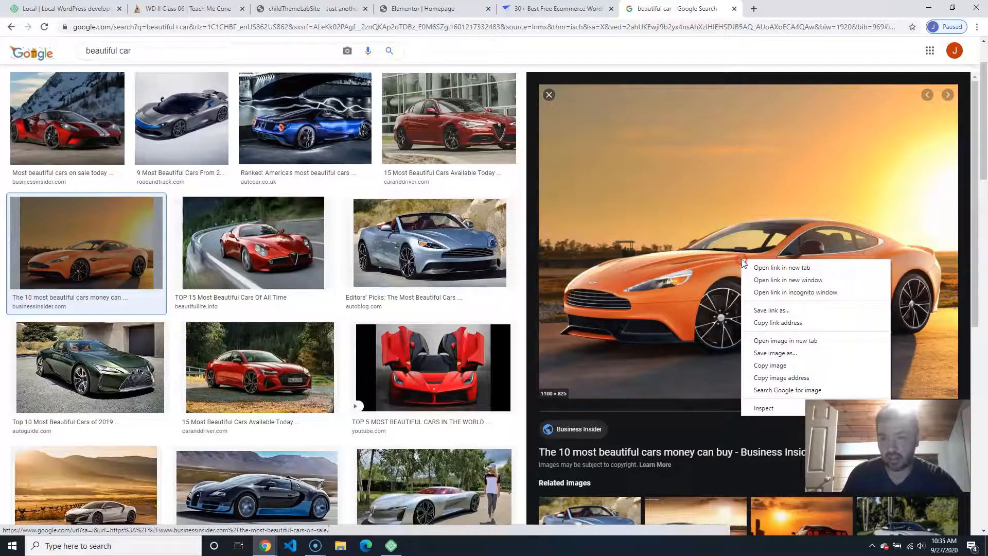
pyautogui.rightClick(737, 268)
pyautogui.click(772, 376)
pyautogui.rightClick(743, 272)
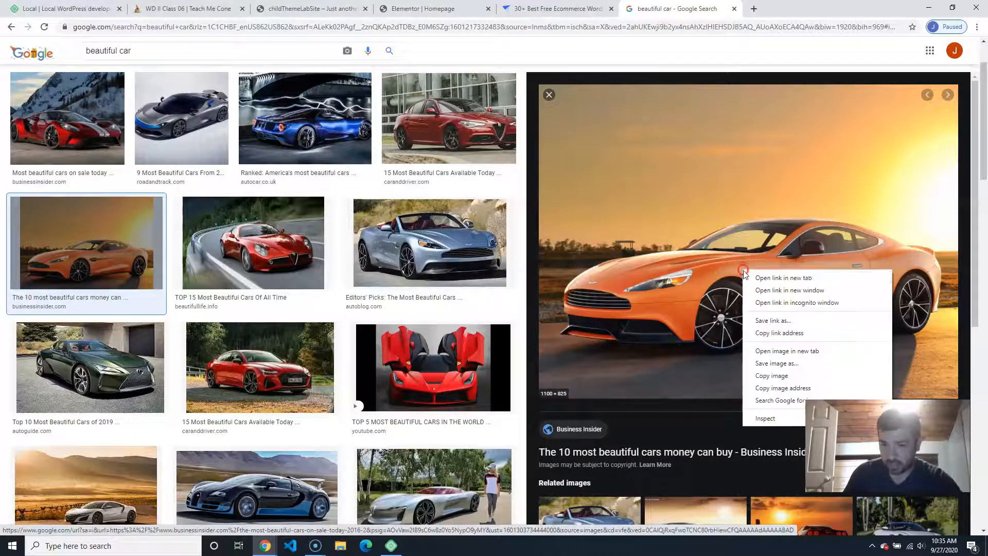
pyautogui.click(775, 363)
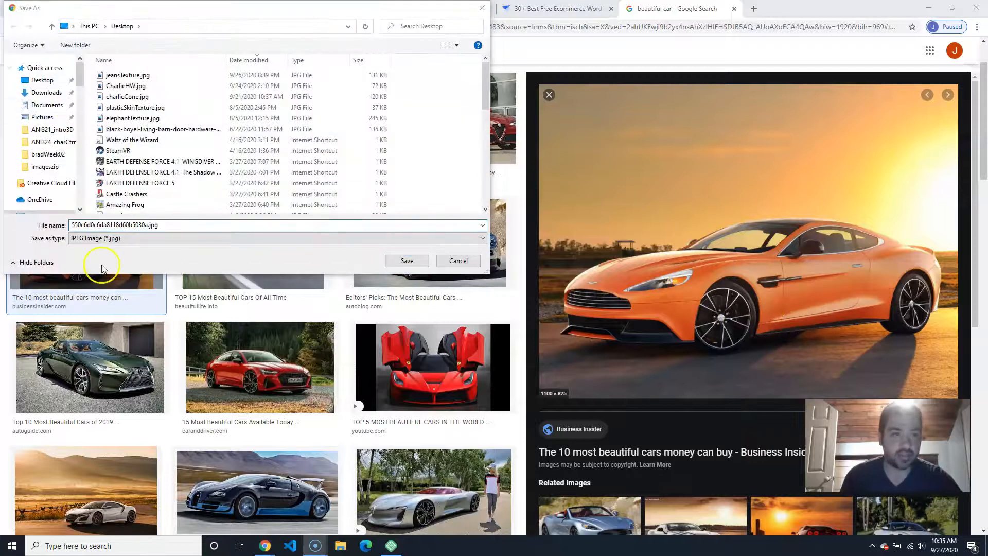
pyautogui.click(147, 224)
pyautogui.moveTo(147, 225); pyautogui.dragTo(71, 225)
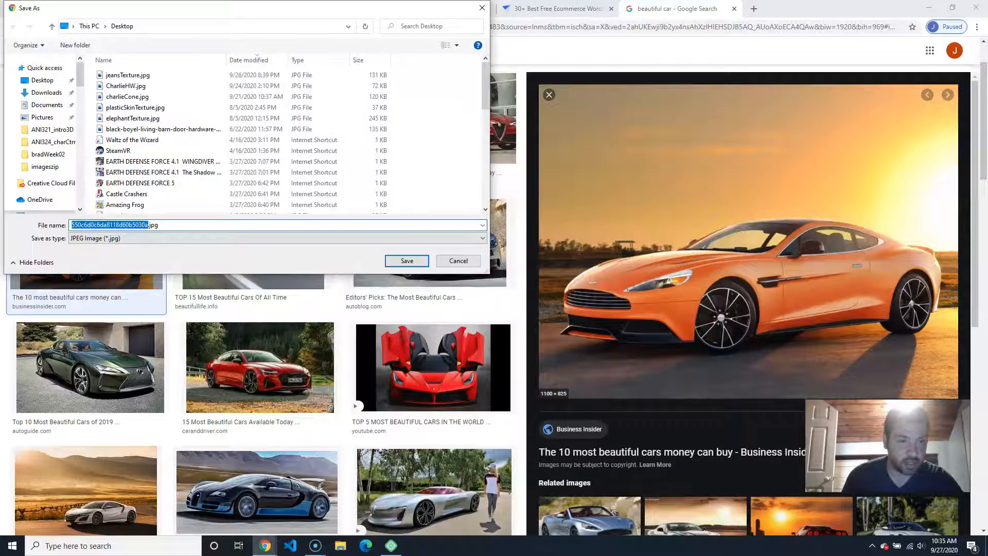
pyautogui.write('c')
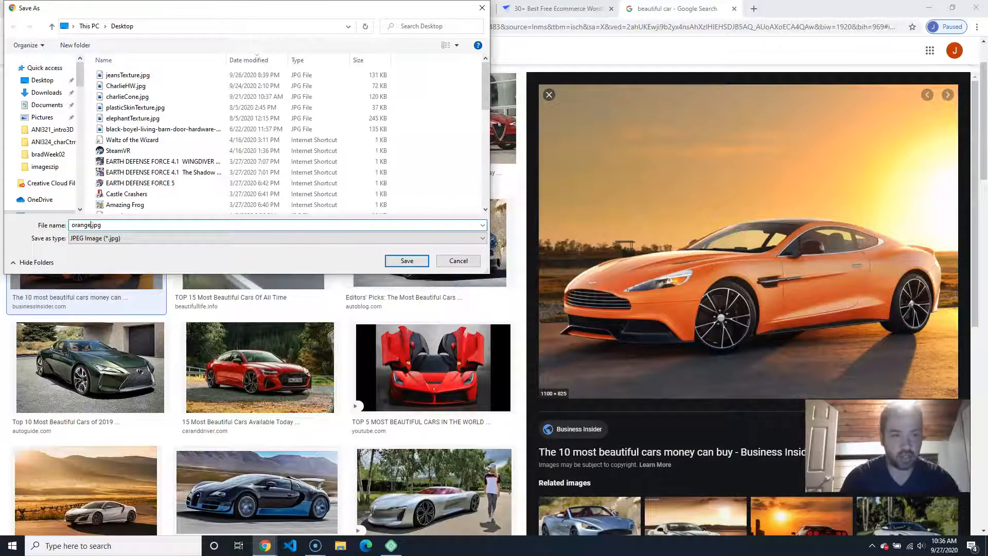
pyautogui.write('ar')
pyautogui.press('Return')
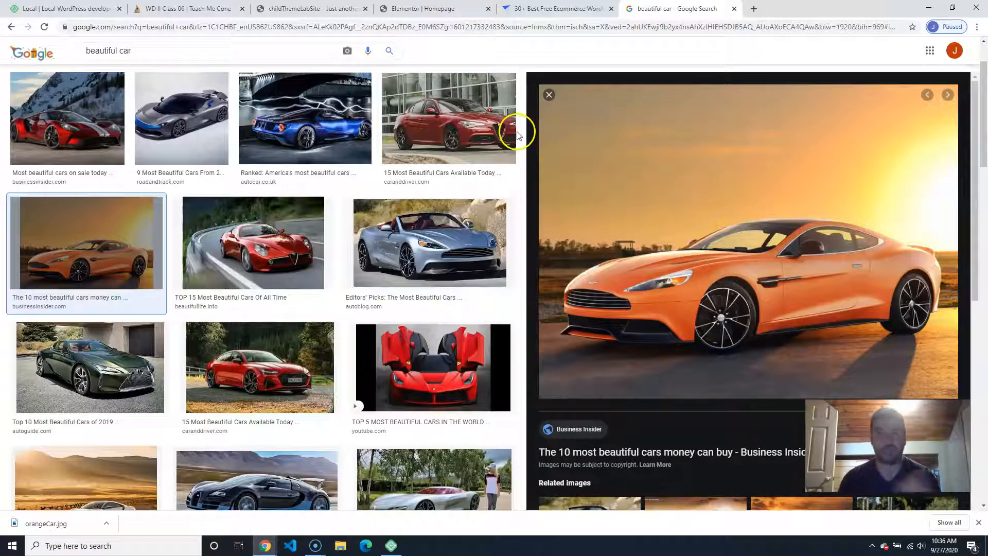
# - Upload orangeCar.jpg from the Desktop to the Homepage's Image widget and insert it with the alt text "beautiful orange car picture"
pyautogui.click(445, 14)
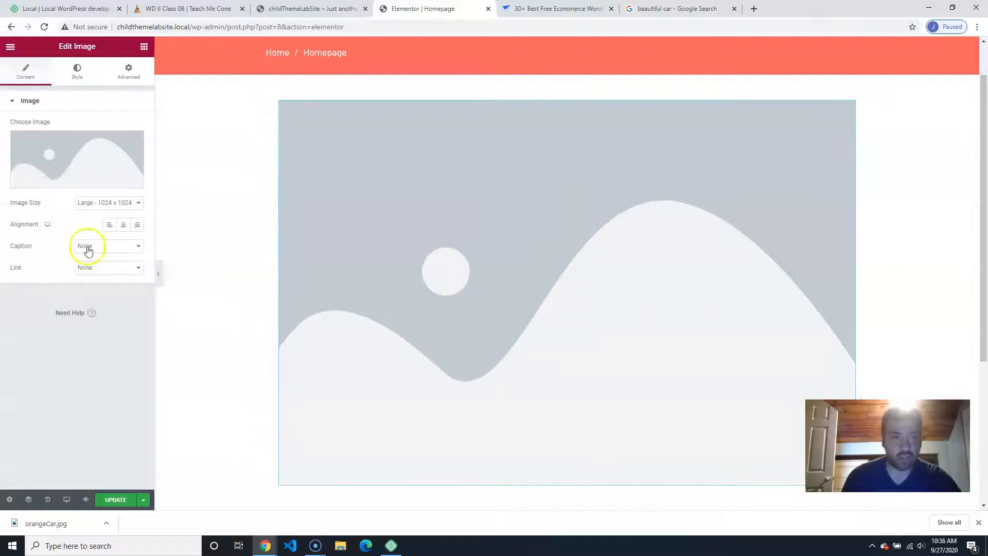
pyautogui.moveTo(62, 146)
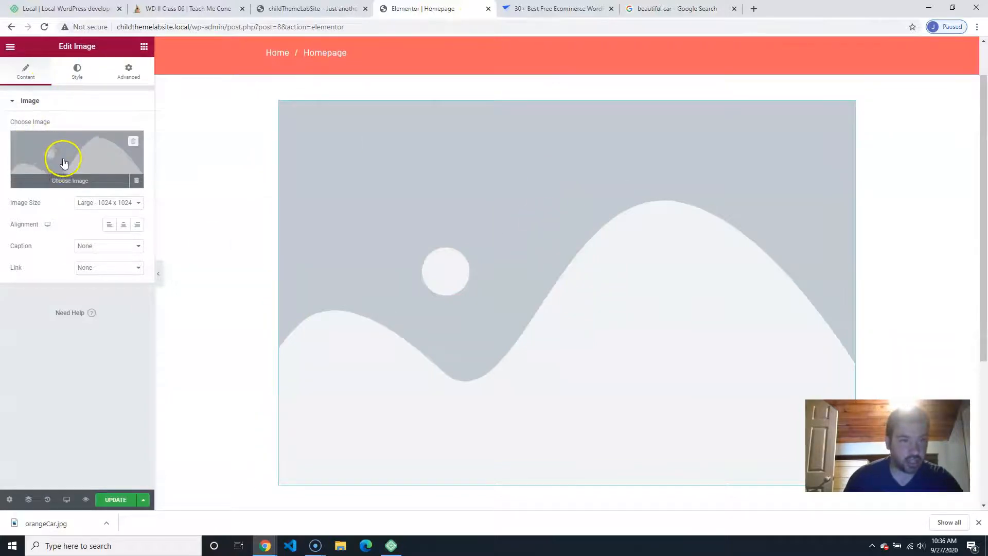
pyautogui.click(70, 176)
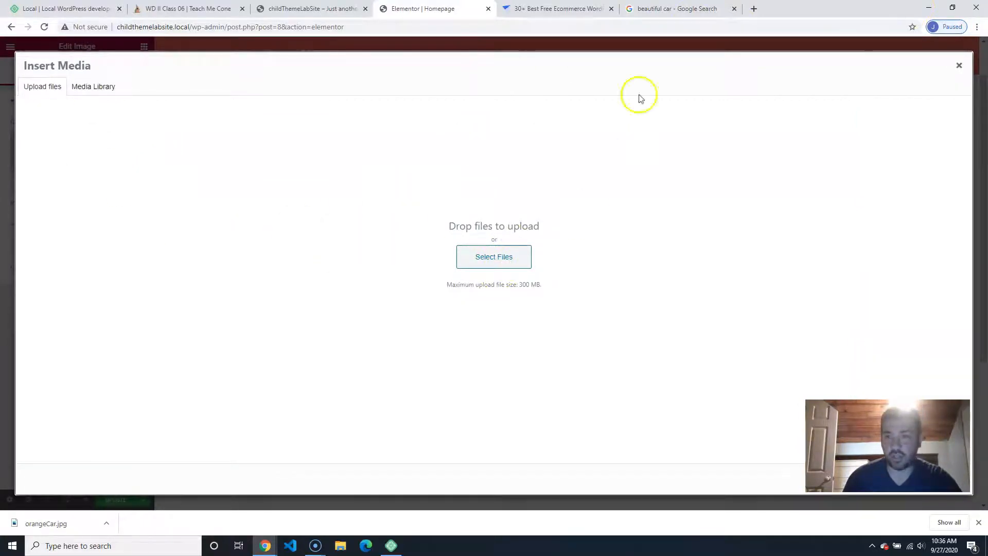
pyautogui.click(506, 259)
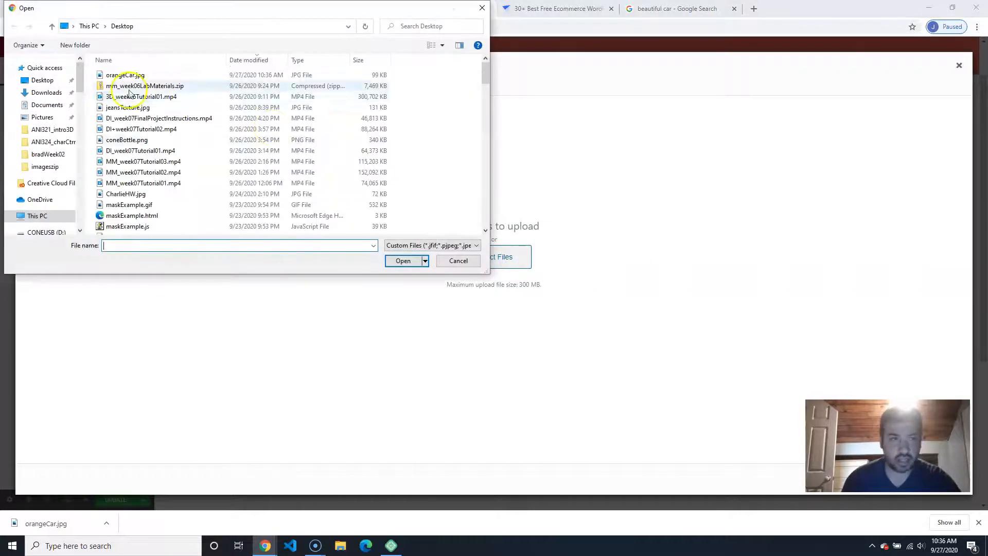
pyautogui.click(124, 75)
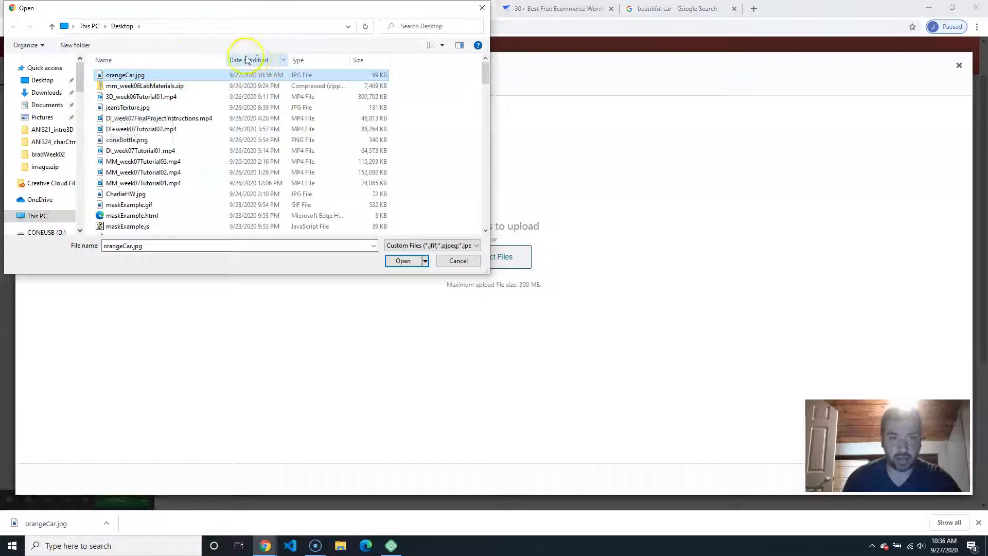
pyautogui.click(411, 262)
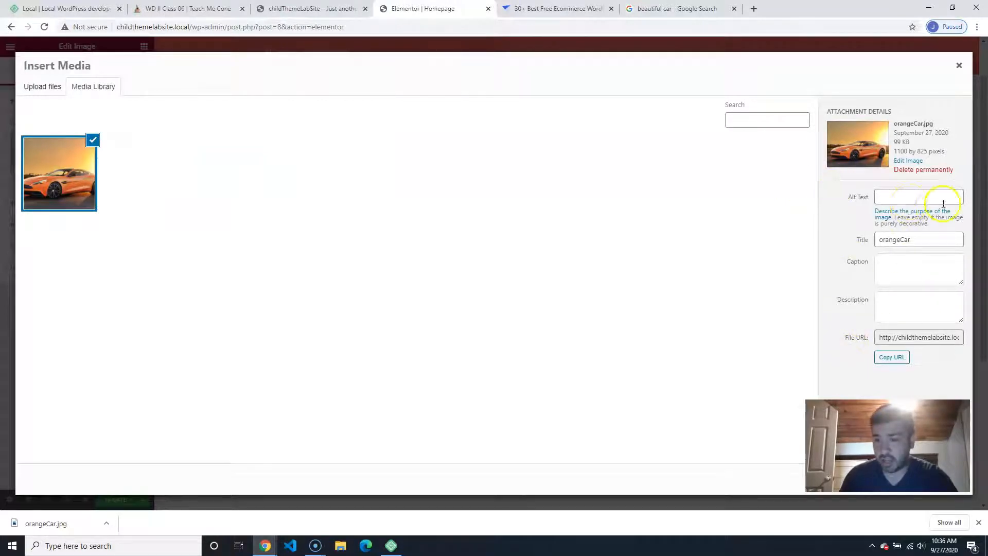
pyautogui.click(922, 196)
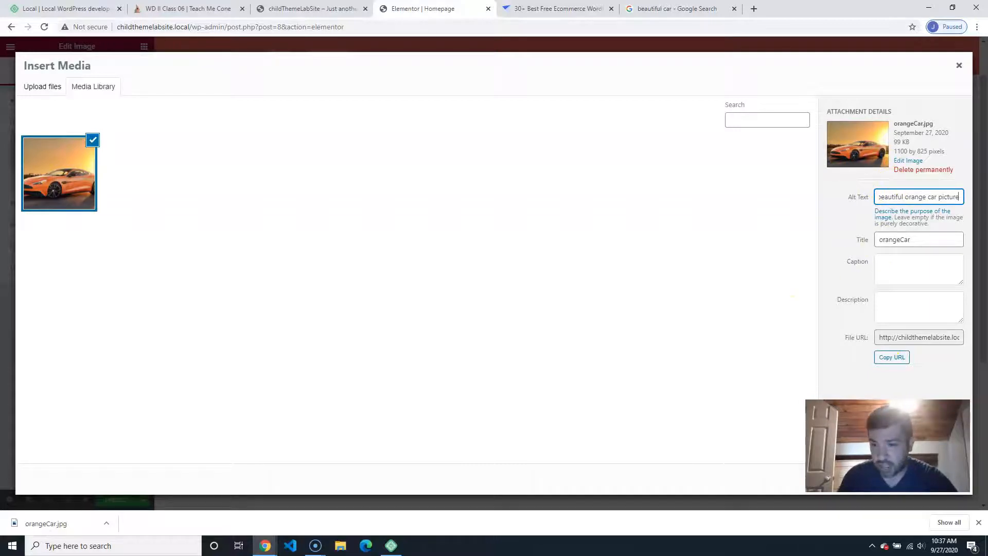
pyautogui.hotkey('alt', 'p')
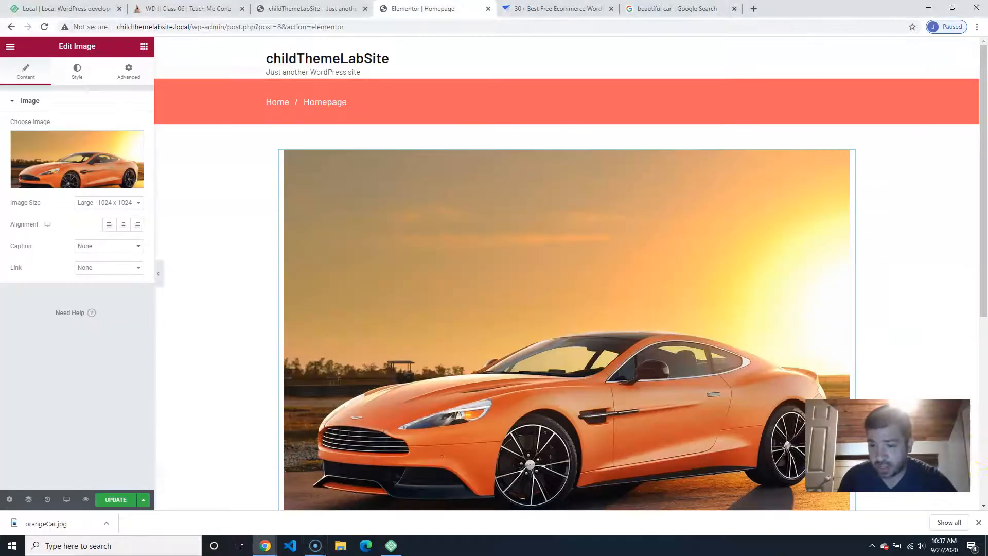
# - Set the car image's size to Full and check how it looks on the Homepage
pyautogui.click(112, 203)
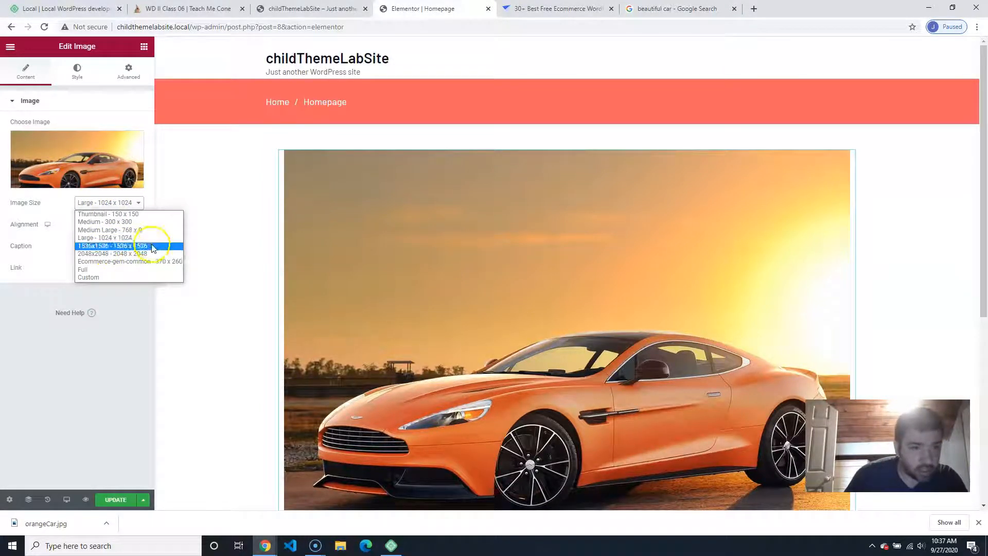
pyautogui.click(109, 269)
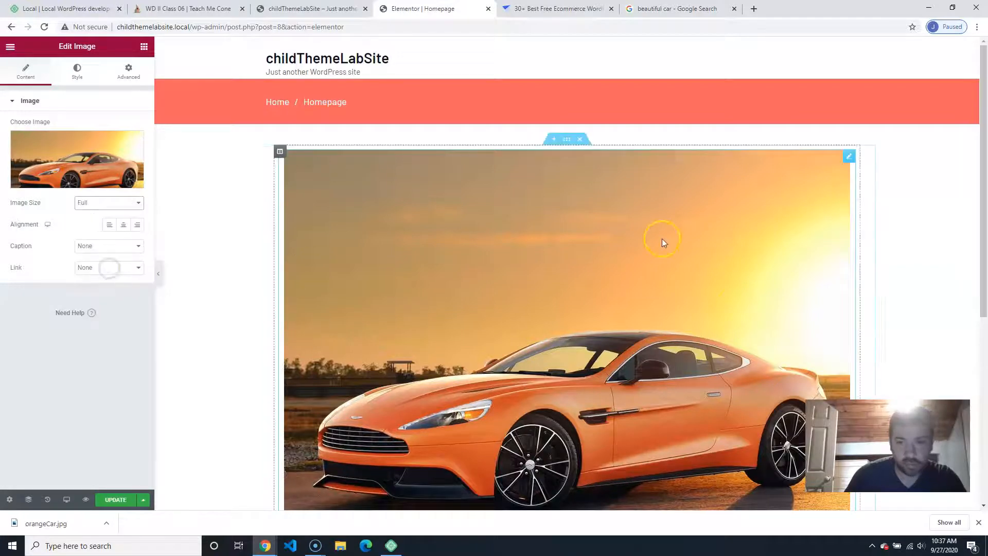
pyautogui.scroll(-3, 750, 311)
pyautogui.scroll(3, 228, 265)
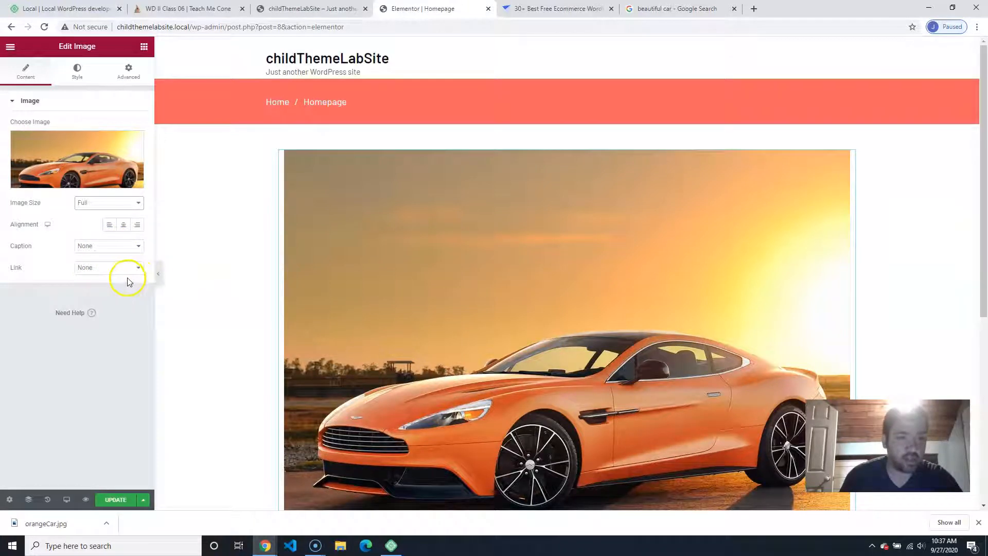
pyautogui.click(117, 247)
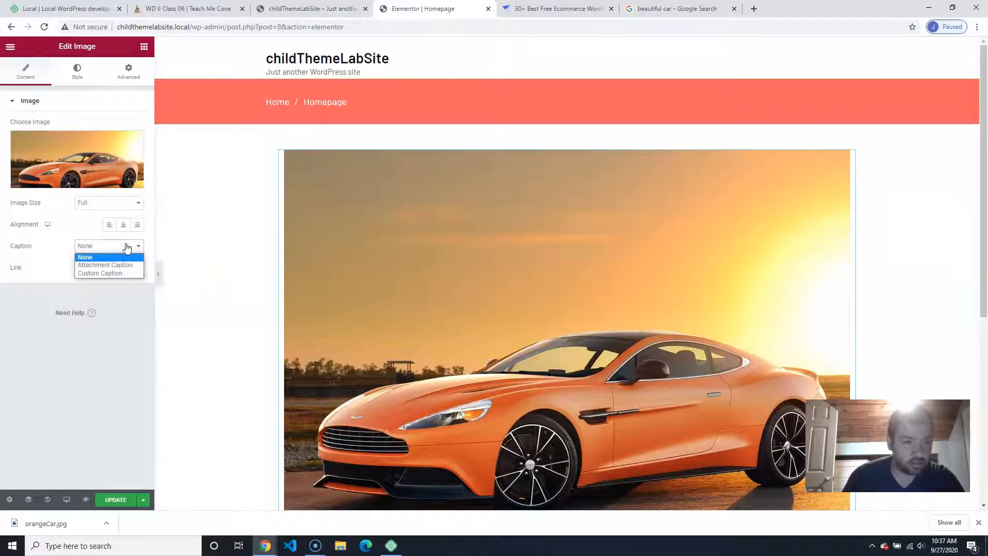
pyautogui.click(114, 276)
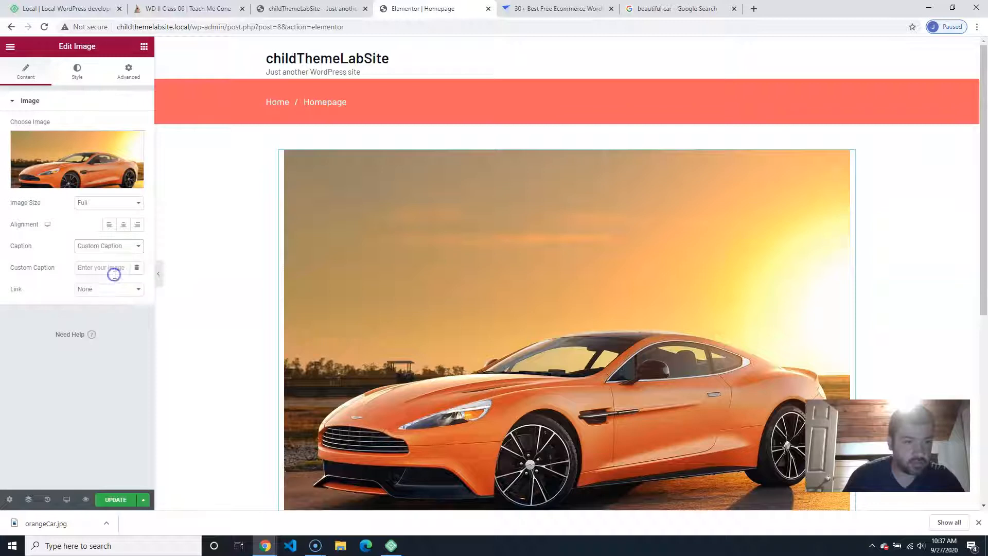
pyautogui.click(138, 246)
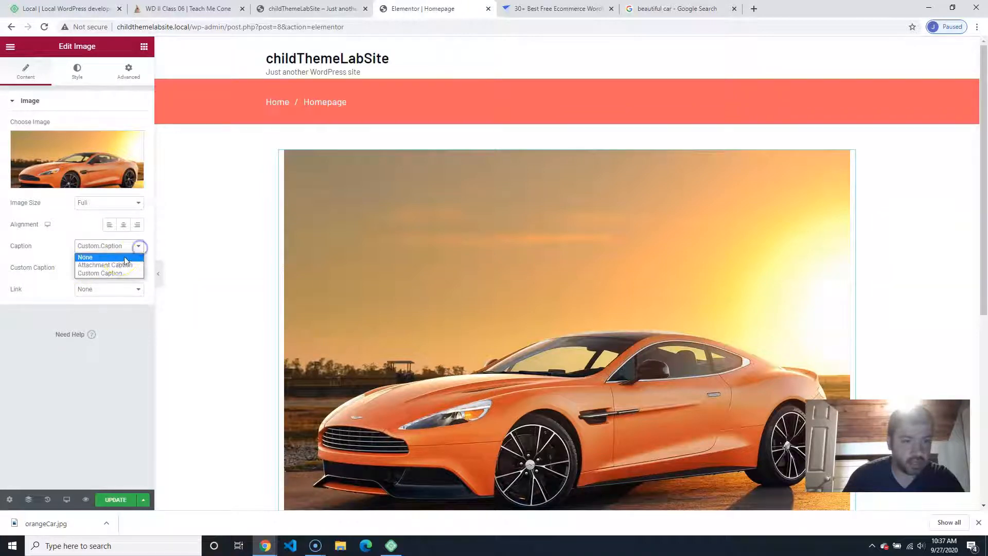
pyautogui.click(115, 257)
# - Look over the car image and its Style and Advanced settings, and update the Homepage
pyautogui.scroll(-4, 700, 366)
pyautogui.scroll(3, 685, 350)
pyautogui.scroll(-3, 673, 336)
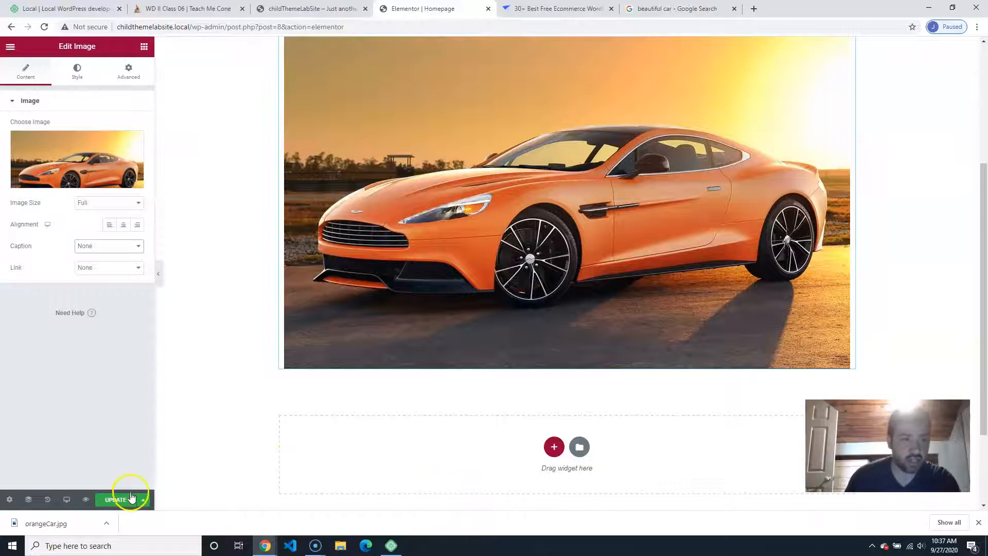
pyautogui.click(77, 75)
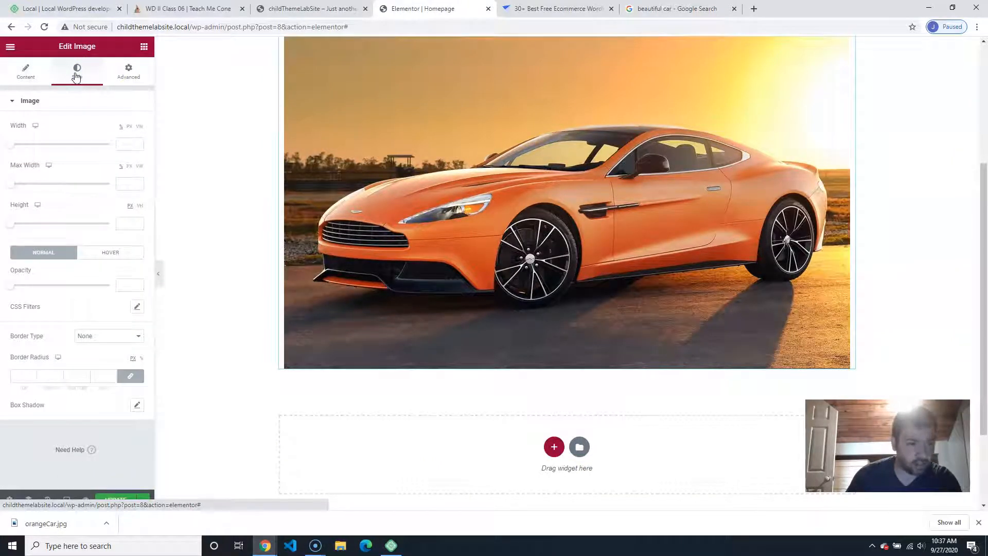
pyautogui.click(128, 73)
pyautogui.click(27, 70)
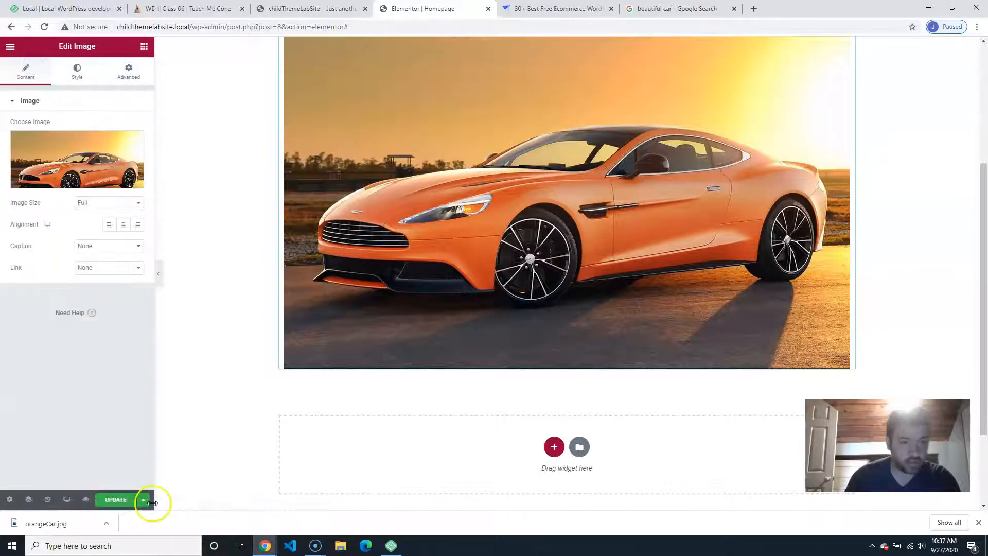
pyautogui.click(115, 500)
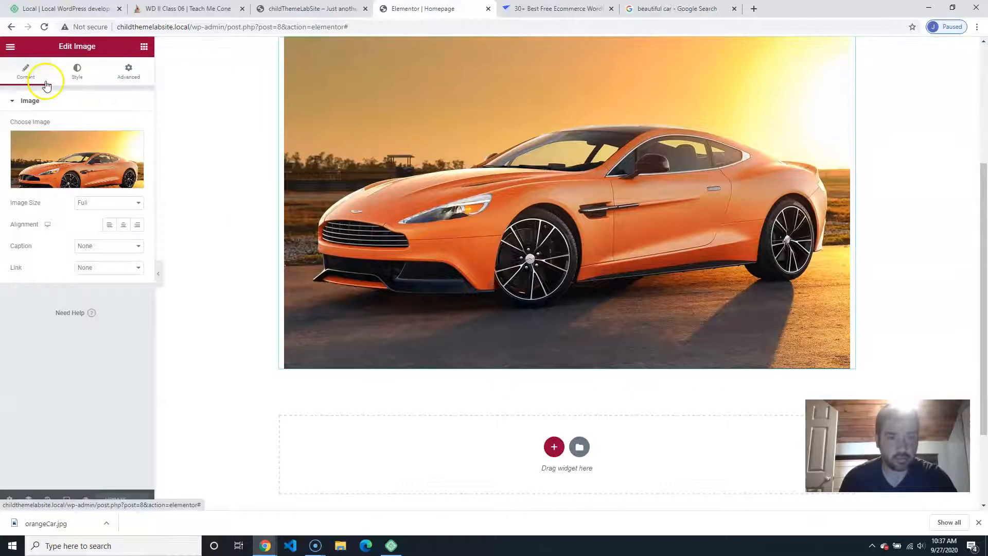
pyautogui.click(220, 183)
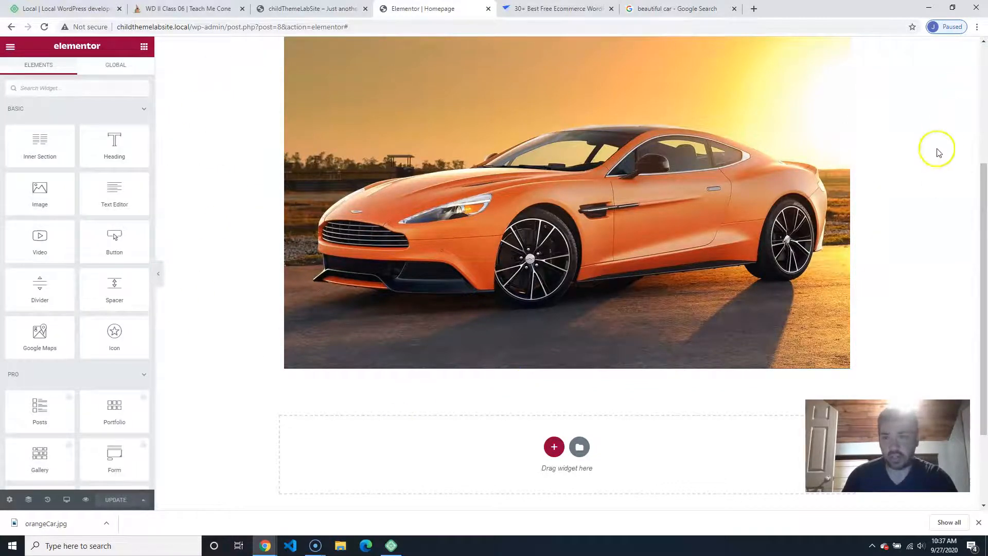
pyautogui.click(543, 184)
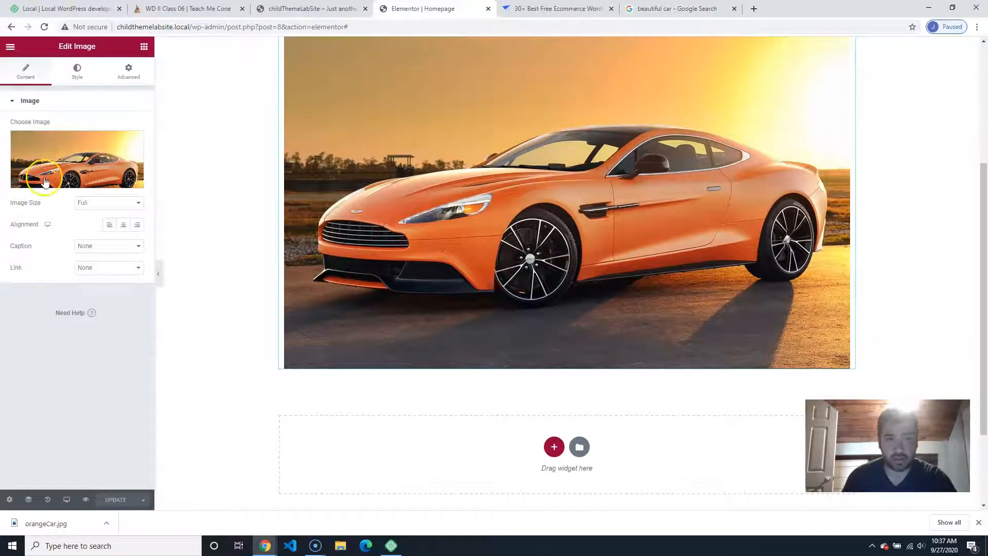
pyautogui.click(205, 307)
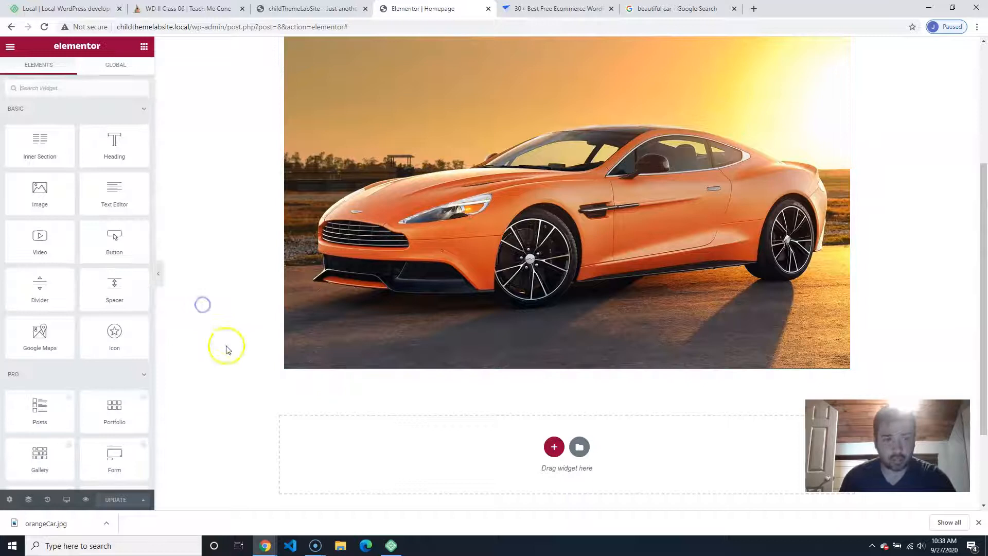
pyautogui.scroll(-3, 274, 406)
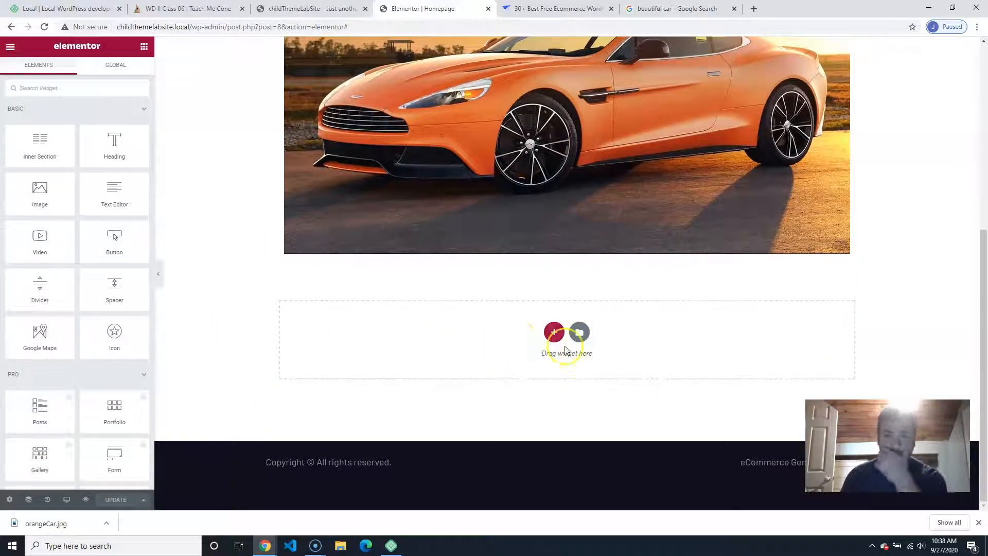
pyautogui.click(555, 332)
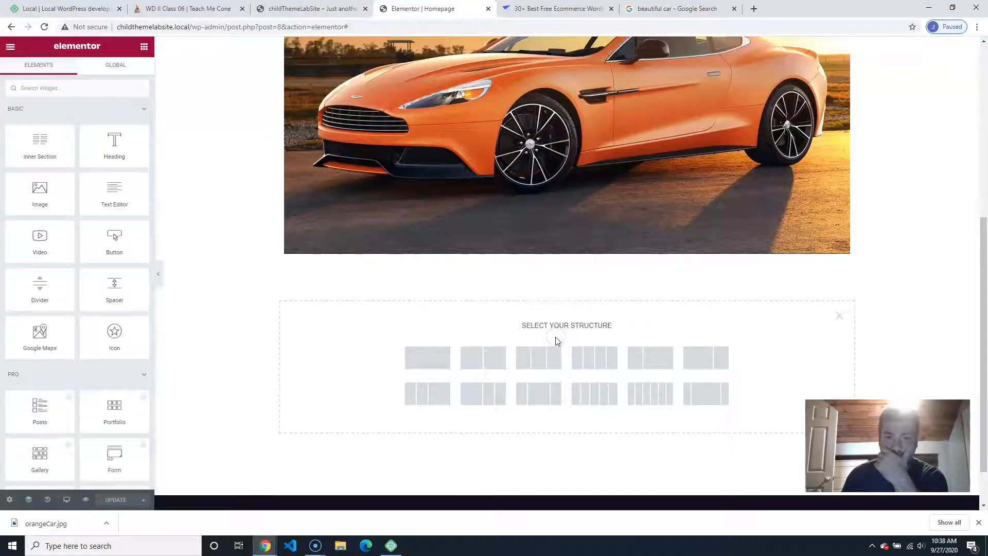
pyautogui.scroll(5, 242, 286)
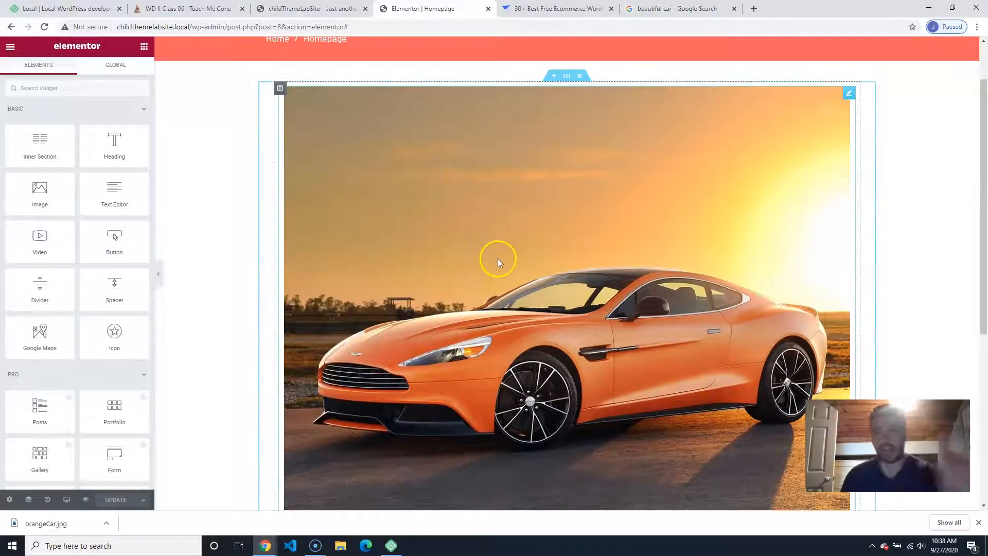
pyautogui.scroll(-6, 254, 170)
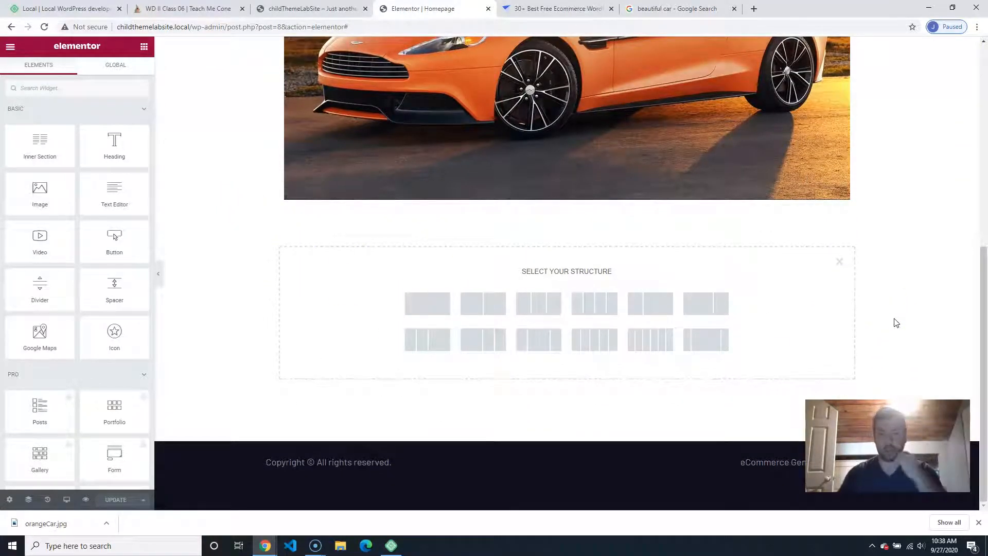
pyautogui.click(839, 262)
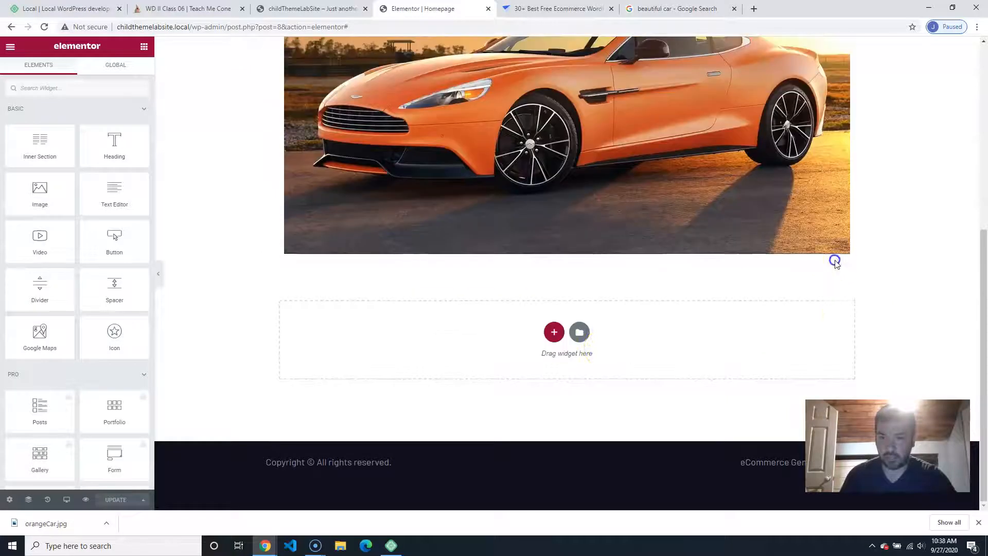
# - Add a new section with four equal columns below the orange car image on the Homepage
pyautogui.click(554, 332)
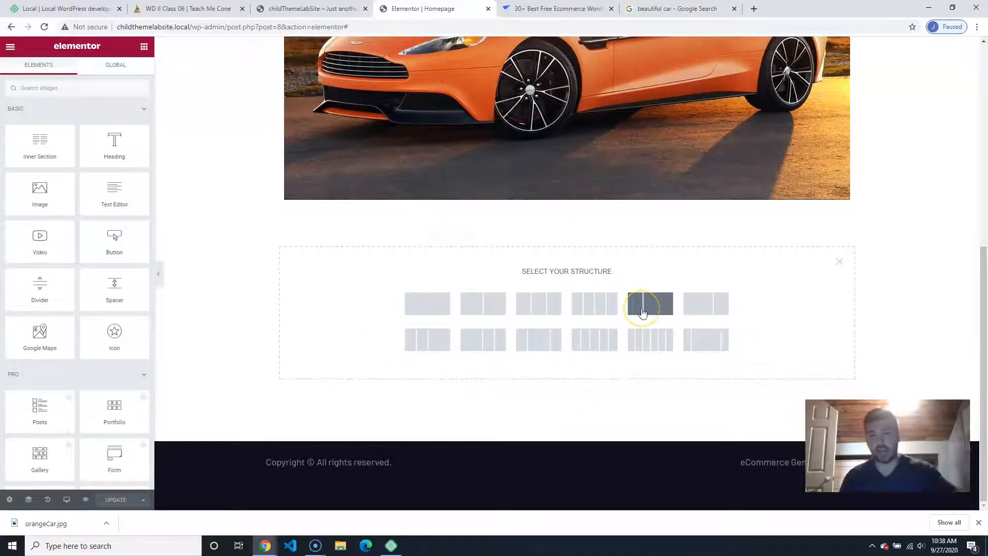
pyautogui.click(599, 309)
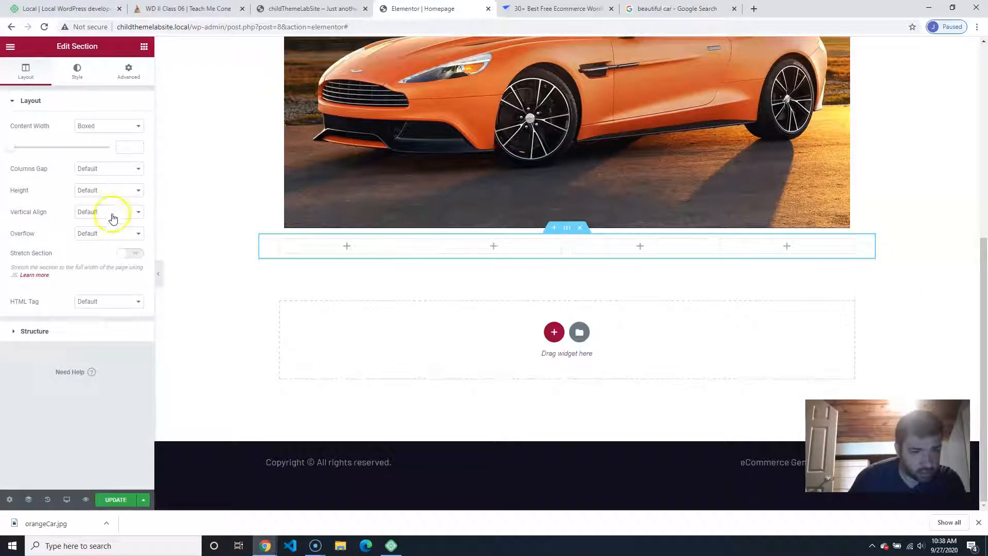
# - Add an Image widget to the first column of the four-column section below the orange car
pyautogui.click(224, 193)
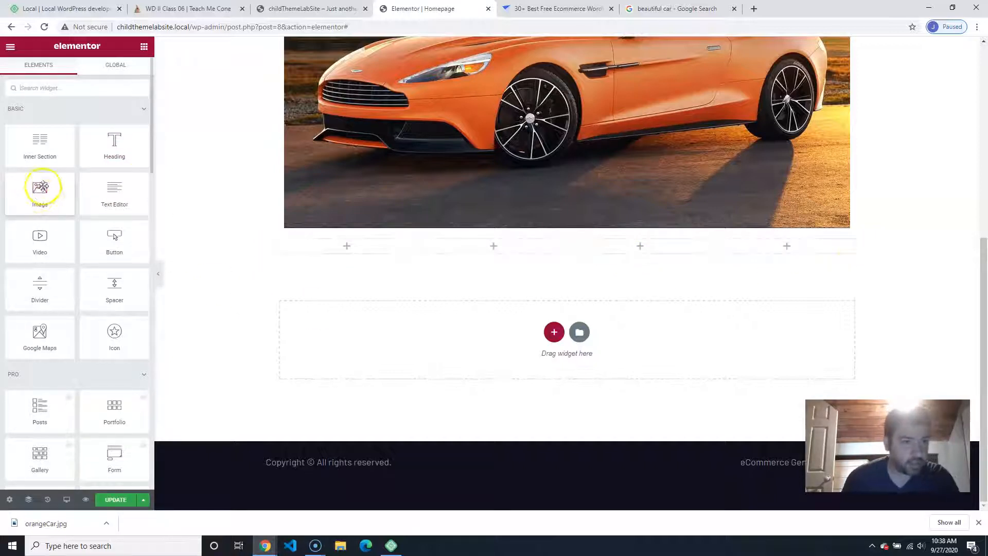
pyautogui.moveTo(39, 193); pyautogui.dragTo(360, 246)
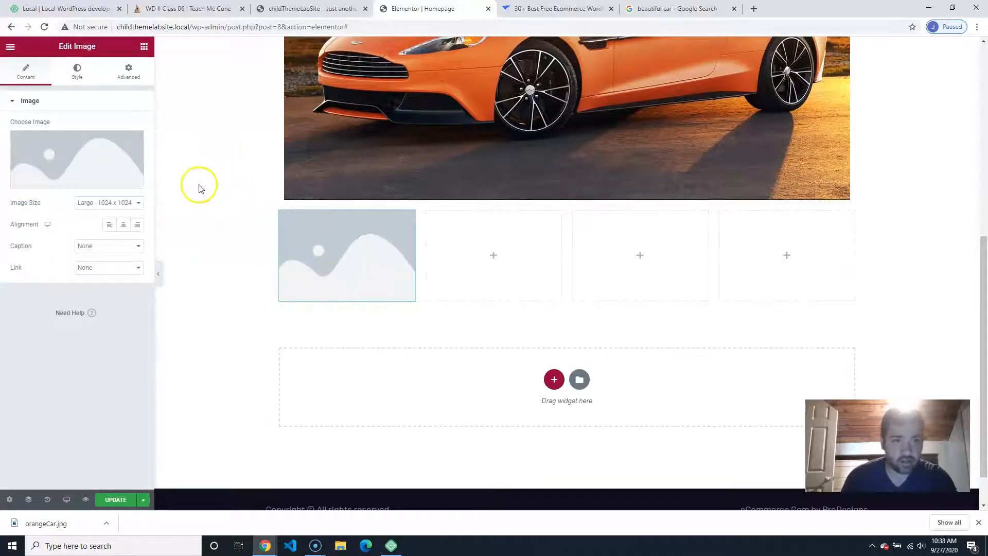
# - Switch to the Google Images results, close the orange car preview and search for "sedan"
pyautogui.click(677, 9)
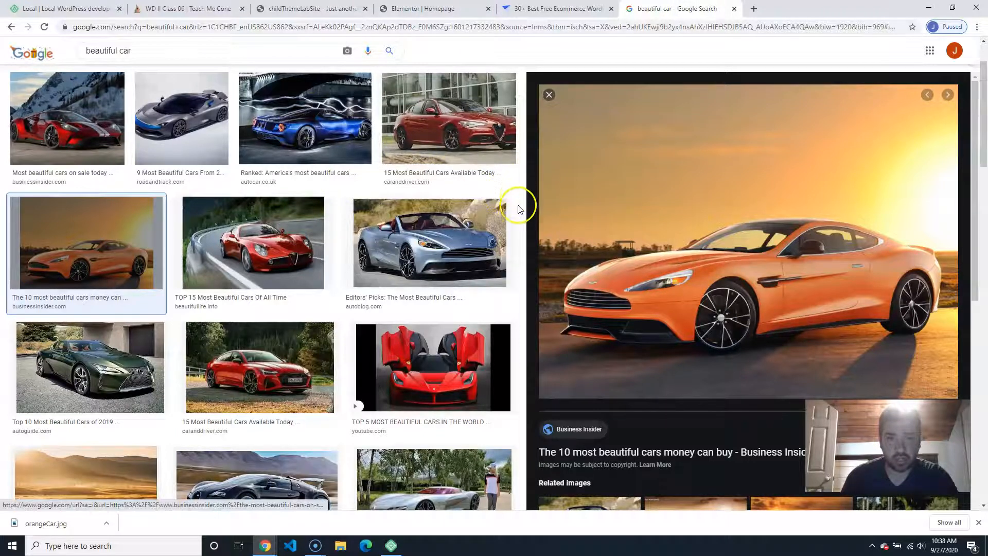
pyautogui.click(549, 95)
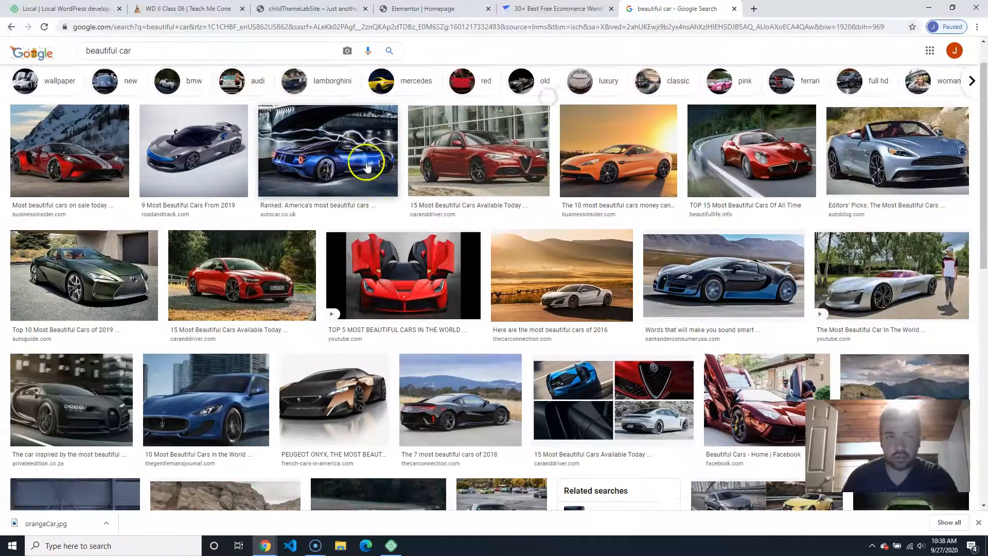
pyautogui.moveTo(178, 61); pyautogui.dragTo(73, 43)
pyautogui.write('sedan')
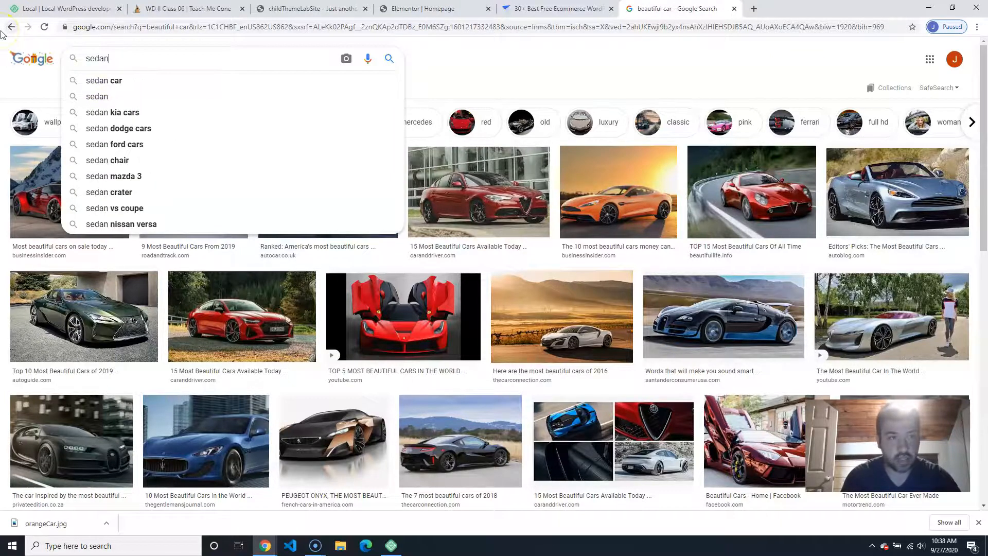
pyautogui.press('Return')
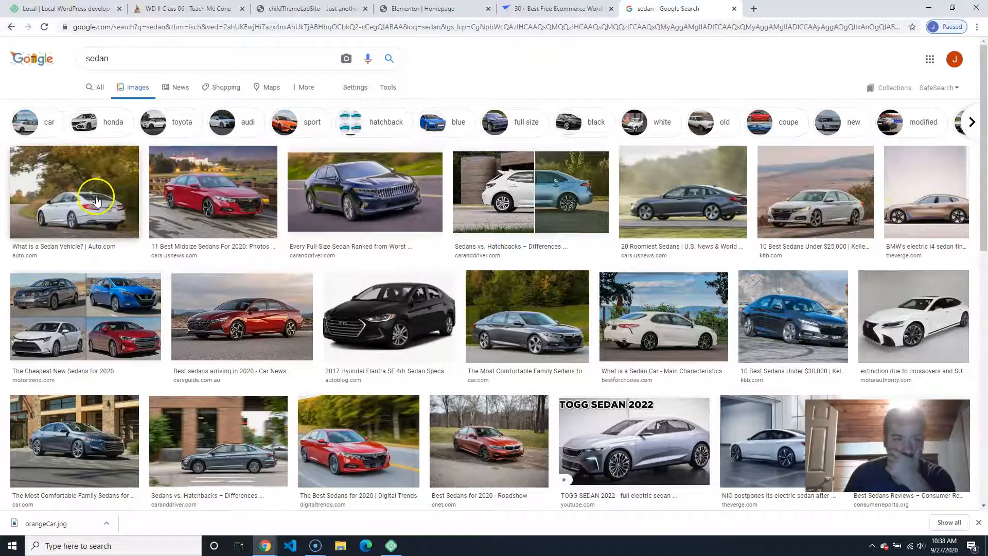
# - Save the red Honda Accord picture from "11 Best Midsize Sedans For 2020" to the Desktop as redSedan
pyautogui.rightClick(214, 202)
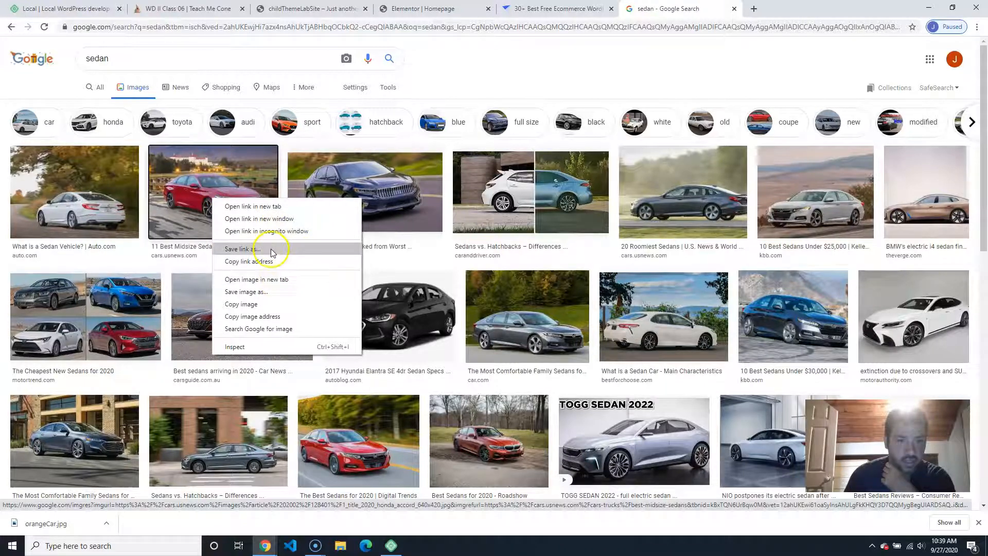
pyautogui.click(78, 66)
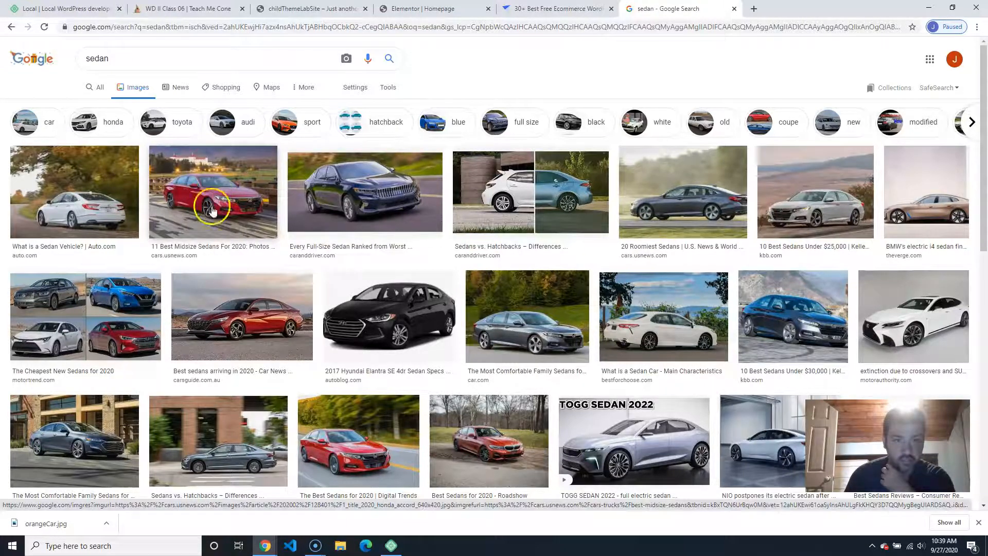
pyautogui.click(211, 179)
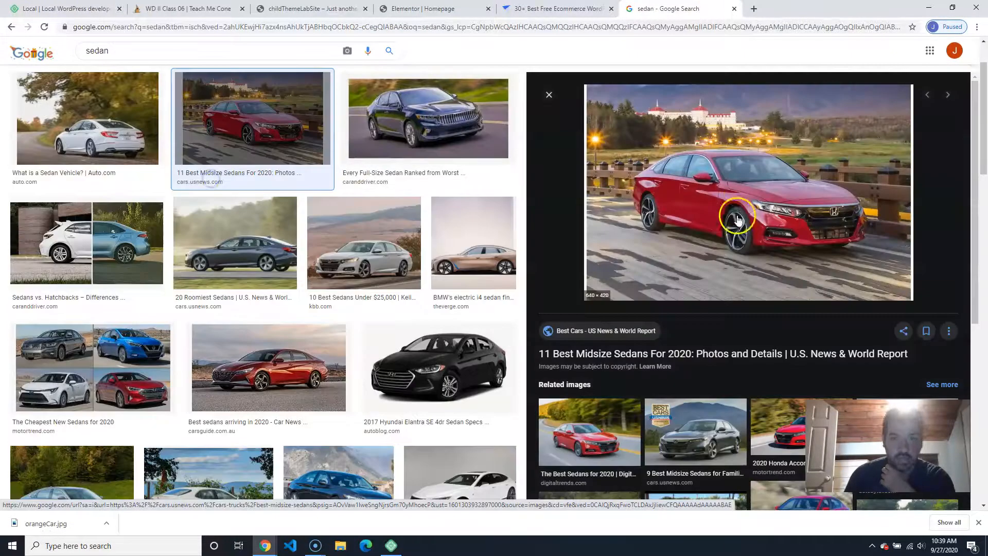
pyautogui.rightClick(737, 204)
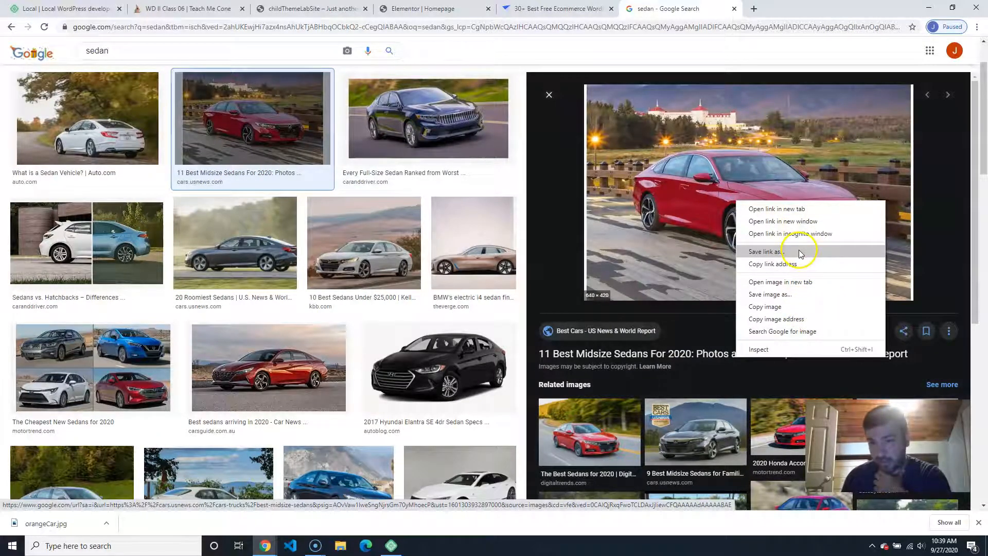
pyautogui.click(811, 296)
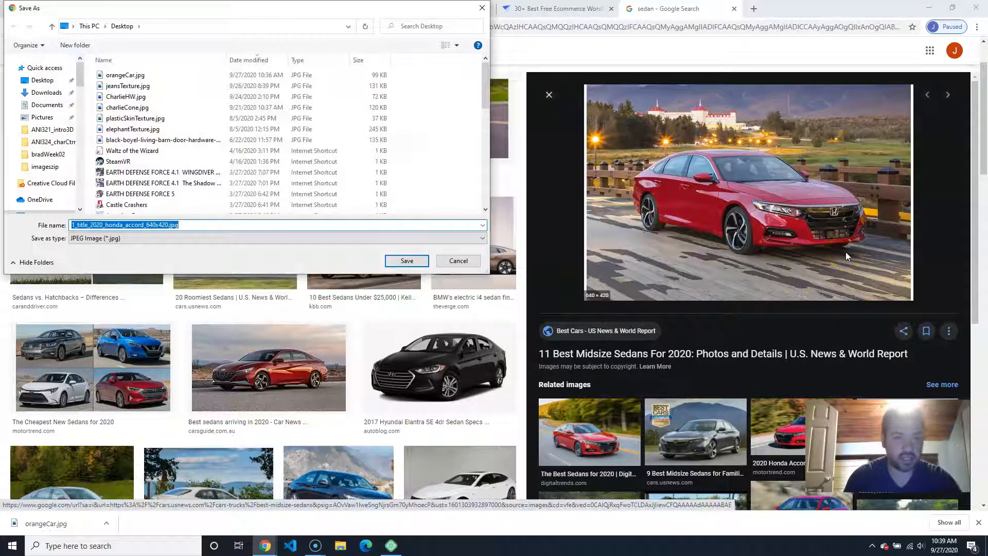
pyautogui.write('redSedan')
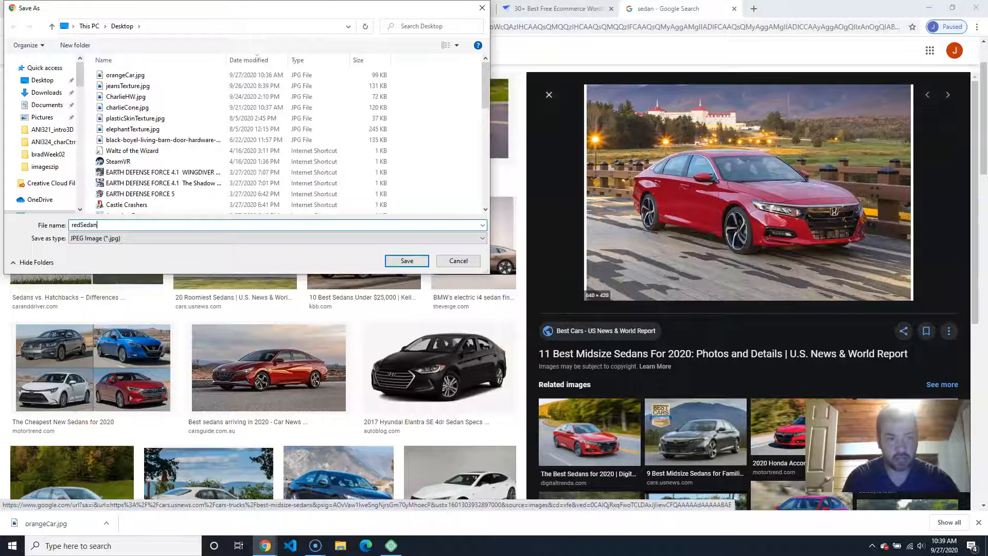
pyautogui.press('Return')
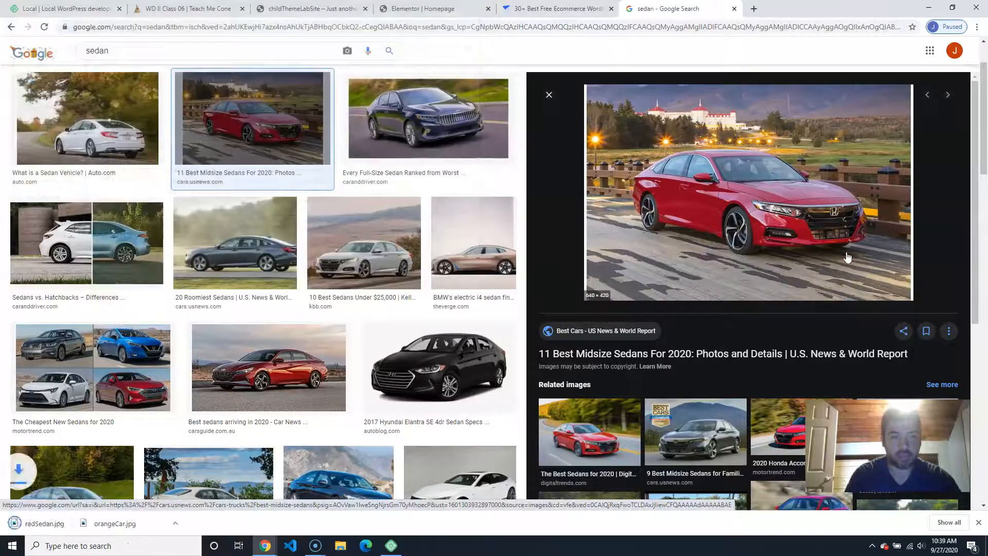
# - Search Google Images for "truck" and save the gray Ford pickup picture to the Desktop as grayTruck
pyautogui.doubleClick(97, 51)
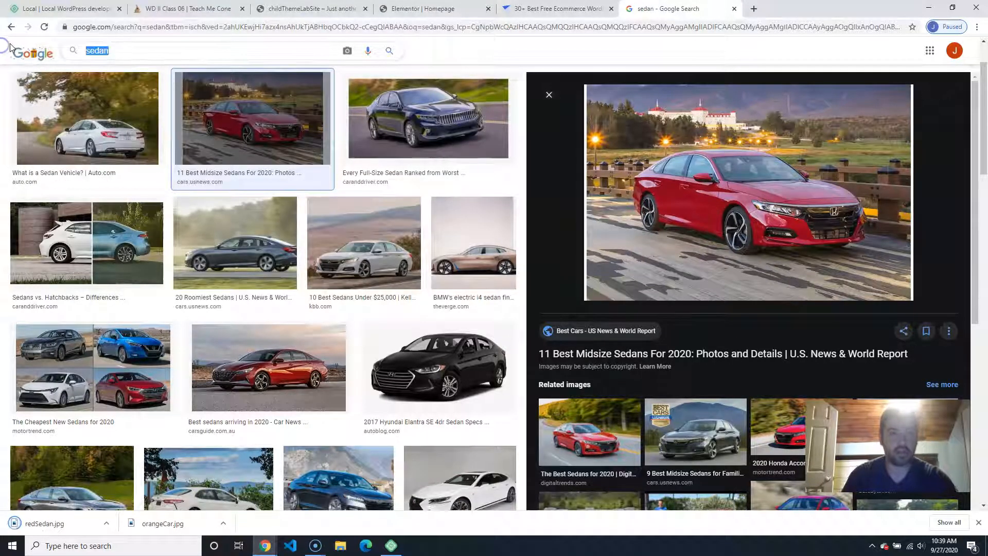
pyautogui.write('truck')
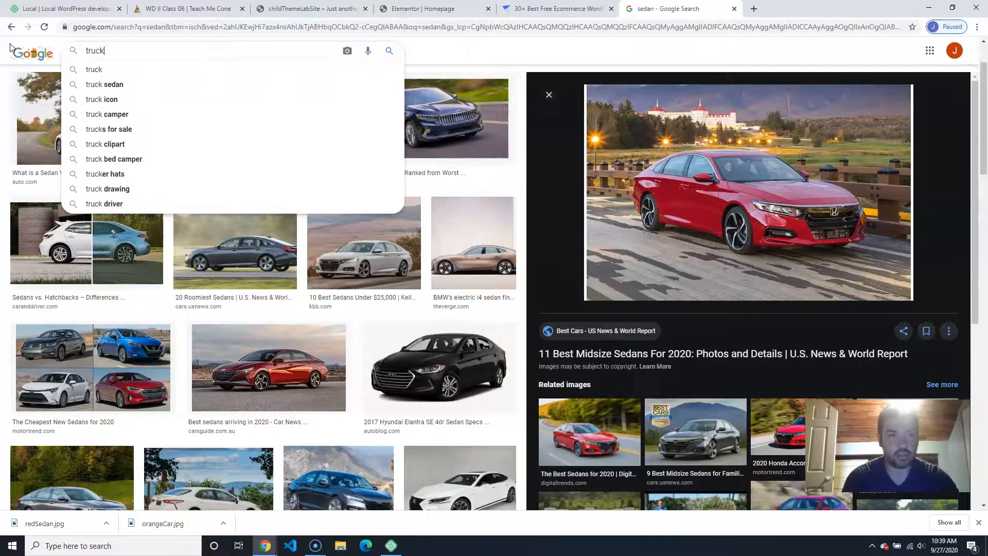
pyautogui.press('Return')
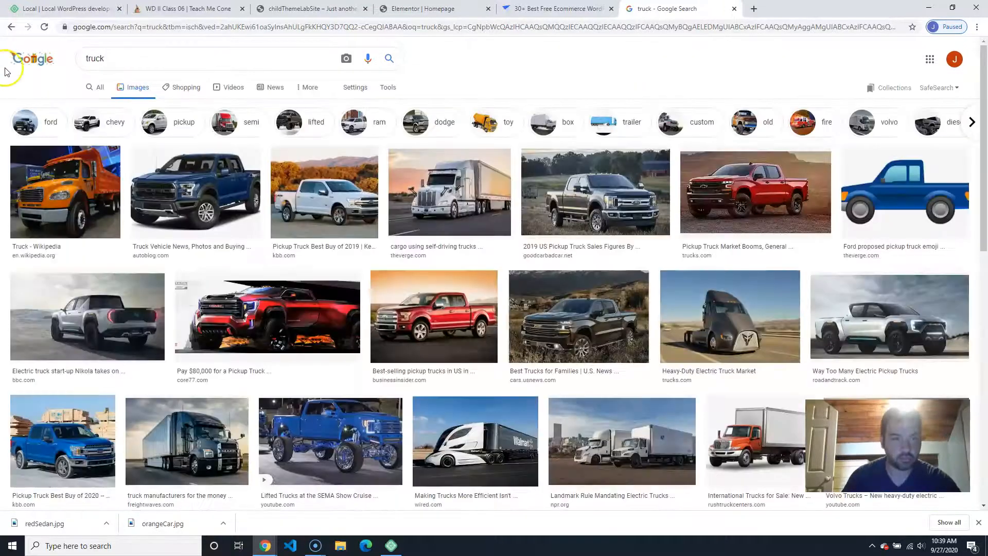
pyautogui.click(190, 63)
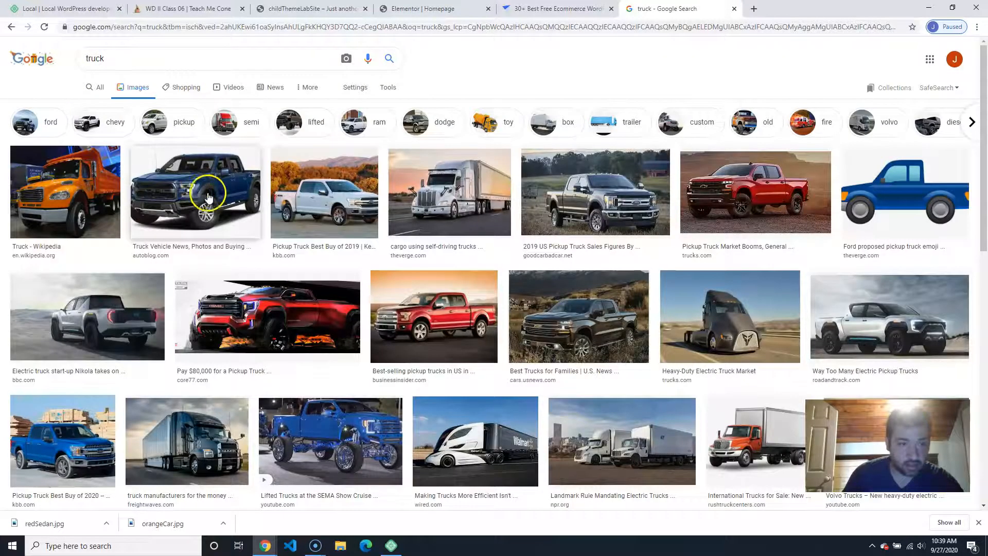
pyautogui.click(651, 201)
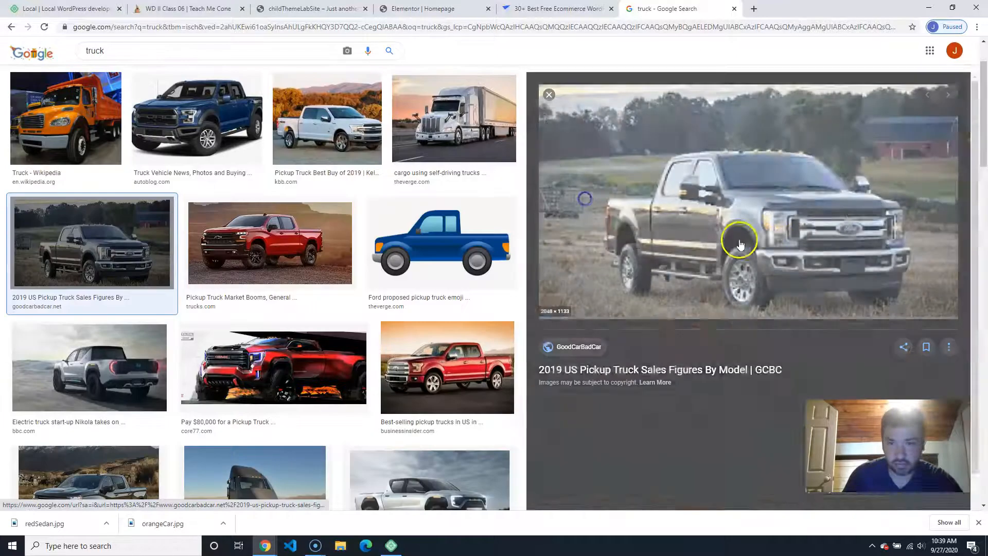
pyautogui.rightClick(724, 227)
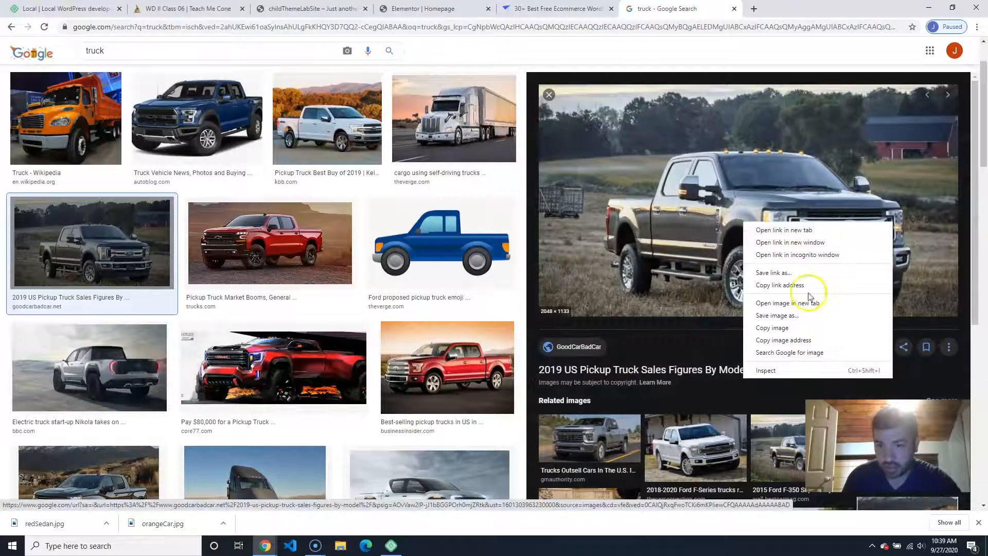
pyautogui.click(808, 315)
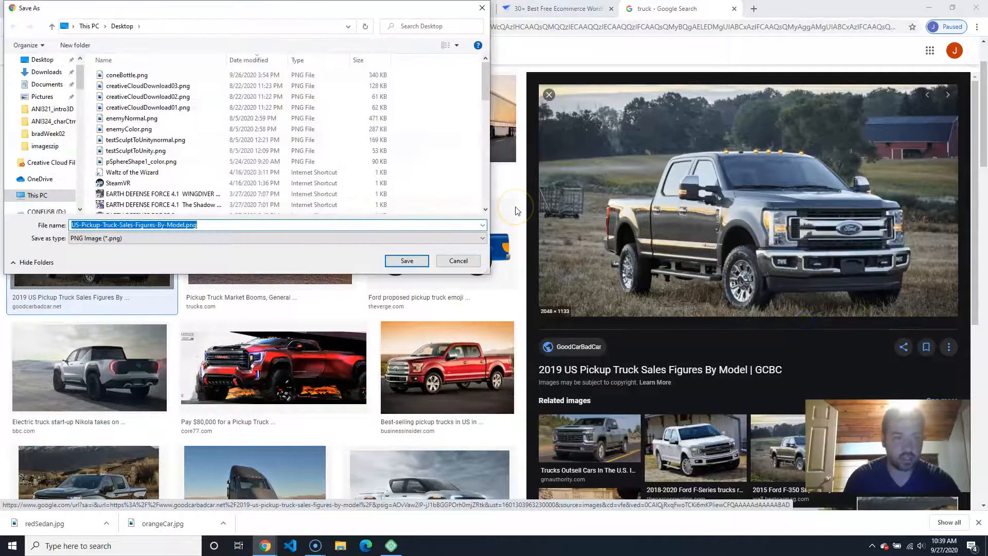
pyautogui.write('grayTruck')
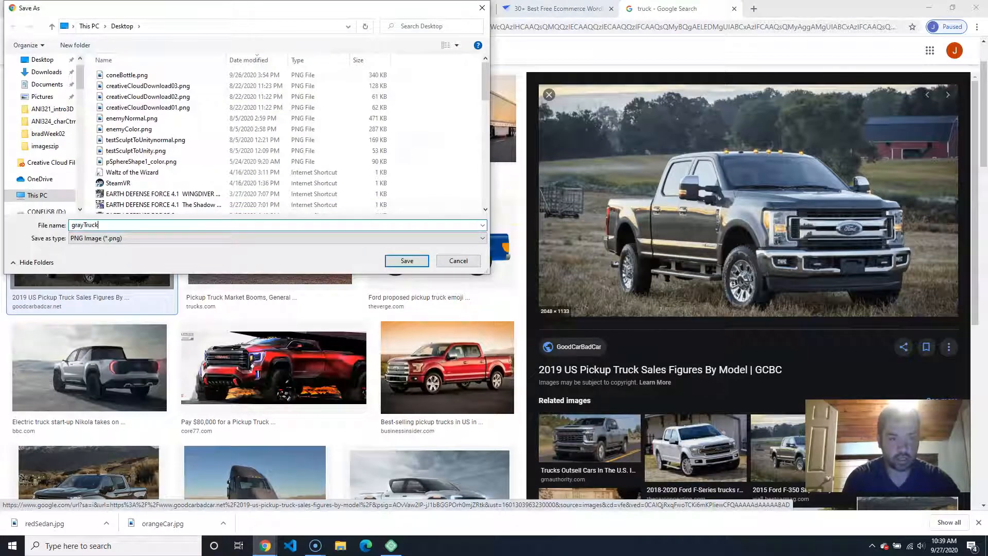
pyautogui.press('Return')
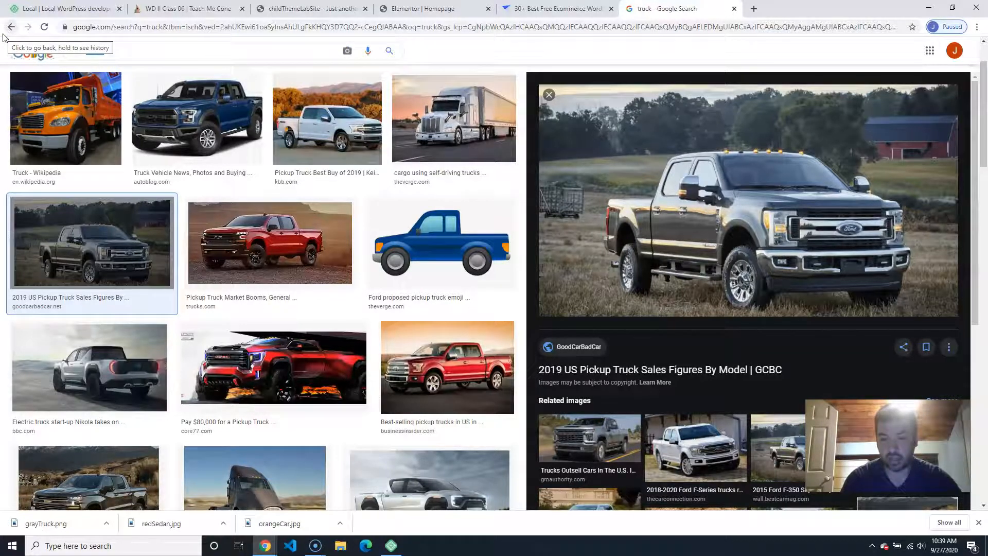
# - Search Google Images for "van" and save the 2021 Ford Transit picture to the Desktop as tanVan
pyautogui.write('van')
pyautogui.press('Return')
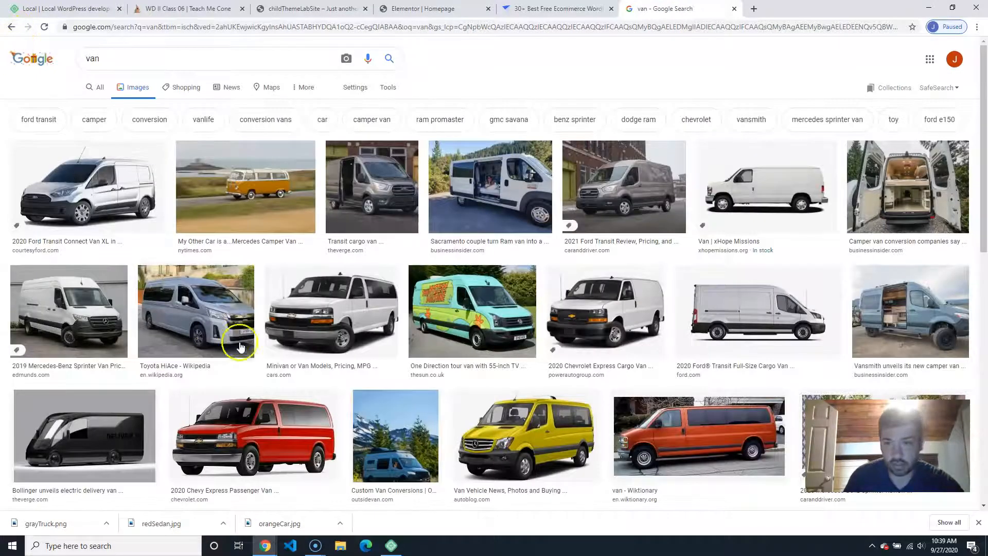
pyautogui.rightClick(644, 195)
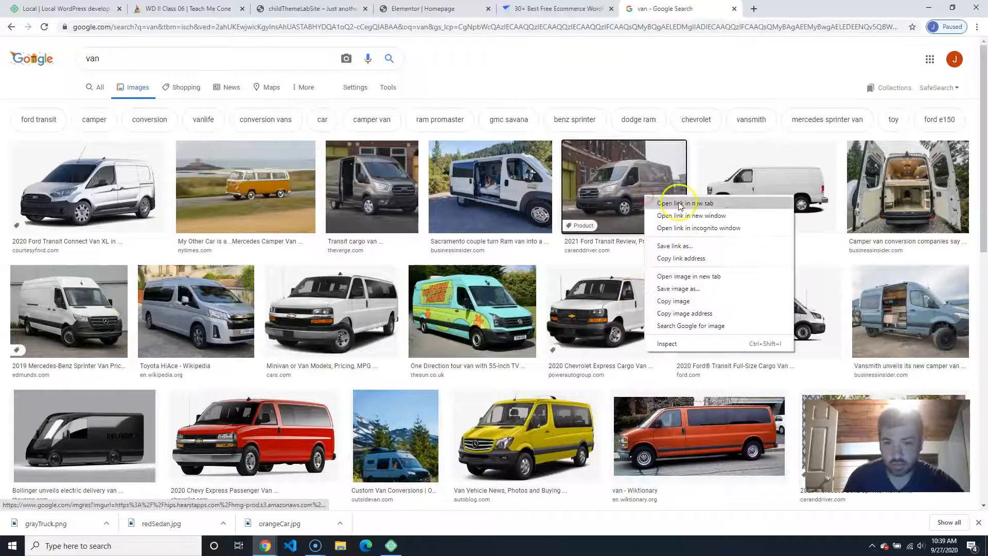
pyautogui.click(669, 226)
pyautogui.rightClick(785, 199)
pyautogui.click(847, 297)
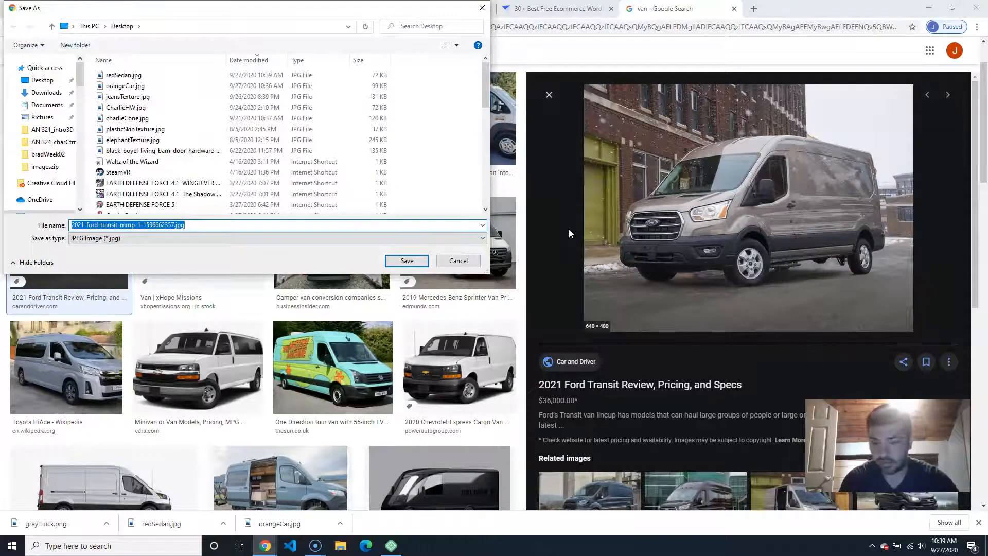
pyautogui.write('tanVan')
pyautogui.press('Return')
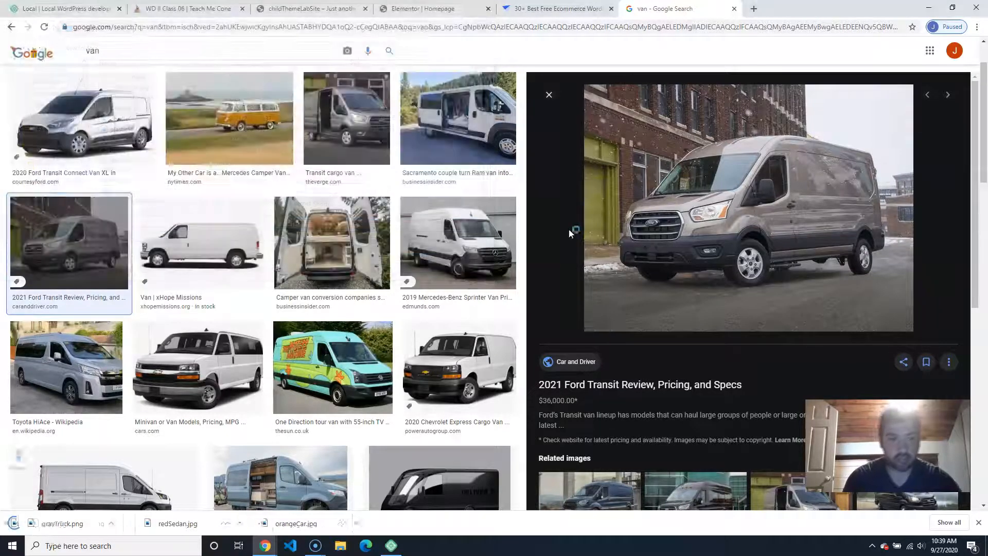
# - Search Google Images for "hatchback"
pyautogui.click(140, 52)
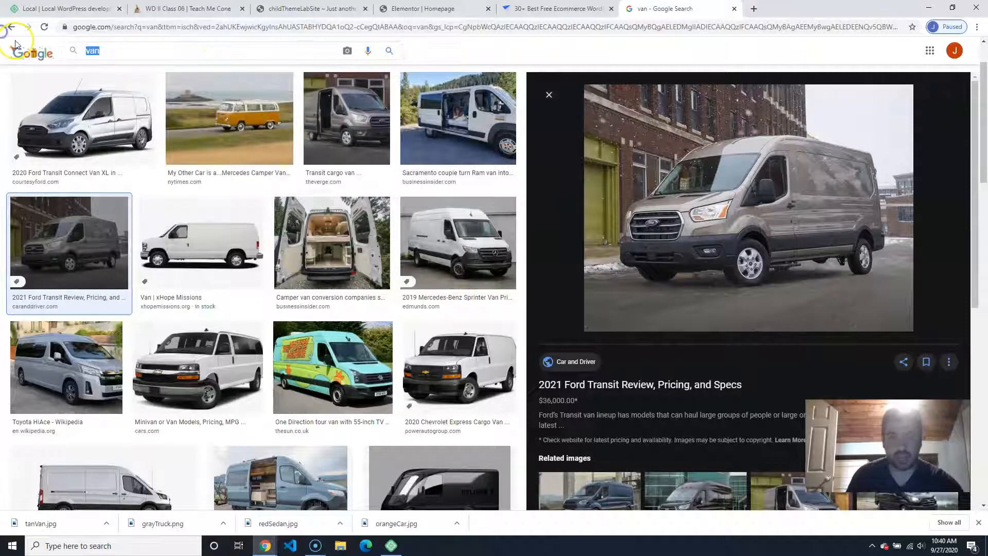
pyautogui.write('hatchback')
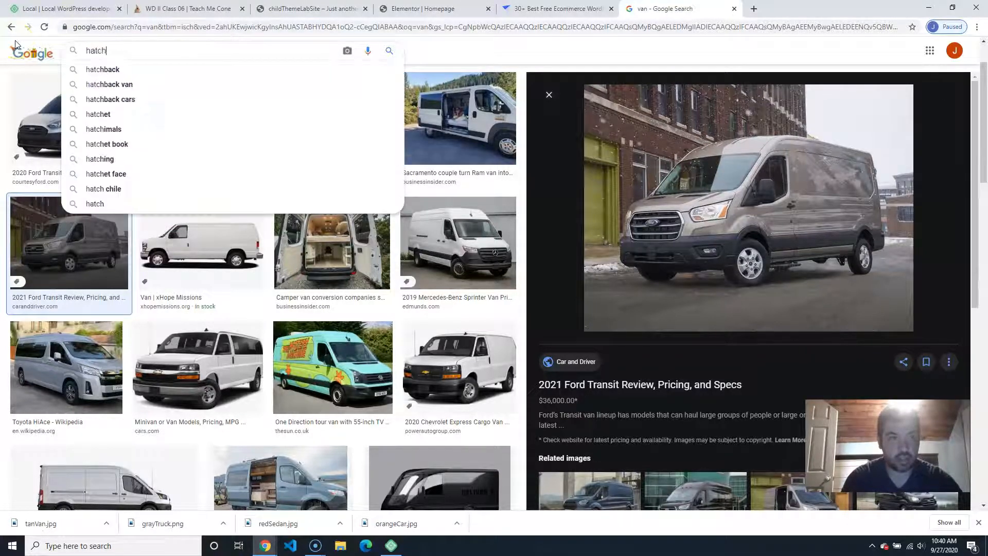
pyautogui.press('Return')
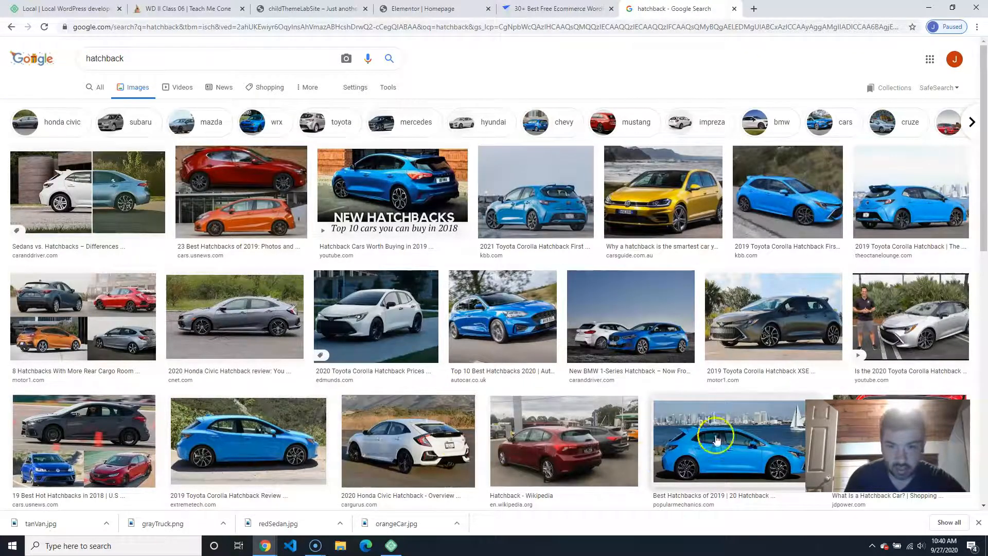
# - Save the blue 2019 Toyota Corolla picture from The Octane Lounge to the Desktop as blueHatchback and return to the Elementor Homepage
pyautogui.click(910, 207)
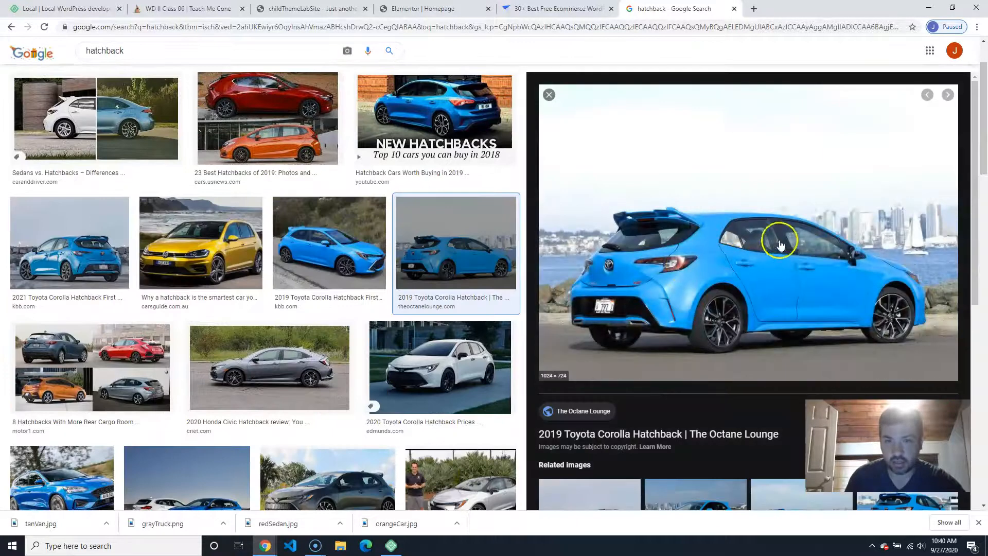
pyautogui.rightClick(763, 273)
pyautogui.click(860, 362)
pyautogui.rightClick(781, 257)
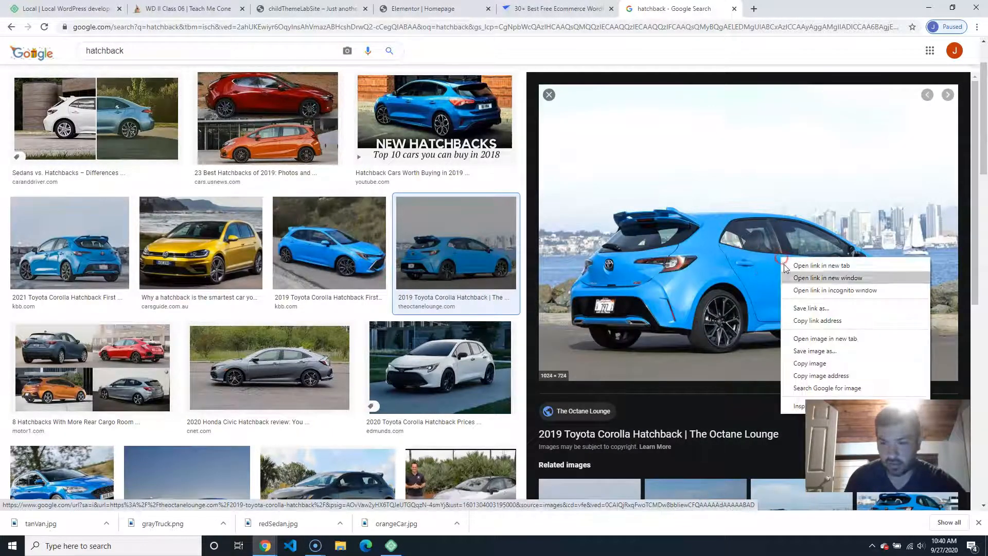
pyautogui.click(810, 351)
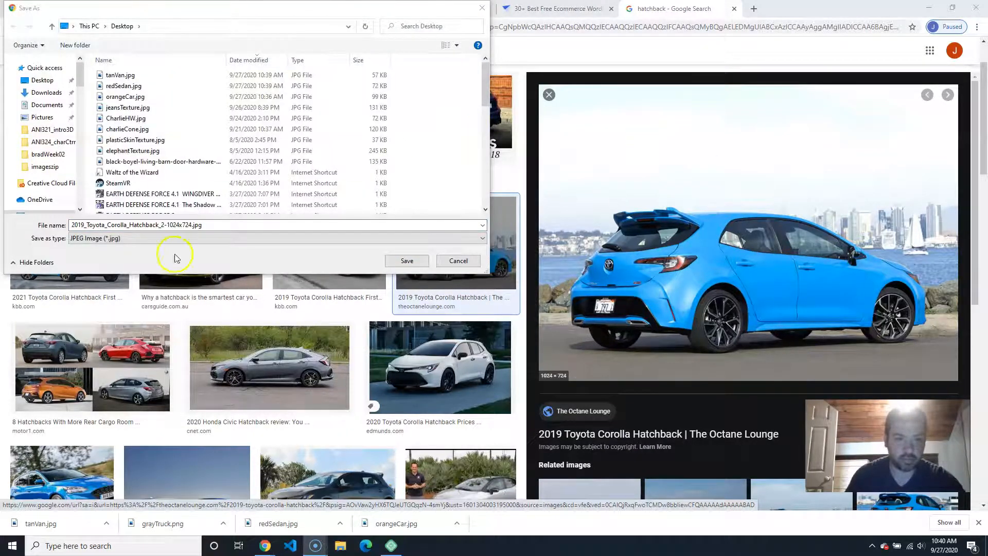
pyautogui.moveTo(216, 225); pyautogui.dragTo(6, 201)
pyautogui.write('blueHatchback')
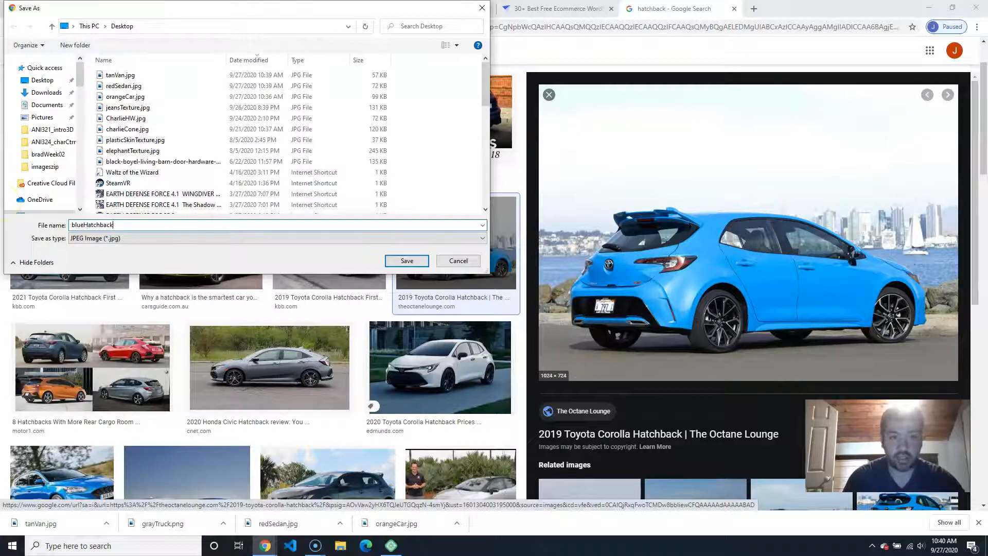
pyautogui.press('Return')
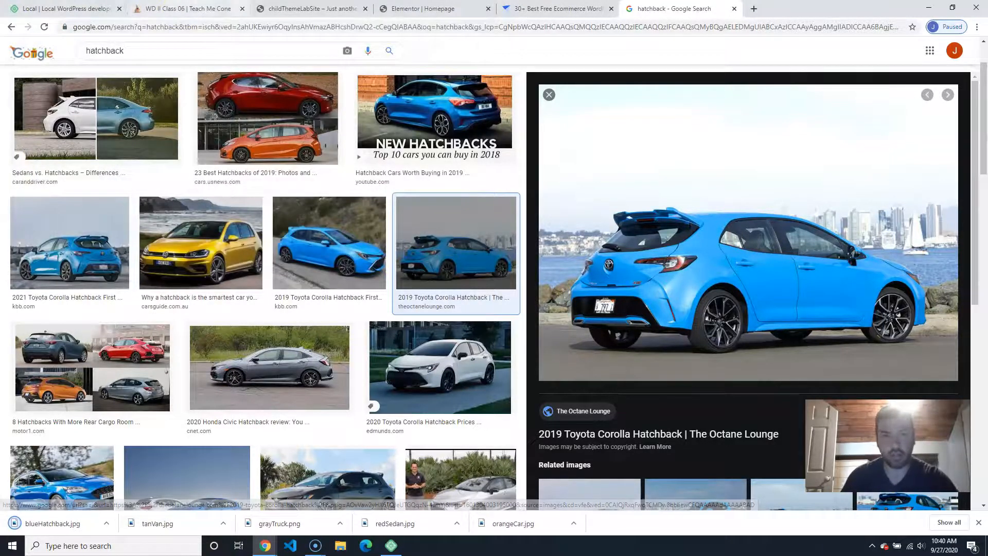
pyautogui.click(412, 13)
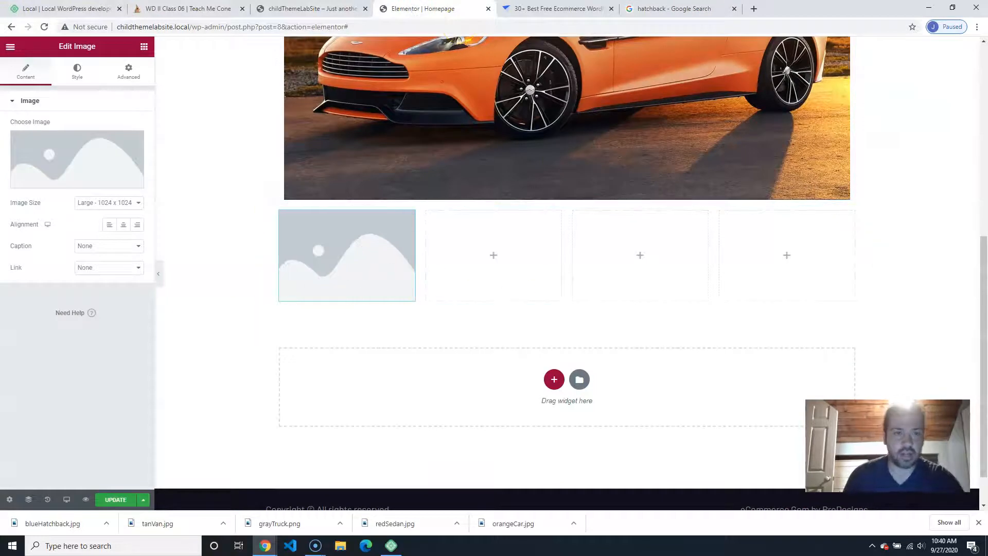
# - Upload blueHatchback.jpg, tanVan.jpg, grayTruck.png and redSedan.jpg from the Desktop to the media library for the first column's image
pyautogui.moveTo(49, 185)
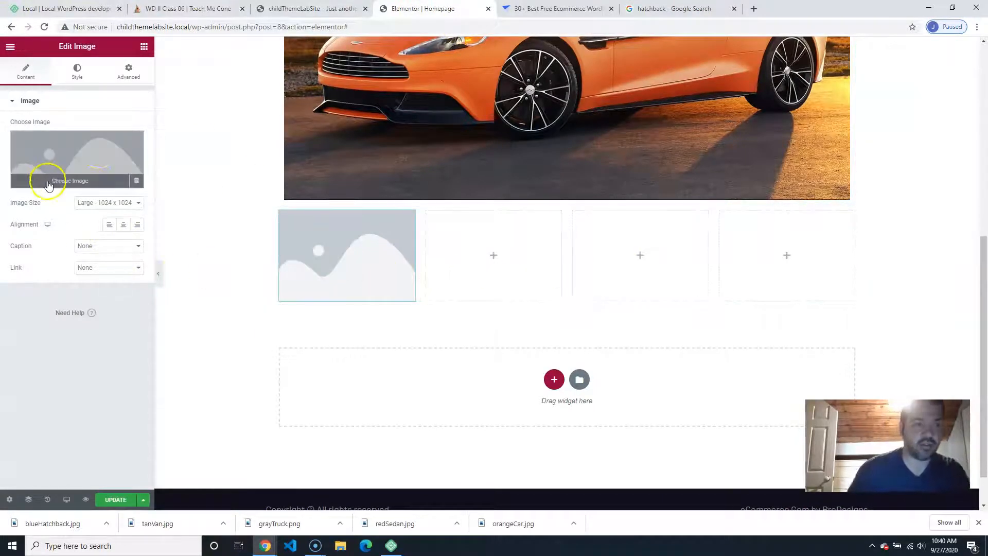
pyautogui.click(56, 181)
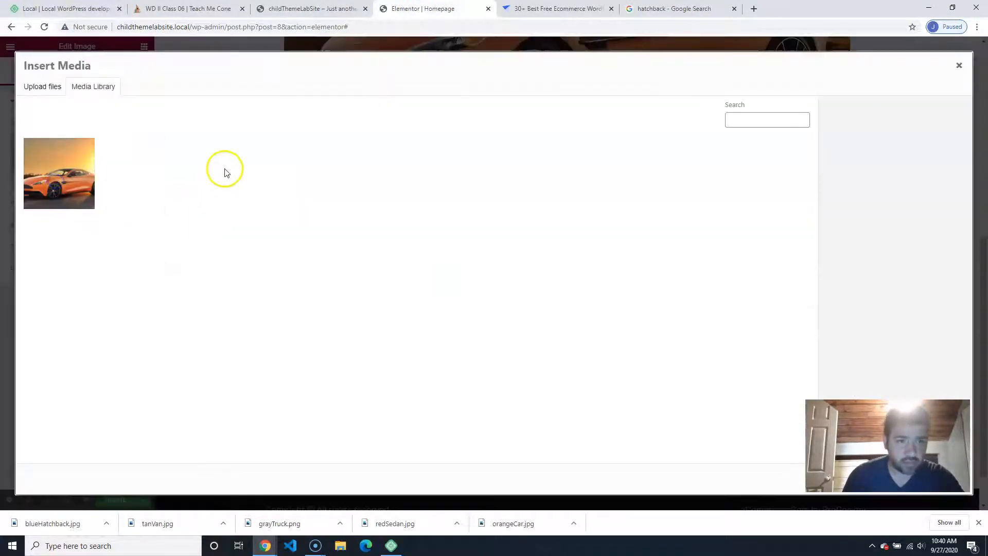
pyautogui.click(47, 89)
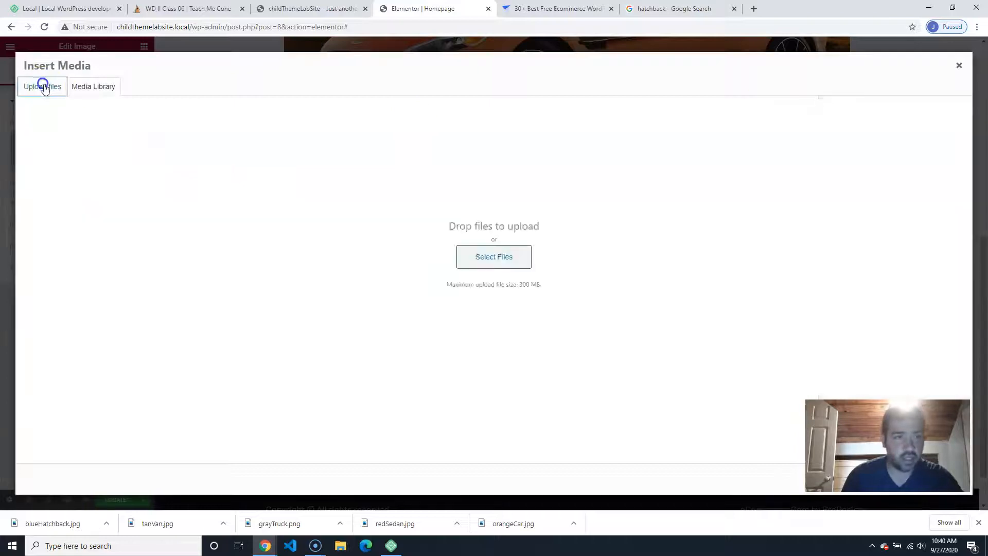
pyautogui.click(494, 258)
pyautogui.click(134, 74)
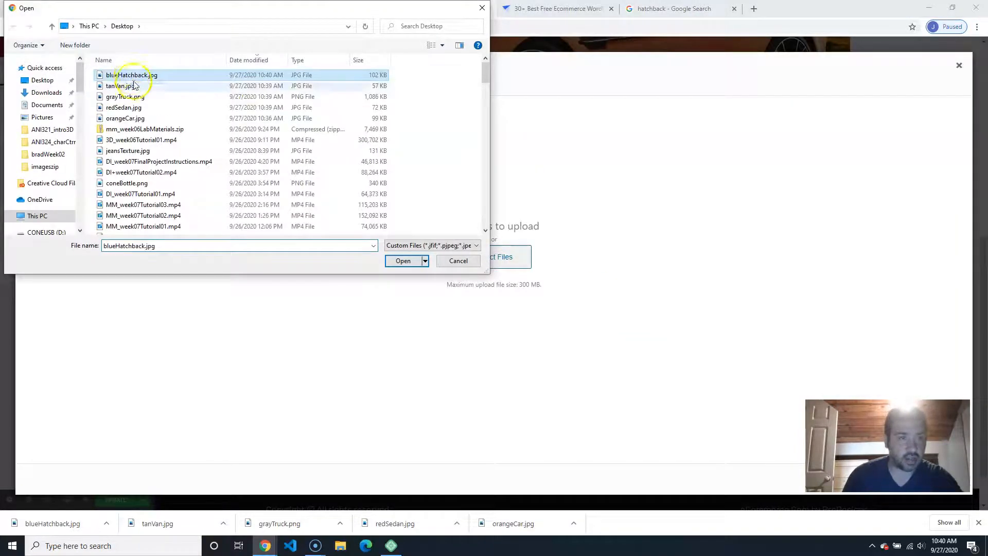
pyautogui.keyDown('shift'); pyautogui.click(136, 109); pyautogui.keyUp('shift')
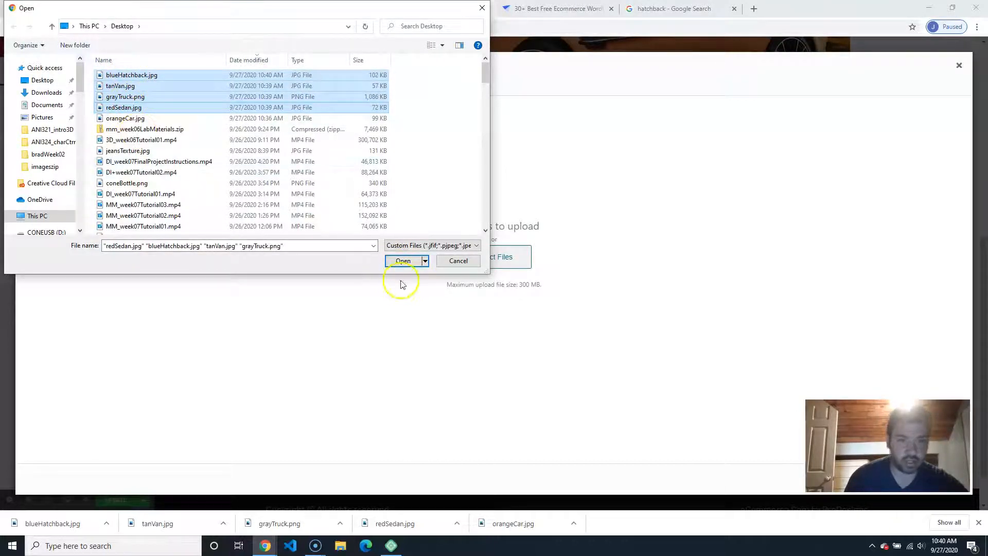
pyautogui.click(404, 260)
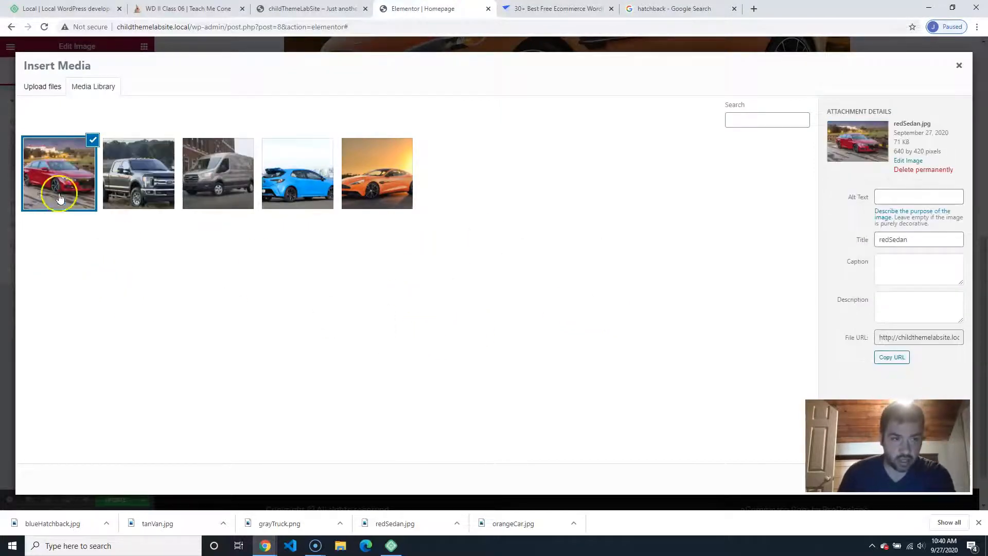
# - Insert the redSedan picture into the image widget in the first column
pyautogui.click(150, 177)
pyautogui.click(62, 176)
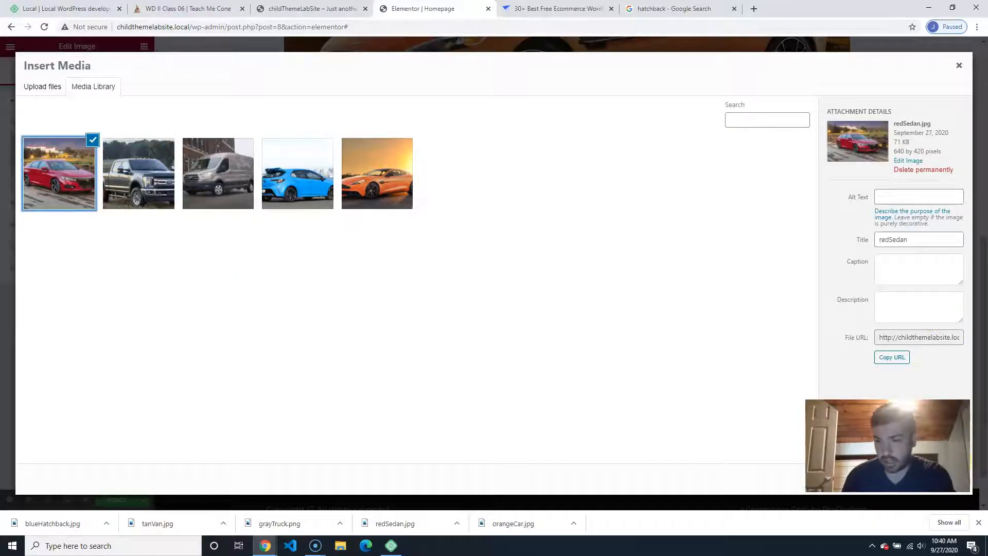
pyautogui.click(961, 460)
pyautogui.click(941, 479)
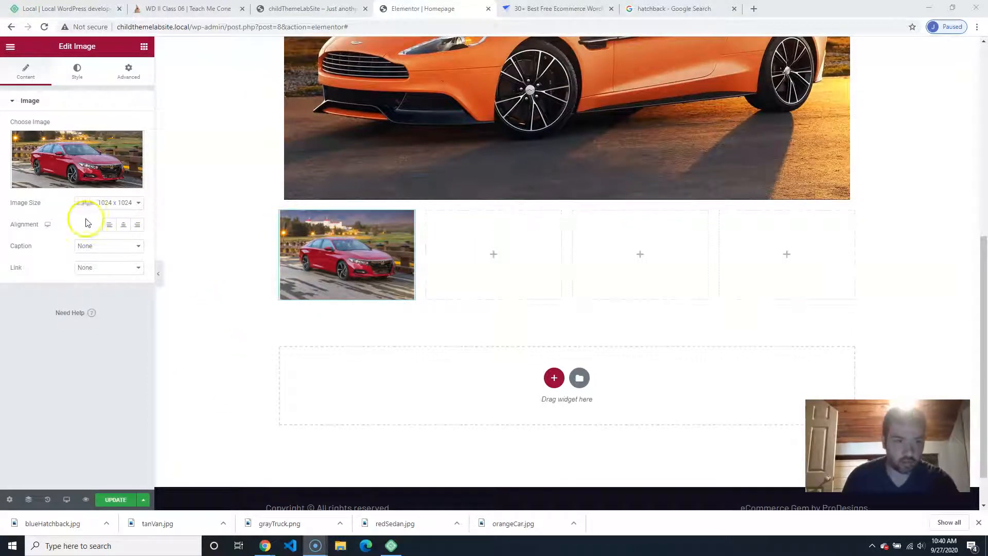
# - Add an Image widget to the second column and insert the grayTruck picture
pyautogui.click(190, 225)
pyautogui.moveTo(40, 191); pyautogui.dragTo(477, 221)
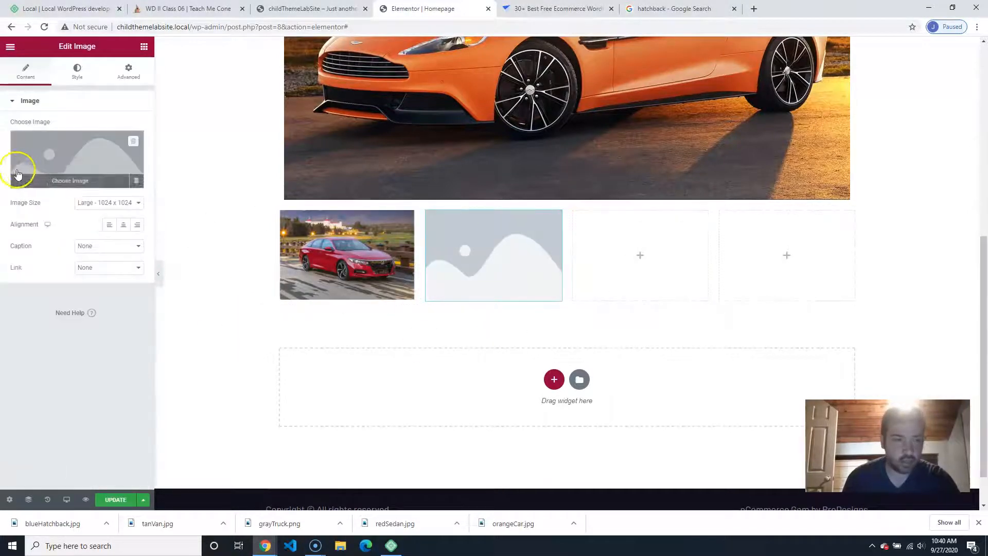
pyautogui.click(100, 172)
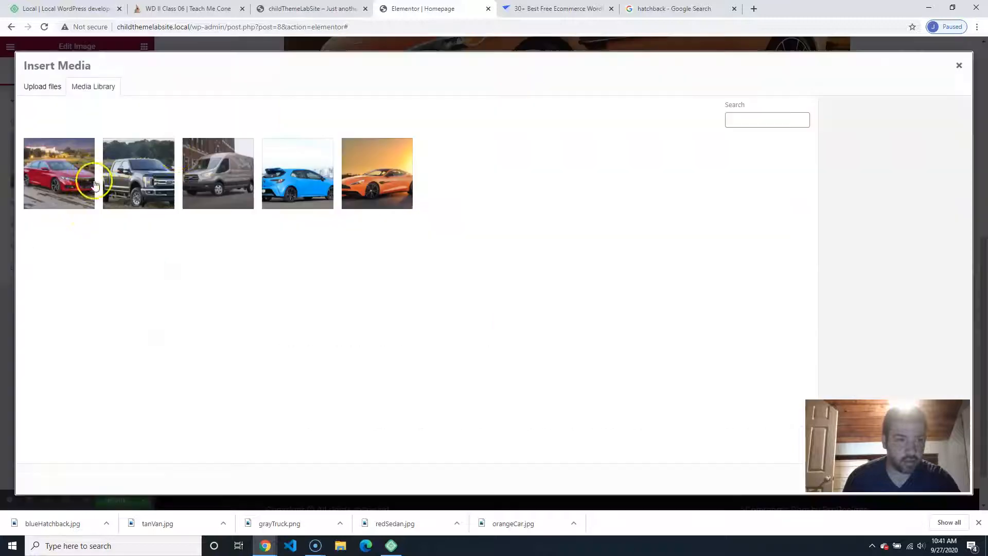
pyautogui.click(167, 160)
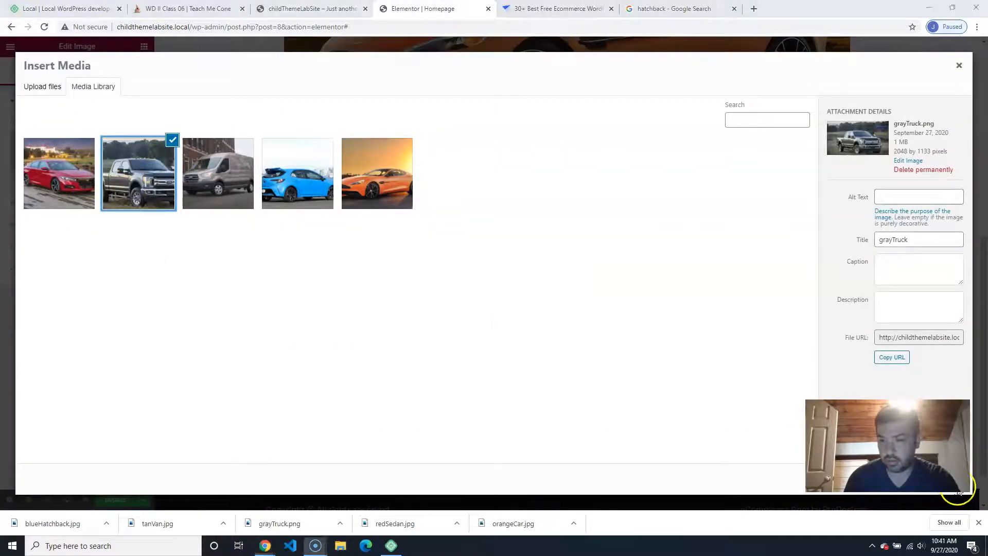
pyautogui.click(956, 489)
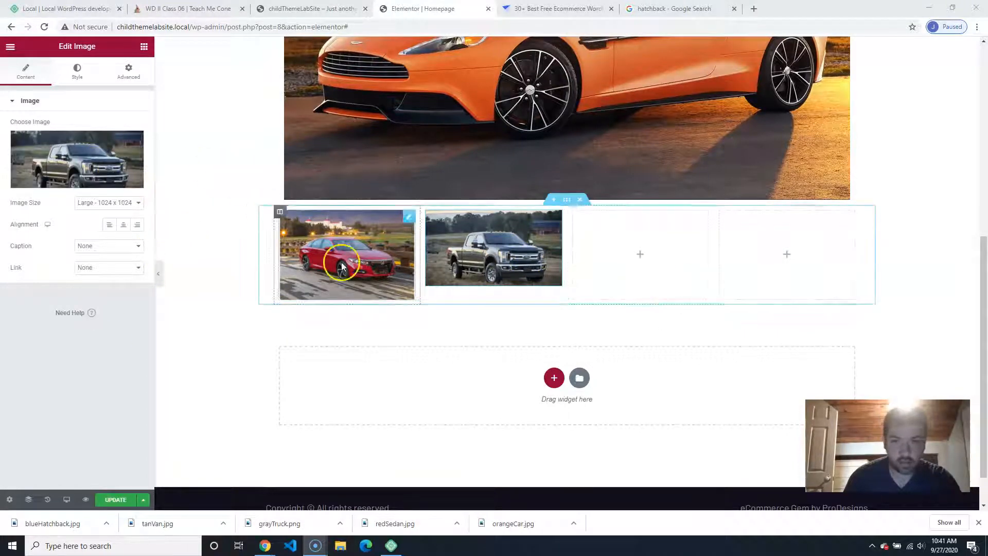
# - Add an Image widget to the third column and insert the tanVan picture
pyautogui.click(170, 209)
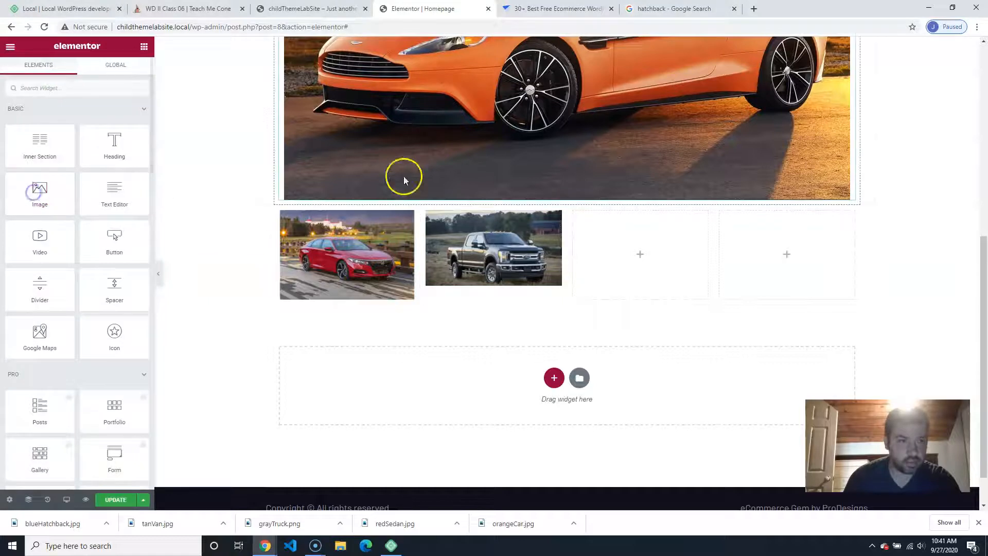
pyautogui.moveTo(34, 194); pyautogui.dragTo(600, 244)
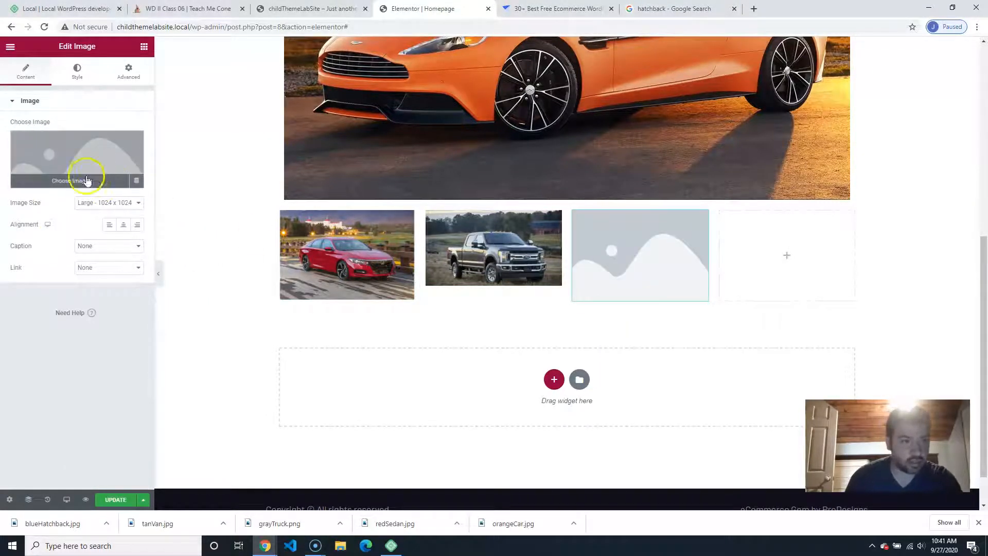
pyautogui.click(83, 177)
pyautogui.click(218, 174)
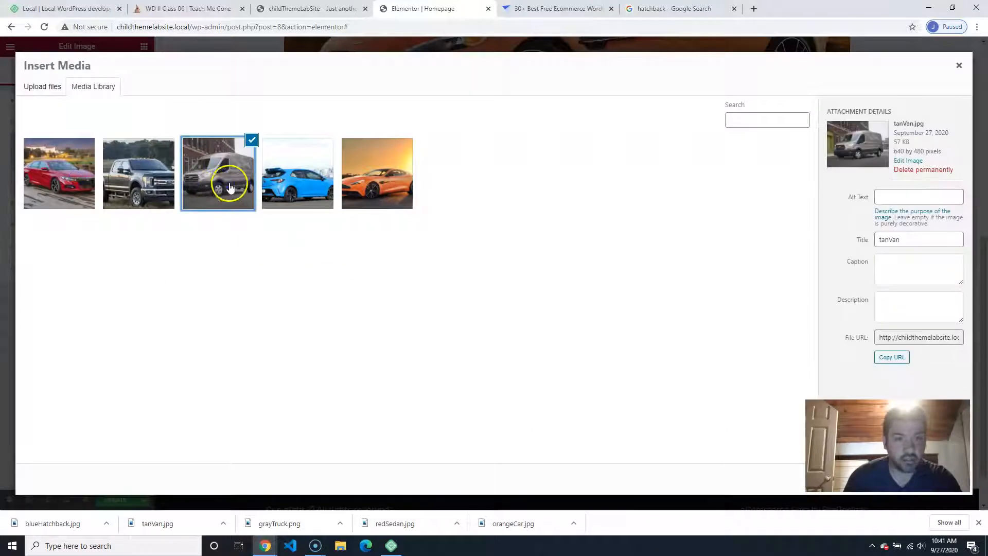
pyautogui.click(942, 478)
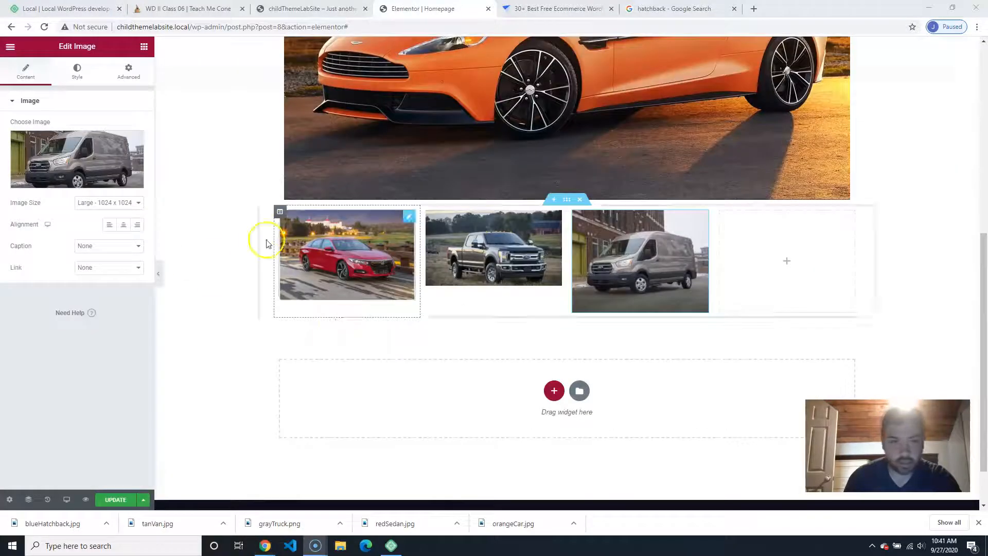
# - Add an Image widget to the fourth column and insert the blueHatchback picture
pyautogui.click(196, 322)
pyautogui.moveTo(31, 243); pyautogui.dragTo(782, 257)
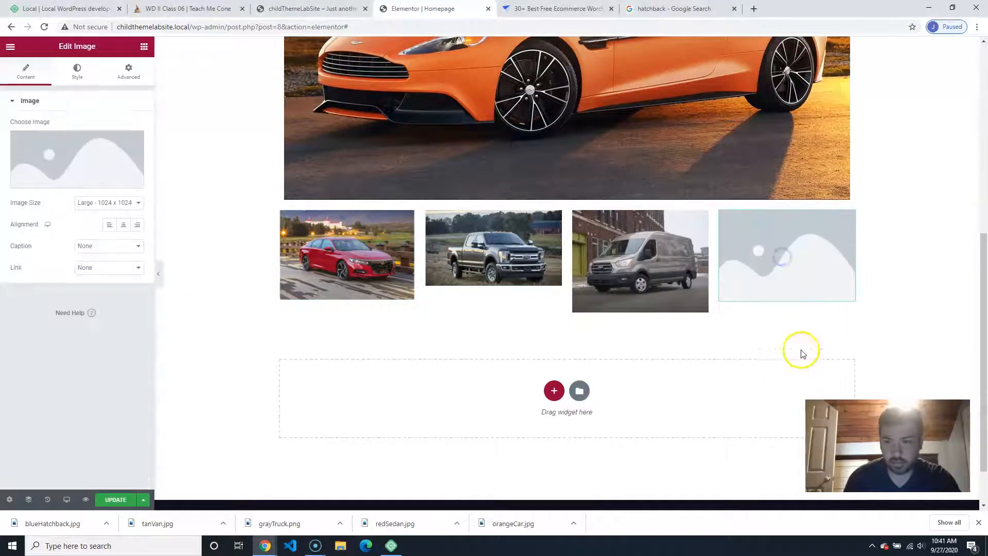
pyautogui.click(69, 181)
pyautogui.click(291, 178)
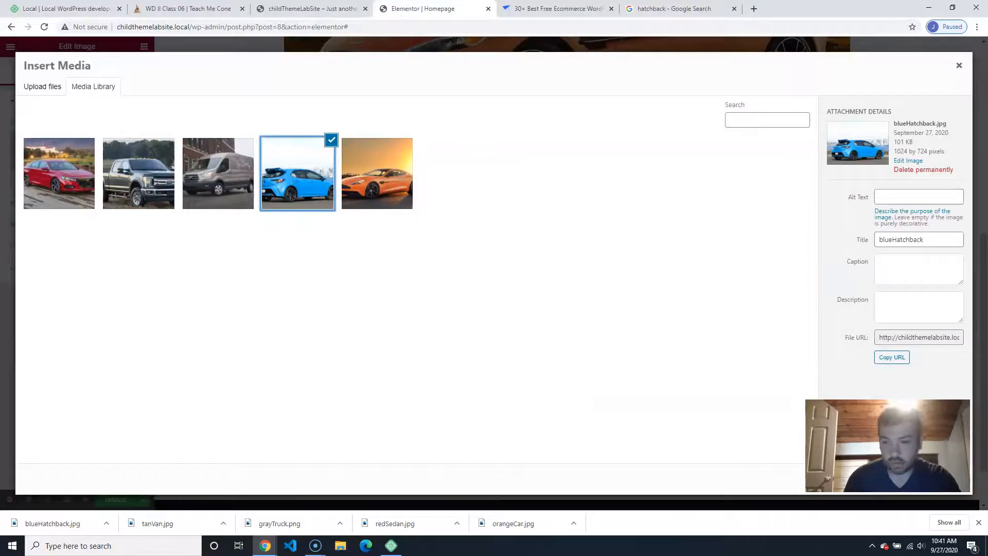
pyautogui.click(946, 482)
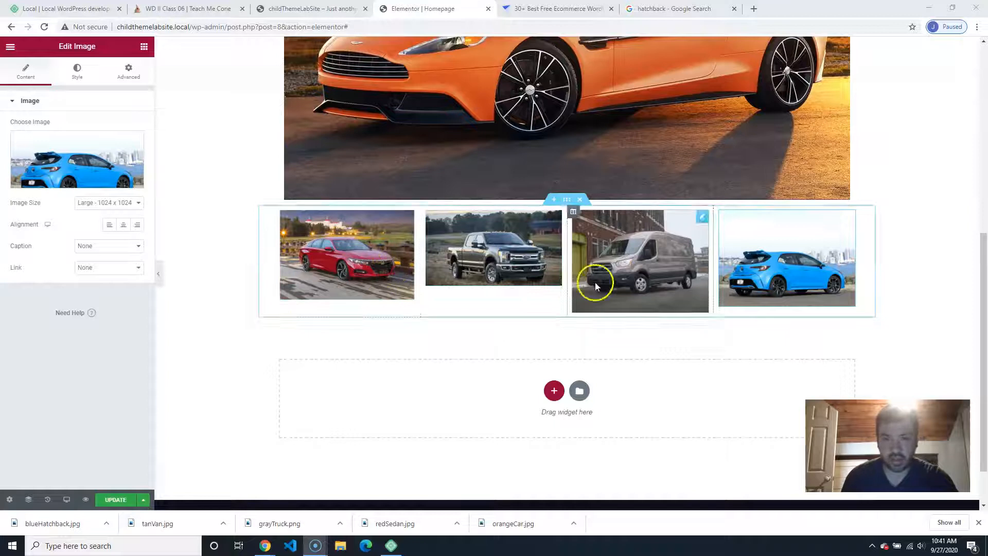
# - Add a Heading widget below the red sedan picture and set its title to "Sedans"
pyautogui.click(252, 214)
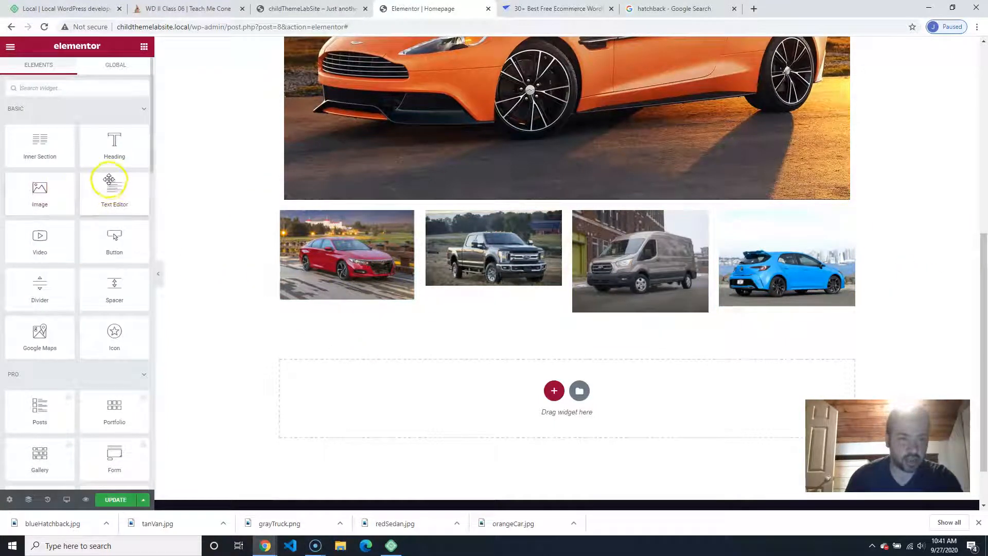
pyautogui.moveTo(113, 138); pyautogui.dragTo(330, 306)
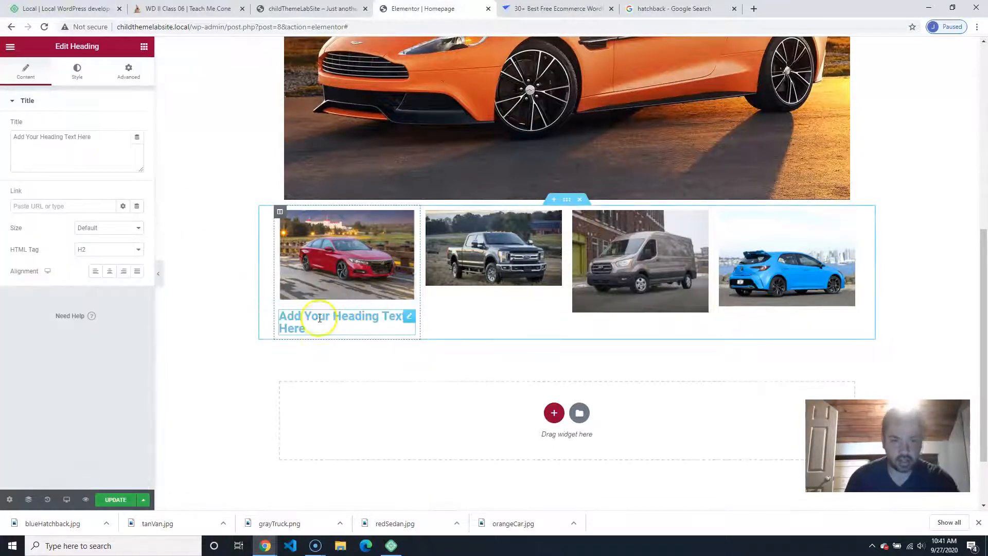
pyautogui.click(216, 279)
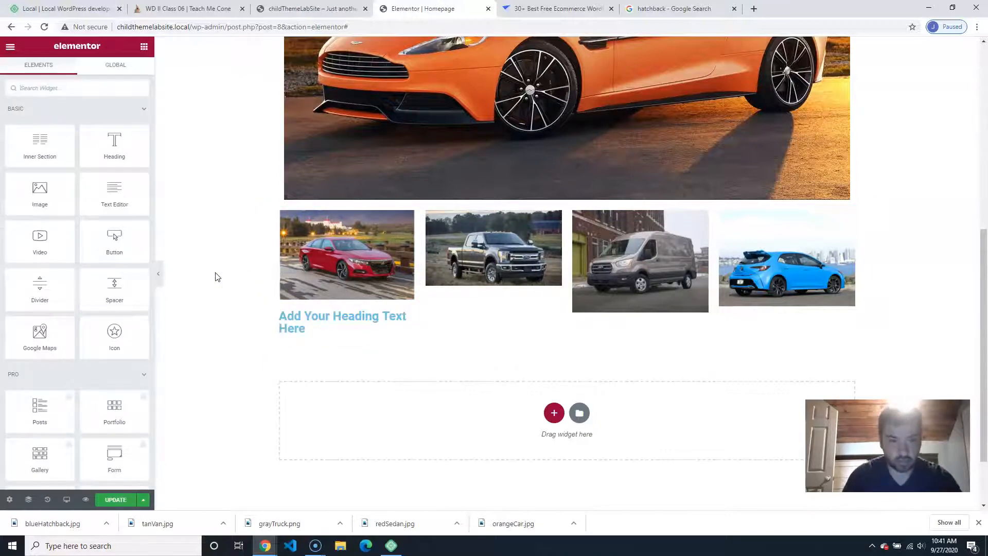
pyautogui.click(299, 315)
pyautogui.moveTo(316, 328); pyautogui.dragTo(250, 296)
pyautogui.write('Seal')
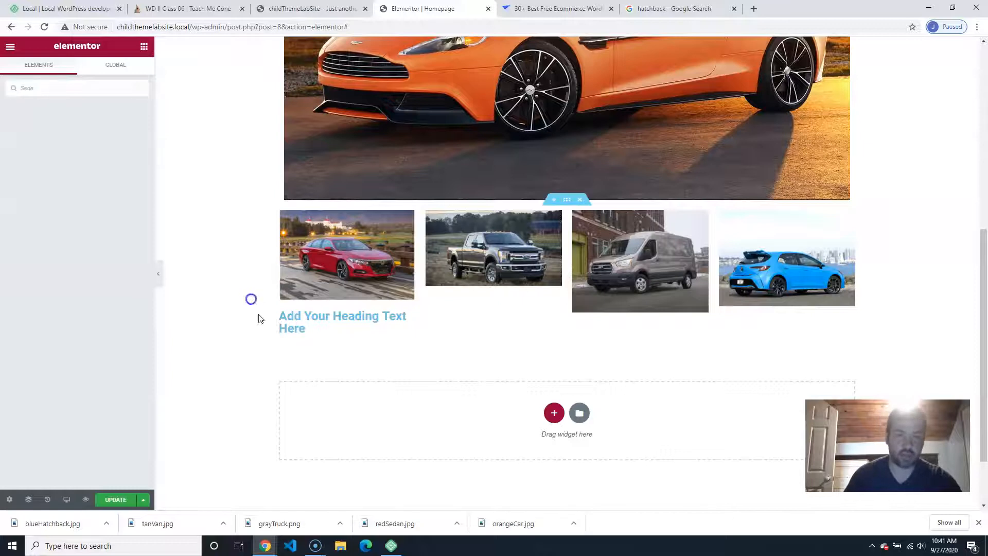
pyautogui.click(293, 324)
pyautogui.moveTo(117, 138); pyautogui.dragTo(9, 110)
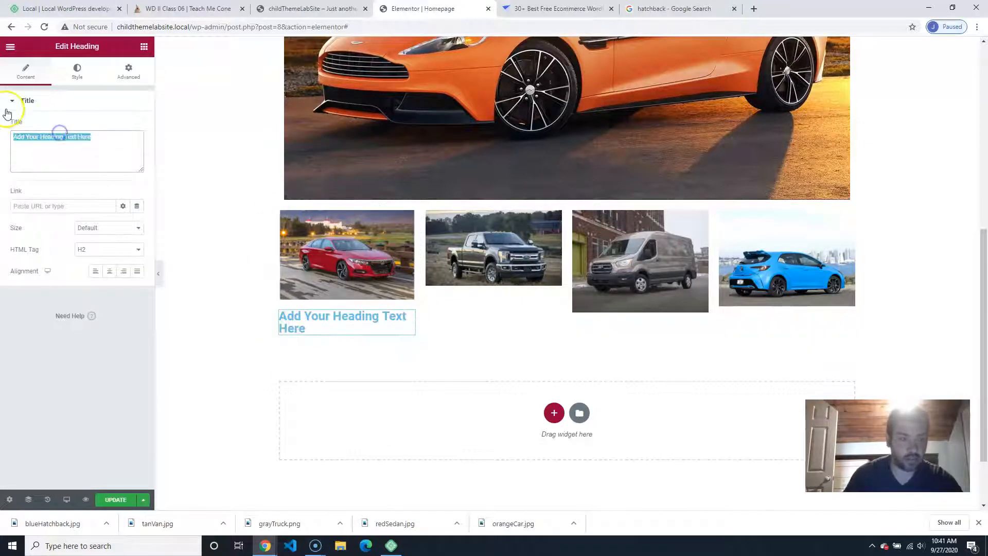
pyautogui.write('Sedans')
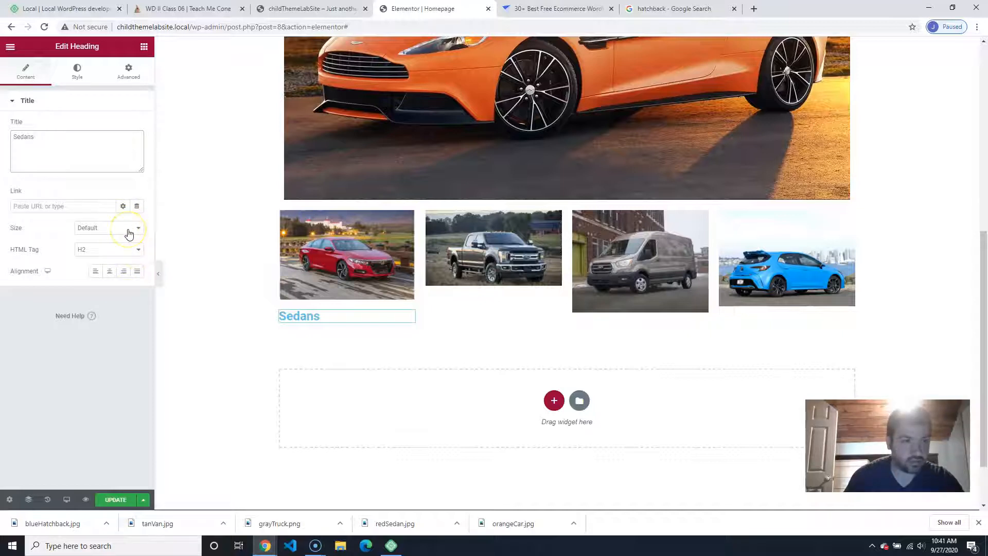
# - Add a Heading widget below the gray truck picture and set its title to "Trucks"
pyautogui.scroll(5, 194, 211)
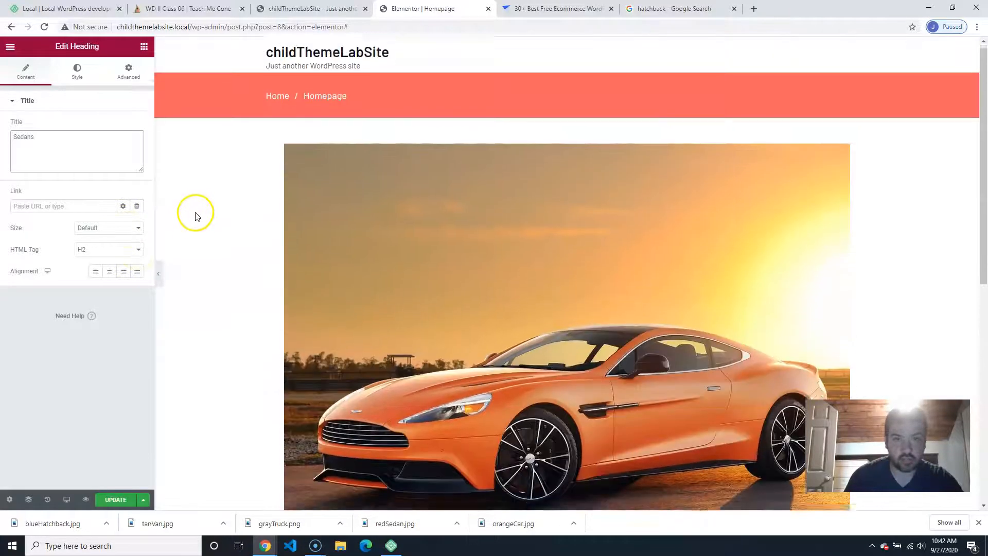
pyautogui.scroll(-2, 191, 229)
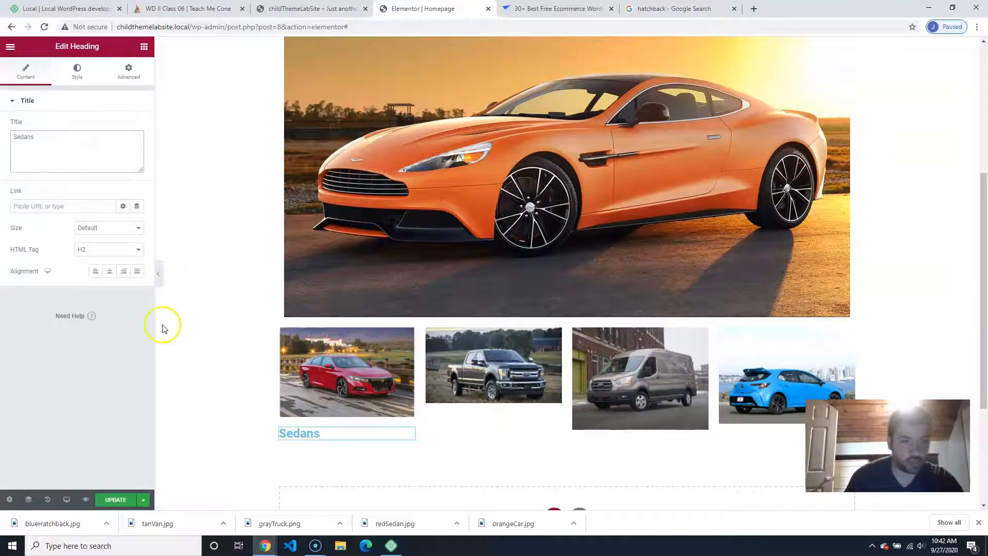
pyautogui.click(207, 295)
pyautogui.moveTo(114, 143); pyautogui.dragTo(496, 404)
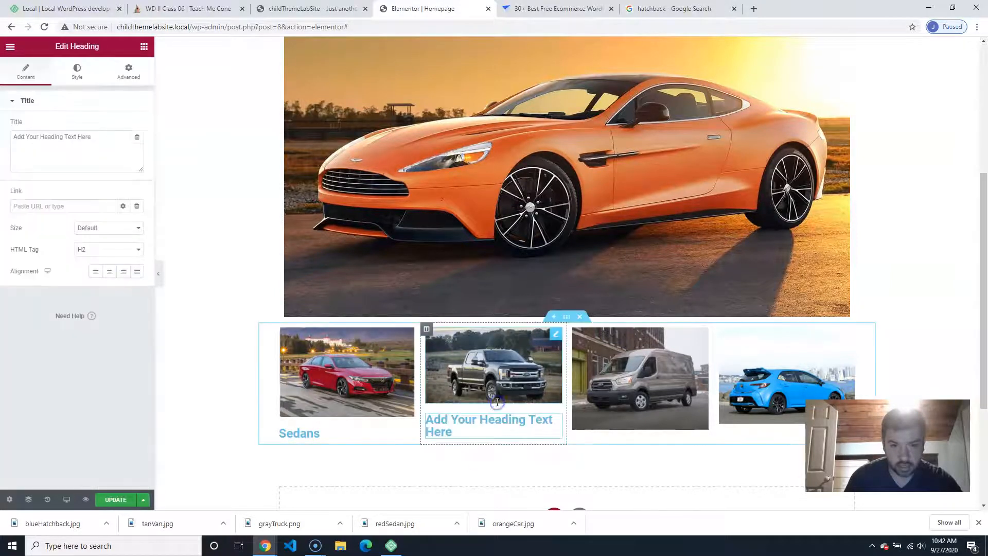
pyautogui.tripleClick(466, 432)
pyautogui.write('truc')
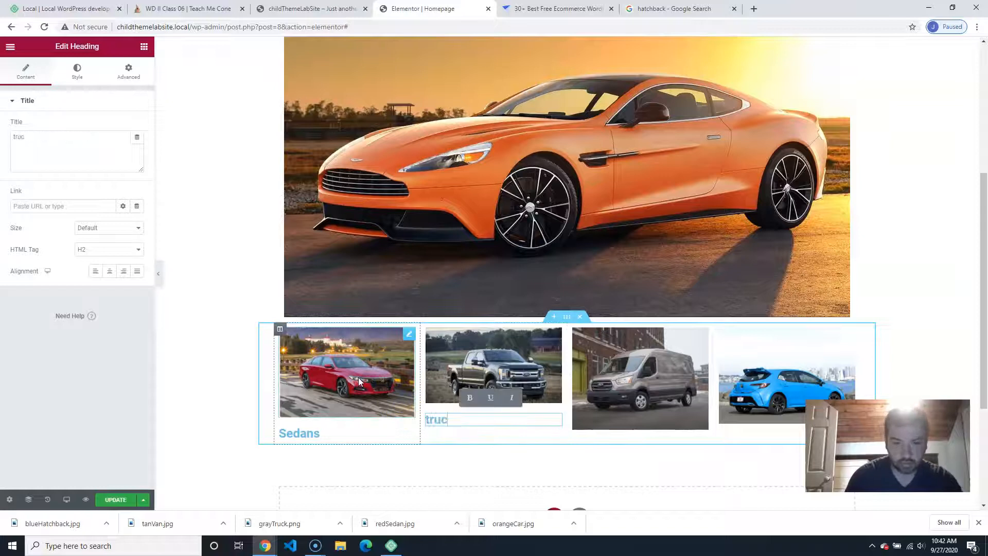
pyautogui.press('BackSpace')
pyautogui.press('BackSpace')
pyautogui.press('BackSpace')
pyautogui.press('BackSpace')
pyautogui.write('Trucks')
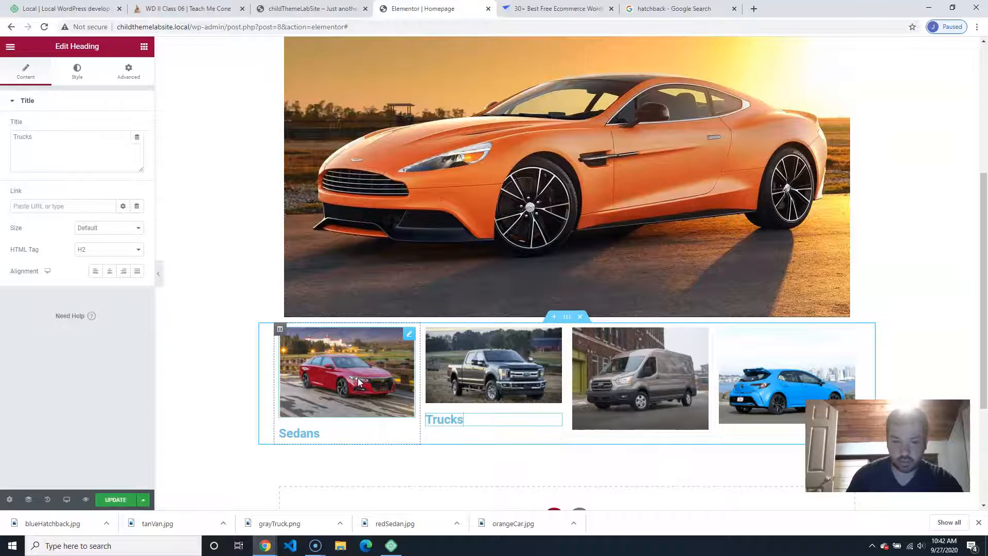
# - Add a Heading widget below the van picture and set its title to "Vans"
pyautogui.click(220, 216)
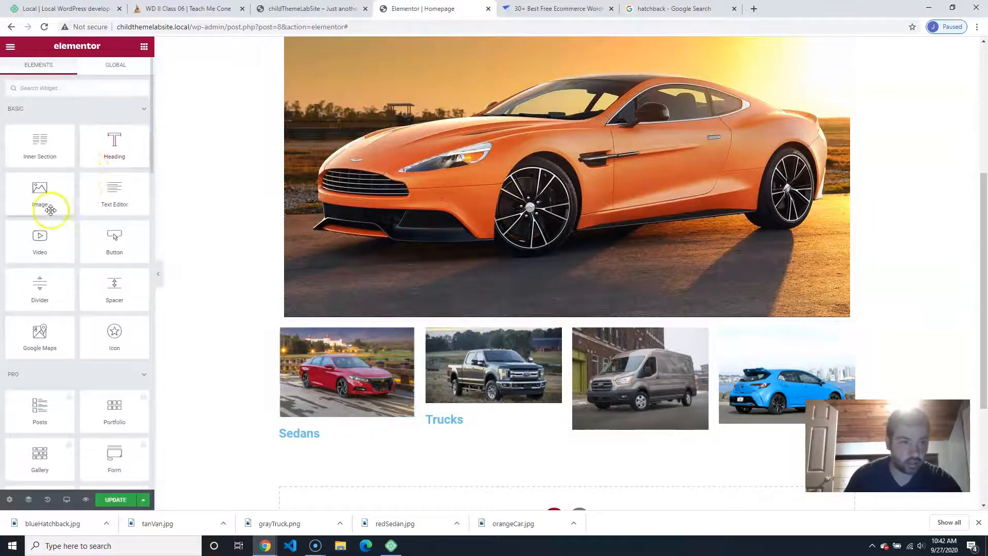
pyautogui.moveTo(120, 141); pyautogui.dragTo(640, 432)
pyautogui.click(585, 459)
pyautogui.moveTo(96, 133); pyautogui.dragTo(4, 125)
pyautogui.write('Vans')
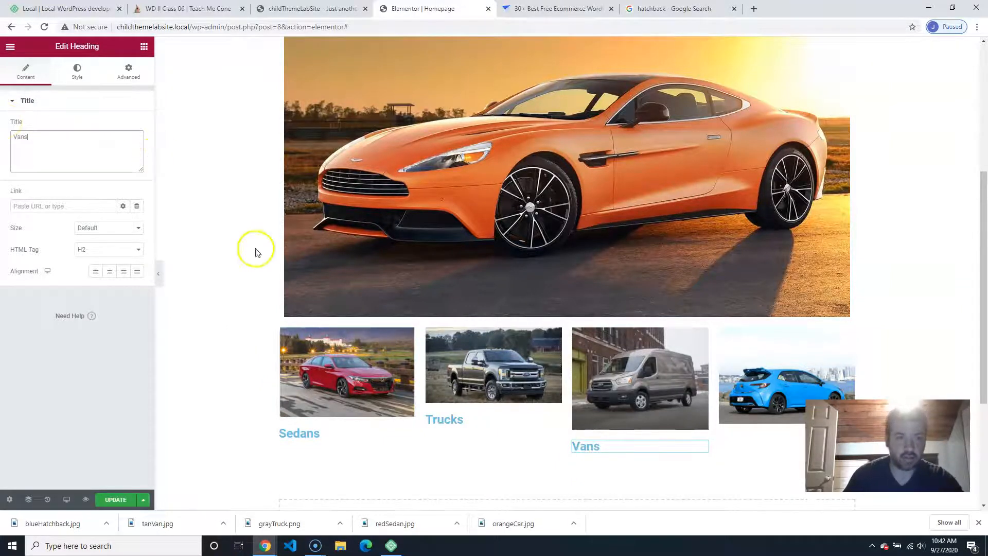
# - Add a Heading widget below the blue hatchback picture and set its title to "Economy"
pyautogui.click(205, 243)
pyautogui.moveTo(126, 146)
pyautogui.mouseDown()
pyautogui.moveTo(302, 249)
pyautogui.moveTo(764, 427)
pyautogui.moveTo(772, 442)
pyautogui.moveTo(772, 412)
pyautogui.moveTo(770, 420)
pyautogui.mouseUp()
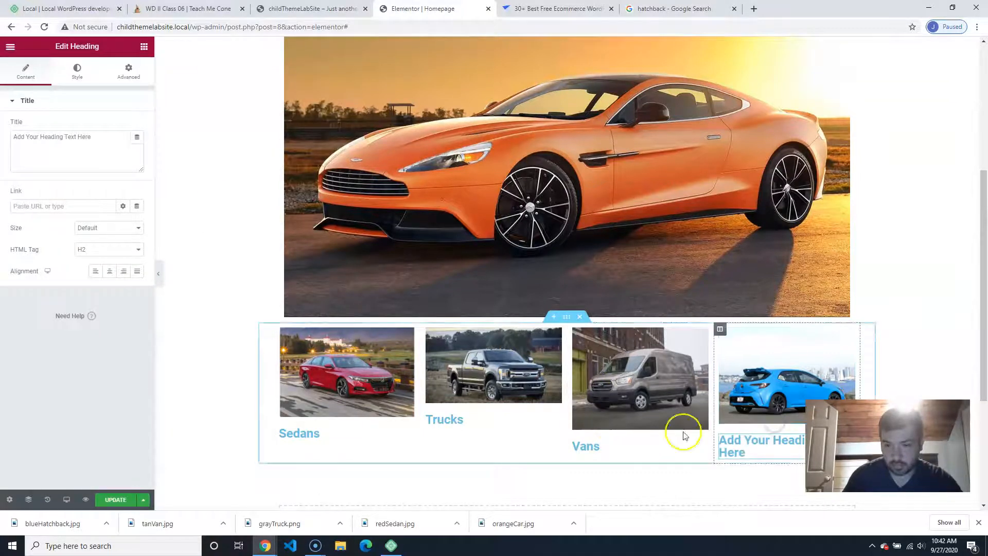
pyautogui.click(113, 141)
pyautogui.hotkey('ctrl', 'a')
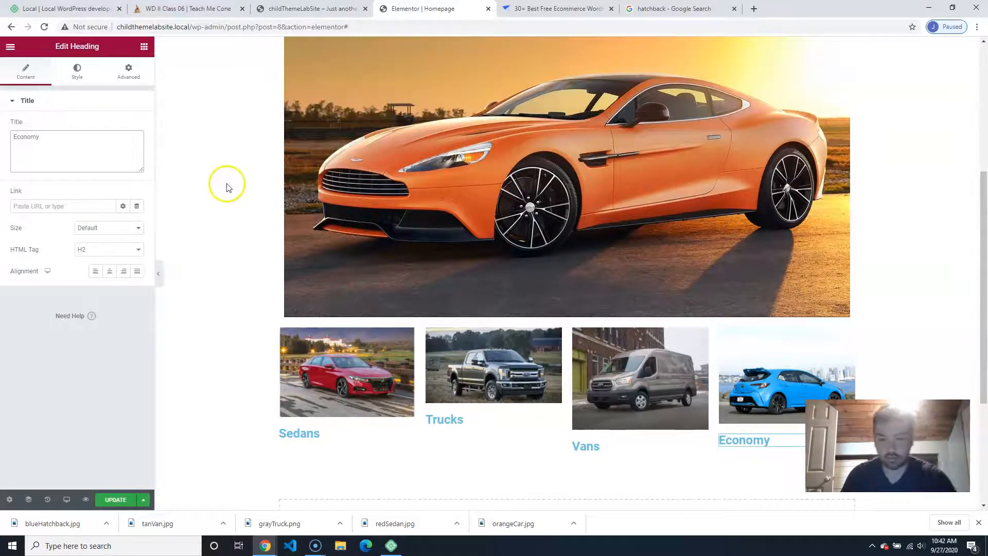
pyautogui.click(212, 218)
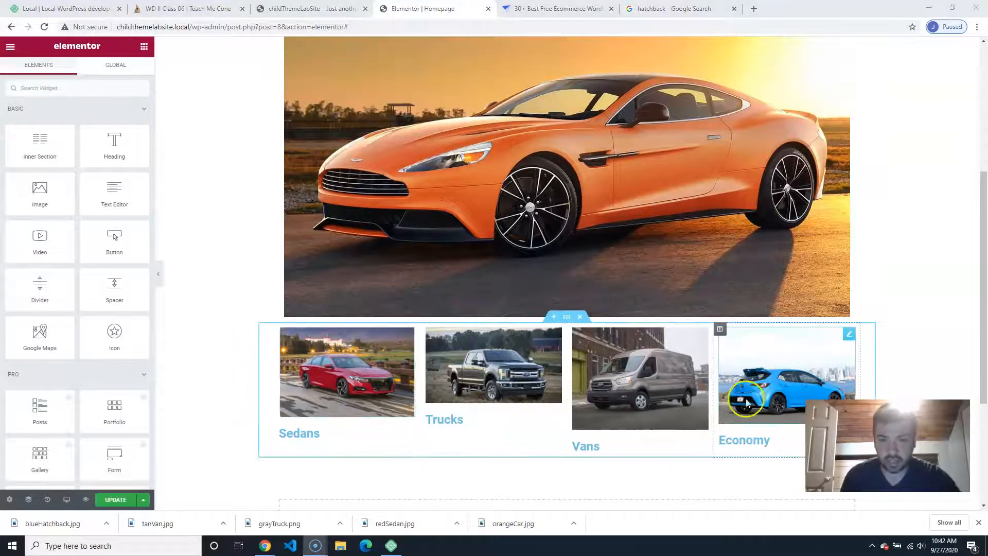
# - Add a two-column section below the row of captioned vehicle pictures
pyautogui.scroll(5, 311, 408)
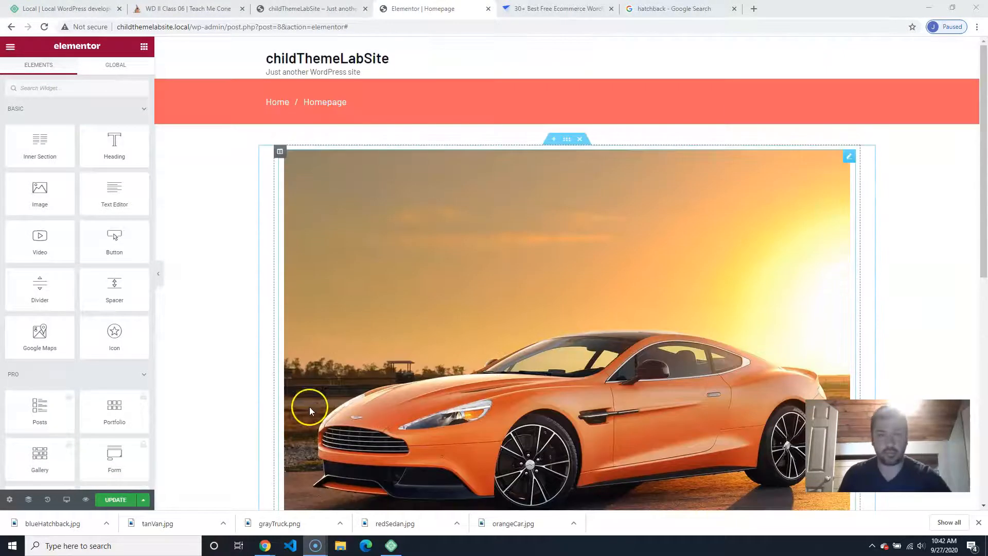
pyautogui.scroll(-5, 233, 403)
pyautogui.scroll(5, 260, 450)
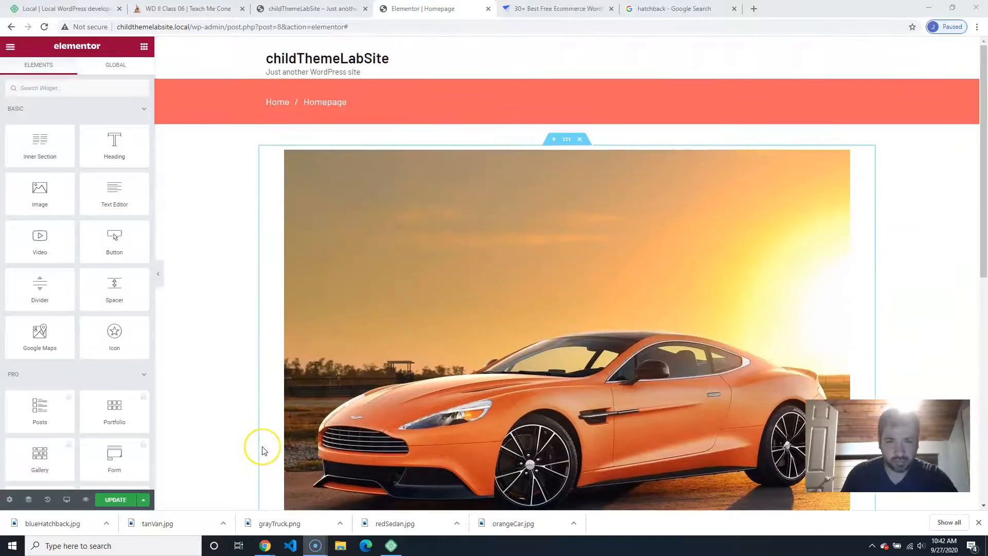
pyautogui.scroll(-5, 263, 451)
pyautogui.scroll(-3, 263, 451)
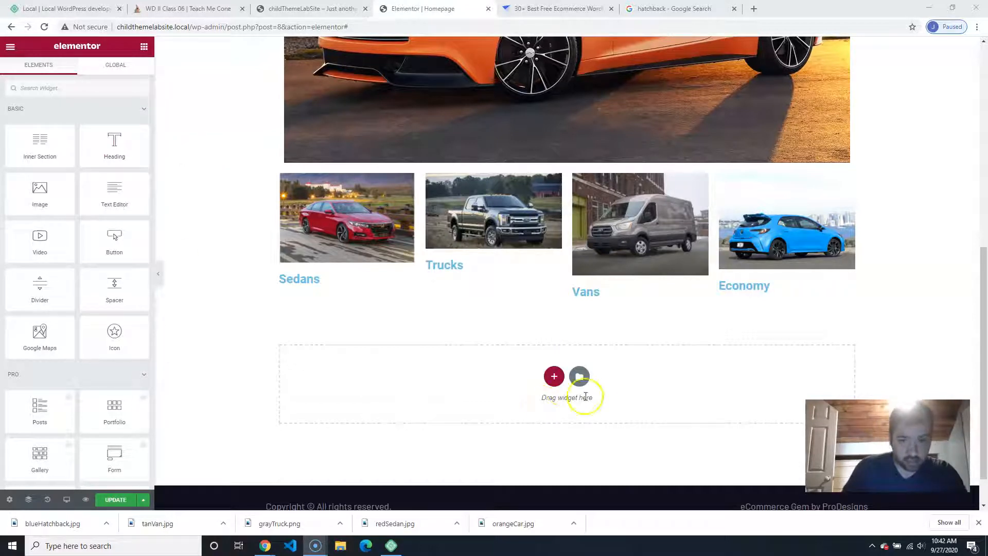
pyautogui.click(555, 377)
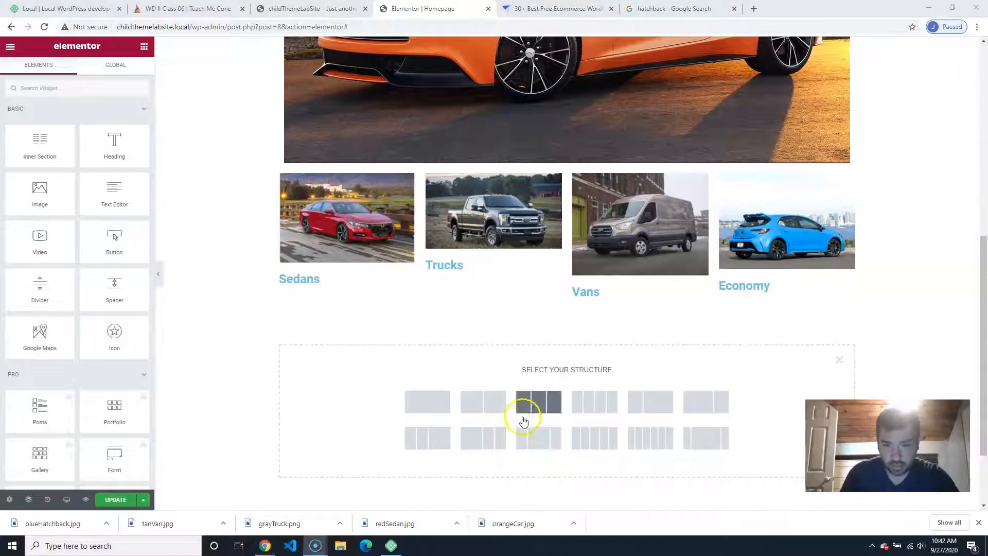
pyautogui.click(490, 410)
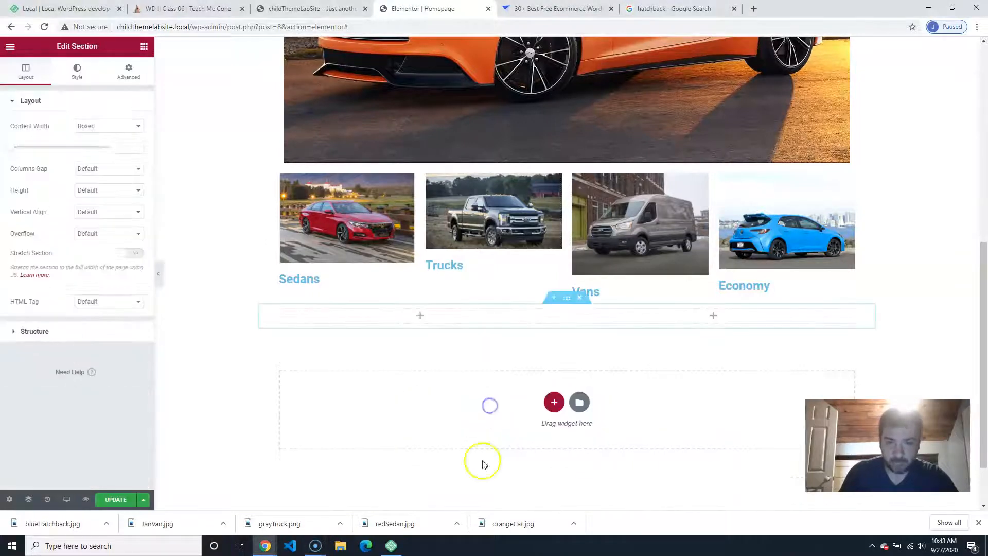
# - Place a Google Maps widget in the right column of the new section
pyautogui.click(228, 227)
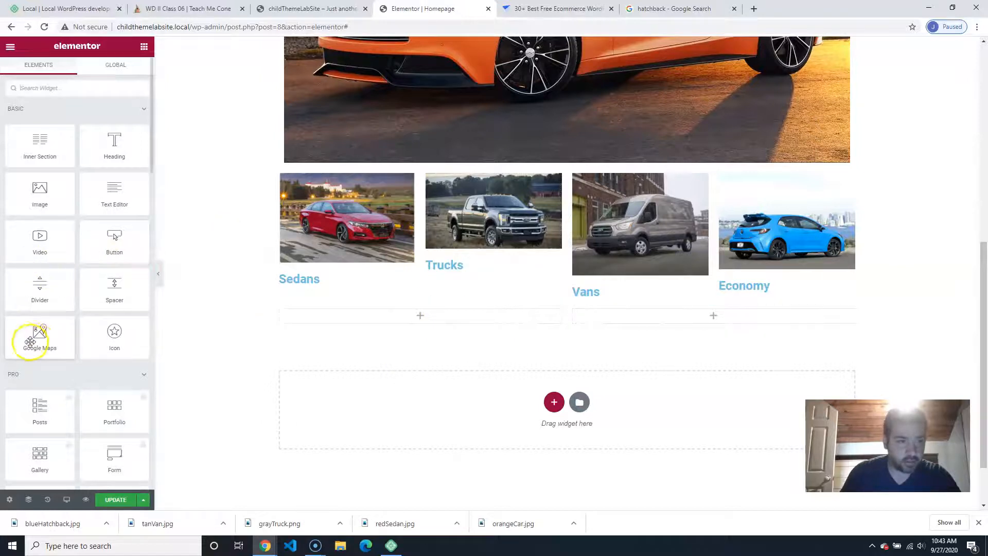
pyautogui.moveTo(50, 335); pyautogui.dragTo(726, 320)
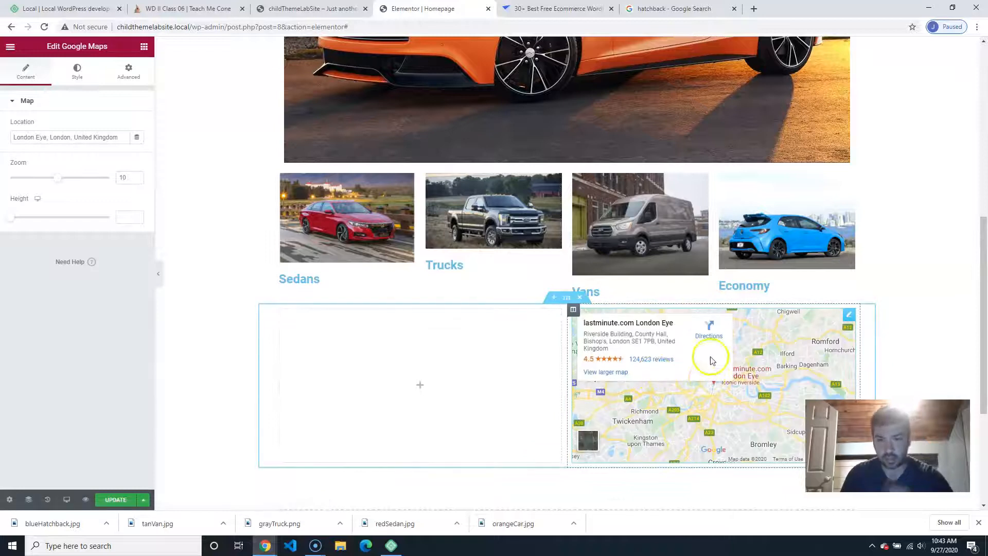
pyautogui.click(217, 305)
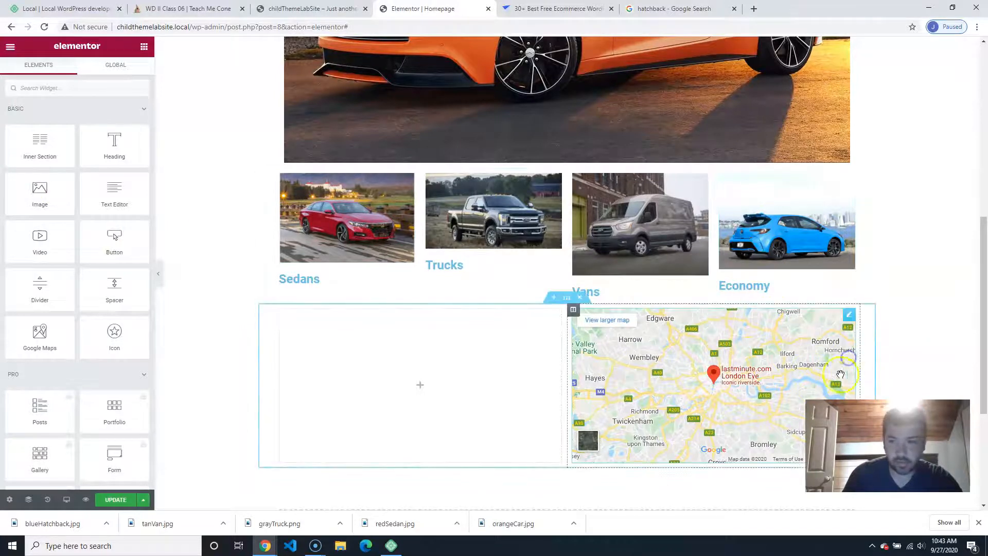
# - Set the map's location to "cecil college" and its zoom to 11
pyautogui.click(850, 320)
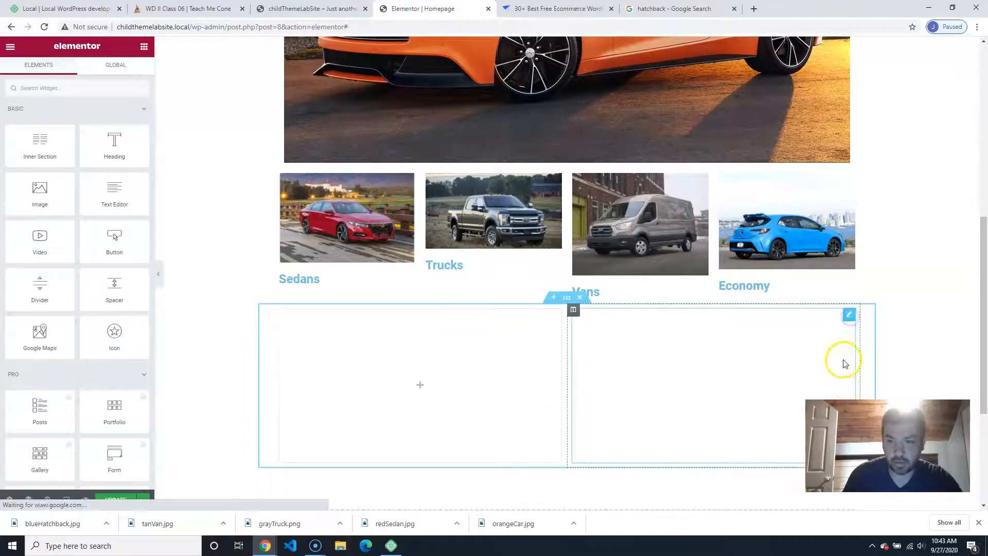
pyautogui.click(850, 319)
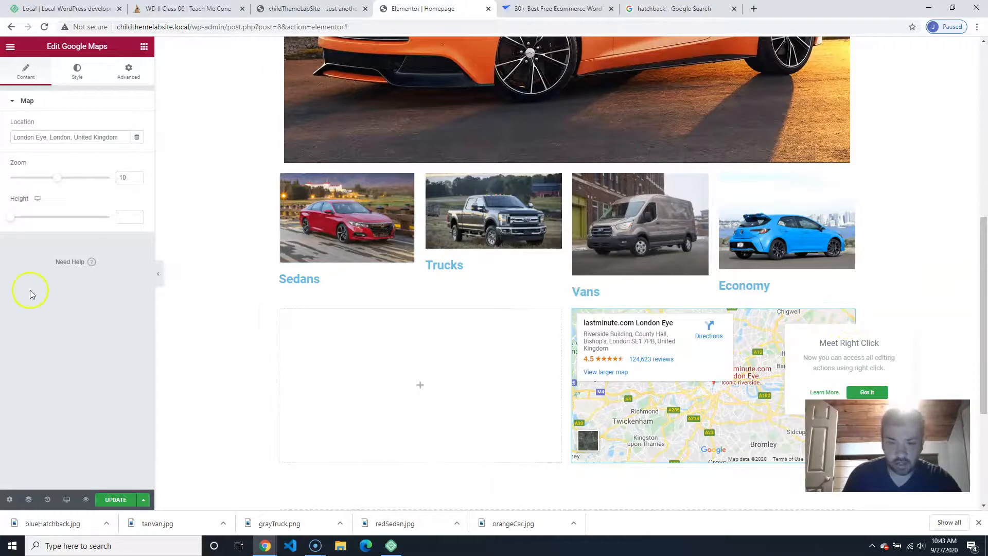
pyautogui.moveTo(127, 137); pyautogui.dragTo(13, 137)
pyautogui.write('Lo')
pyautogui.press('BackSpace')
pyautogui.press('BackSpace')
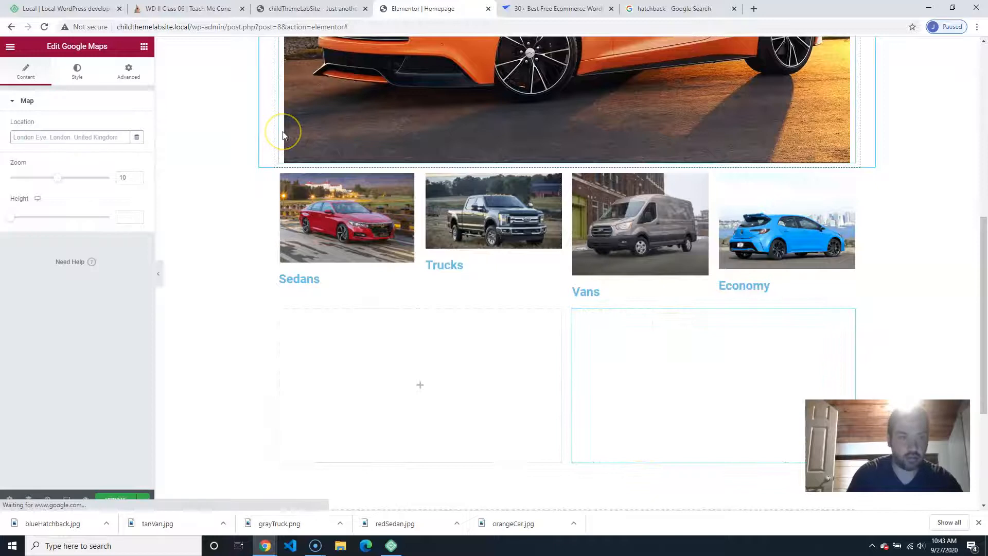
pyautogui.write('ce')
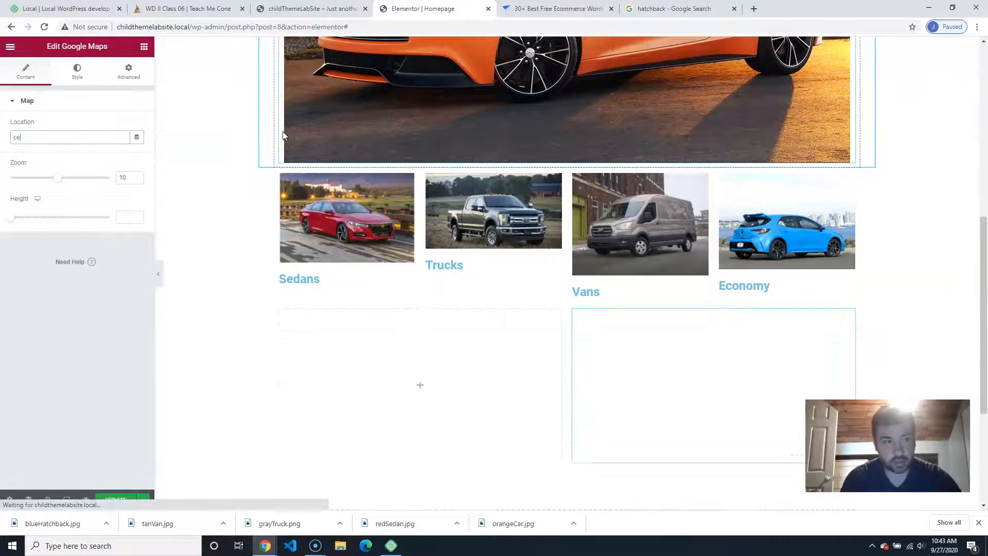
pyautogui.write('cil college')
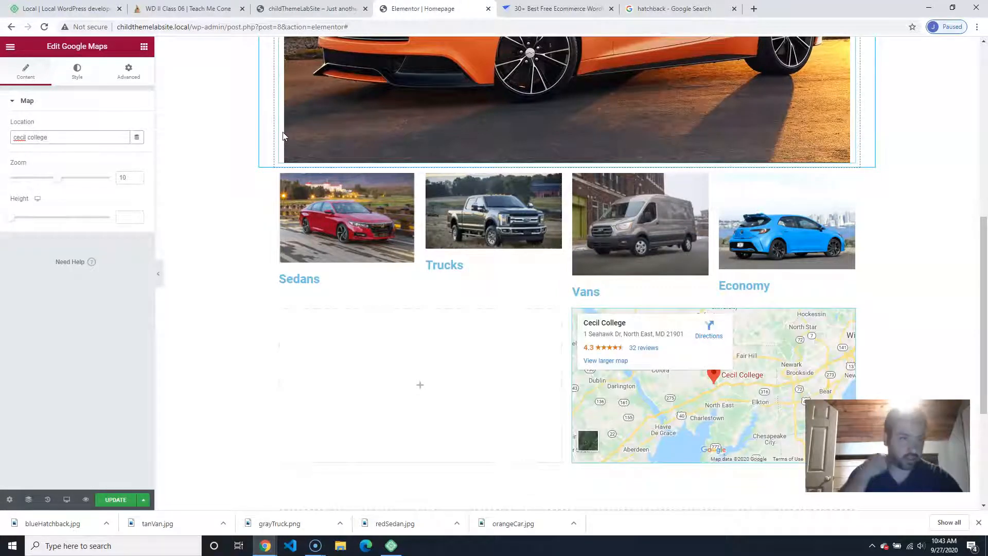
pyautogui.click(73, 141)
pyautogui.click(60, 181)
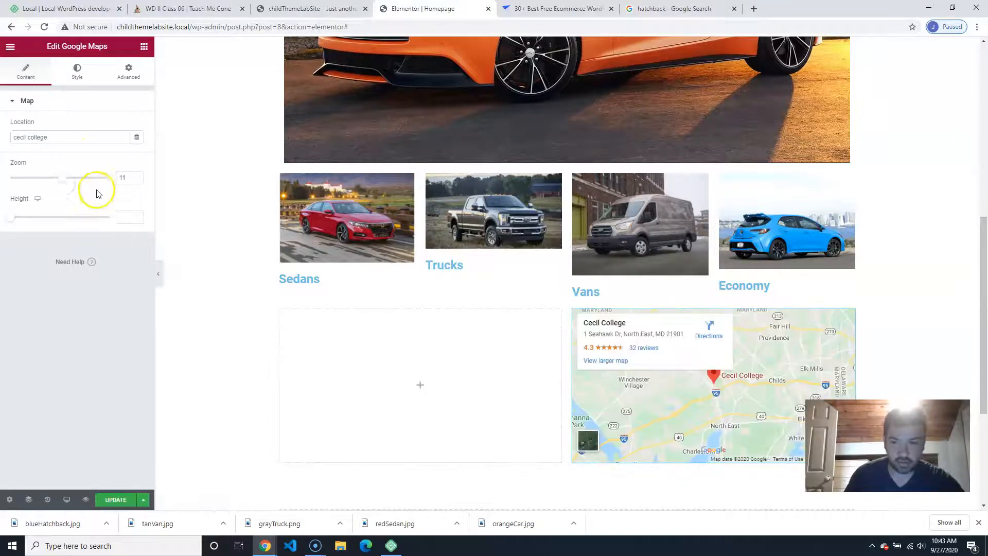
# - Add a Heading widget in the empty column beside the map and set its title to "Come Visit Us"
pyautogui.click(201, 391)
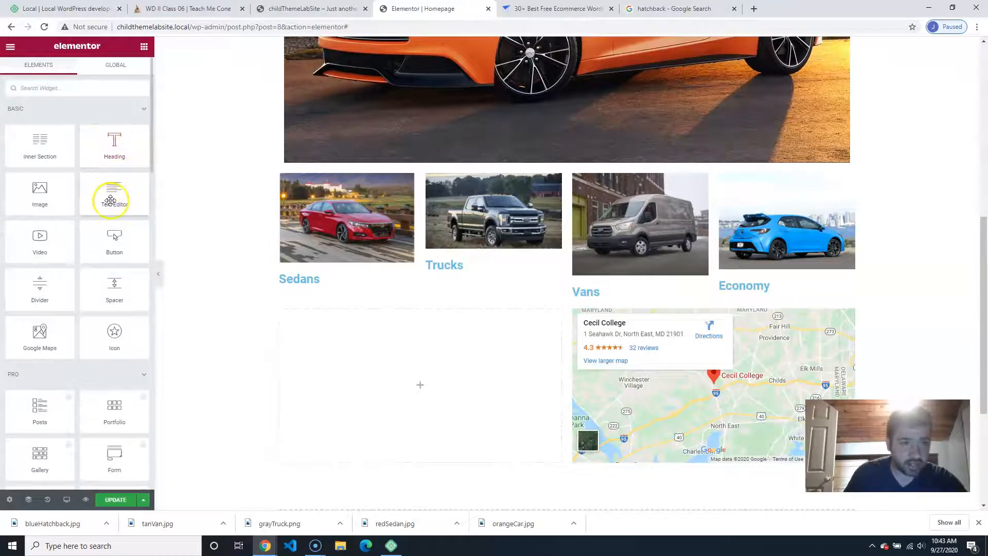
pyautogui.moveTo(114, 152); pyautogui.dragTo(417, 385)
pyautogui.moveTo(115, 143); pyautogui.dragTo(6, 138)
pyautogui.write('Come Visit Us')
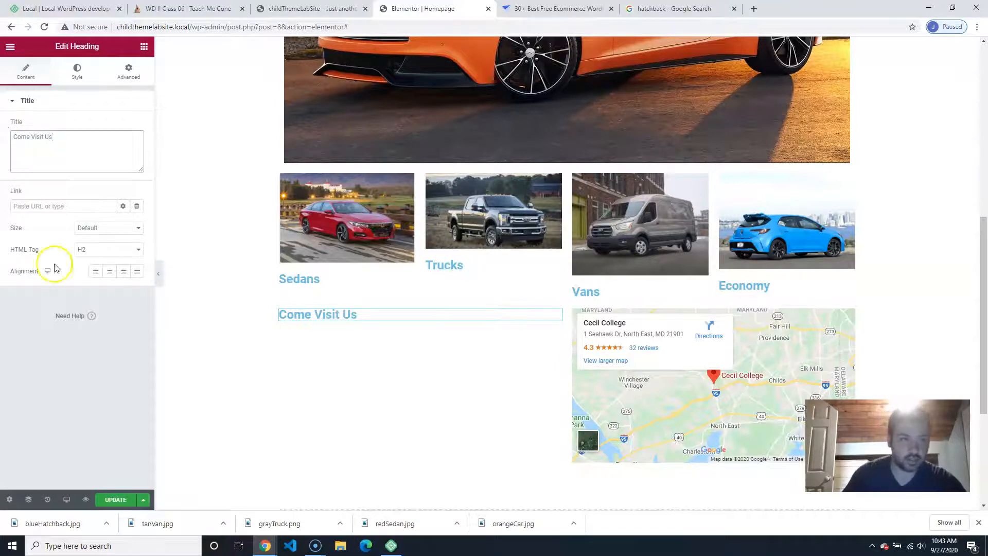
# - Add a Text Editor widget below the "Come Visit Us" heading
pyautogui.click(210, 230)
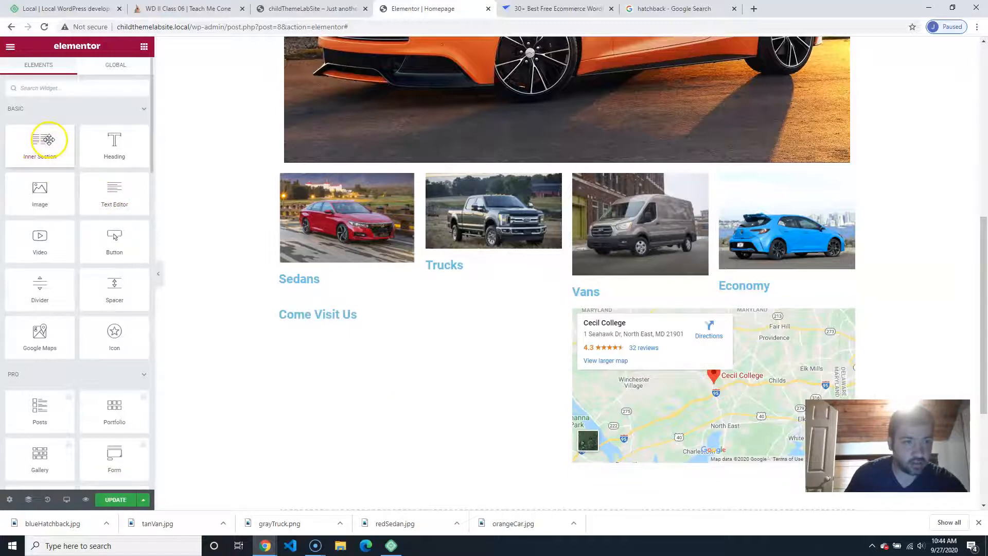
pyautogui.moveTo(110, 188); pyautogui.dragTo(336, 325)
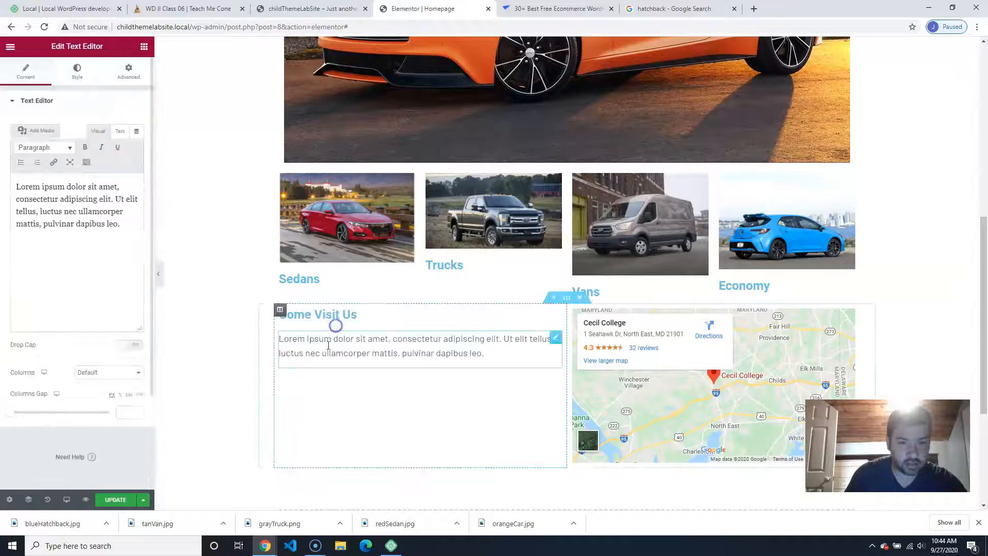
pyautogui.click(126, 229)
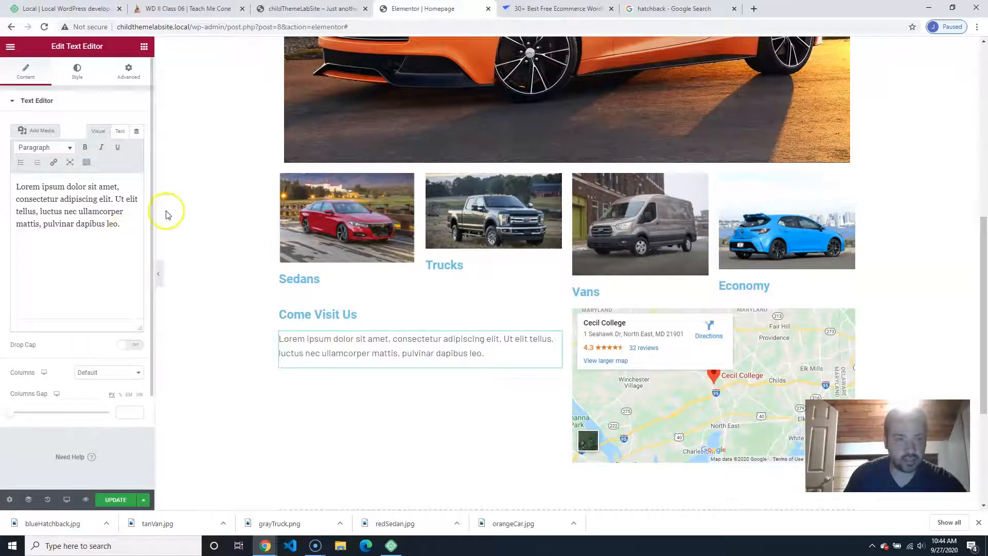
# - Open lipsum.com in a new browser tab, generate Lorem Ipsum text and copy its first two paragraphs
pyautogui.click(753, 8)
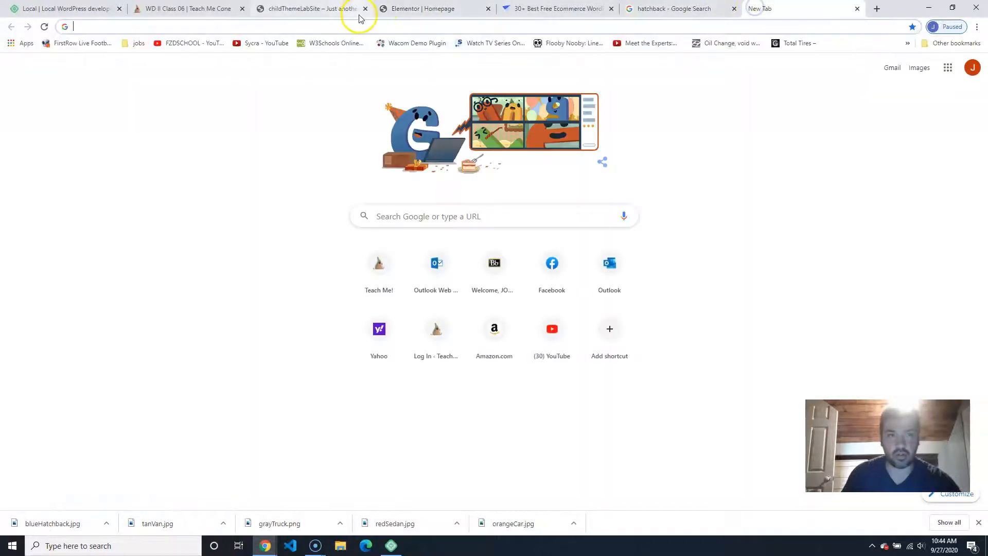
pyautogui.write('lipsum.com')
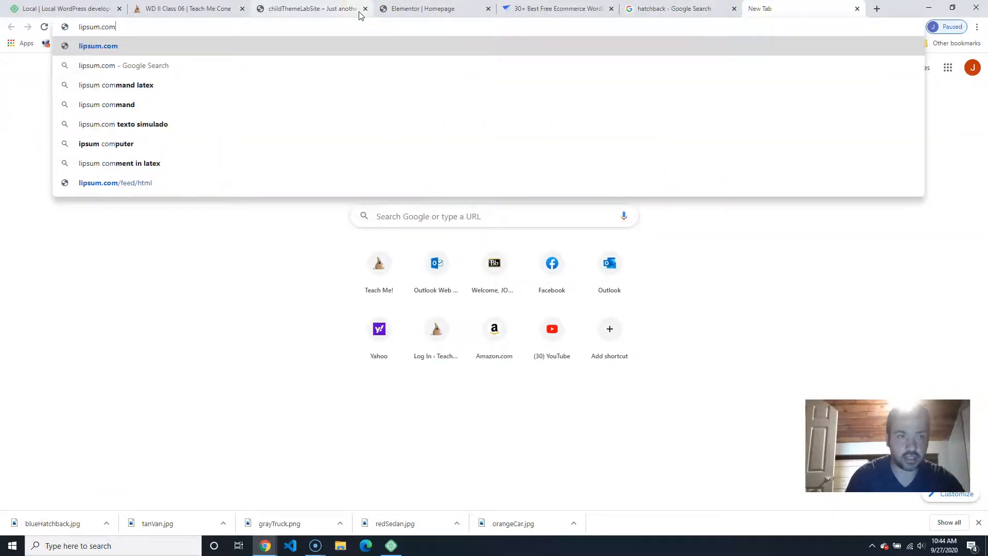
pyautogui.press('Return')
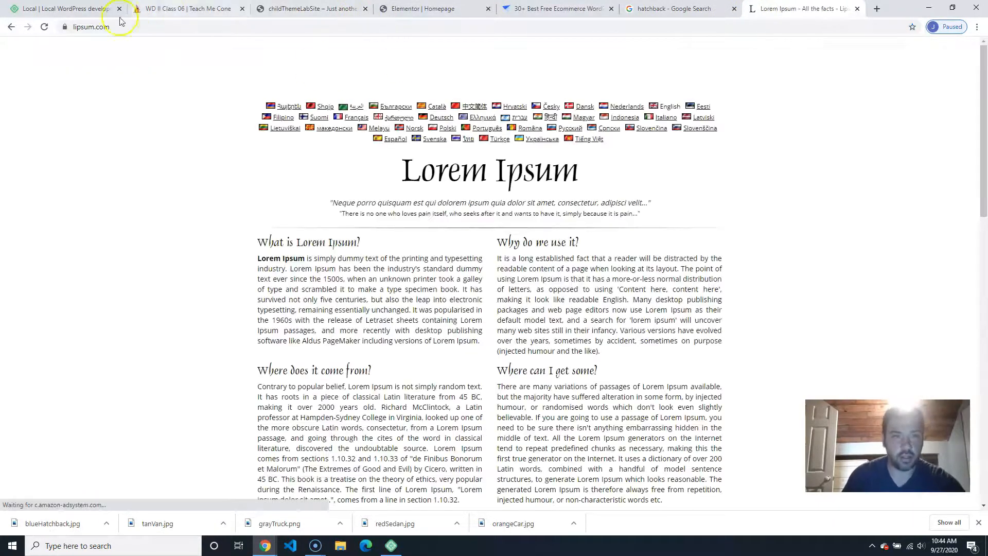
pyautogui.scroll(-4, 259, 179)
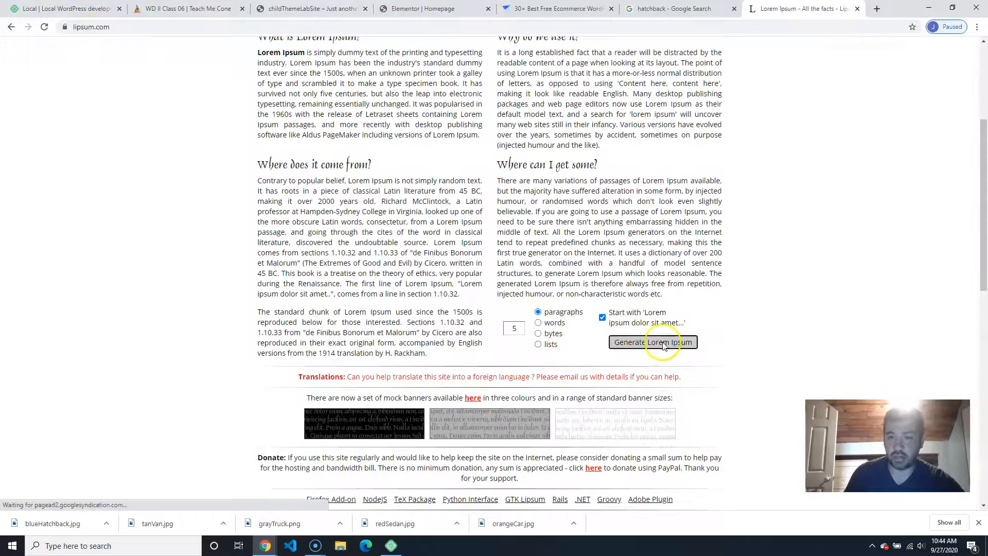
pyautogui.click(659, 342)
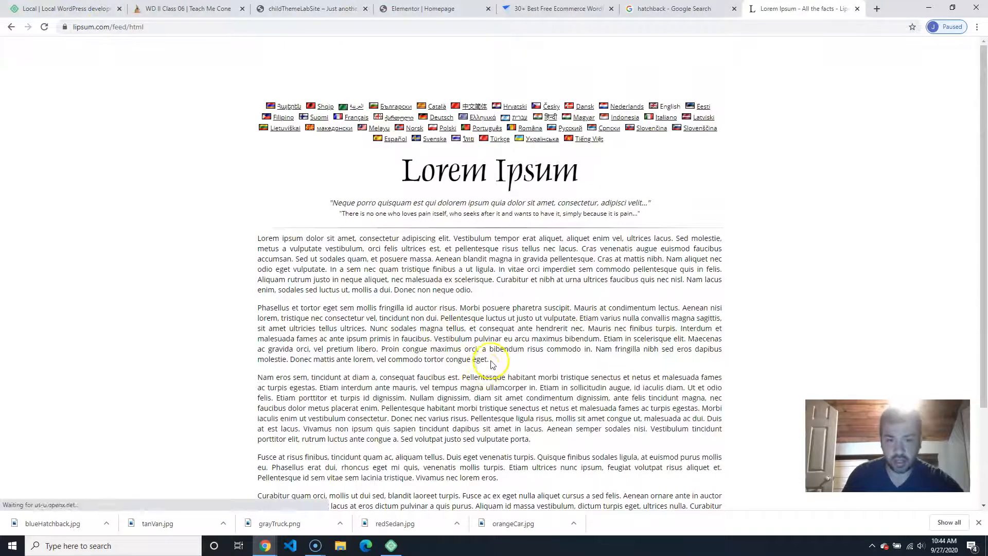
pyautogui.moveTo(489, 359); pyautogui.dragTo(231, 246)
pyautogui.hotkey('ctrl', 'c')
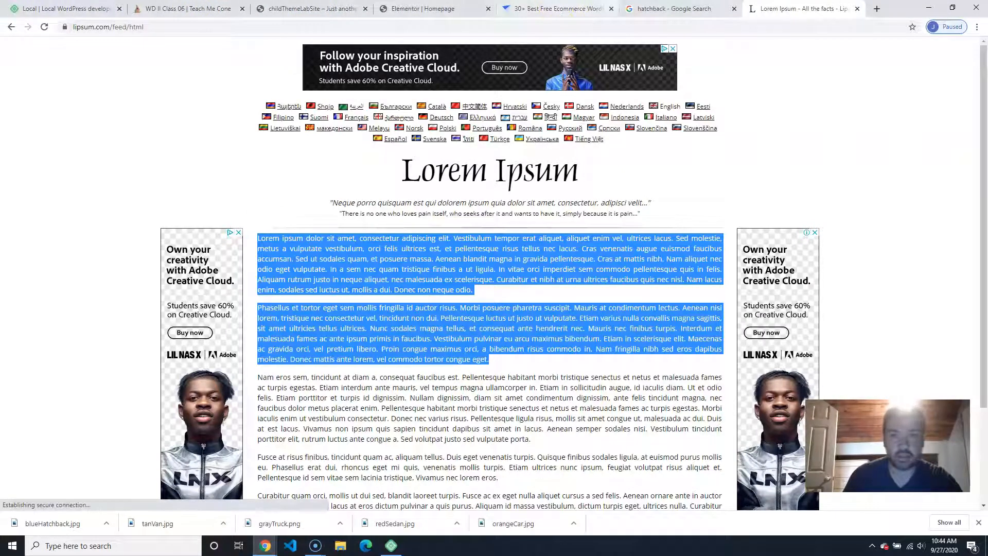
# - Back in the Elementor homepage, replace the Text Editor's placeholder text with the two copied Lorem Ipsum paragraphs
pyautogui.click(670, 9)
pyautogui.click(431, 9)
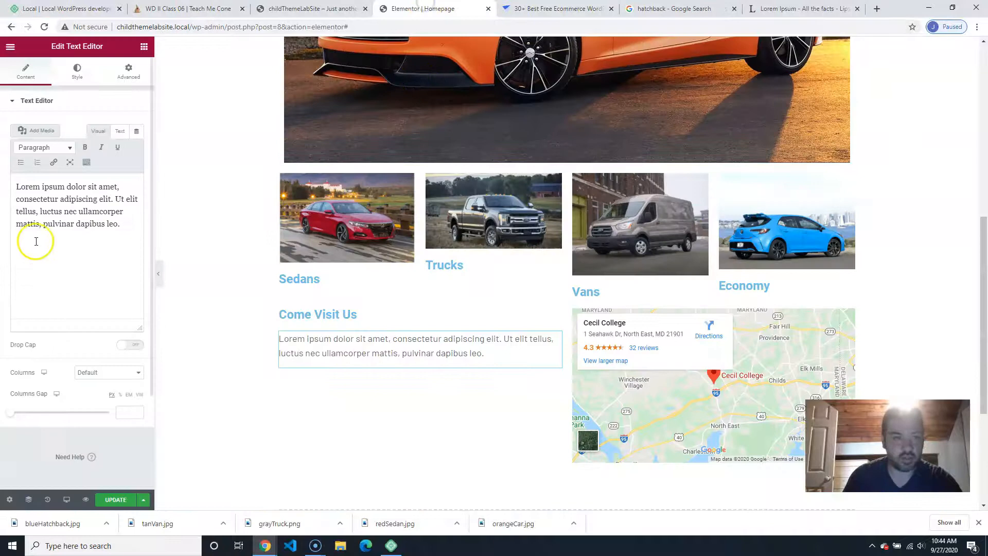
pyautogui.moveTo(121, 225); pyautogui.dragTo(2, 167)
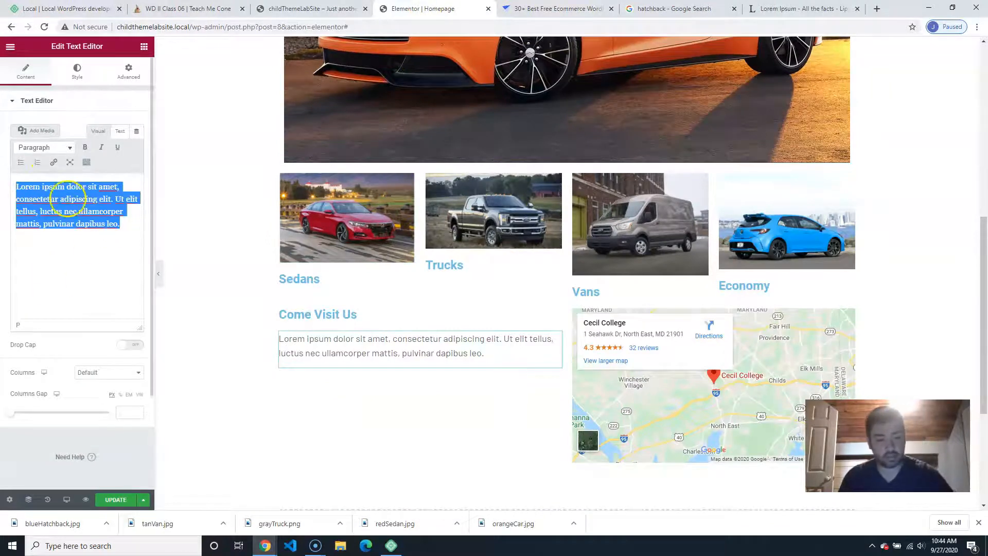
pyautogui.hotkey('ctrl', 'v')
pyautogui.scroll(-4, 463, 411)
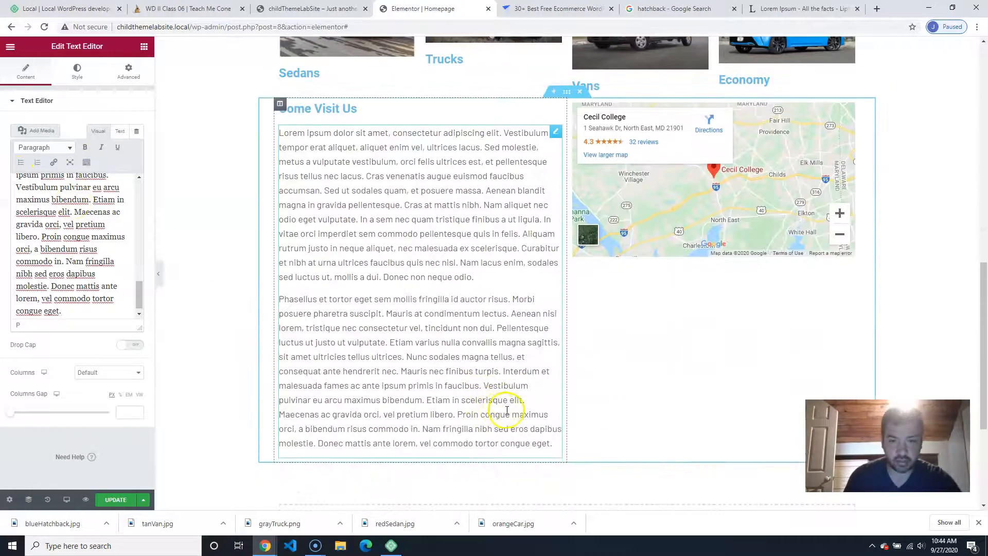
pyautogui.scroll(3, 57, 246)
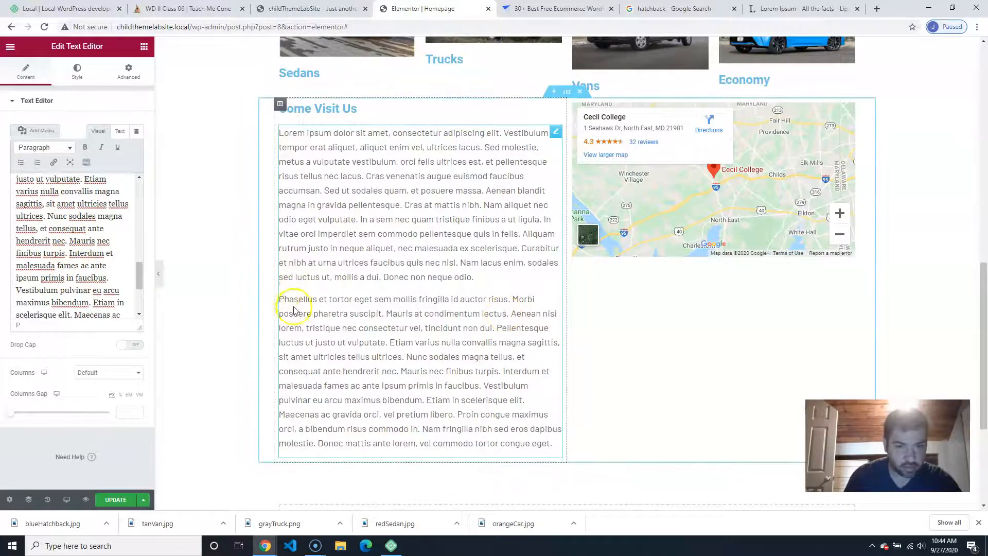
# - Try to delete the second lorem ipsum paragraph below the "Come Visit Us" heading
pyautogui.moveTo(281, 299); pyautogui.dragTo(567, 450)
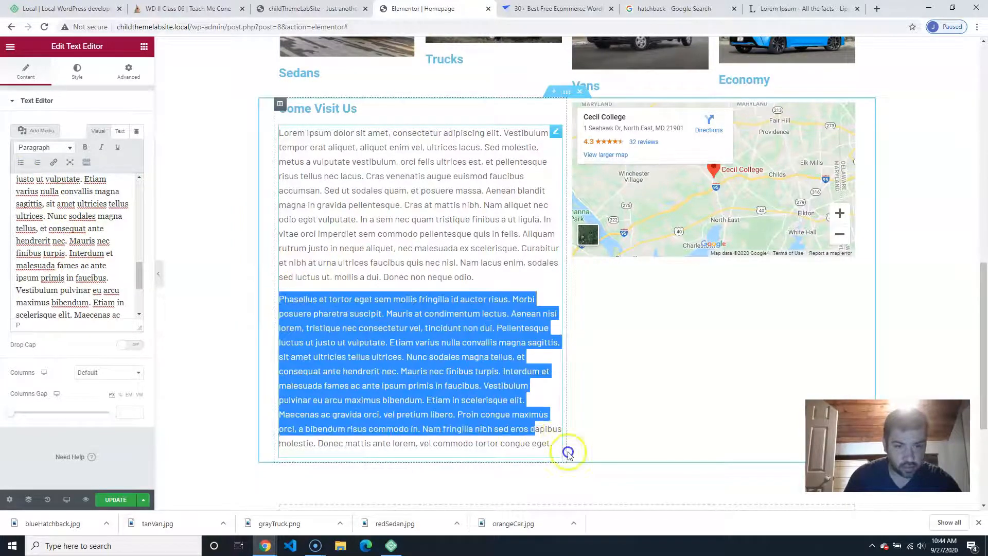
pyautogui.press('Delete')
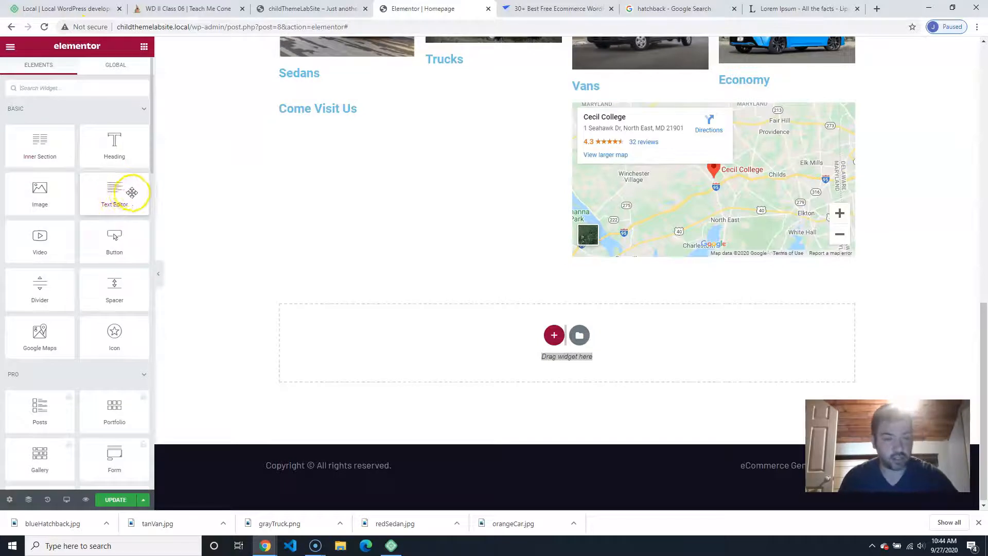
# - Add a Text Editor widget below the "Come Visit Us" heading and replace its placeholder with the copied lorem ipsum text
pyautogui.moveTo(111, 193); pyautogui.dragTo(342, 117)
pyautogui.click(76, 256)
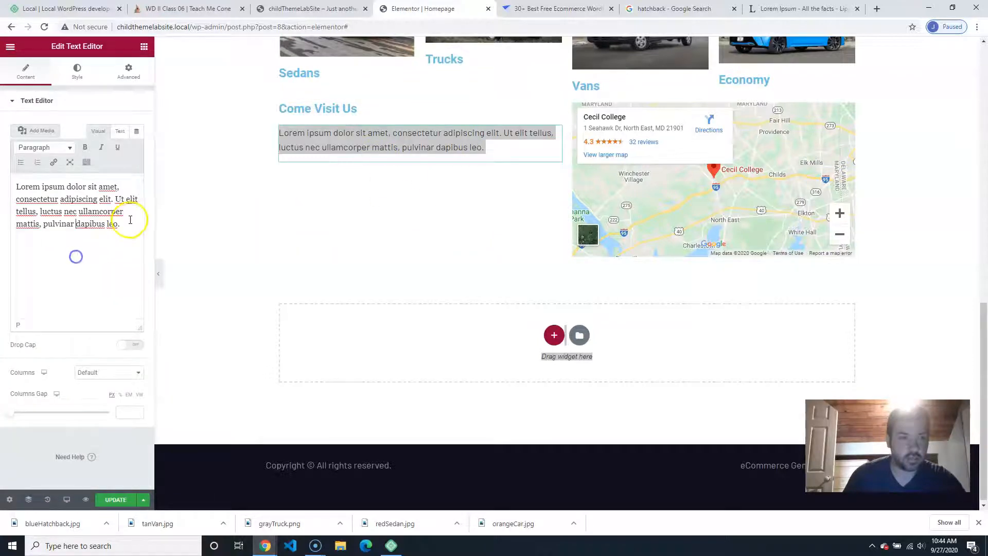
pyautogui.hotkey('ctrl', 'a')
pyautogui.hotkey('ctrl', 'v')
# - Remove the second paragraph, starting "Phasellus et tortor", from the new text widget and leave the widget's editing
pyautogui.moveTo(88, 309); pyautogui.dragTo(9, 198)
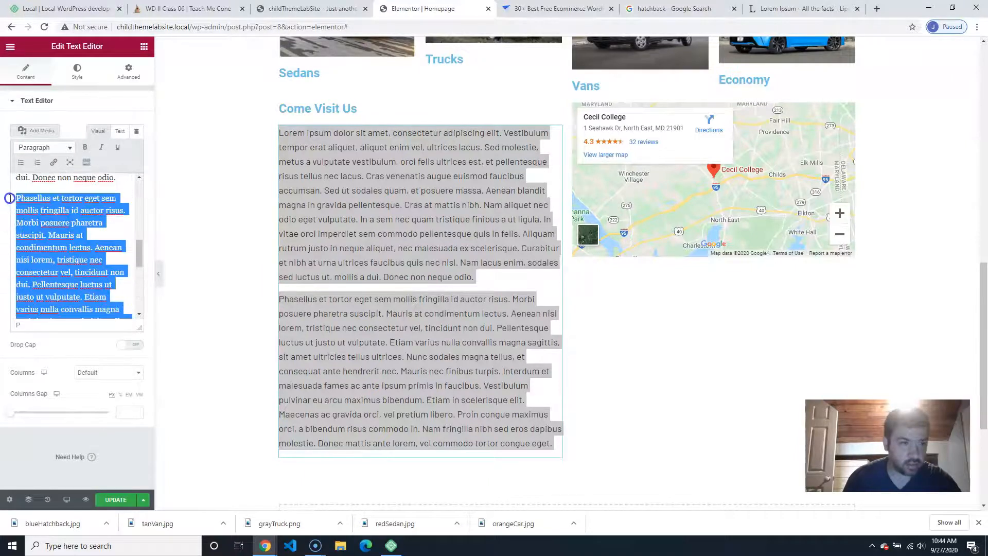
pyautogui.press('BackSpace')
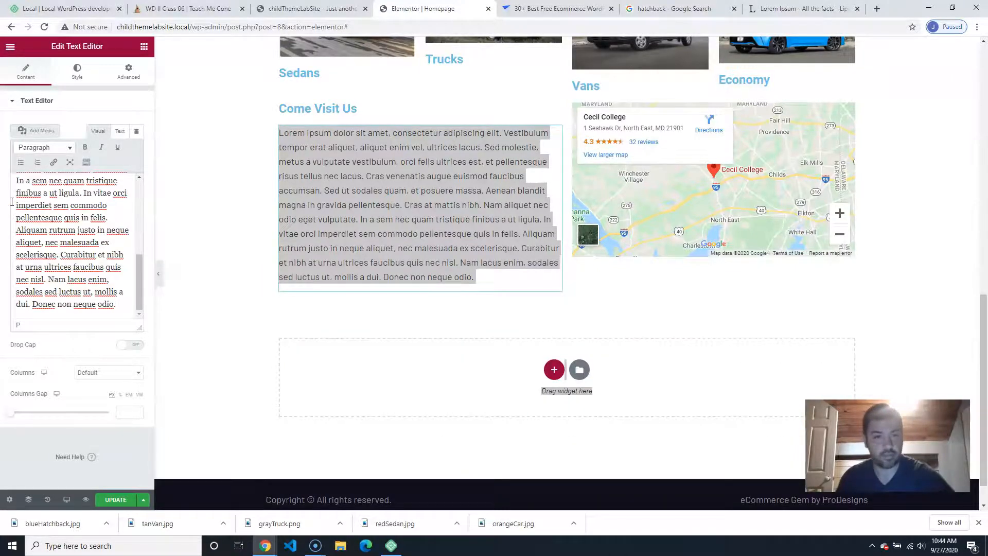
pyautogui.click(187, 282)
# - Look over the whole homepage layout and save the page changes
pyautogui.scroll(4, 937, 283)
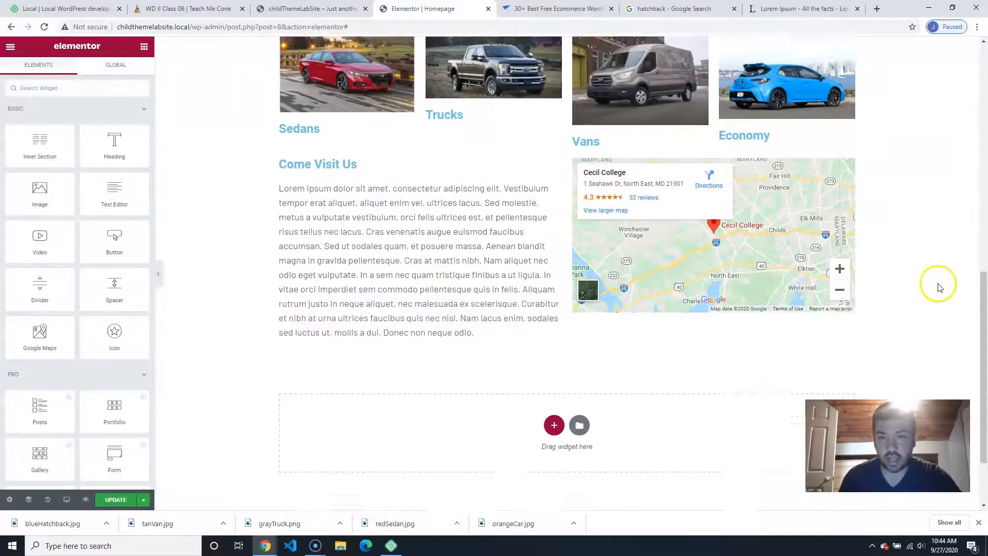
pyautogui.scroll(6, 937, 284)
pyautogui.scroll(-9, 932, 278)
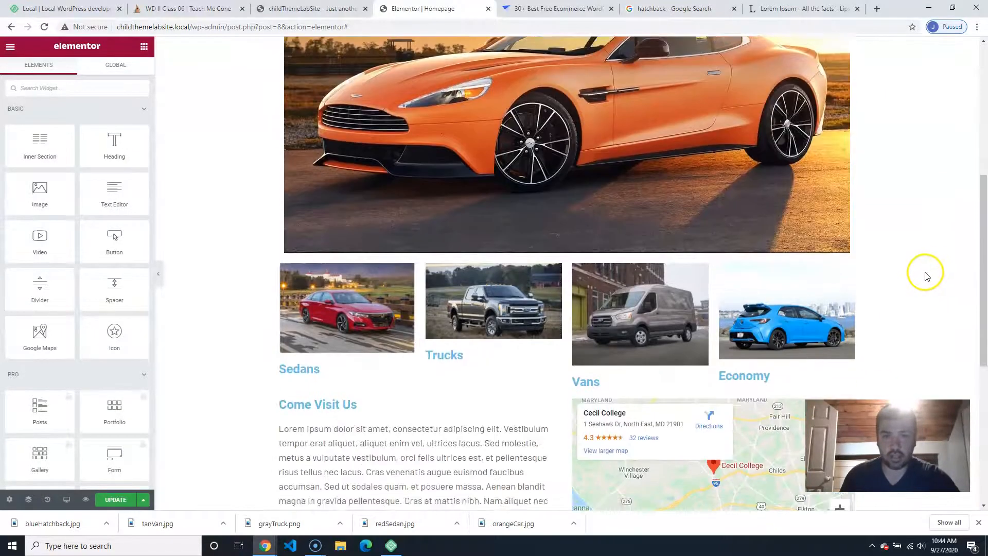
pyautogui.scroll(8, 929, 273)
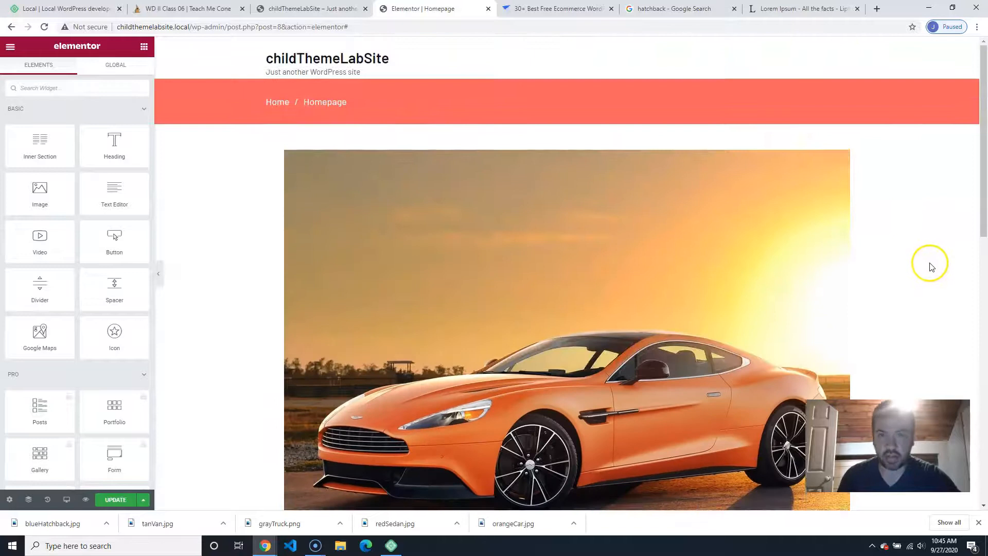
pyautogui.scroll(-8, 935, 257)
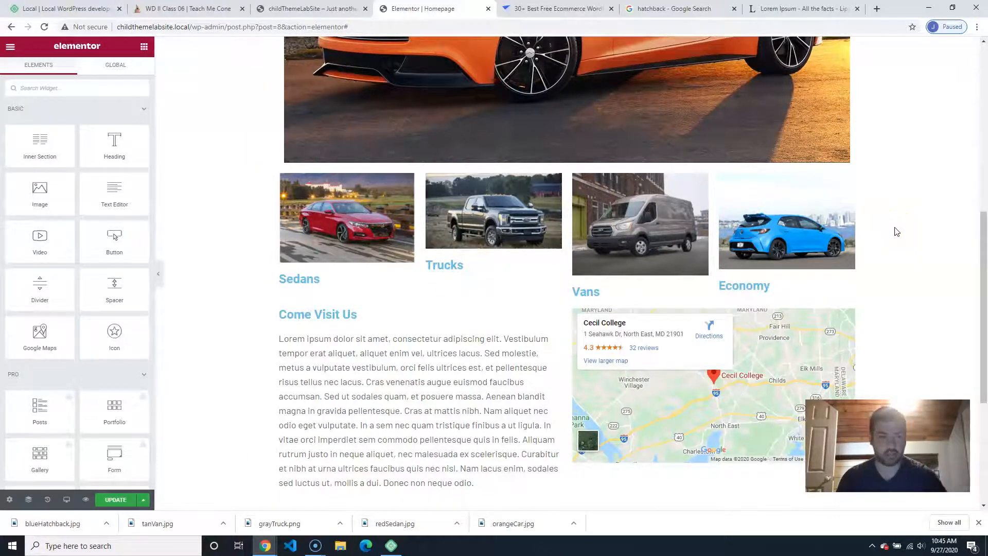
pyautogui.click(121, 500)
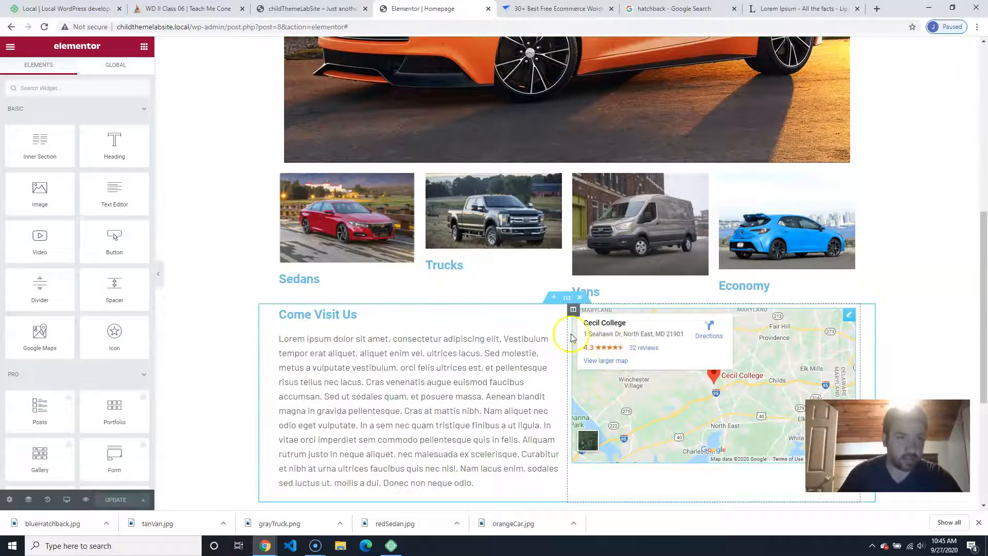
# - Open the Global Colors in the Site Settings
pyautogui.scroll(7, 210, 188)
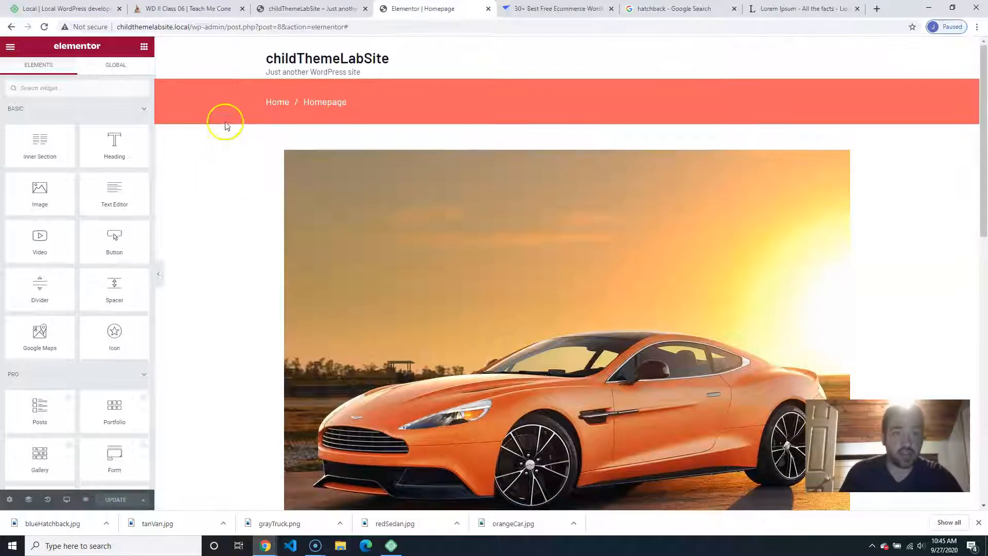
pyautogui.click(11, 48)
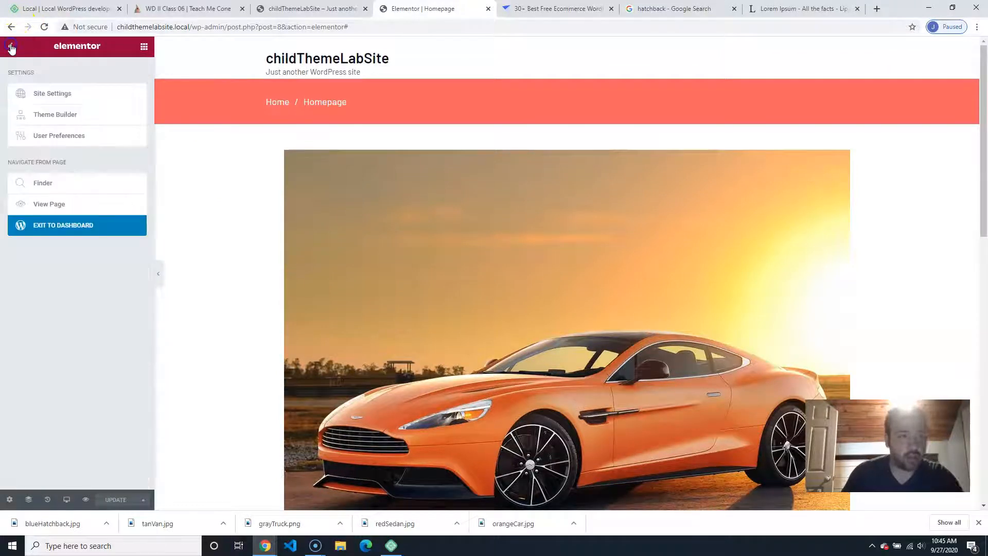
pyautogui.click(60, 94)
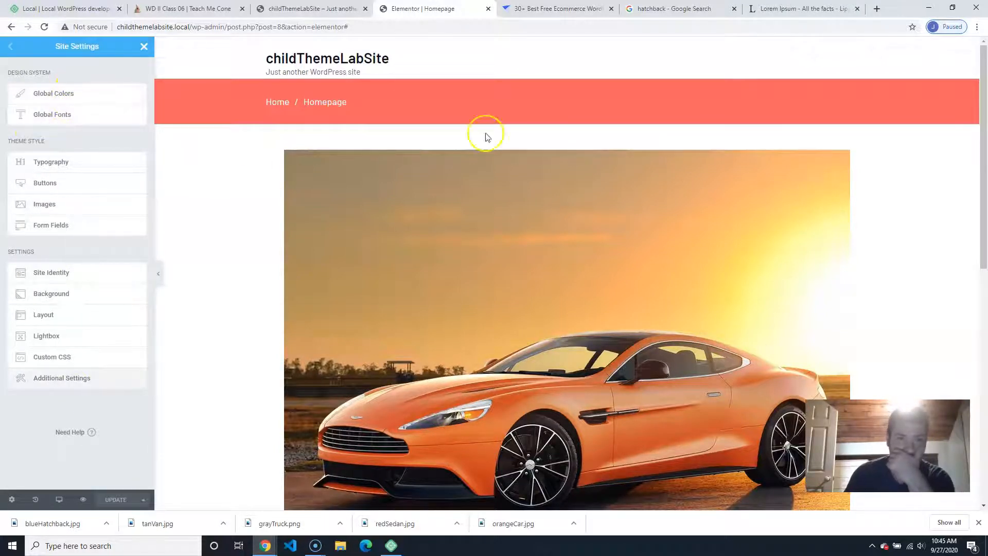
pyautogui.click(53, 102)
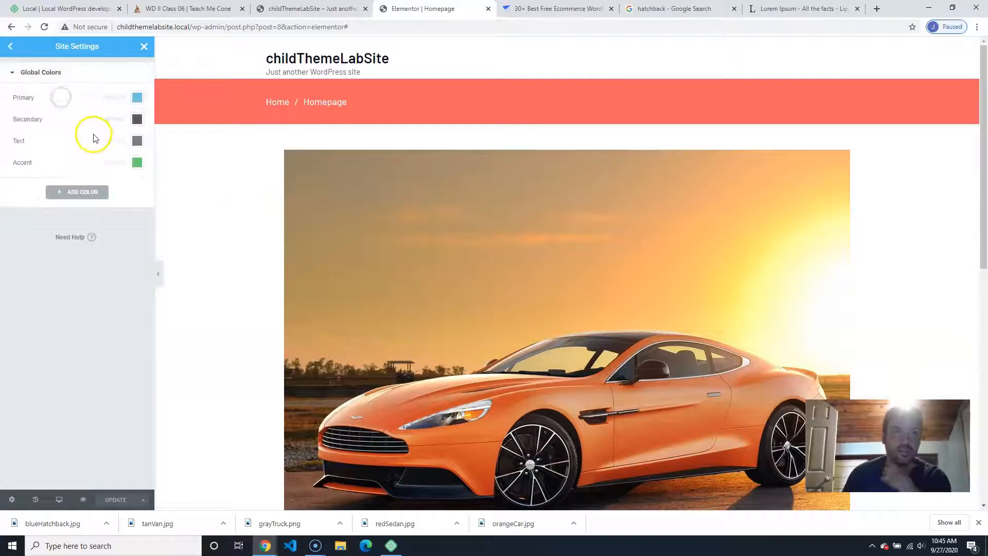
# - Set the primary global color to dark gray #524F4D and check it on the page headings
pyautogui.scroll(-8, 229, 308)
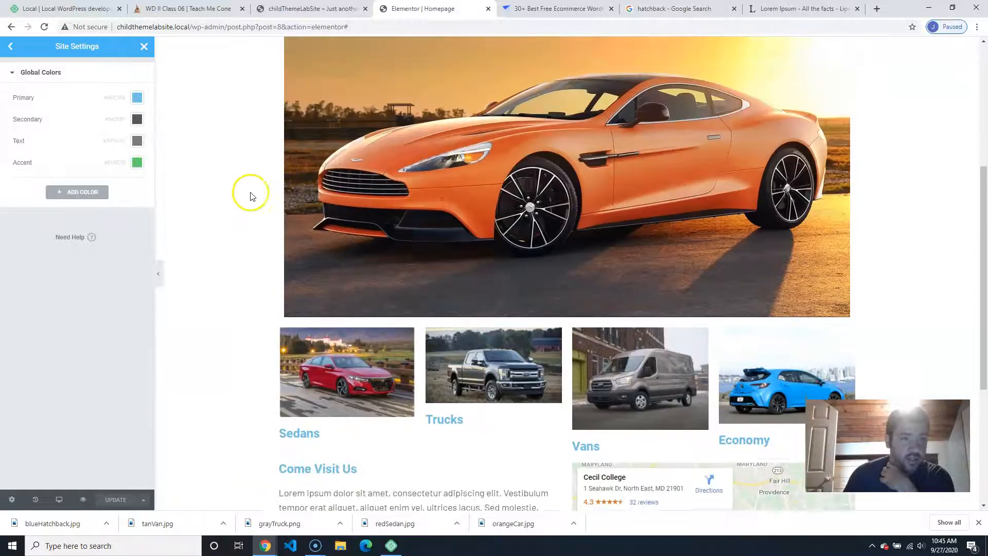
pyautogui.scroll(8, 249, 192)
pyautogui.scroll(-4, 273, 293)
pyautogui.scroll(4, 271, 291)
pyautogui.click(137, 98)
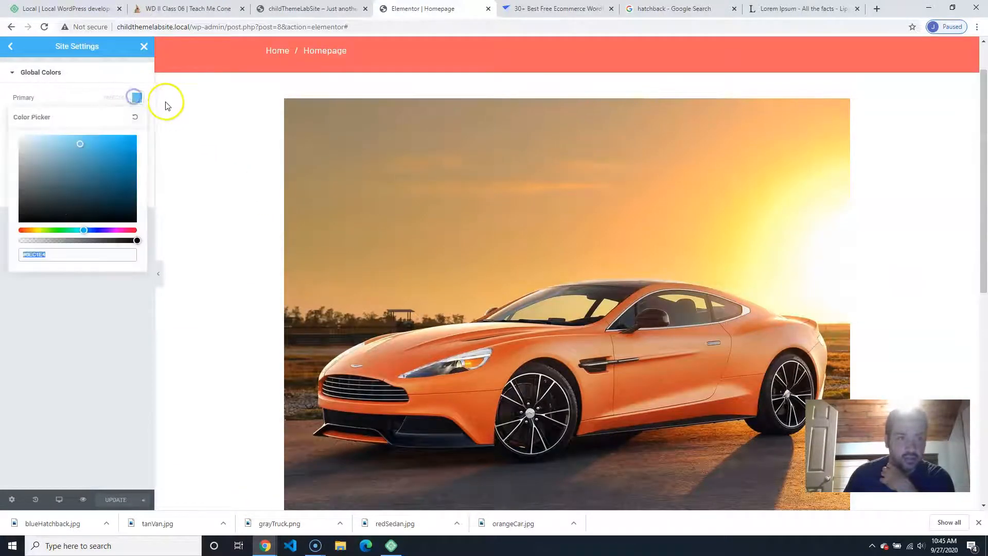
pyautogui.moveTo(82, 230); pyautogui.dragTo(26, 230)
pyautogui.click(25, 196)
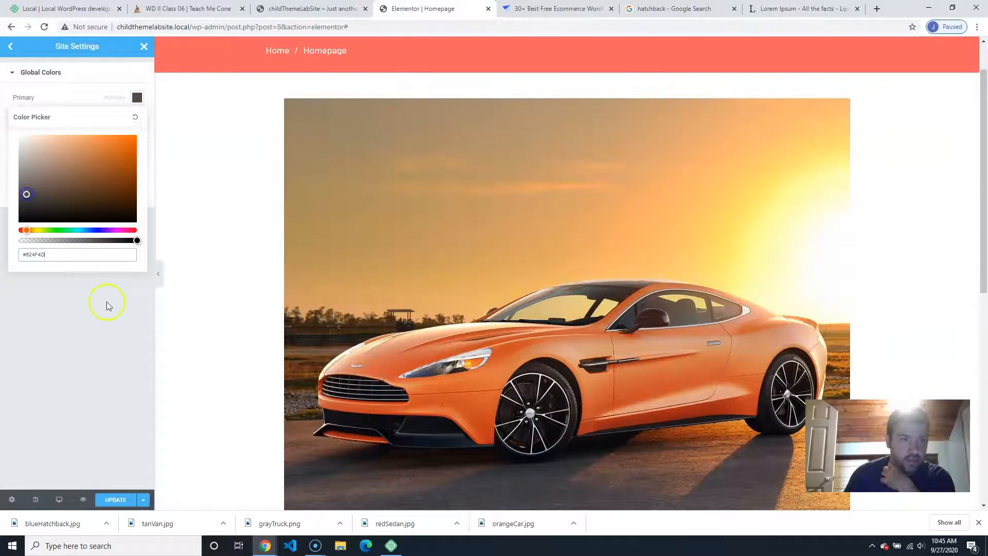
pyautogui.scroll(-10, 232, 298)
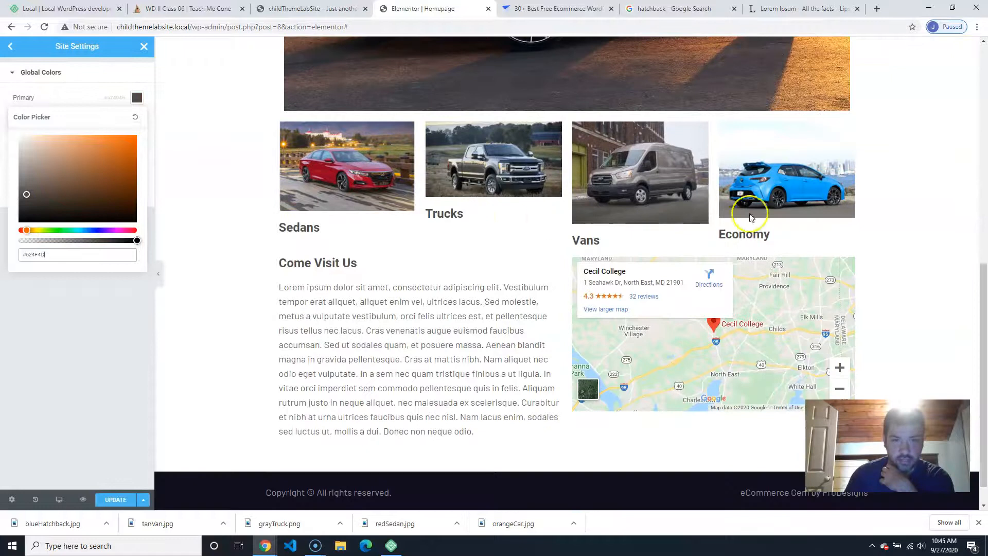
pyautogui.scroll(8, 325, 233)
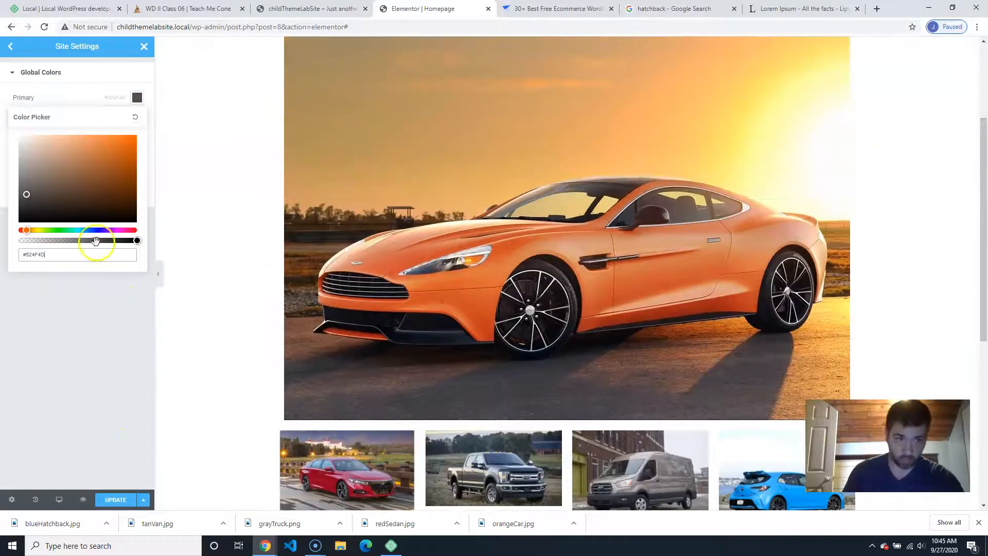
pyautogui.click(93, 328)
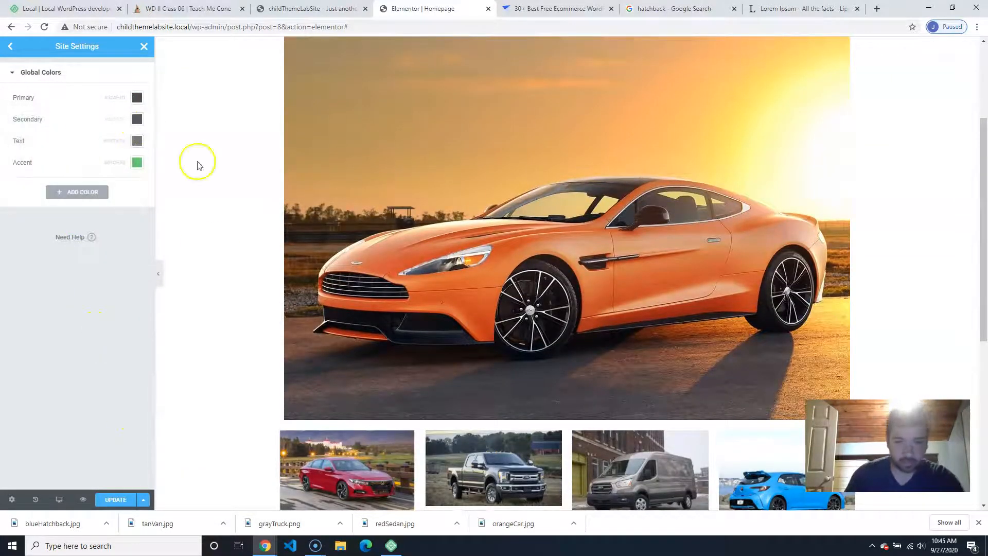
# - Set the accent global color to orange #E9AA35 and close the color picker
pyautogui.scroll(-5, 255, 277)
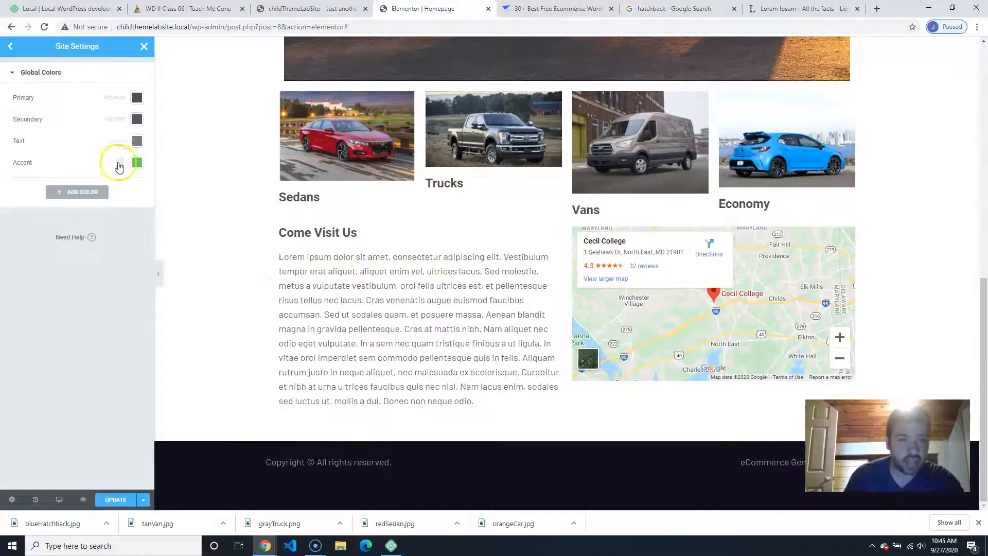
pyautogui.click(136, 162)
pyautogui.click(32, 295)
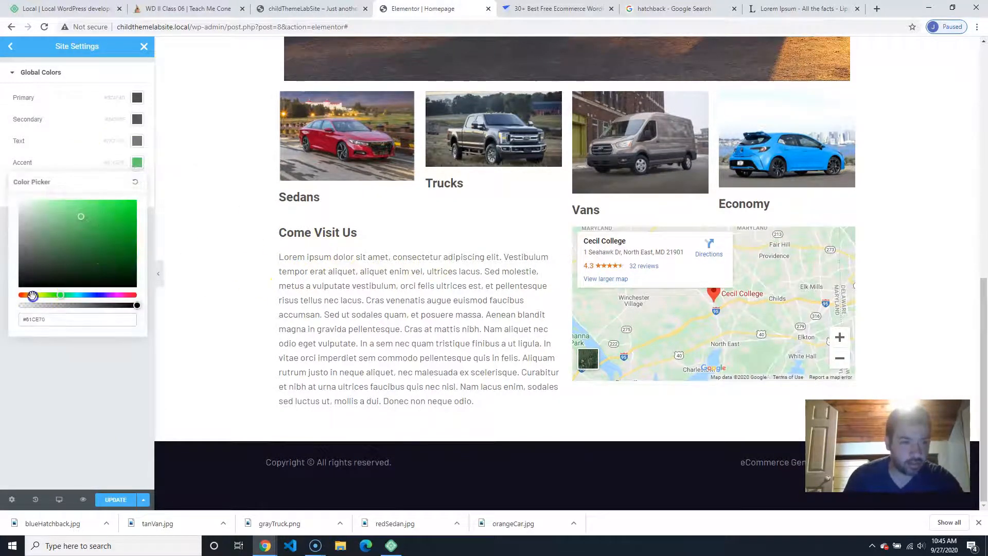
pyautogui.click(110, 207)
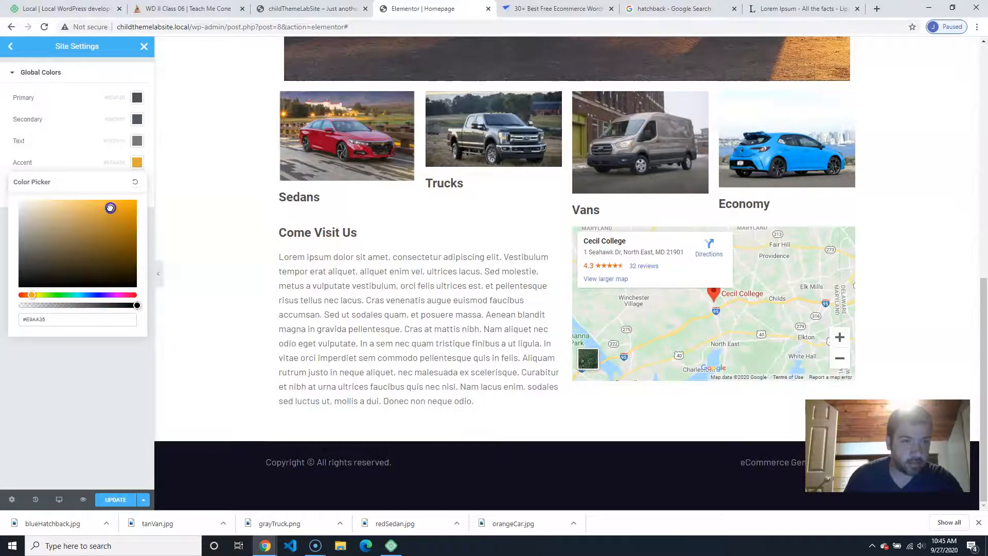
pyautogui.scroll(7, 214, 207)
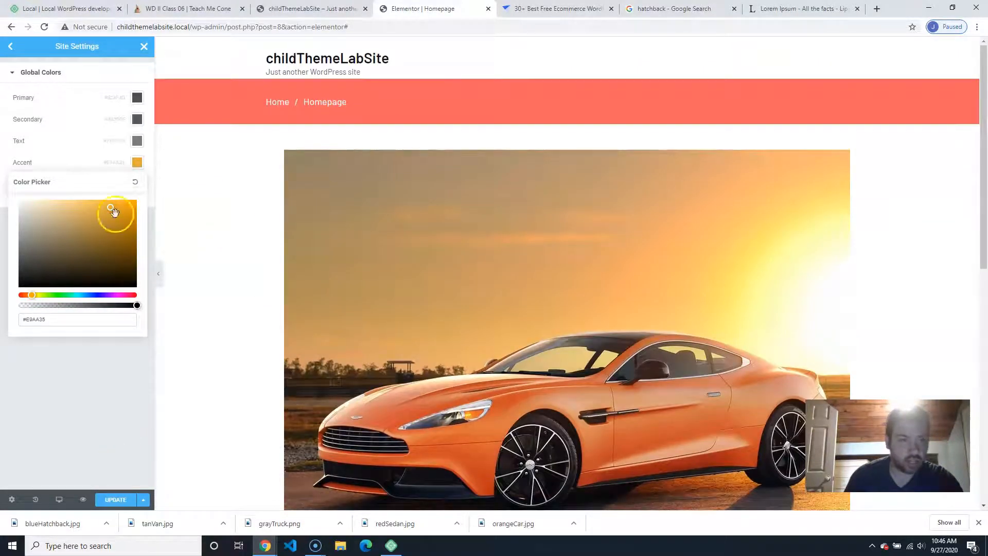
pyautogui.click(71, 367)
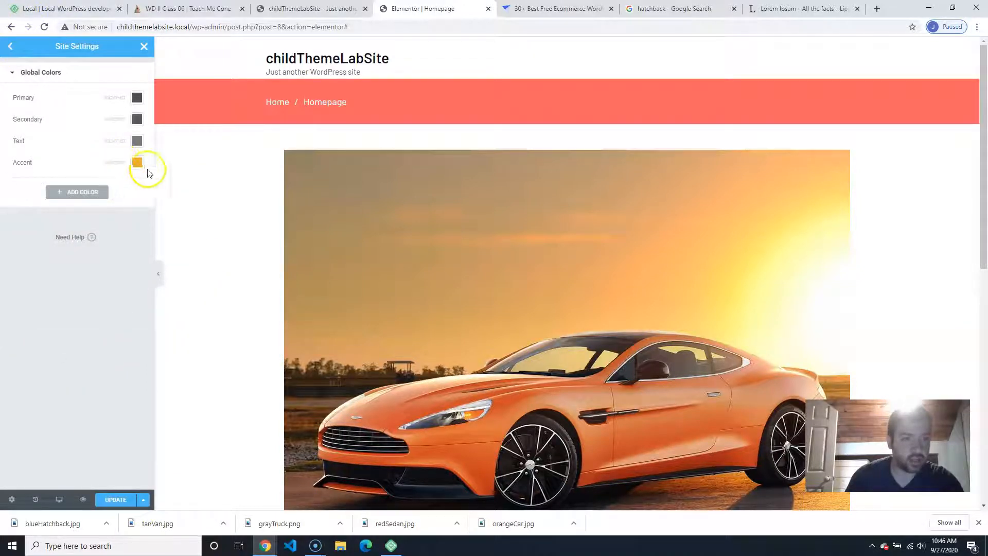
# - Switch from the Global Colors to the Global Fonts settings
pyautogui.click(10, 46)
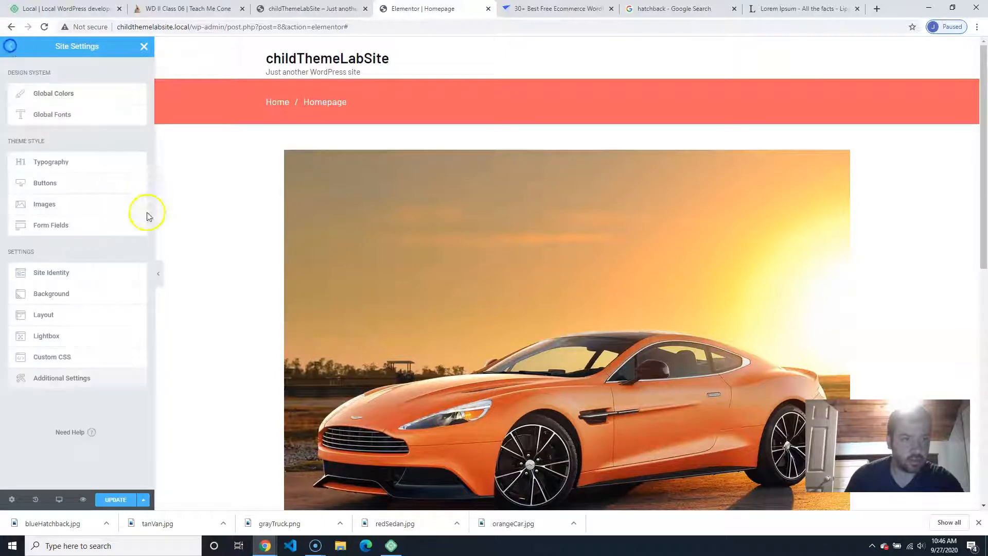
pyautogui.click(66, 122)
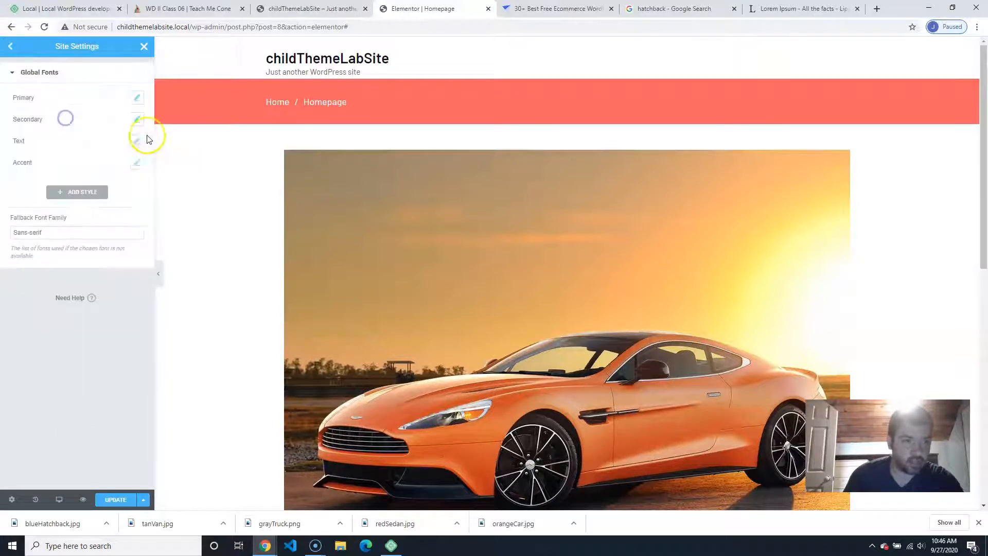
pyautogui.click(137, 97)
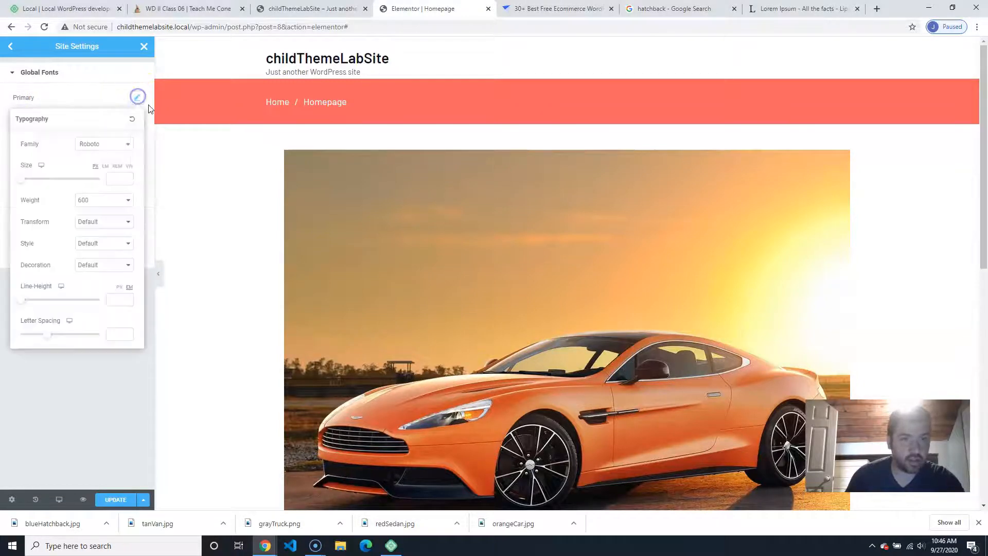
pyautogui.click(127, 145)
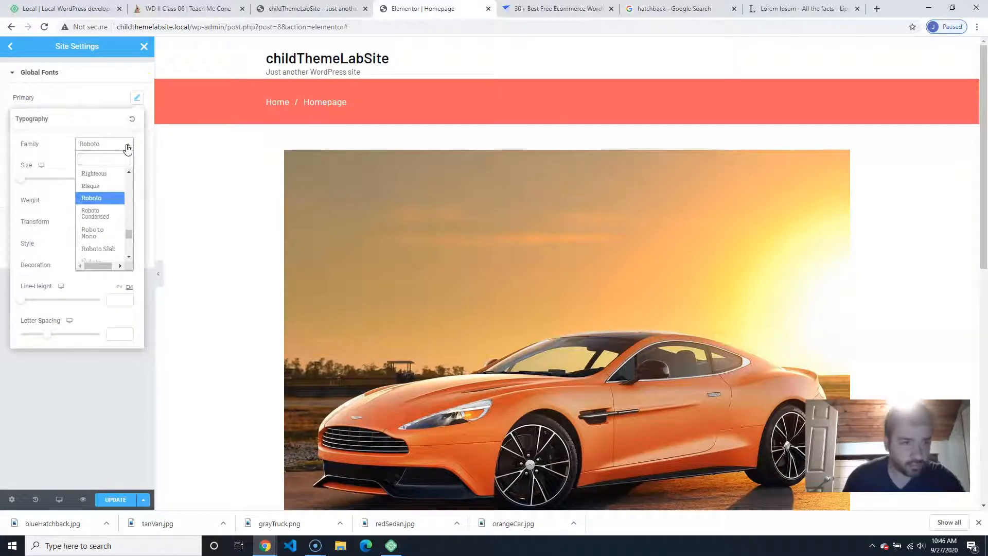
pyautogui.click(62, 90)
pyautogui.click(35, 71)
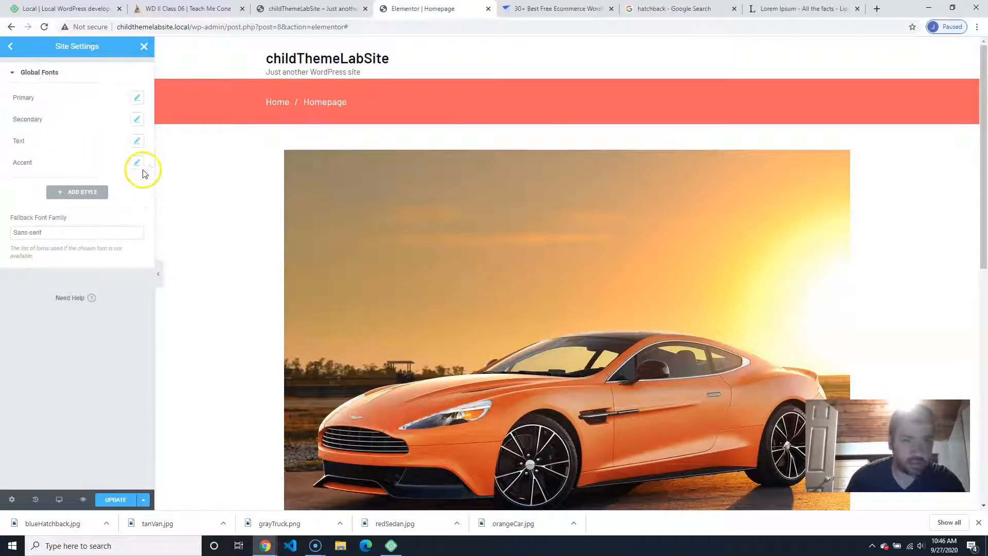
pyautogui.scroll(-6, 265, 179)
pyautogui.scroll(6, 247, 210)
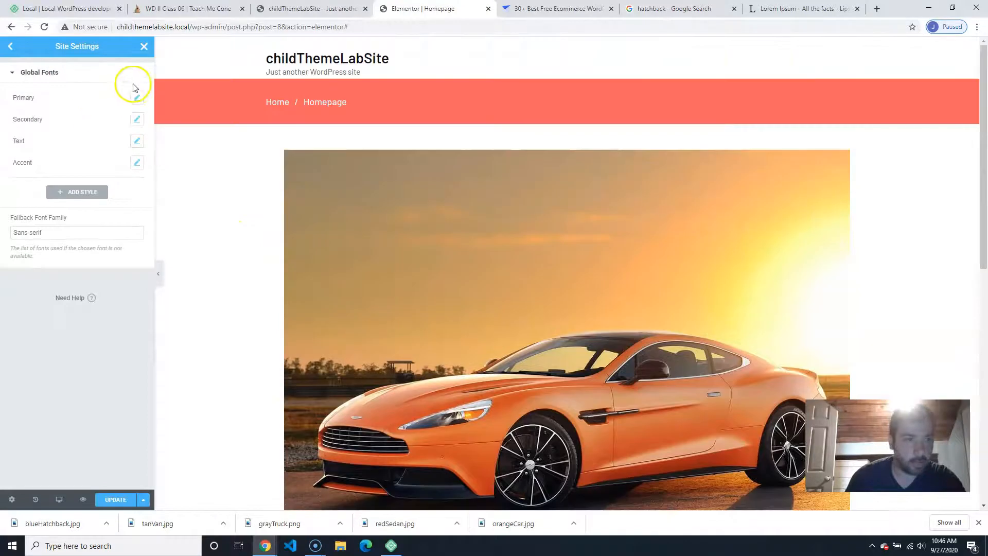
# - Set the primary global font family to Roboto Mono and check it on the page headings
pyautogui.click(136, 99)
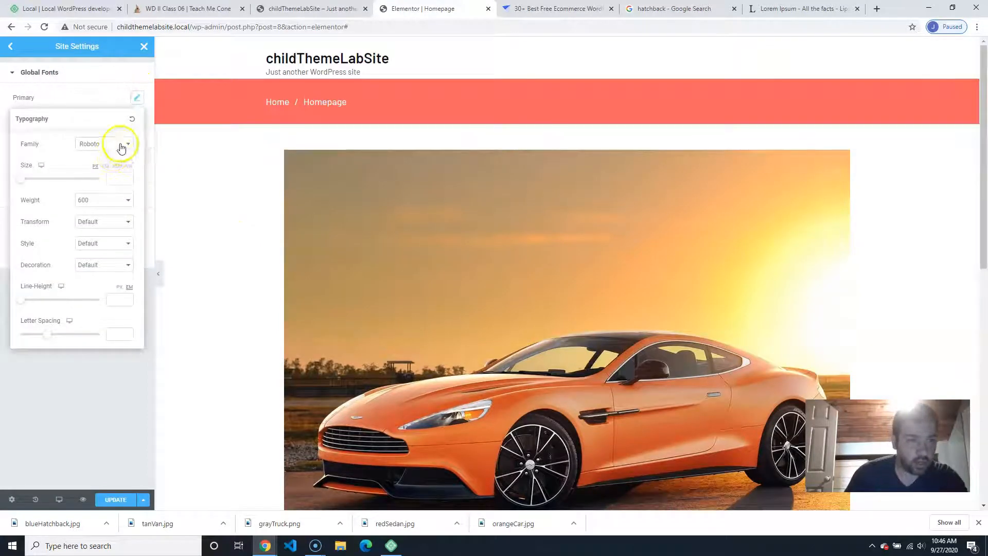
pyautogui.click(120, 146)
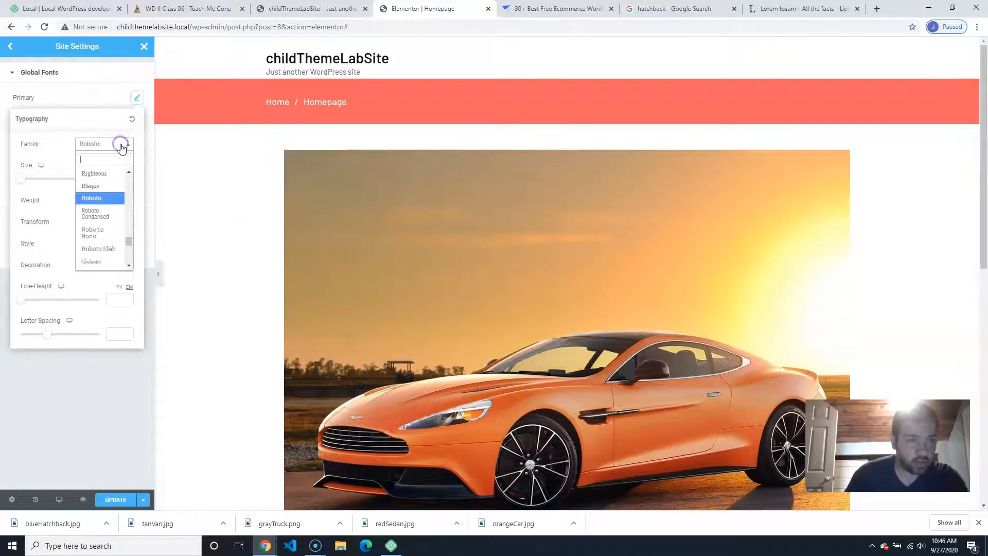
pyautogui.click(110, 232)
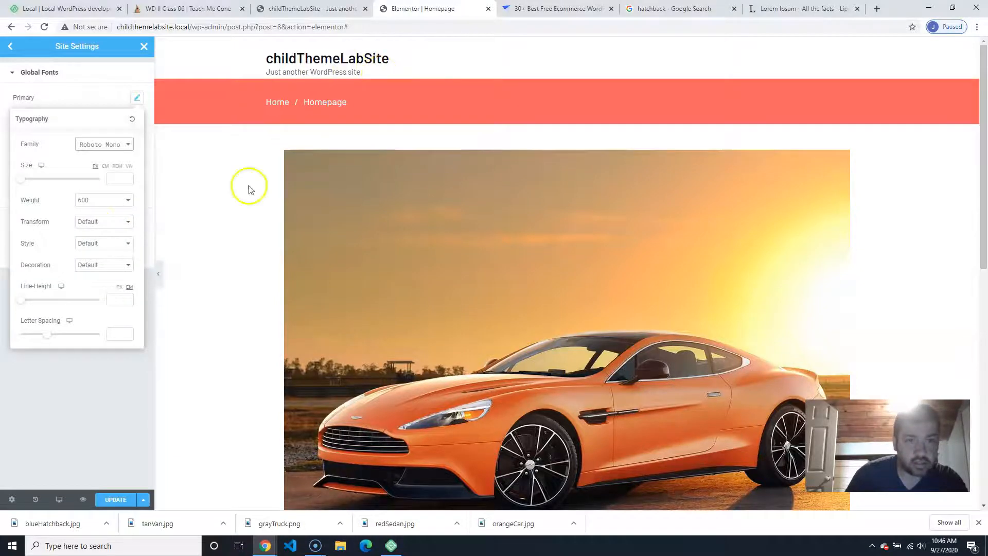
pyautogui.scroll(-10, 208, 269)
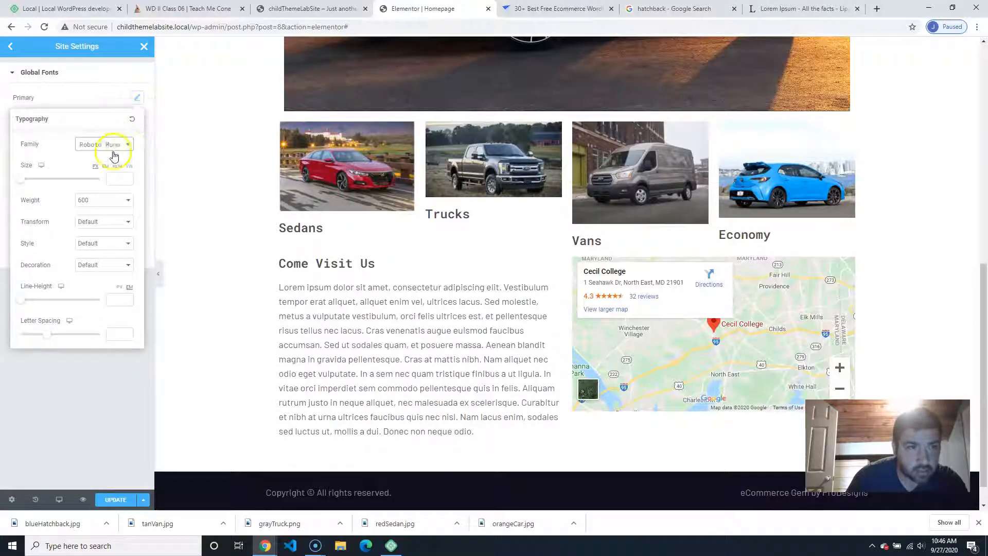
# - Try Rock Salt as the primary global font family and check it on the page headings
pyautogui.click(115, 146)
pyautogui.scroll(-3, 99, 249)
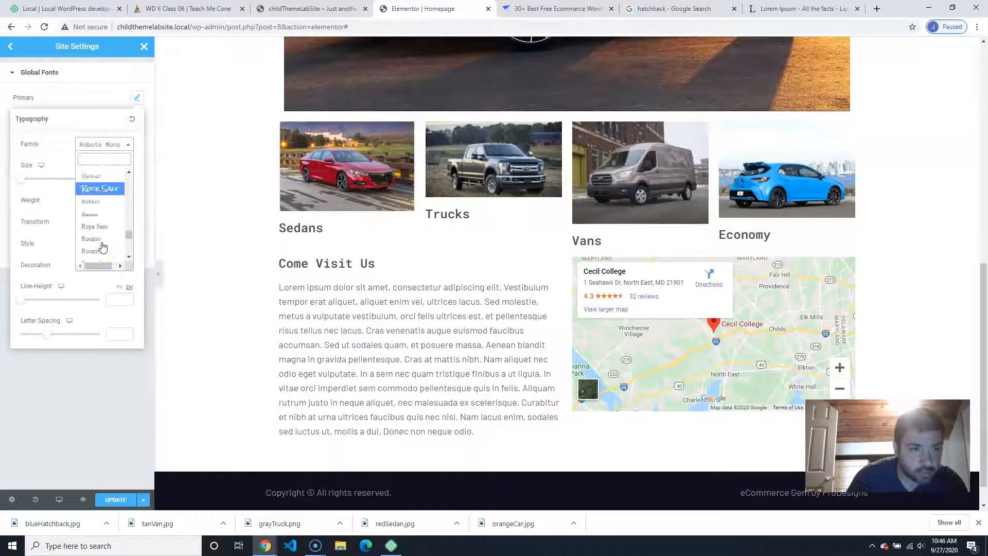
pyautogui.click(94, 193)
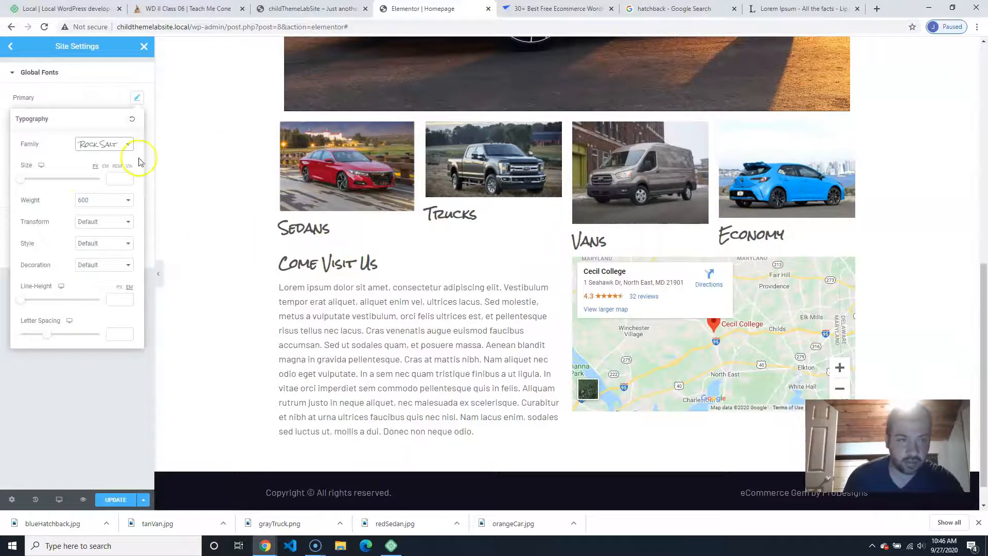
pyautogui.scroll(4, 385, 222)
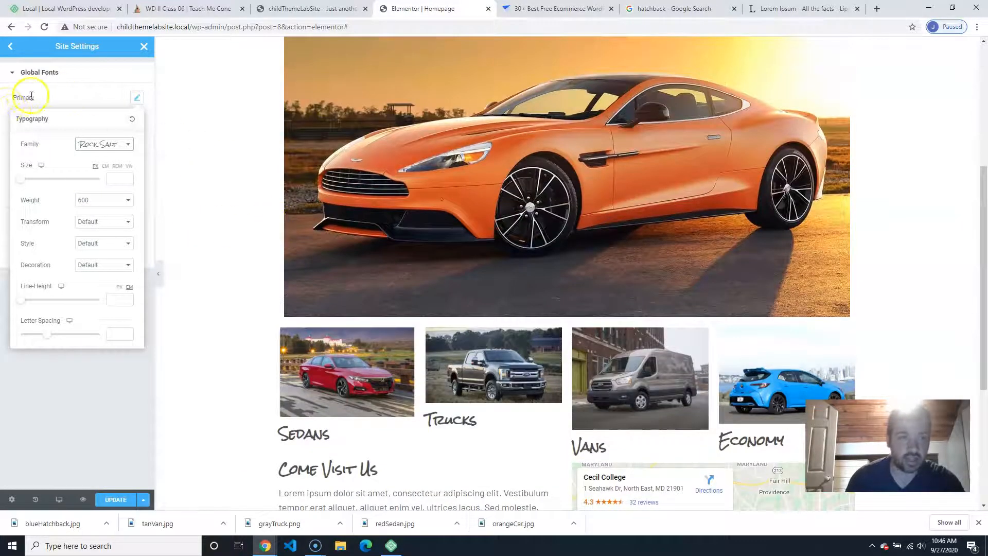
pyautogui.scroll(4, 313, 159)
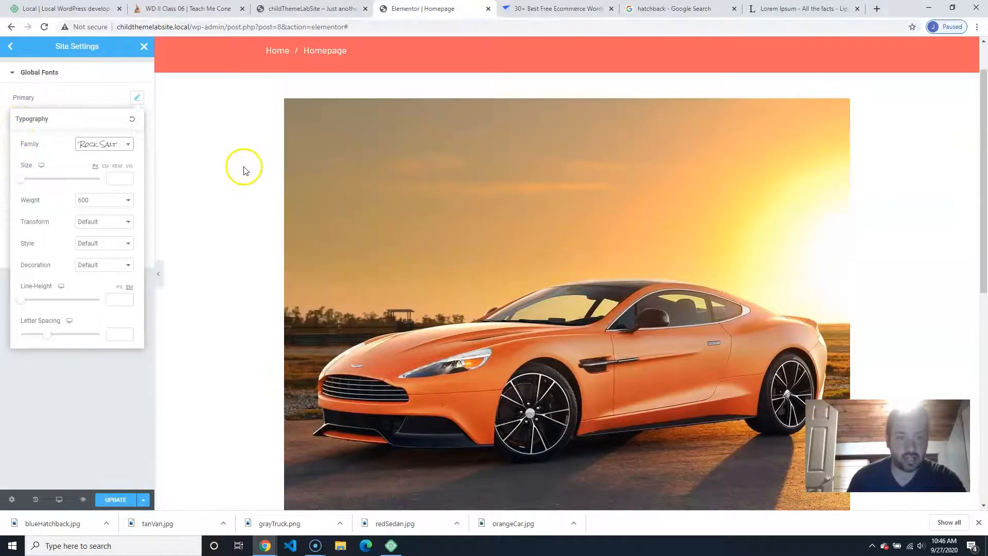
pyautogui.scroll(-6, 265, 240)
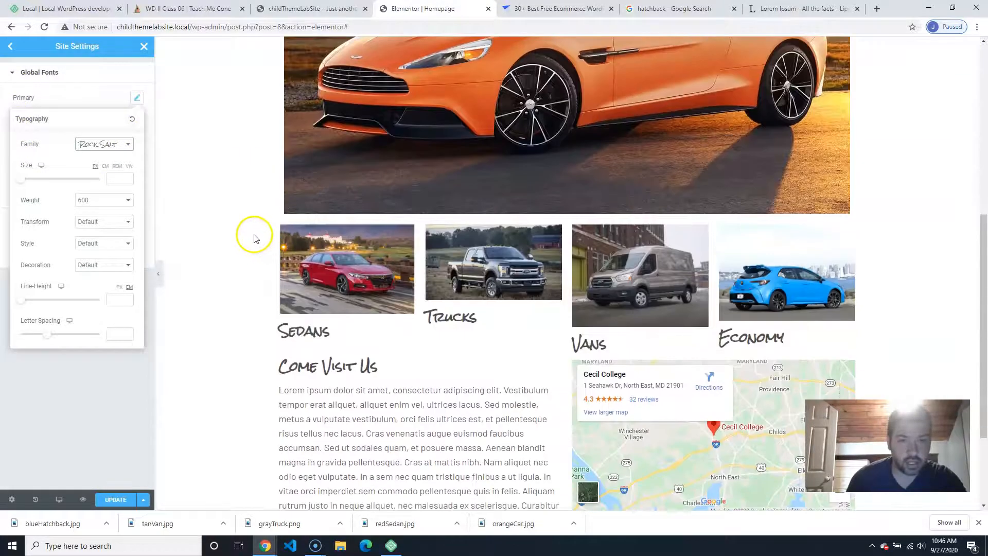
# - Set the primary global font family to Saira and close its typography settings
pyautogui.click(114, 144)
pyautogui.scroll(-2, 109, 216)
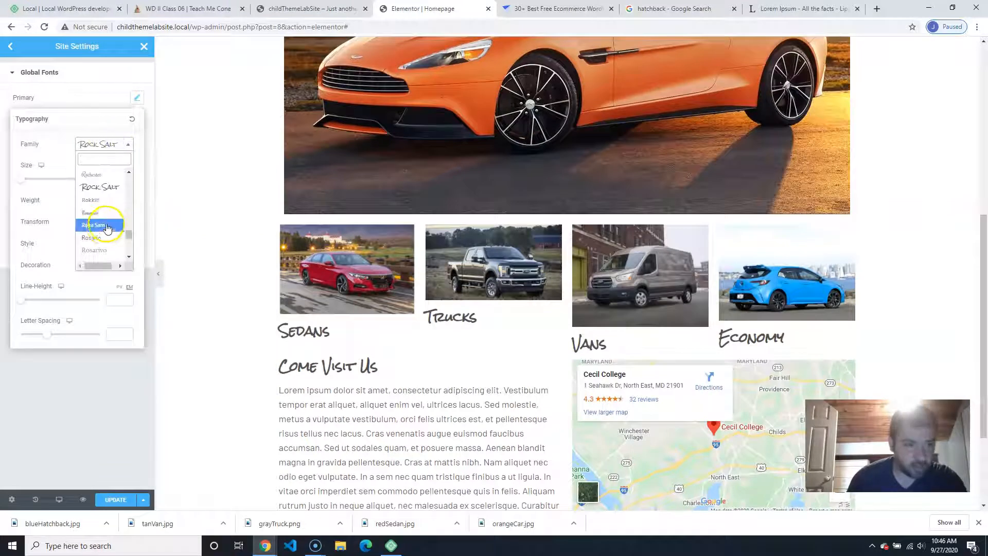
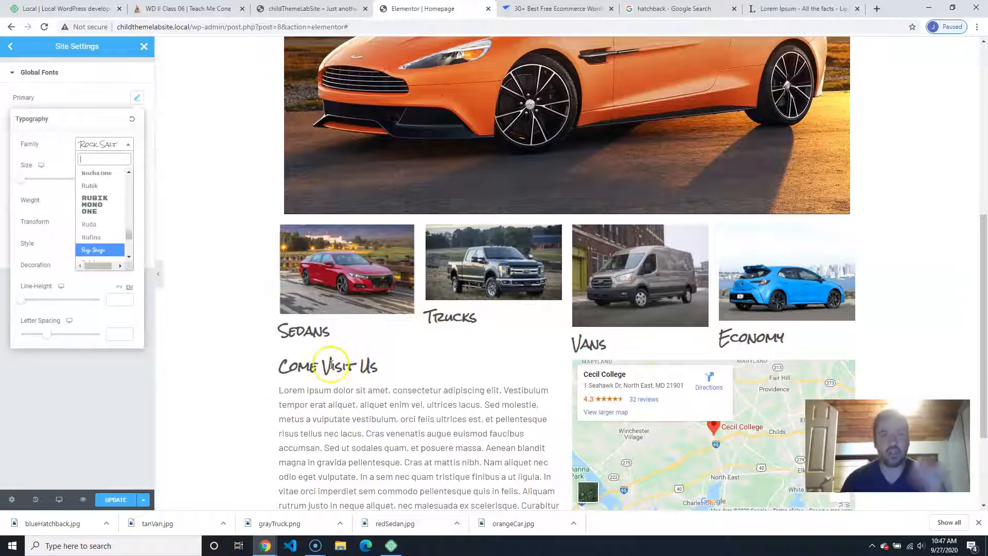
pyautogui.scroll(-3, 98, 239)
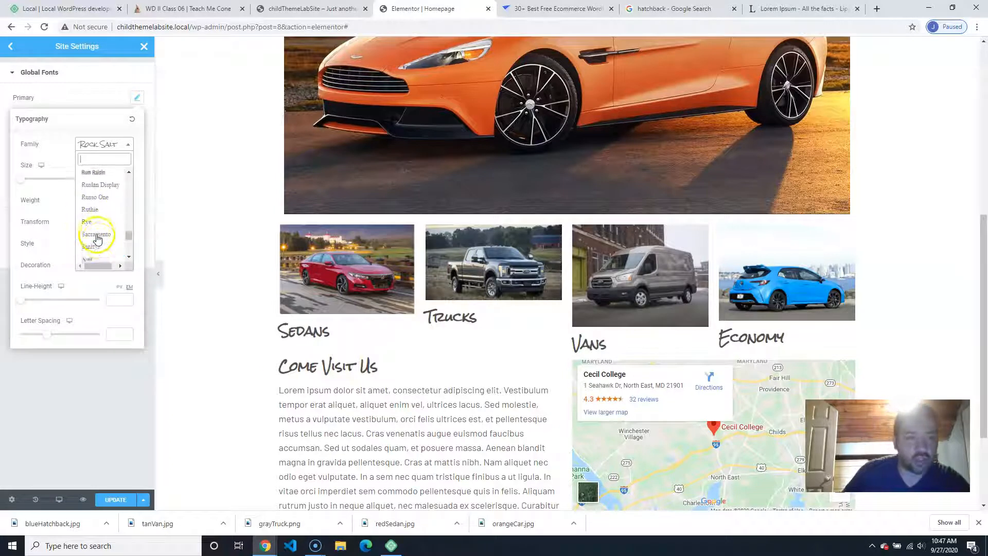
pyautogui.scroll(2, 103, 237)
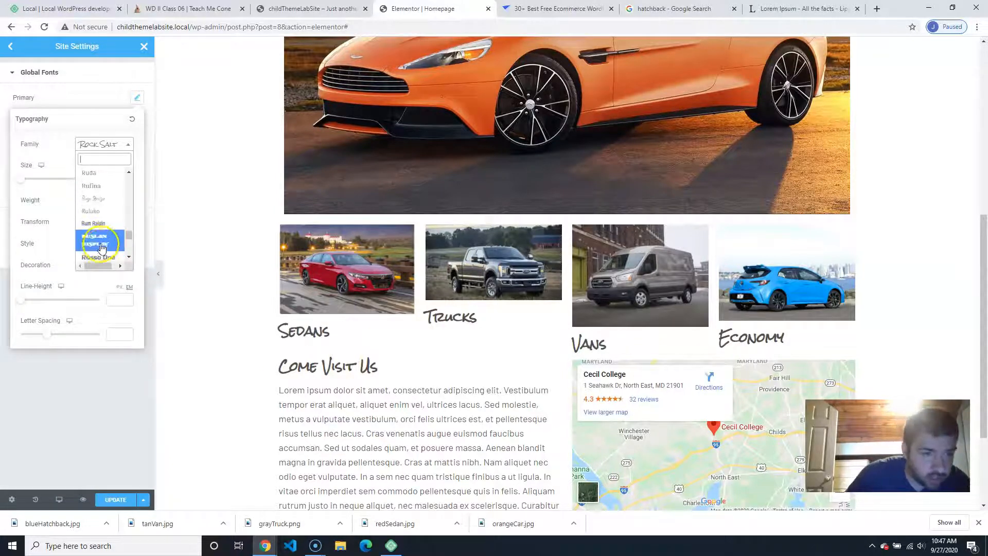
pyautogui.scroll(-4, 106, 229)
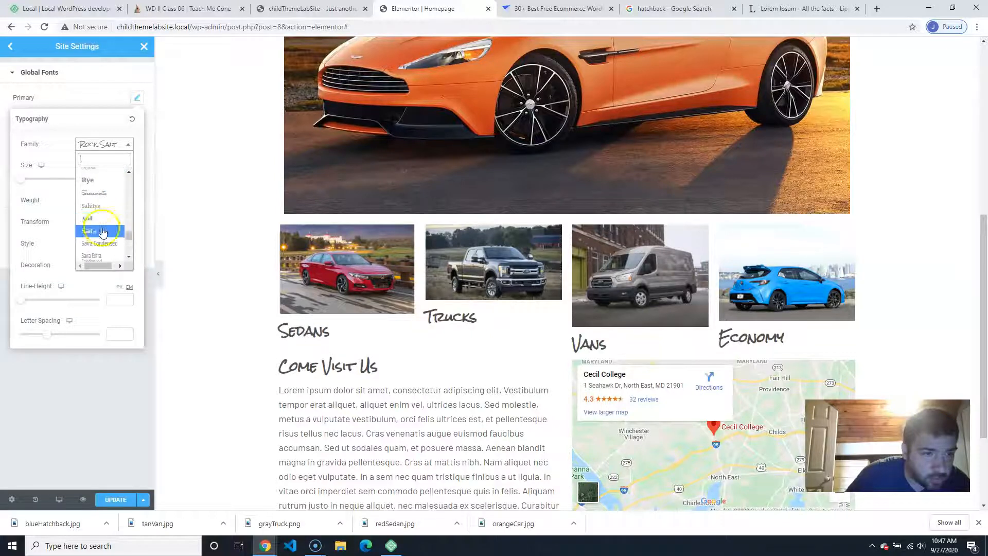
pyautogui.click(102, 231)
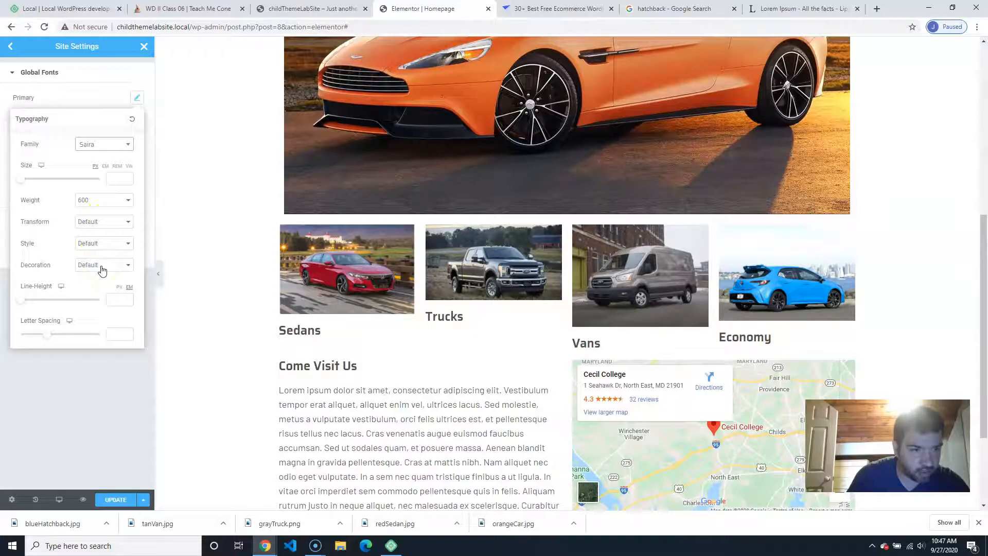
pyautogui.click(93, 381)
# - Set the secondary global font family to Roboto and close its typography settings
pyautogui.click(137, 119)
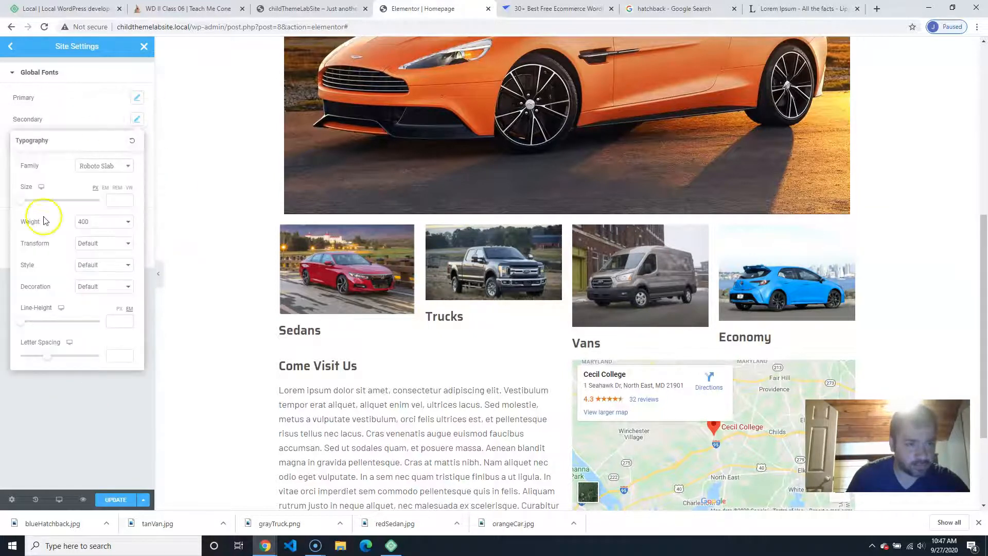
pyautogui.click(121, 170)
pyautogui.moveTo(129, 265); pyautogui.dragTo(128, 243)
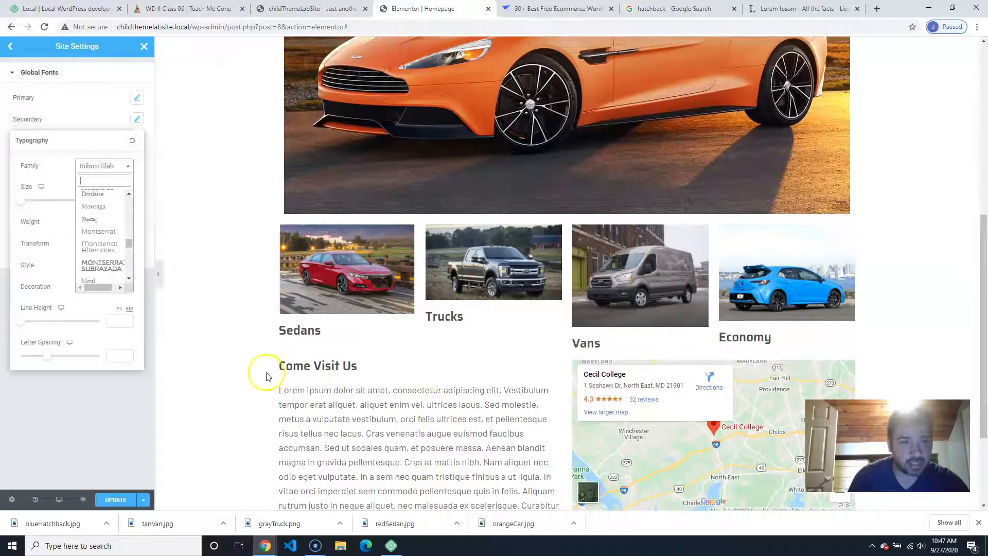
pyautogui.moveTo(128, 242); pyautogui.dragTo(128, 237)
pyautogui.click(92, 181)
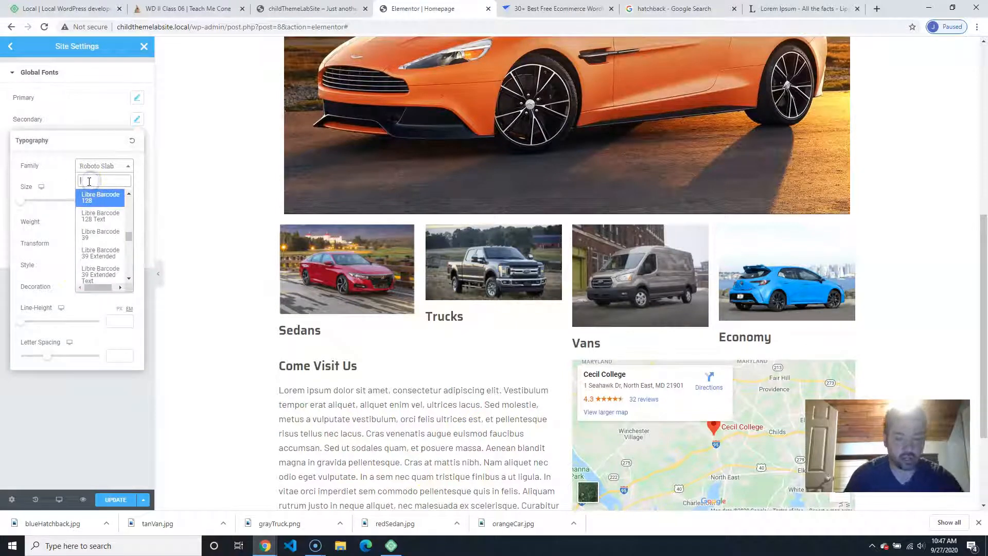
pyautogui.write('ro')
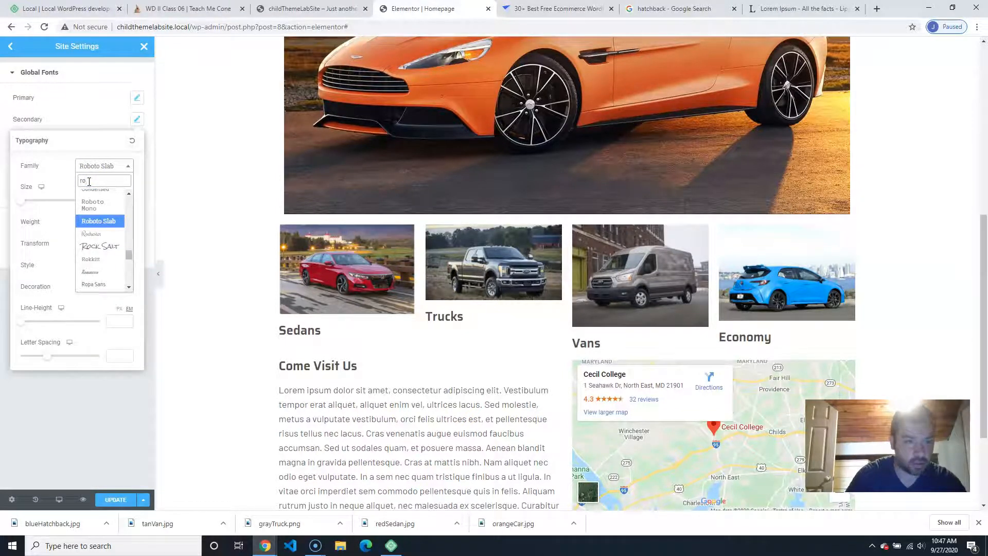
pyautogui.scroll(2, 95, 247)
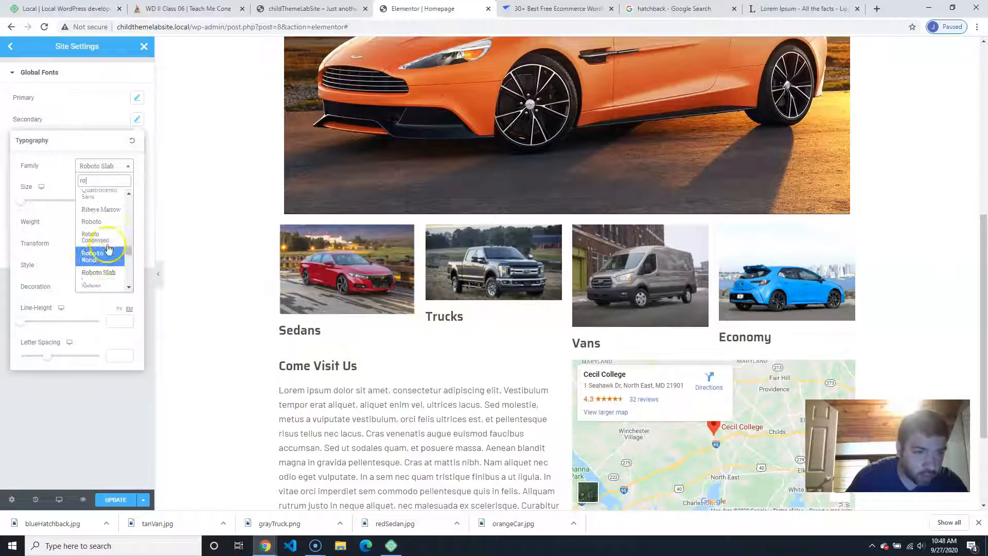
pyautogui.click(107, 230)
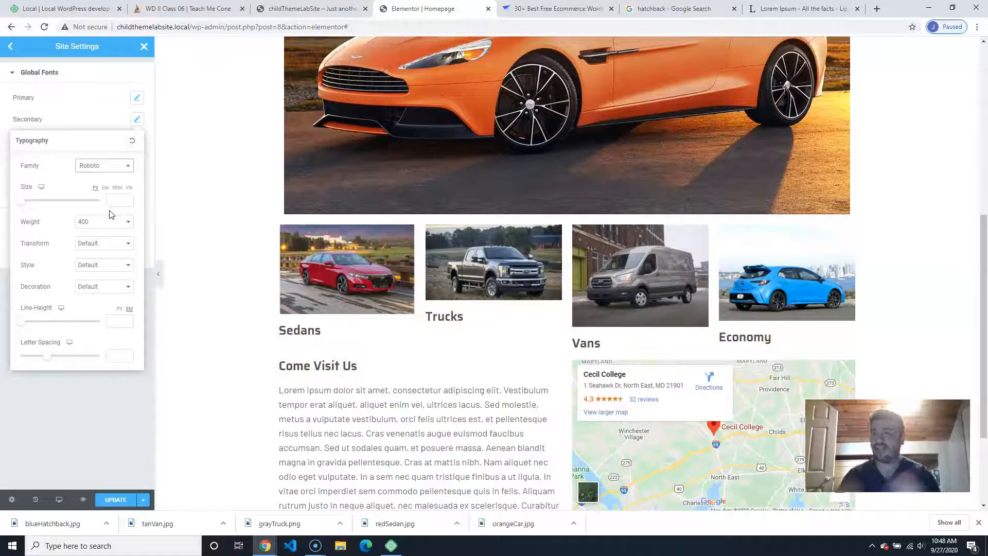
pyautogui.click(107, 215)
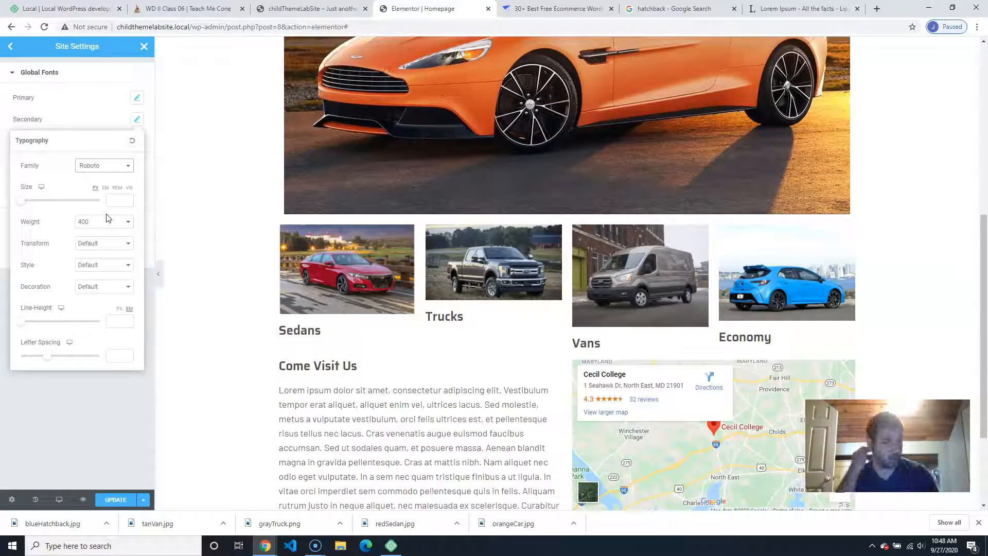
pyautogui.click(79, 202)
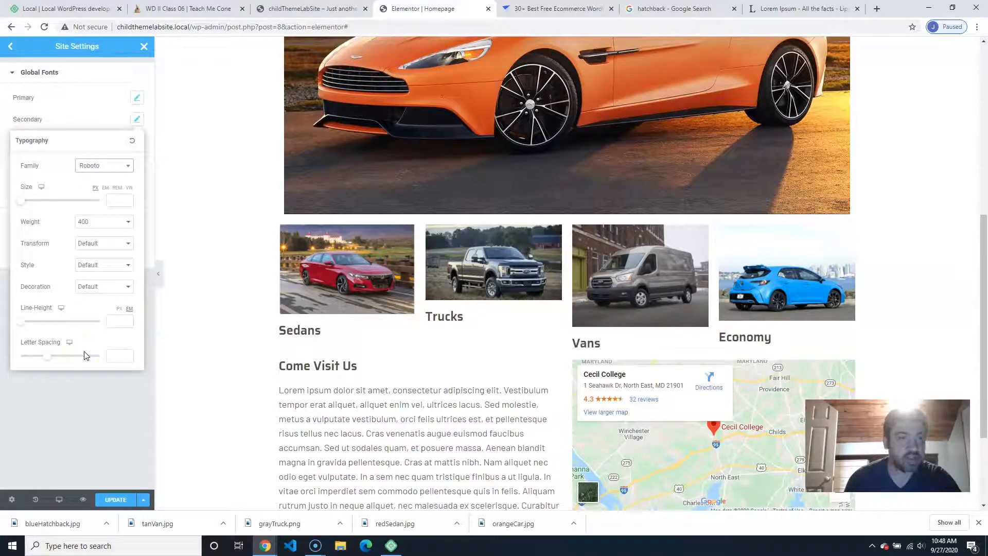
pyautogui.click(106, 415)
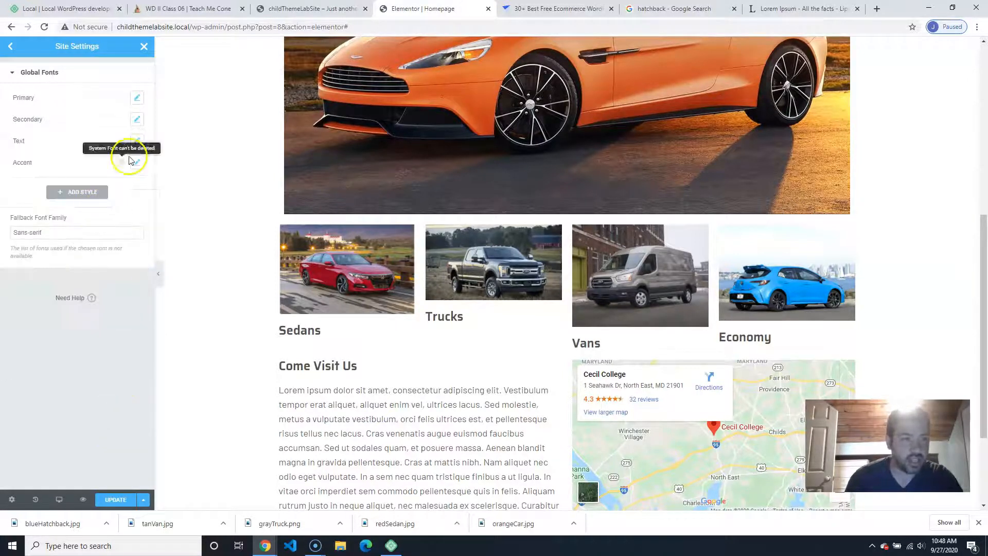
# - Set the global font family for Text to Roboto Mono and close its typography settings
pyautogui.click(138, 144)
pyautogui.click(86, 436)
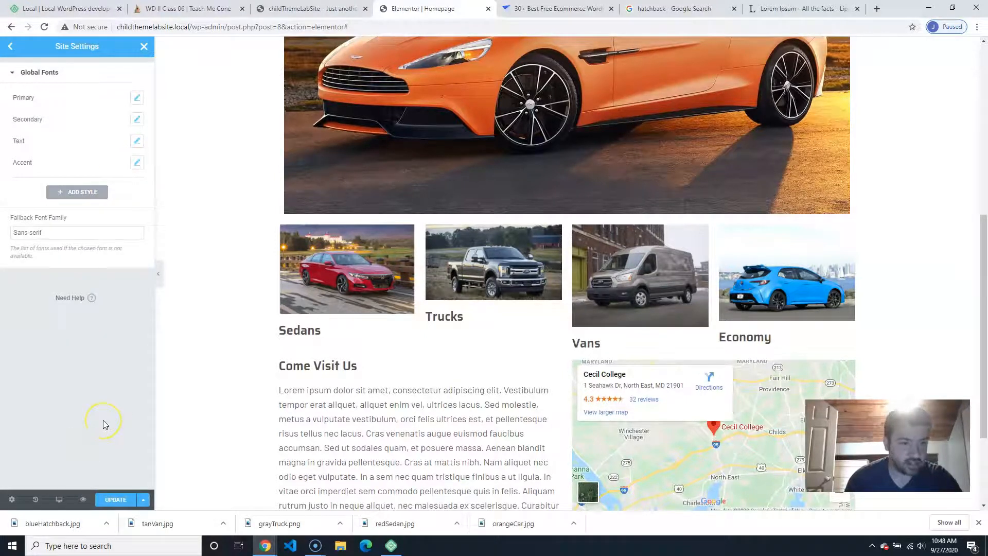
pyautogui.click(138, 142)
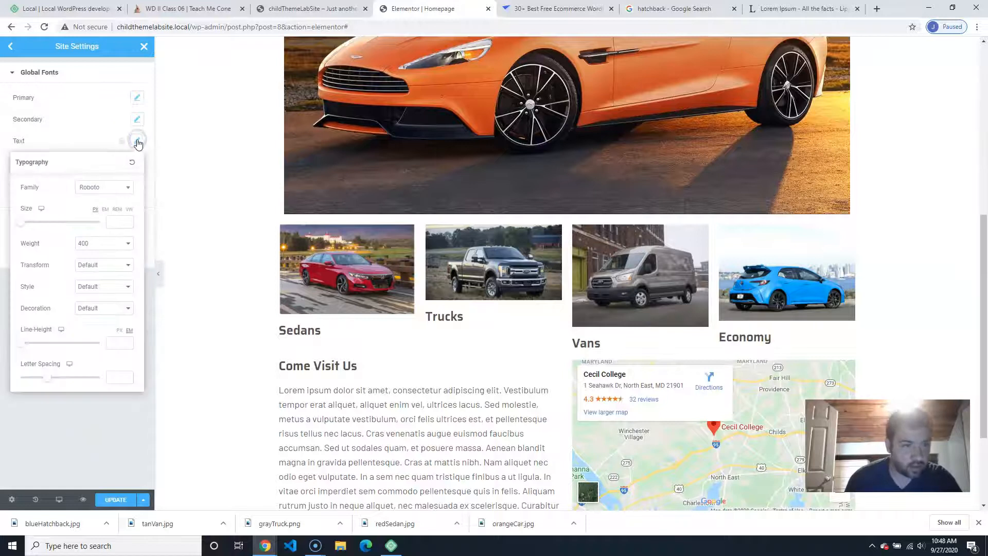
pyautogui.click(115, 187)
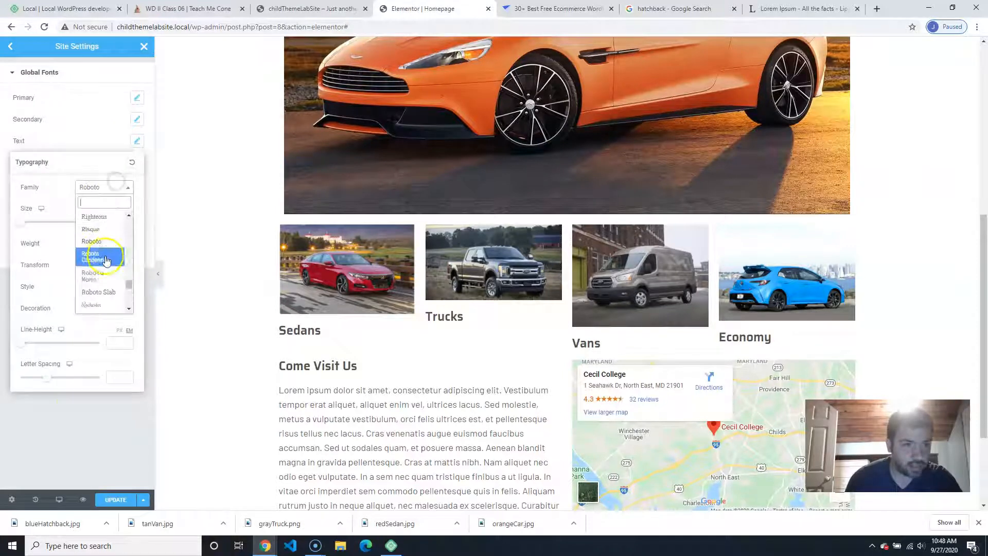
pyautogui.click(99, 283)
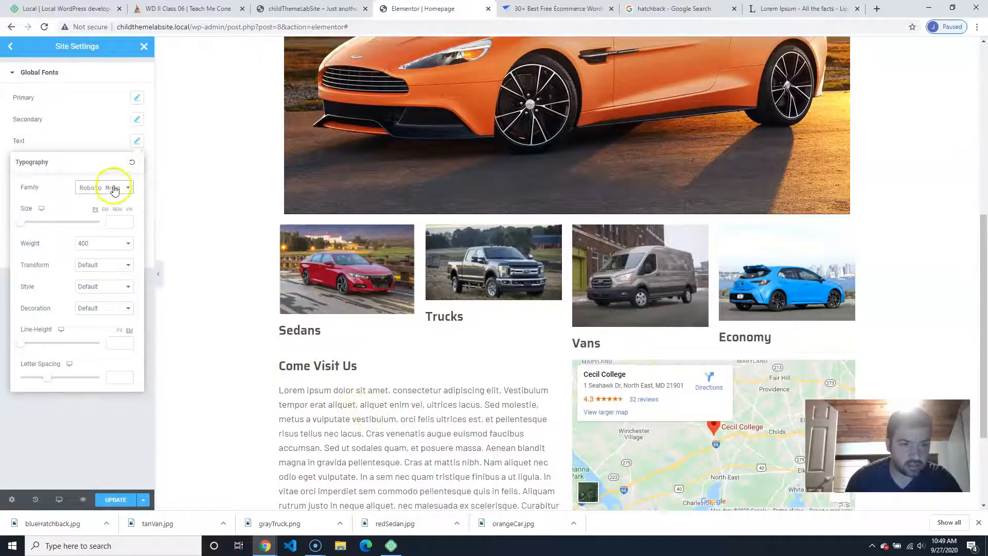
pyautogui.click(107, 419)
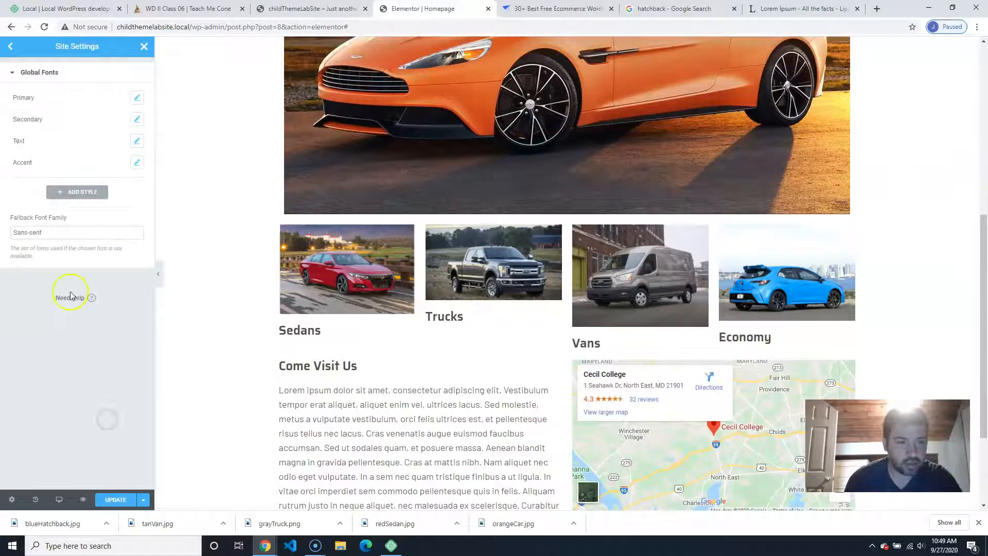
# - Examine the Theme Style typography options for body text, links and the heading levels against the page
pyautogui.click(10, 46)
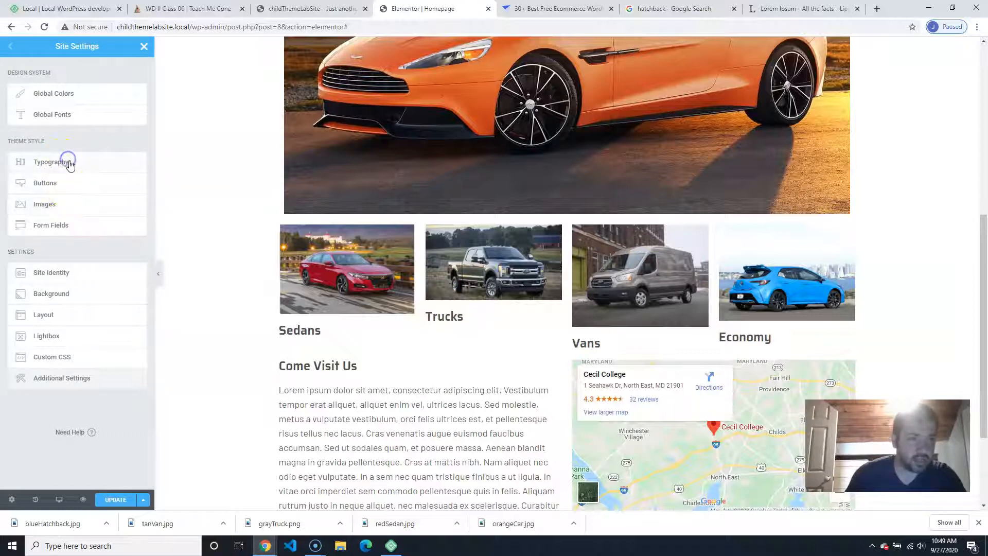
pyautogui.click(64, 161)
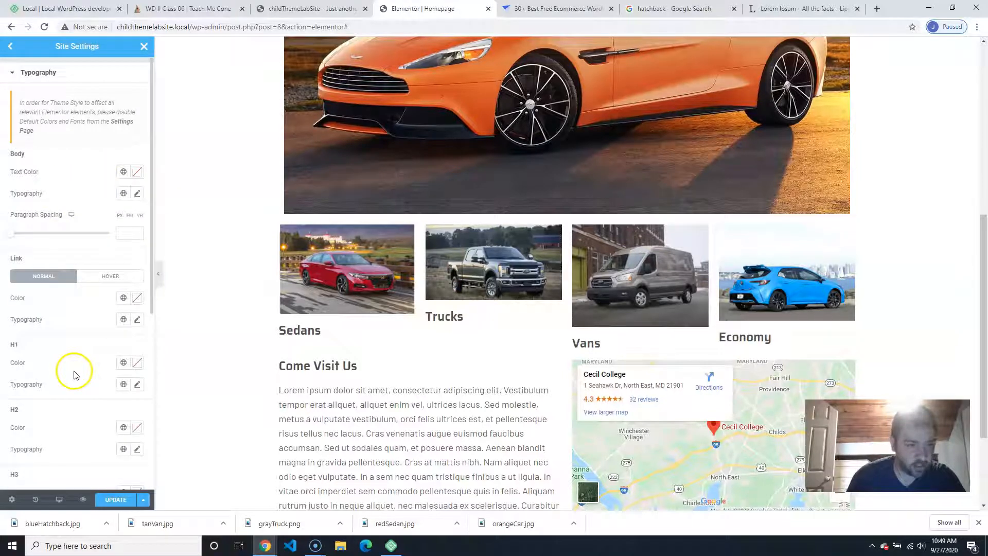
pyautogui.scroll(-1, 74, 376)
pyautogui.scroll(-3, 74, 376)
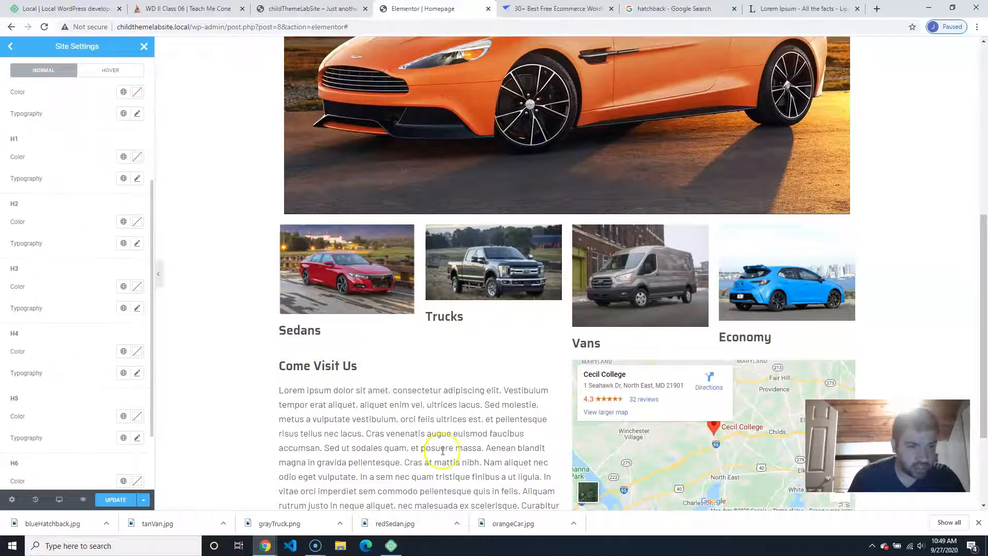
pyautogui.scroll(2, 79, 331)
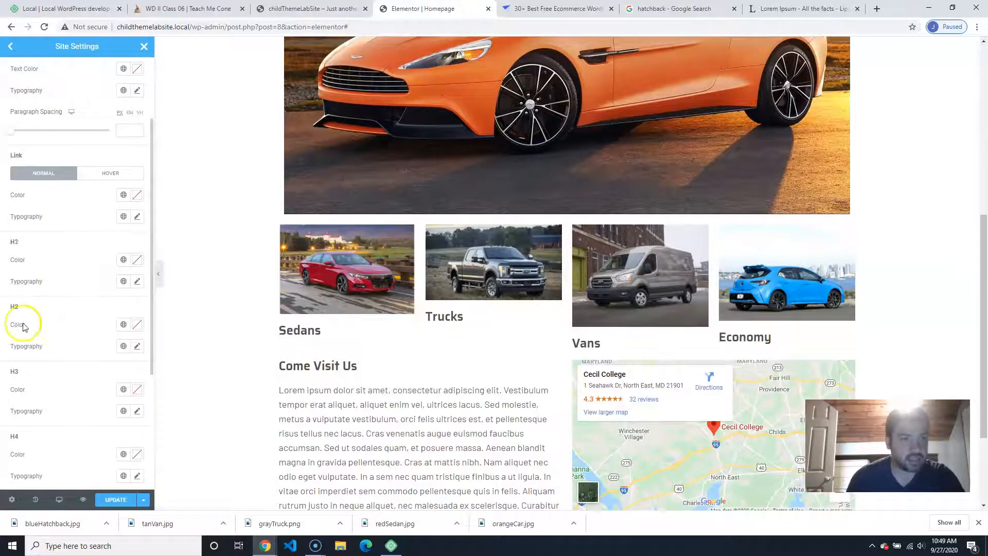
pyautogui.scroll(2, 30, 299)
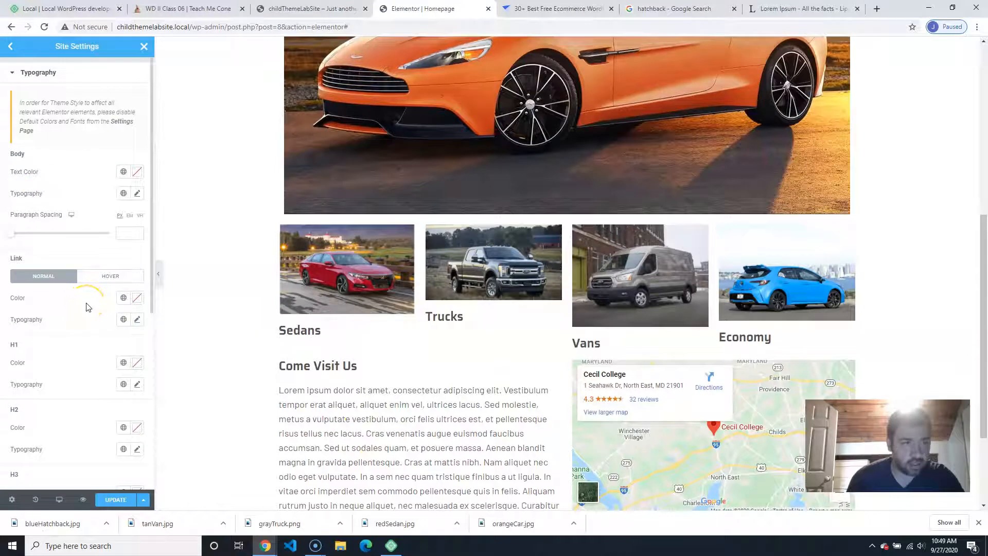
pyautogui.scroll(-5, 88, 307)
pyautogui.scroll(5, 85, 313)
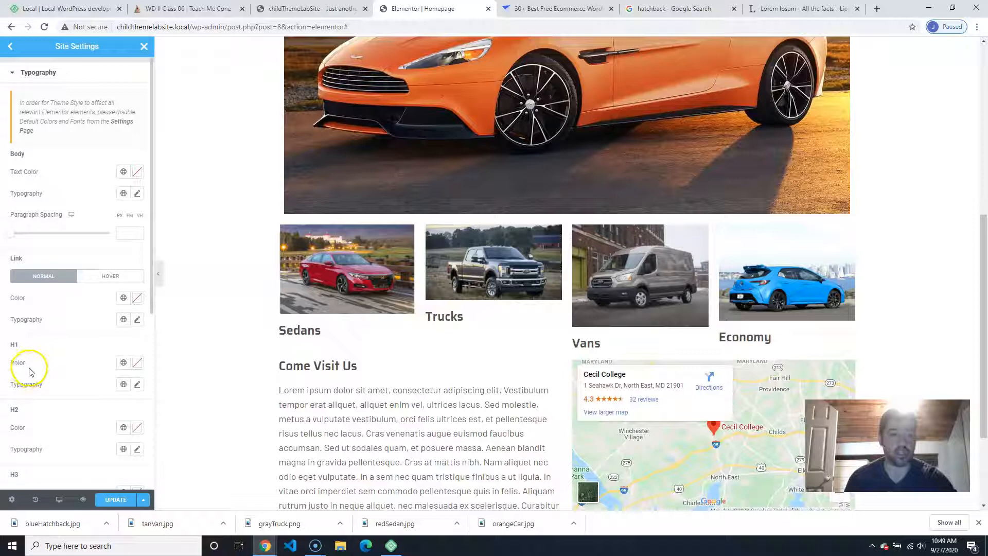
pyautogui.scroll(-2, 27, 406)
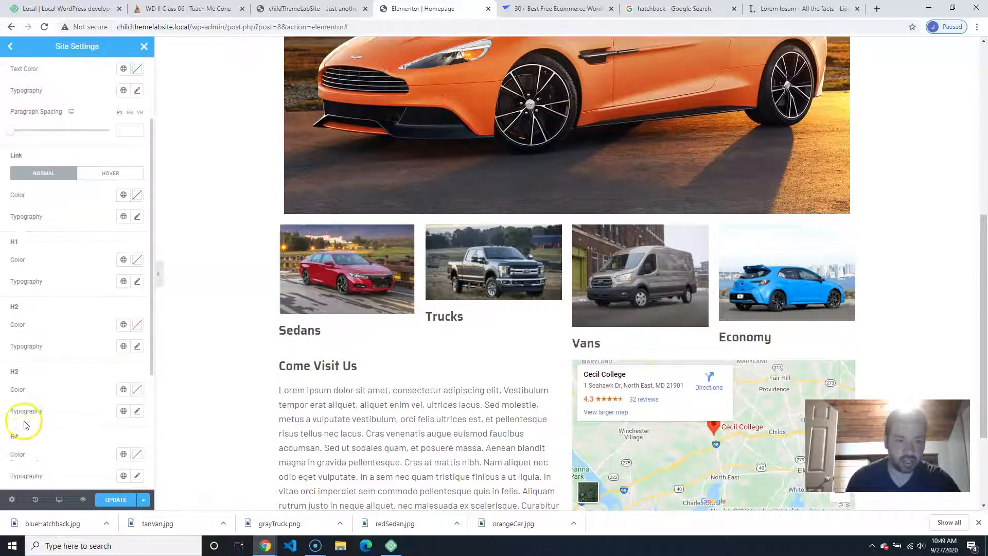
pyautogui.scroll(8, 419, 304)
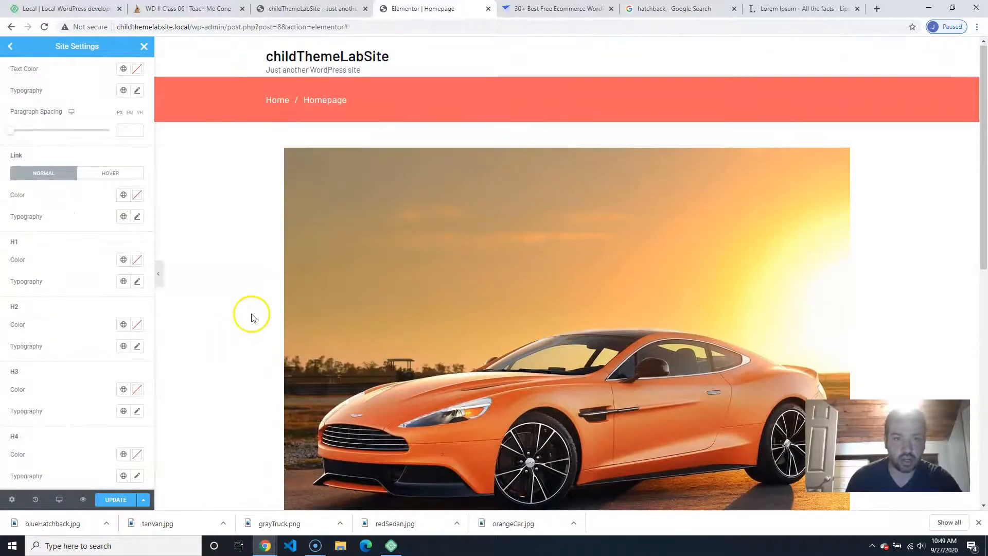
pyautogui.scroll(-4, 251, 317)
# - Switch from the Typography to the Images settings of the theme style
pyautogui.click(10, 46)
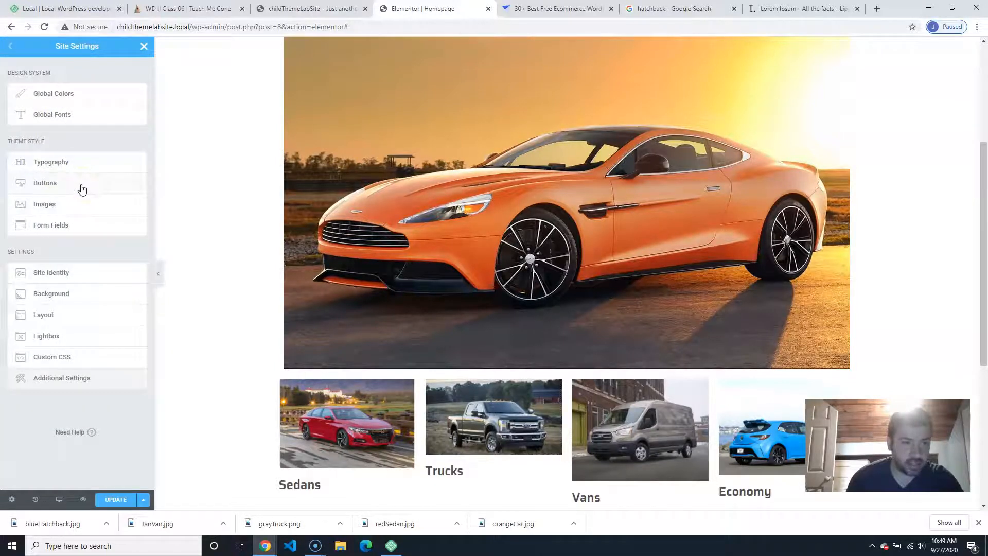
pyautogui.click(69, 210)
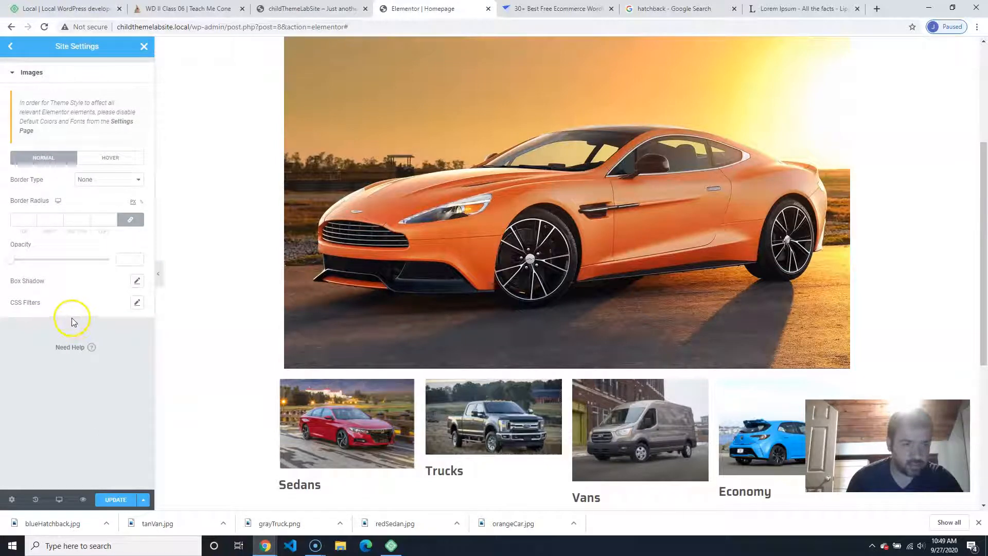
# - Set the site name to "Cone's Auto Emporium" and the site description to "Get them outta here!" in the Site Identity settings
pyautogui.click(12, 48)
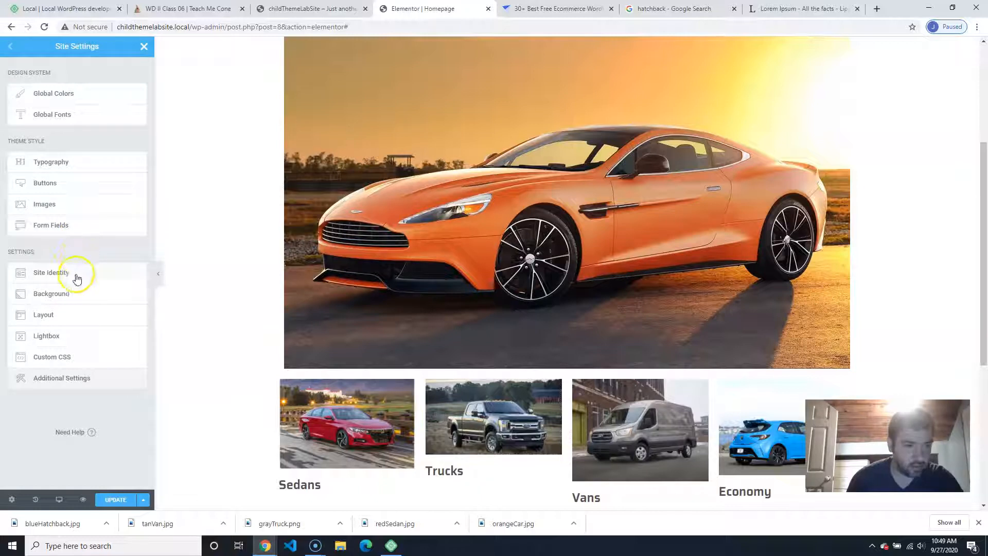
pyautogui.click(76, 278)
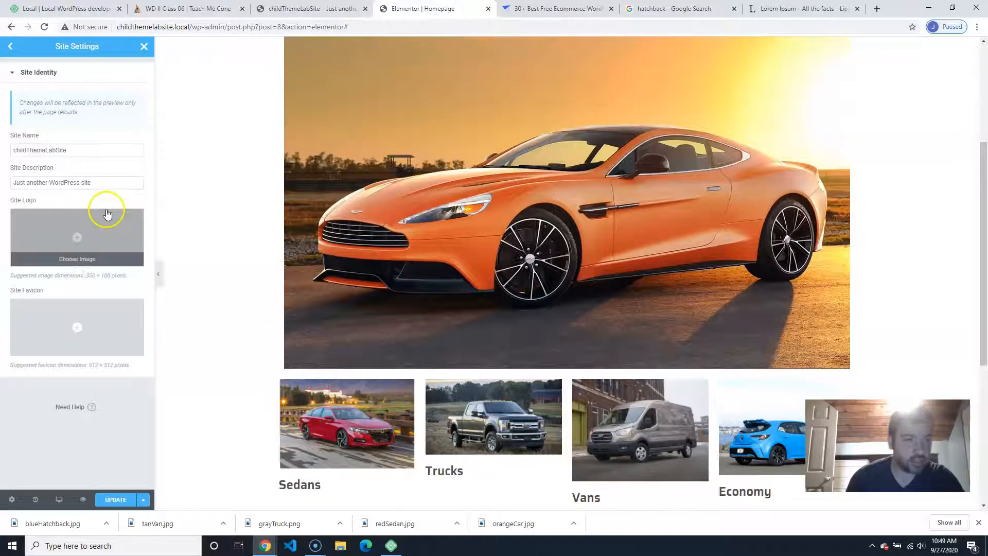
pyautogui.scroll(4, 256, 223)
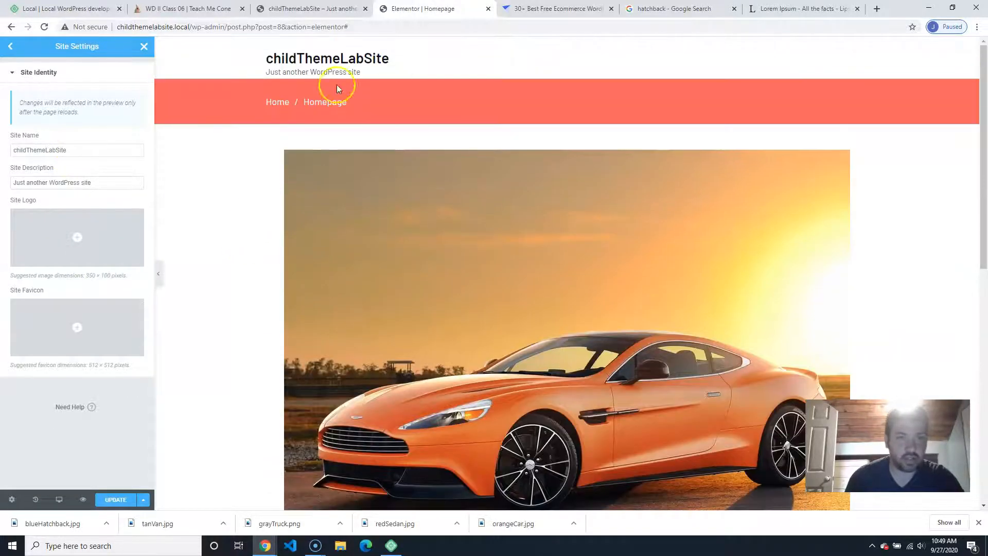
pyautogui.doubleClick(94, 150)
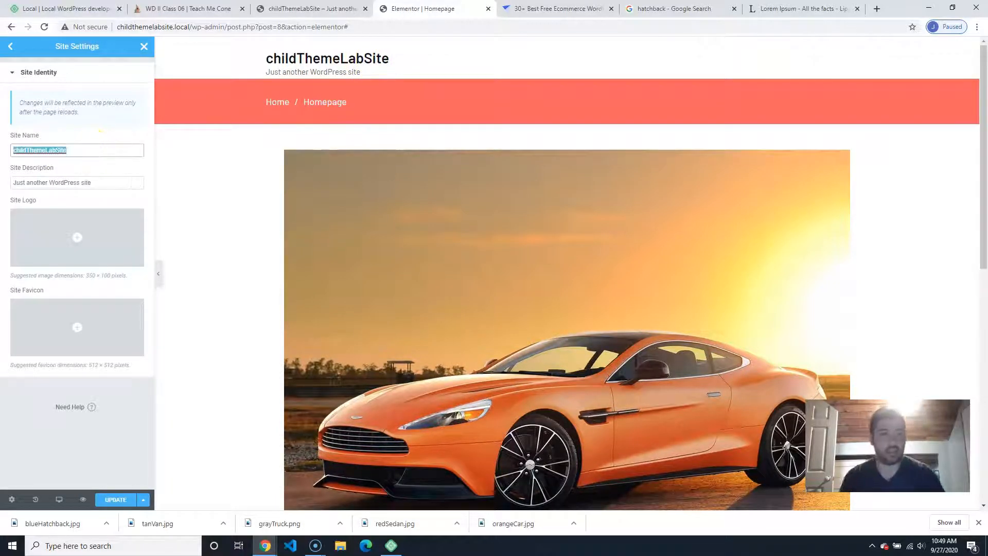
pyautogui.write('O')
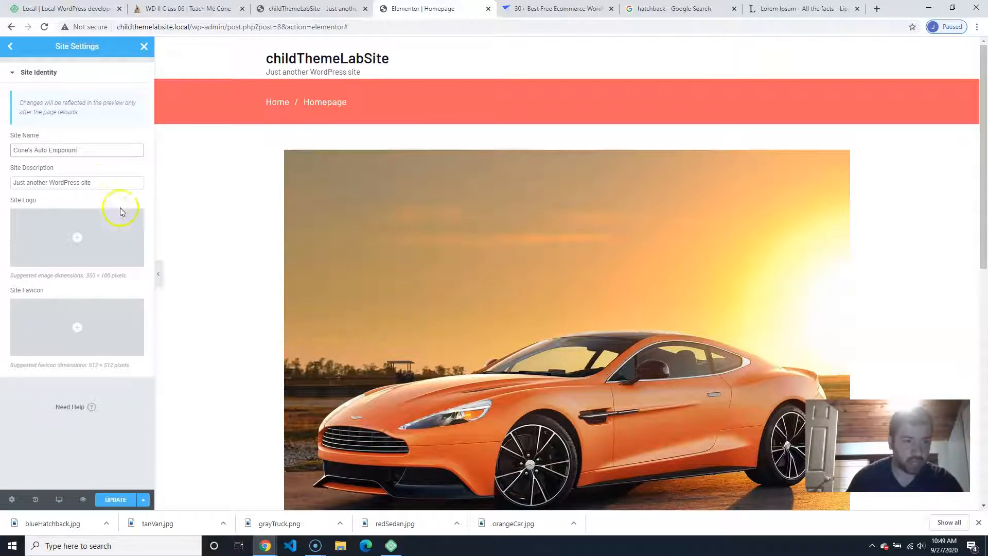
pyautogui.moveTo(100, 182); pyautogui.dragTo(4, 178)
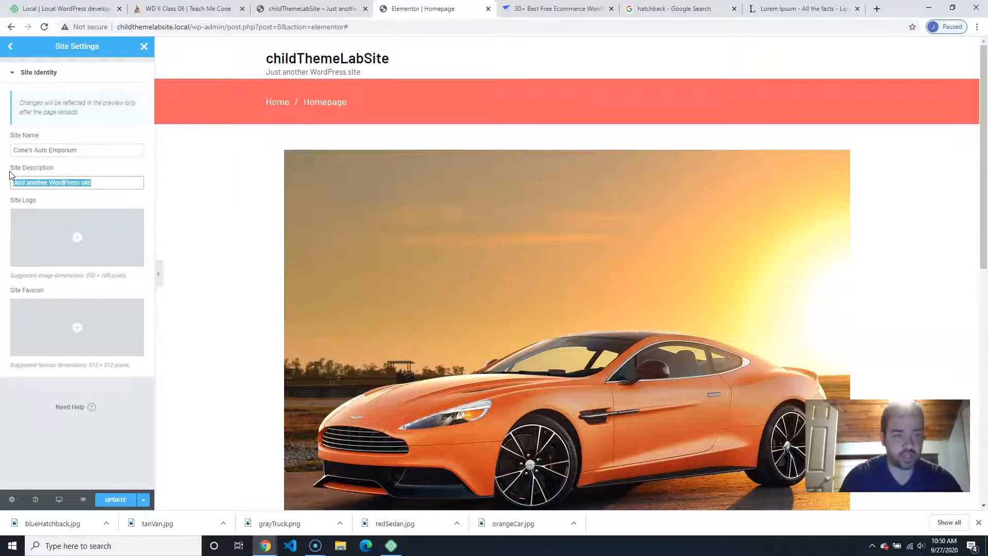
pyautogui.write('Get them outta here!')
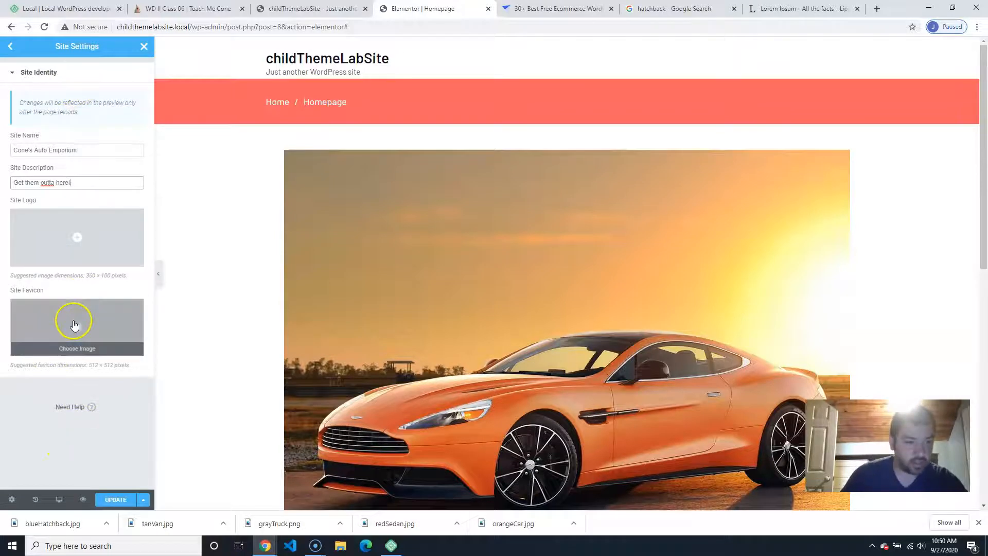
# - Open the site's Background settings and try a gradient background with the first color's location at 16
pyautogui.click(11, 46)
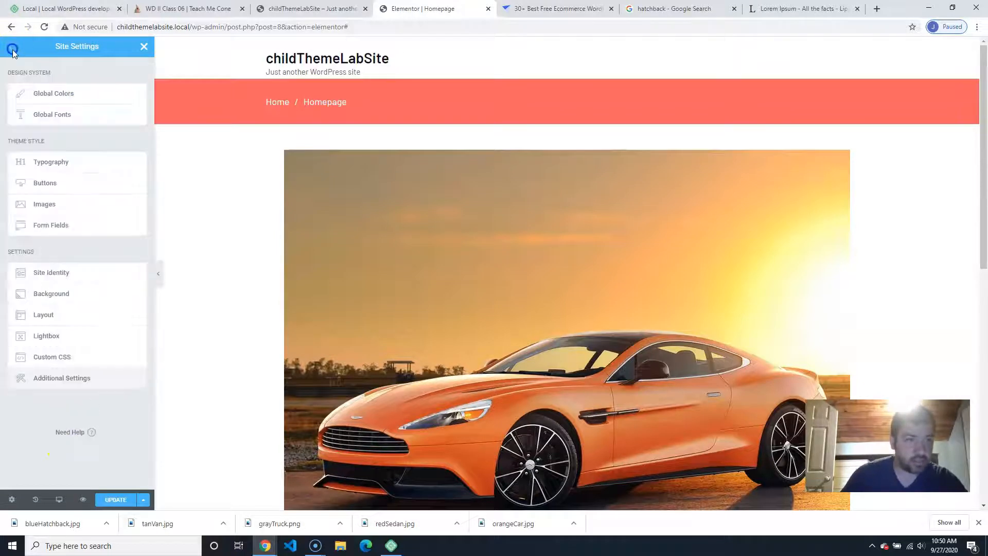
pyautogui.click(93, 296)
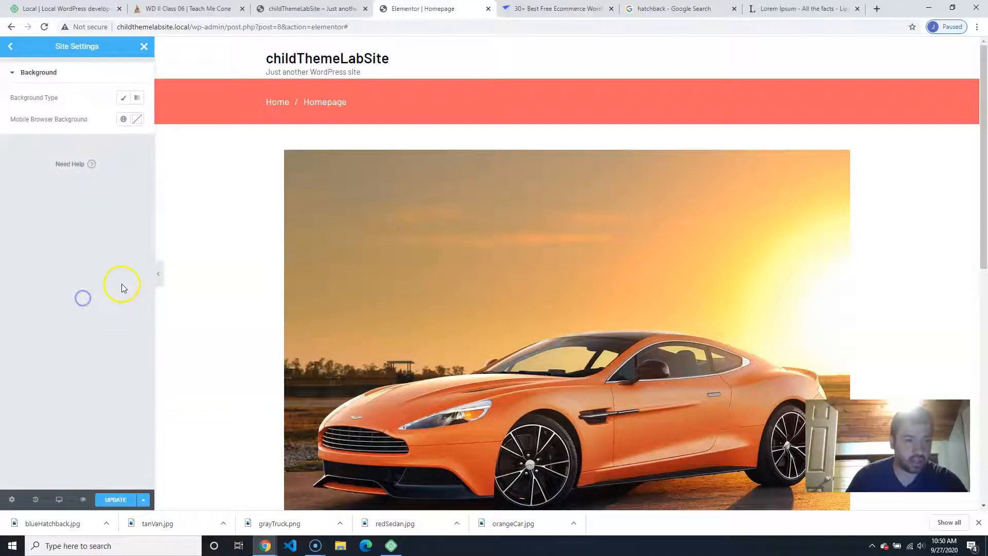
pyautogui.click(135, 98)
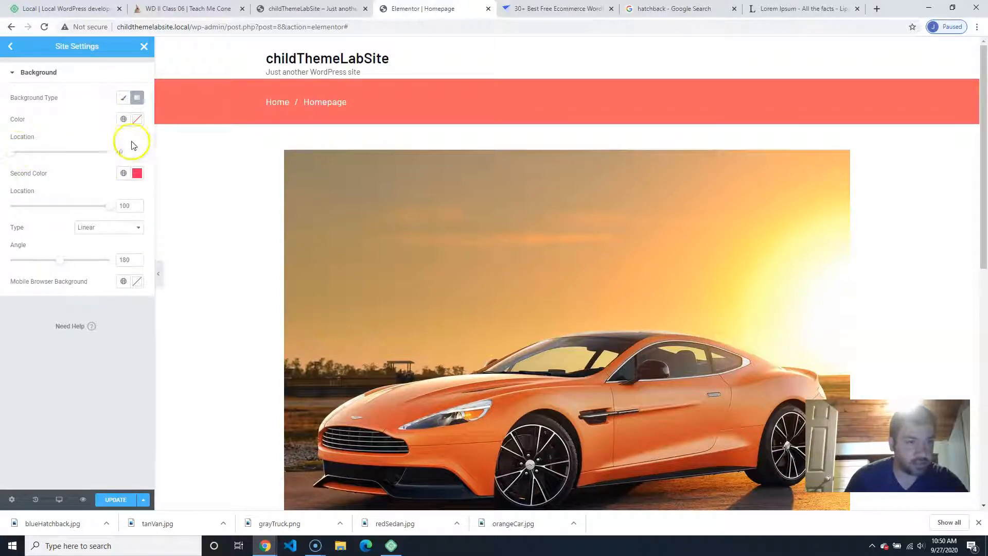
pyautogui.moveTo(10, 151)
pyautogui.mouseDown()
pyautogui.moveTo(47, 153)
pyautogui.moveTo(8, 153)
pyautogui.mouseUp()
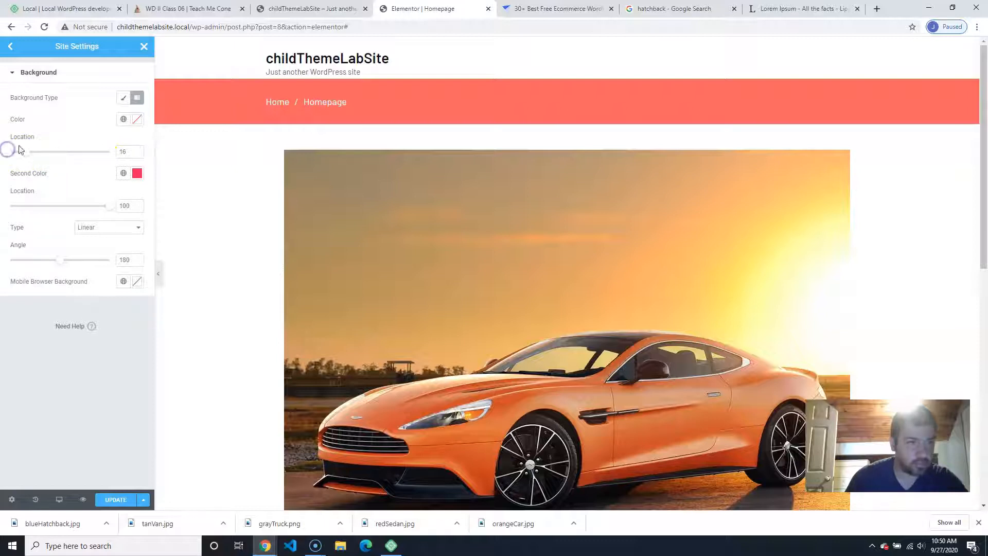
# - Switch the site background to the solid color type and set its color to light gray #C0C0C0
pyautogui.click(123, 97)
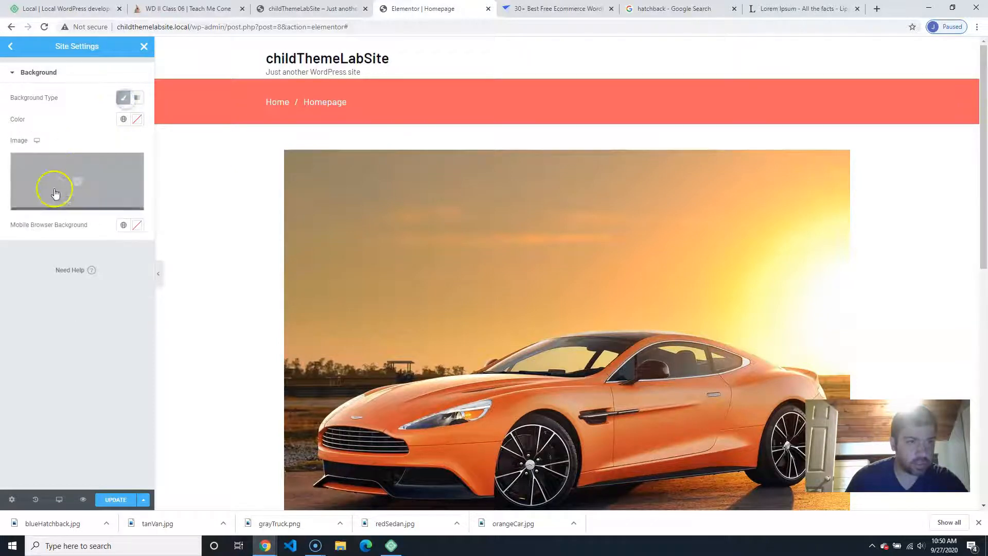
pyautogui.click(137, 121)
pyautogui.moveTo(44, 192); pyautogui.dragTo(11, 187)
pyautogui.scroll(-9, 463, 324)
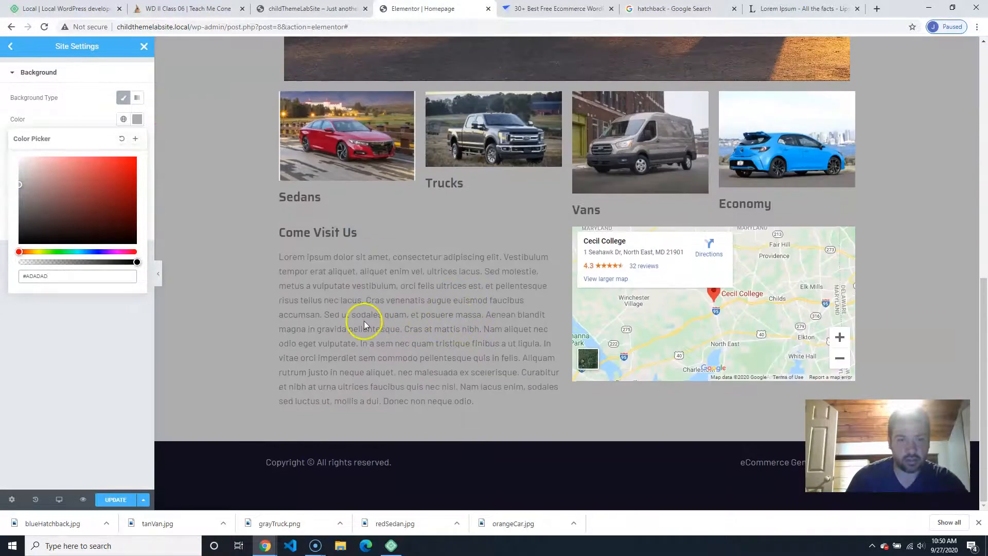
pyautogui.scroll(10, 364, 320)
pyautogui.moveTo(18, 180); pyautogui.dragTo(12, 181)
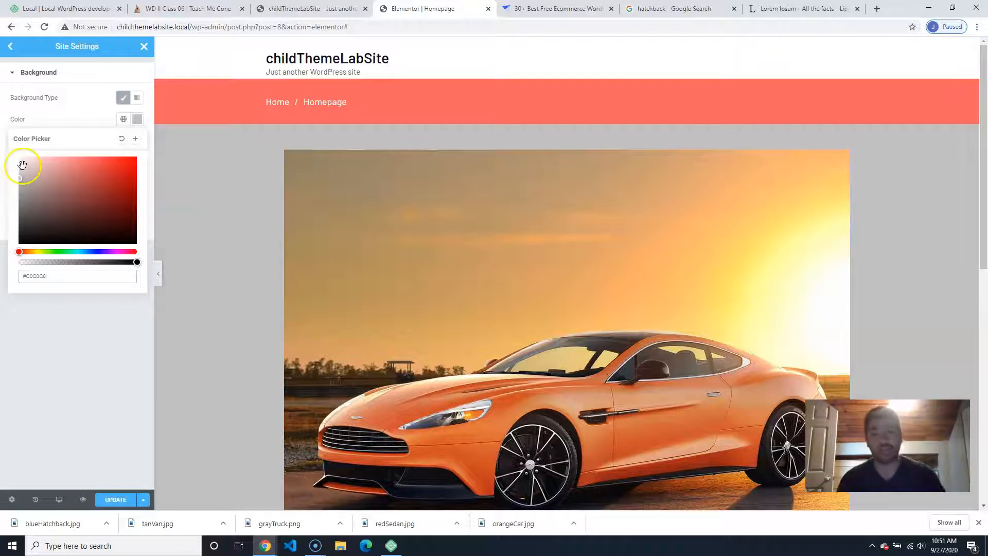
pyautogui.click(29, 297)
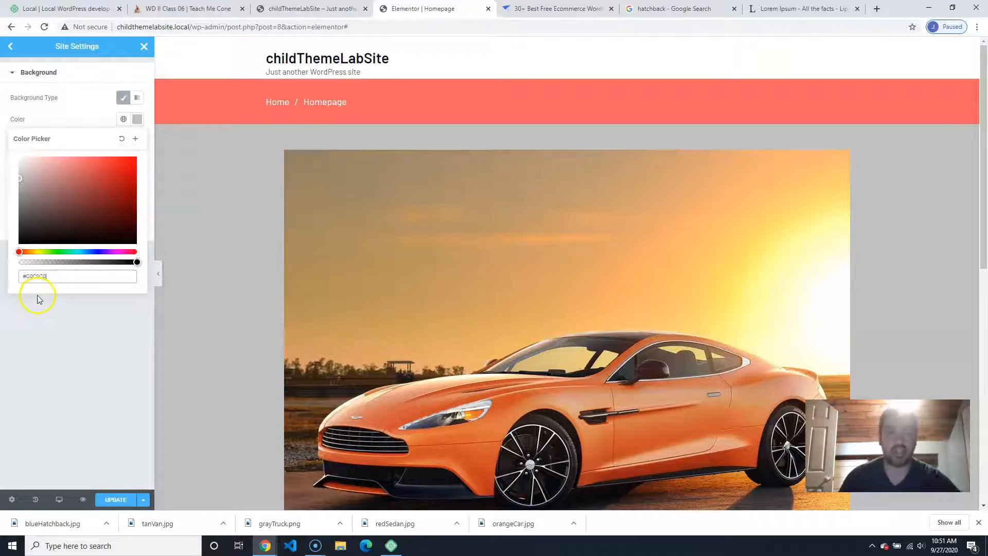
pyautogui.click(64, 335)
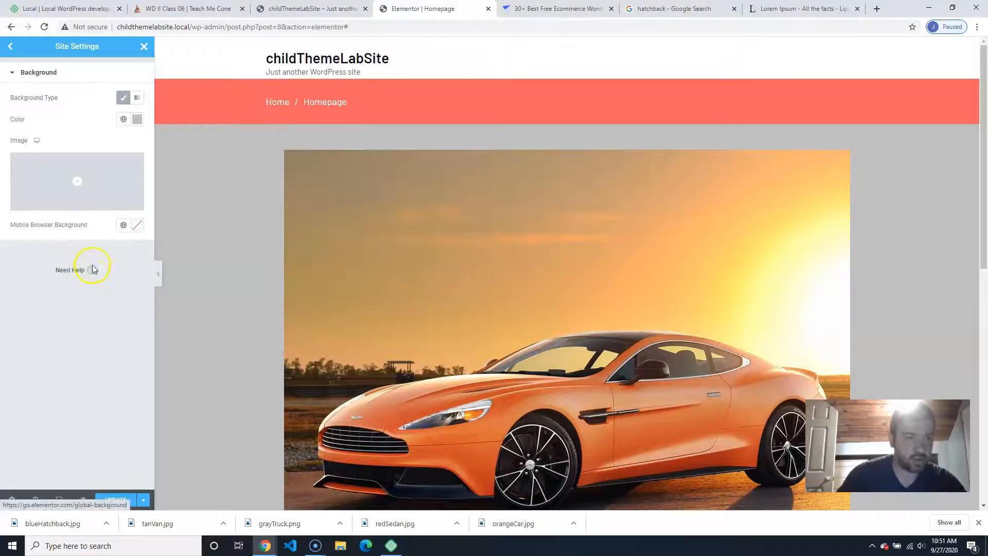
# - Save the site settings changes, then leave Site Settings and look over the homepage
pyautogui.click(10, 46)
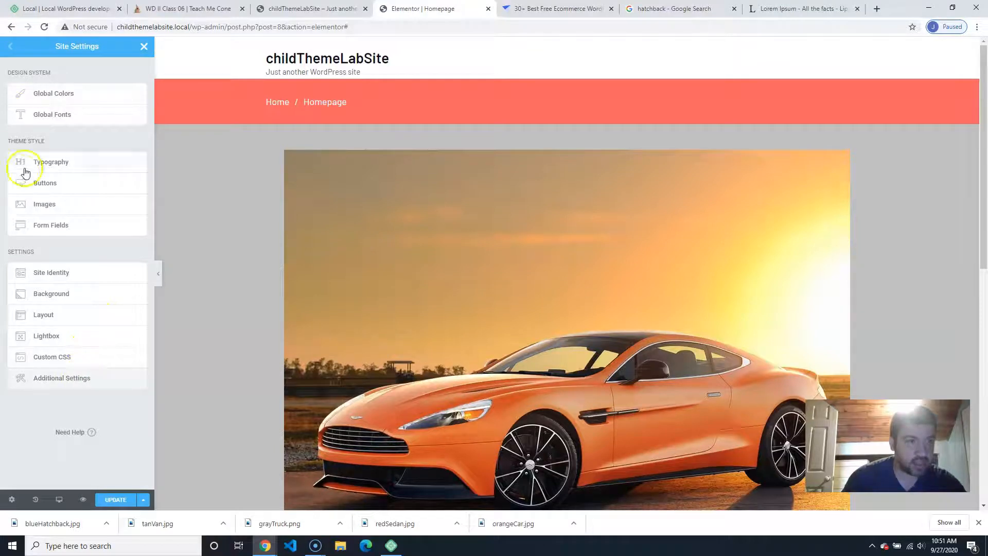
pyautogui.click(113, 499)
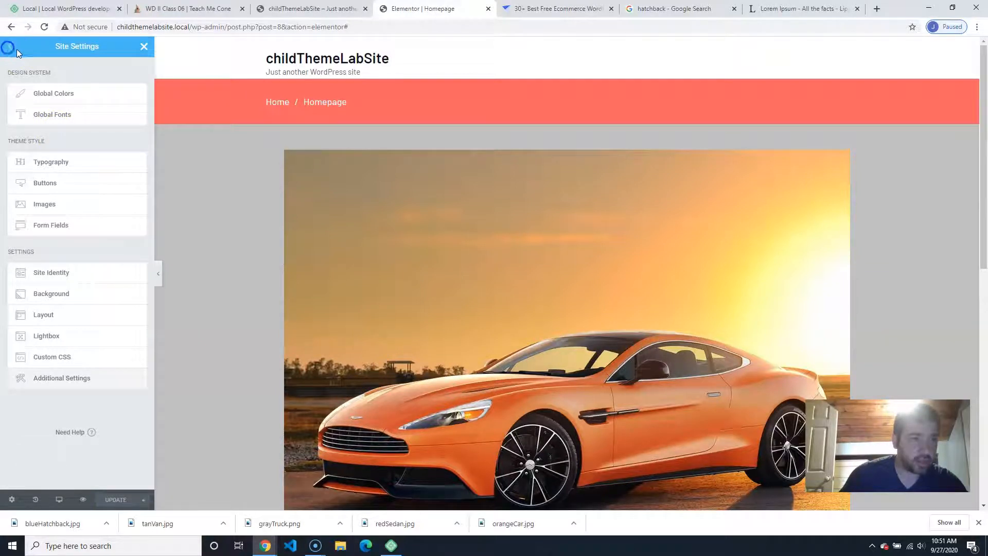
pyautogui.click(144, 46)
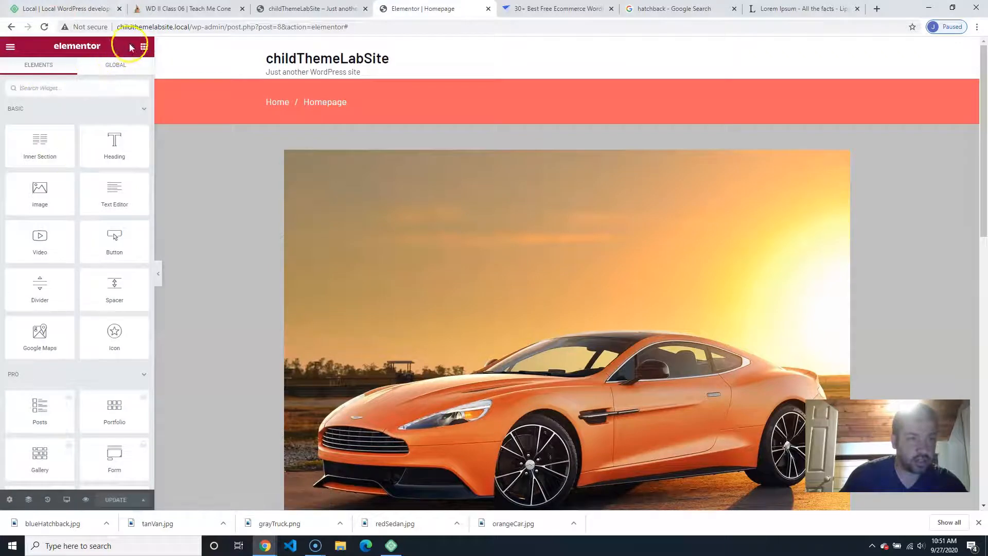
pyautogui.scroll(-12, 250, 305)
pyautogui.scroll(6, 218, 301)
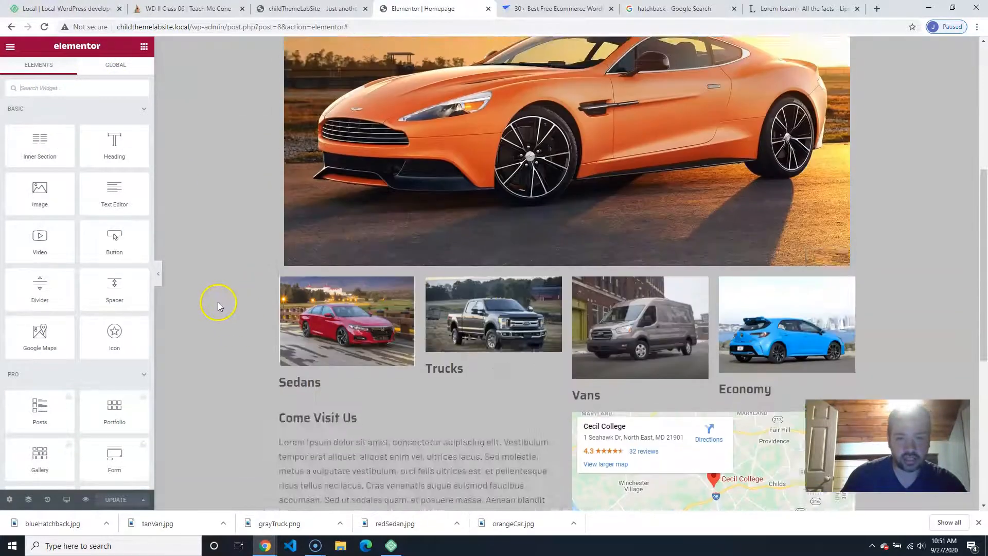
pyautogui.scroll(6, 241, 286)
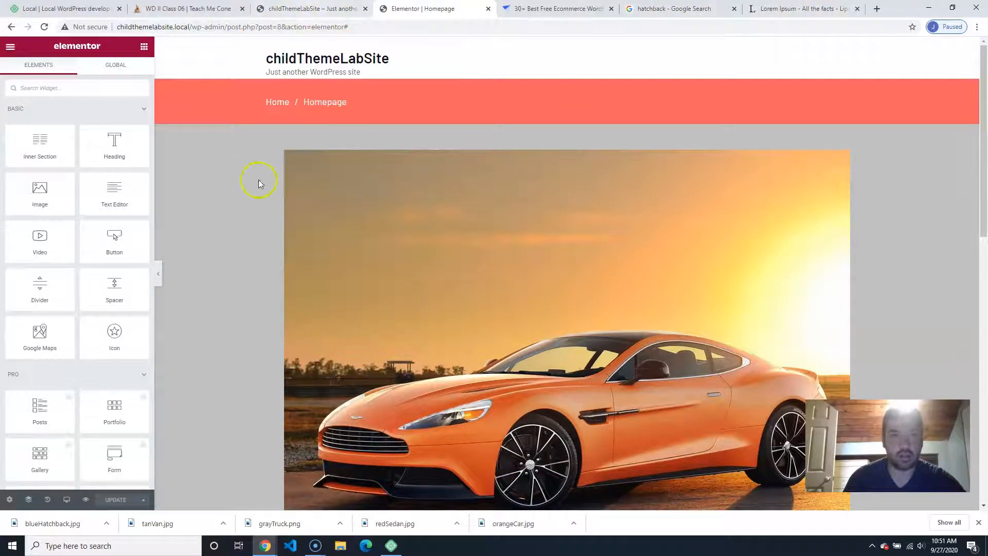
# - Open the Theme Builder's overview of site parts
pyautogui.click(8, 48)
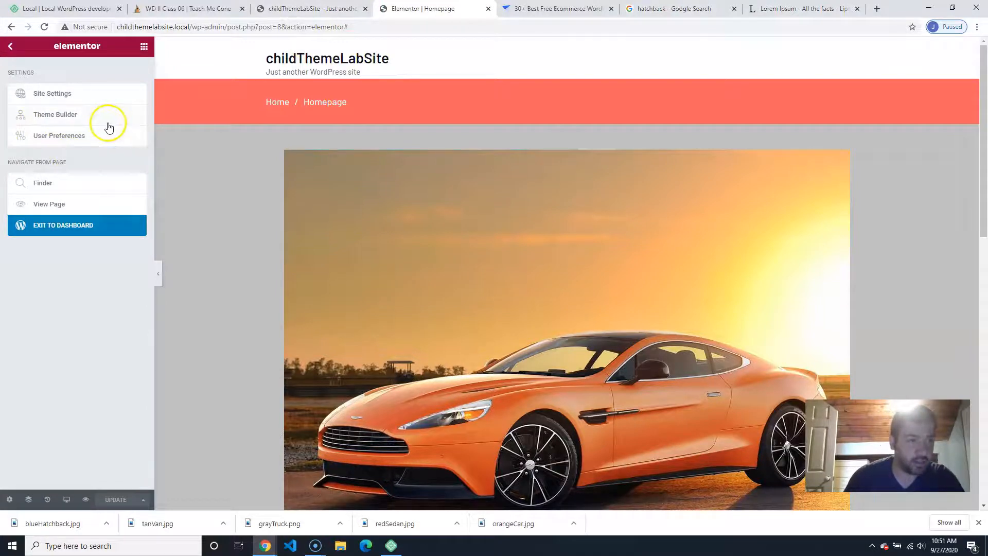
pyautogui.click(52, 115)
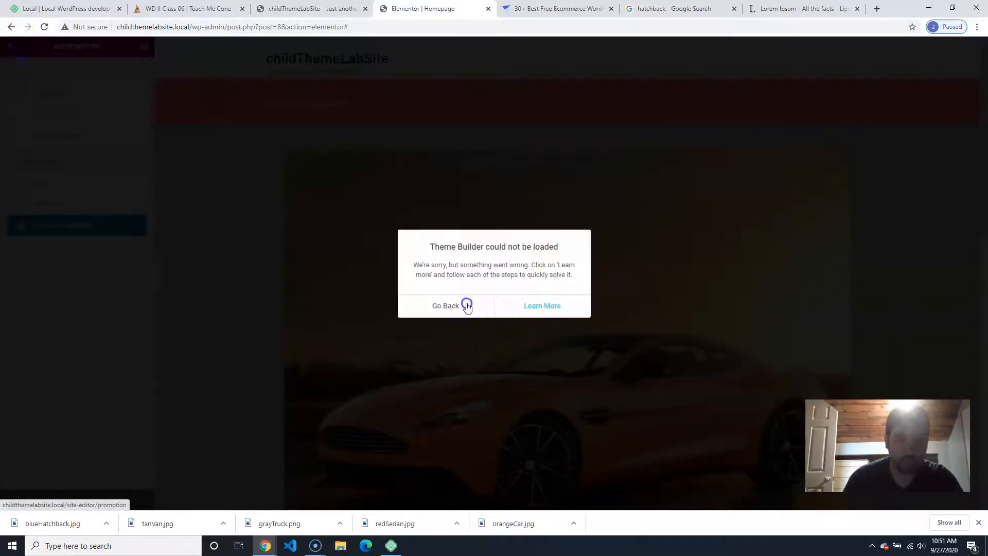
pyautogui.click(463, 304)
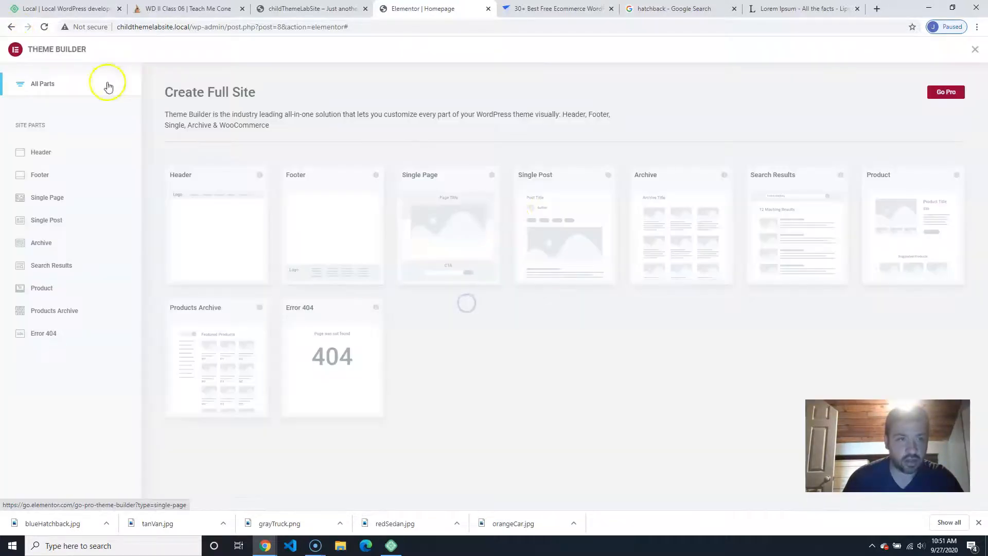
# - Try to leave the Theme Builder by going back to the page editor
pyautogui.click(16, 28)
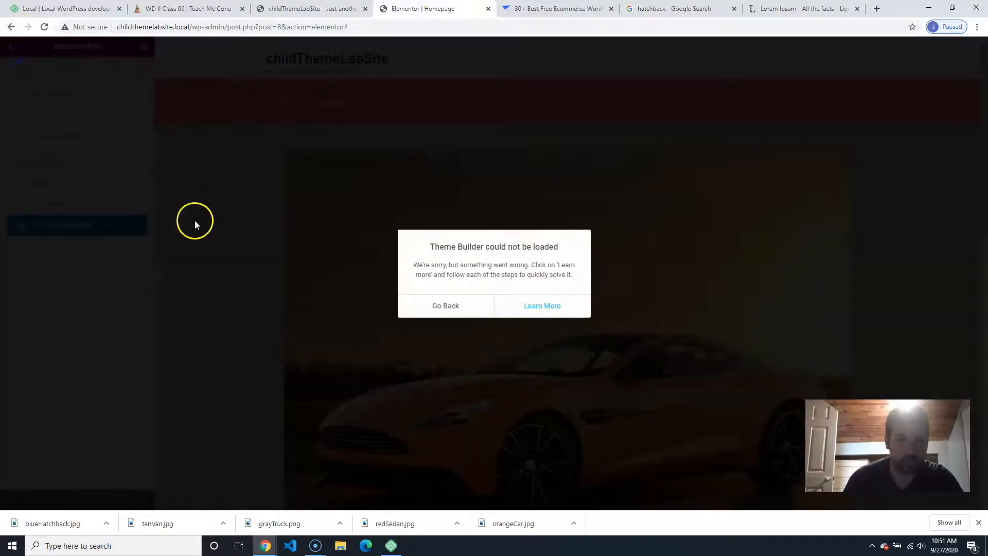
pyautogui.click(442, 305)
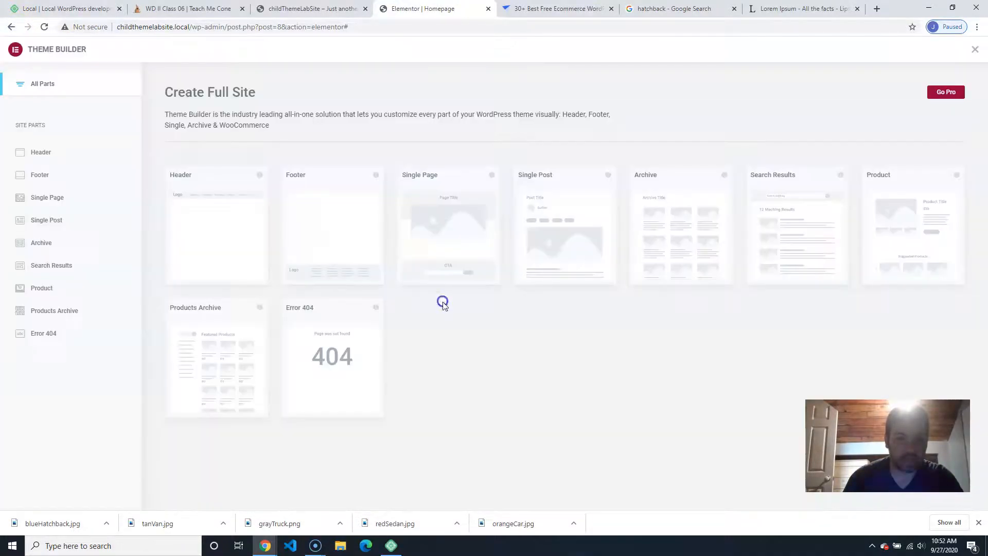
pyautogui.click(12, 27)
pyautogui.click(15, 9)
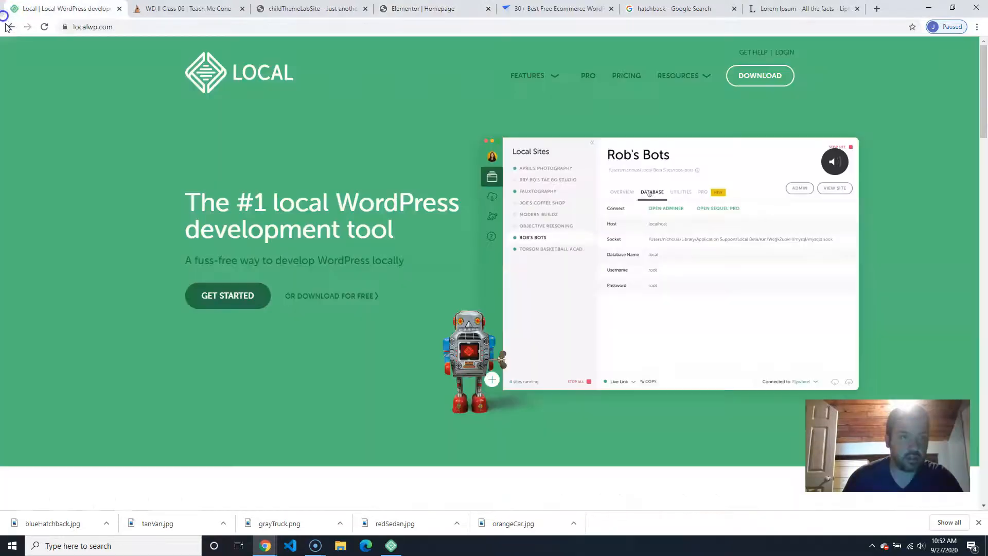
pyautogui.click(11, 27)
pyautogui.click(798, 8)
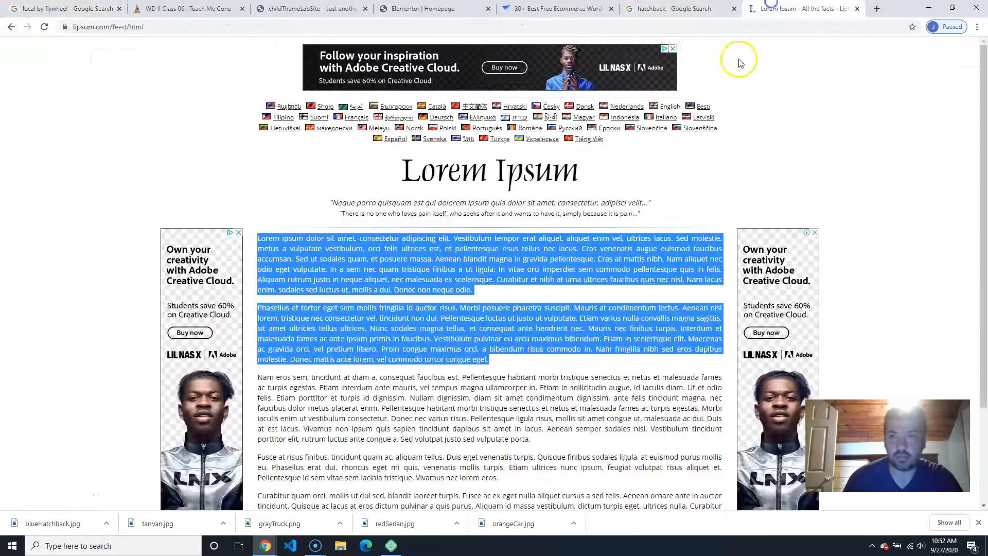
pyautogui.click(670, 8)
pyautogui.click(422, 9)
pyautogui.click(309, 8)
pyautogui.click(422, 8)
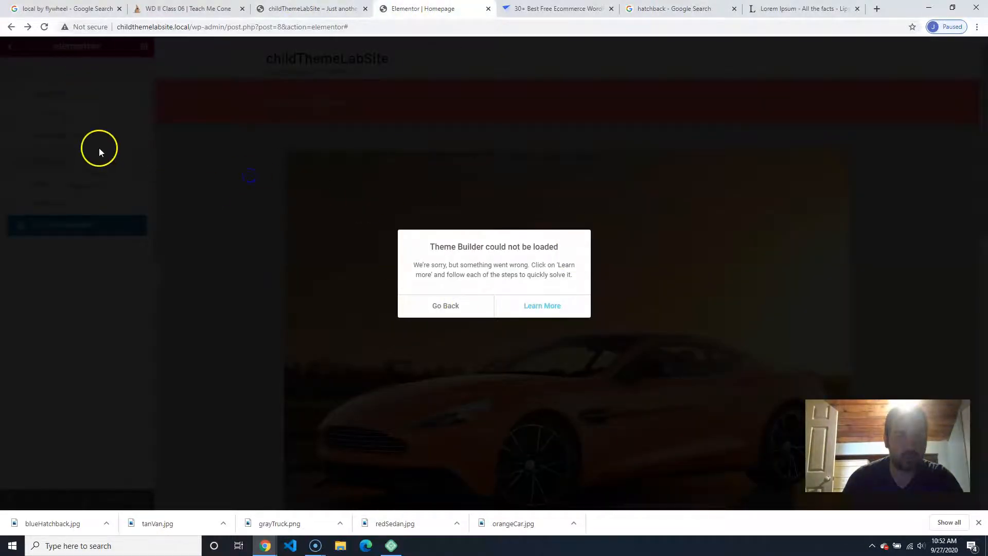
# - Leave the Theme Builder by loading the WordPress dashboard at childthemelabsite.local/wp-admin, and open the list of all pages
pyautogui.click(446, 306)
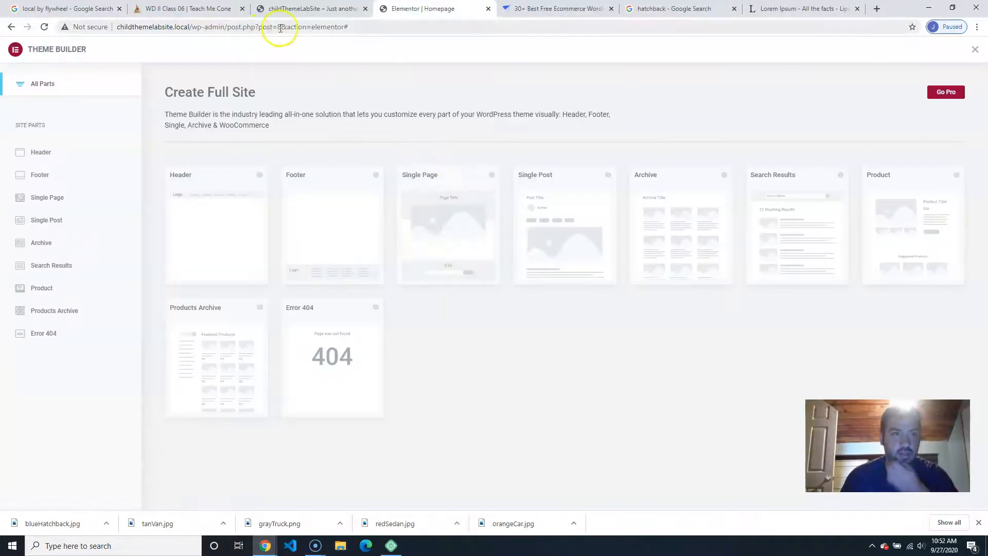
pyautogui.click(340, 32)
pyautogui.click(412, 28)
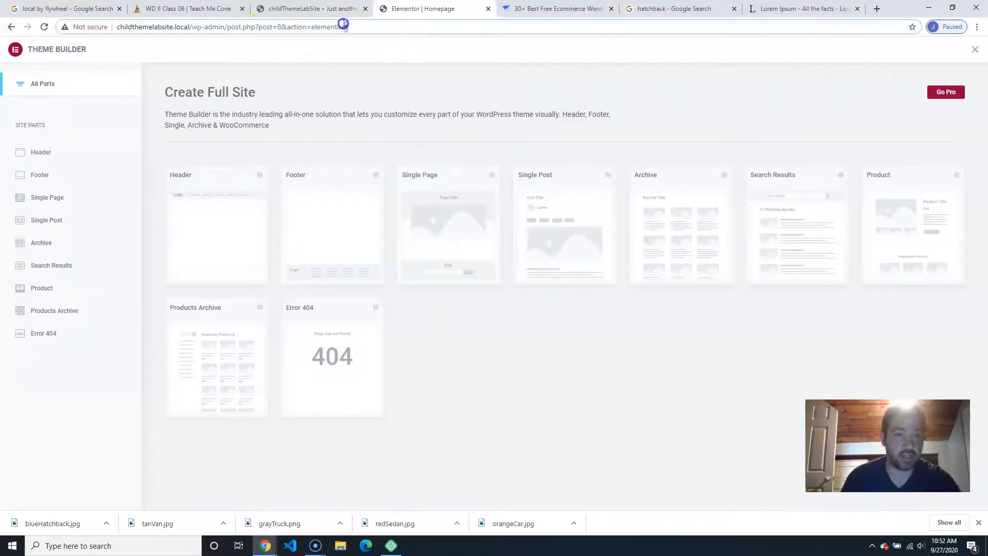
pyautogui.moveTo(344, 24); pyautogui.dragTo(229, 35)
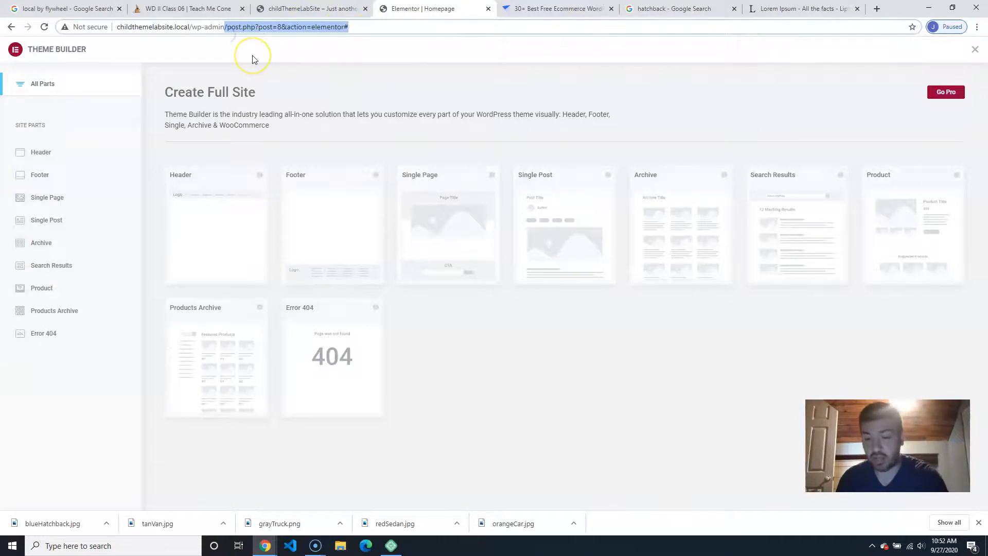
pyautogui.press('BackSpace')
pyautogui.press('Return')
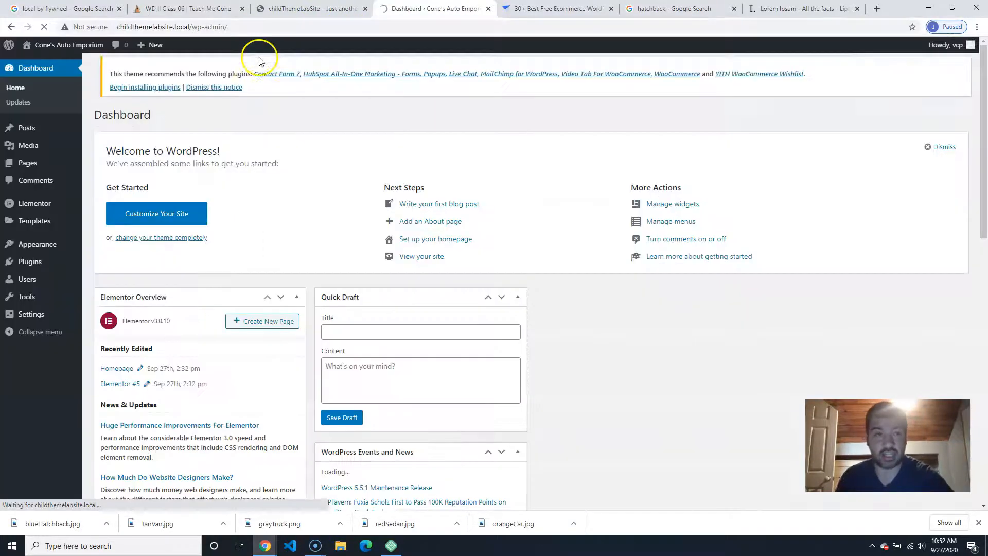
pyautogui.click(242, 32)
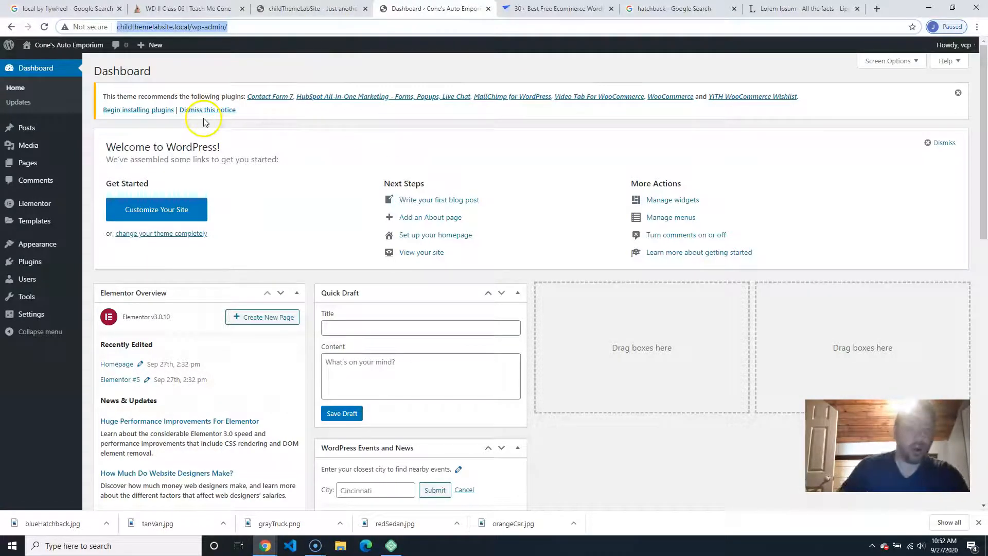
pyautogui.click(28, 162)
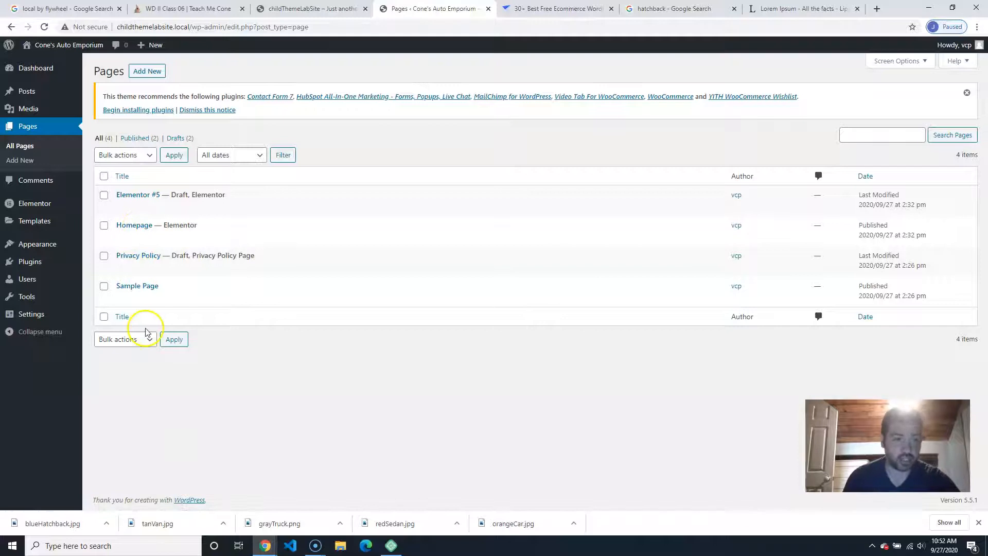
# - Open the site's General Settings and look over the available options
pyautogui.moveTo(33, 315)
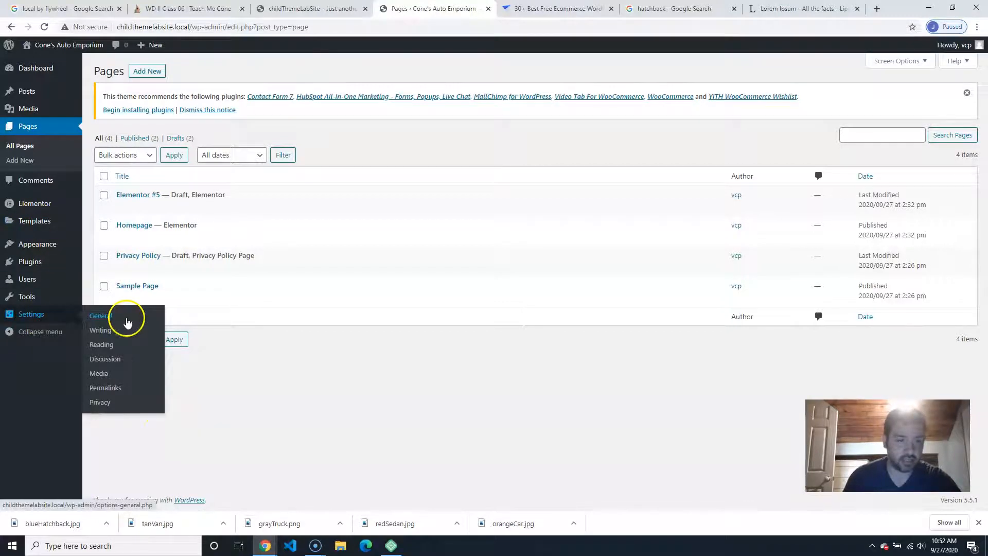
pyautogui.click(98, 317)
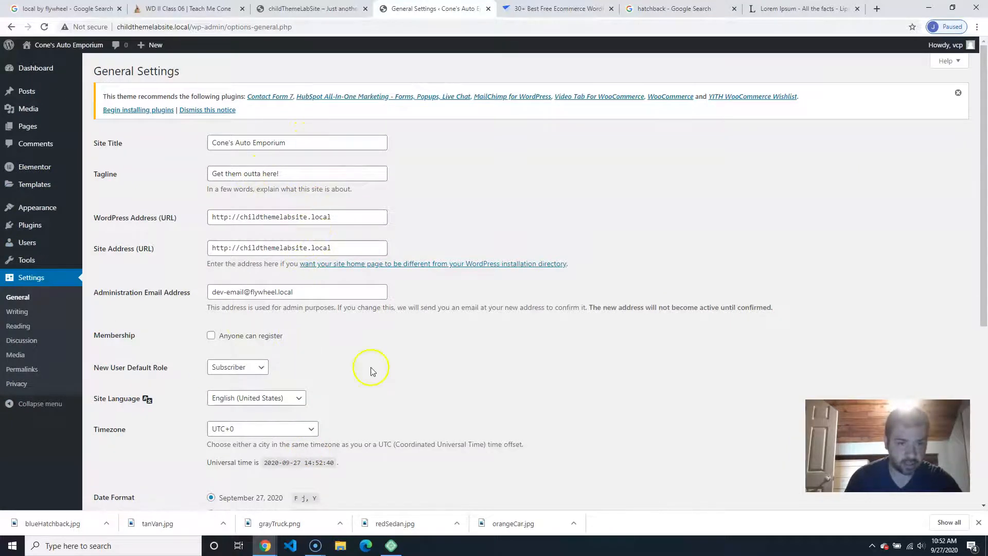
pyautogui.scroll(-4, 374, 370)
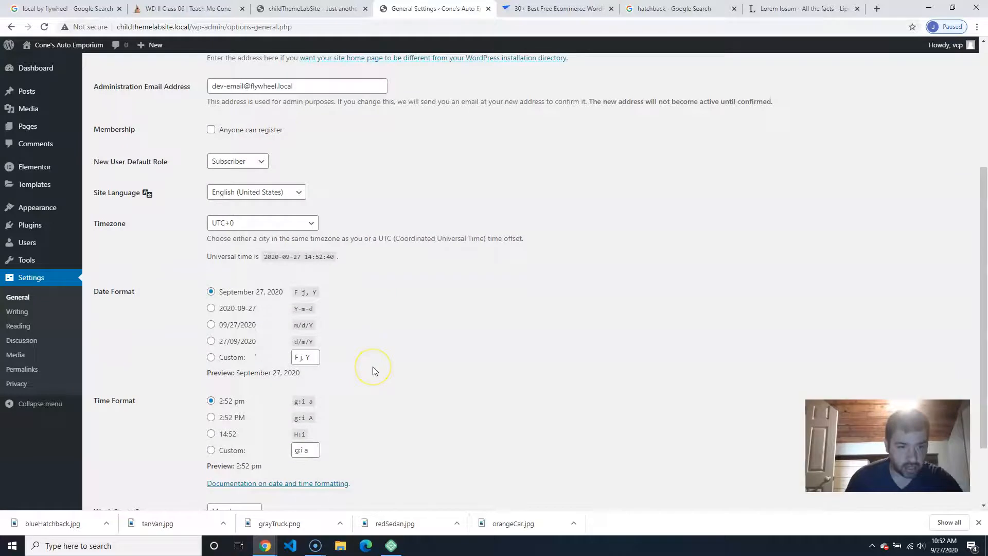
pyautogui.scroll(-1, 373, 367)
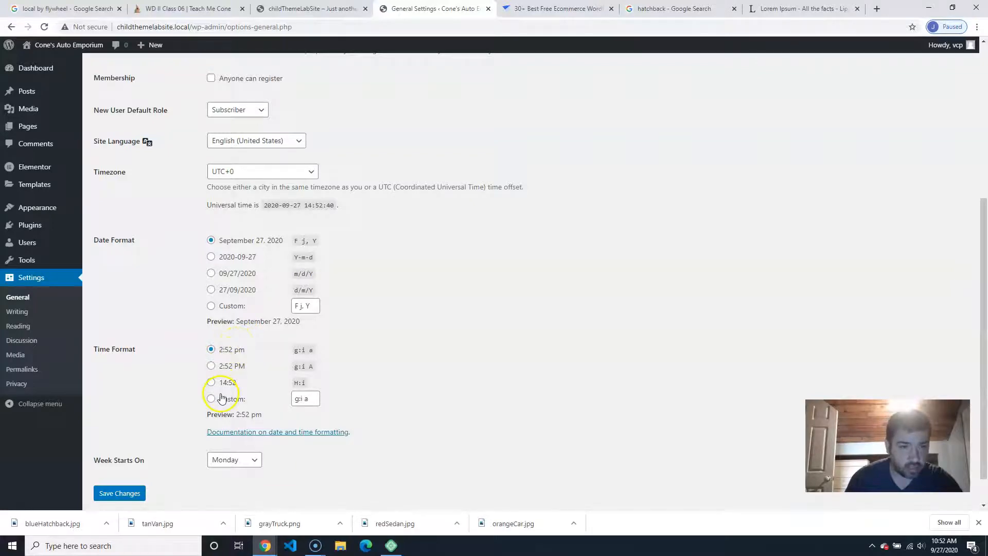
# - Set the site's timezone to New York
pyautogui.scroll(2, 360, 287)
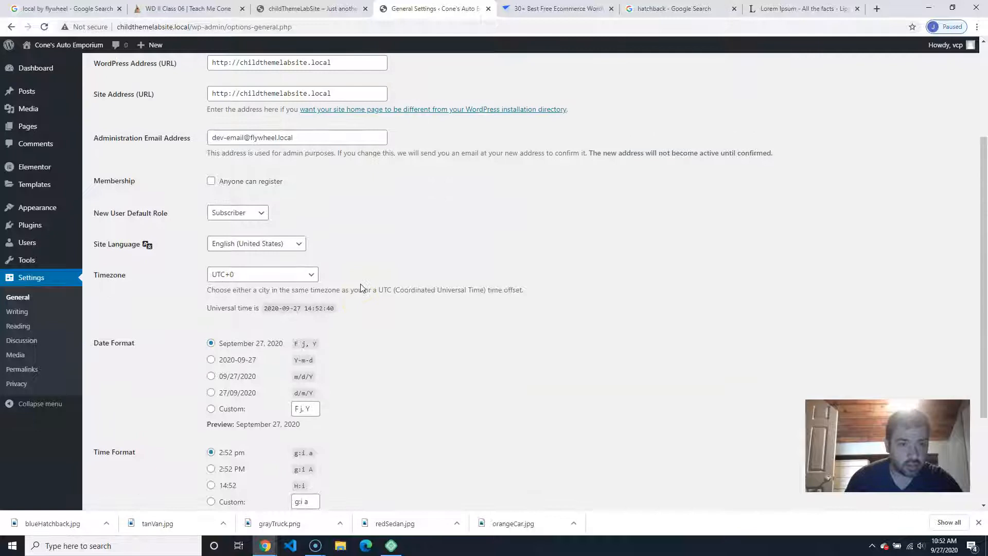
pyautogui.click(297, 278)
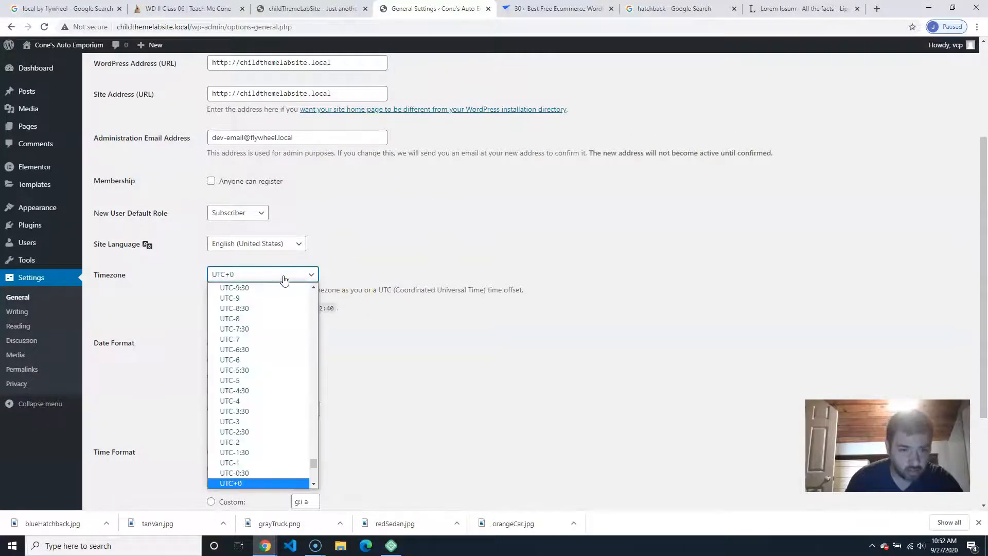
pyautogui.click(537, 261)
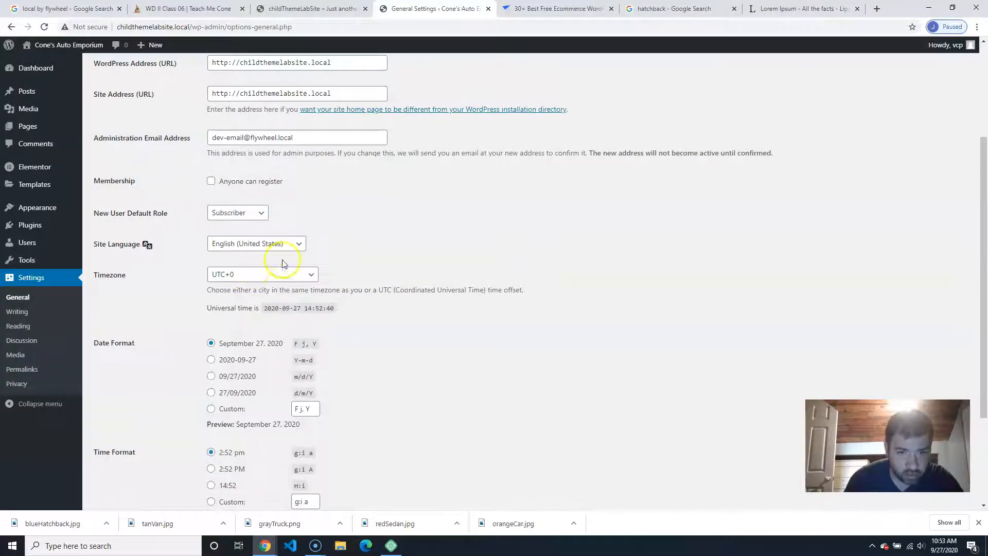
pyautogui.click(283, 276)
pyautogui.scroll(2, 253, 423)
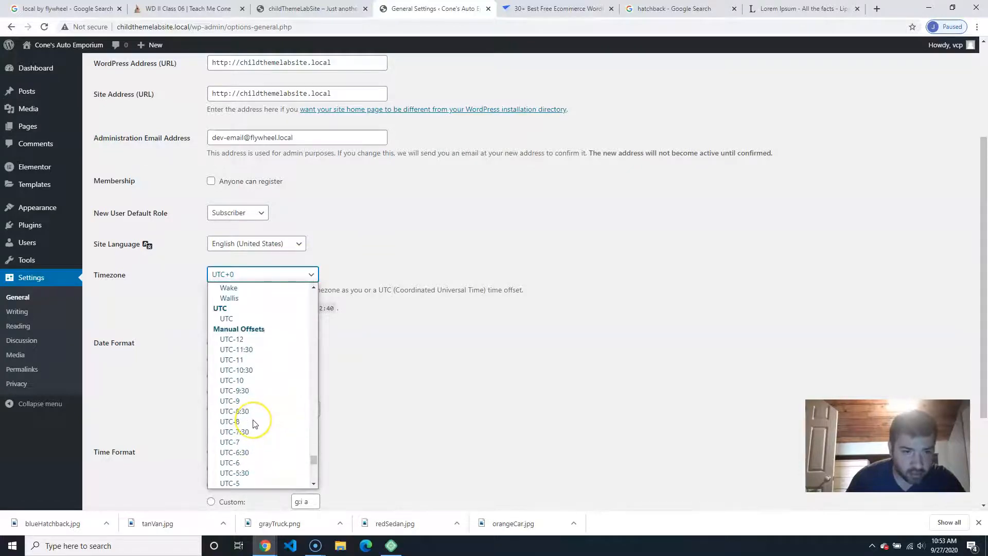
pyautogui.scroll(8, 255, 418)
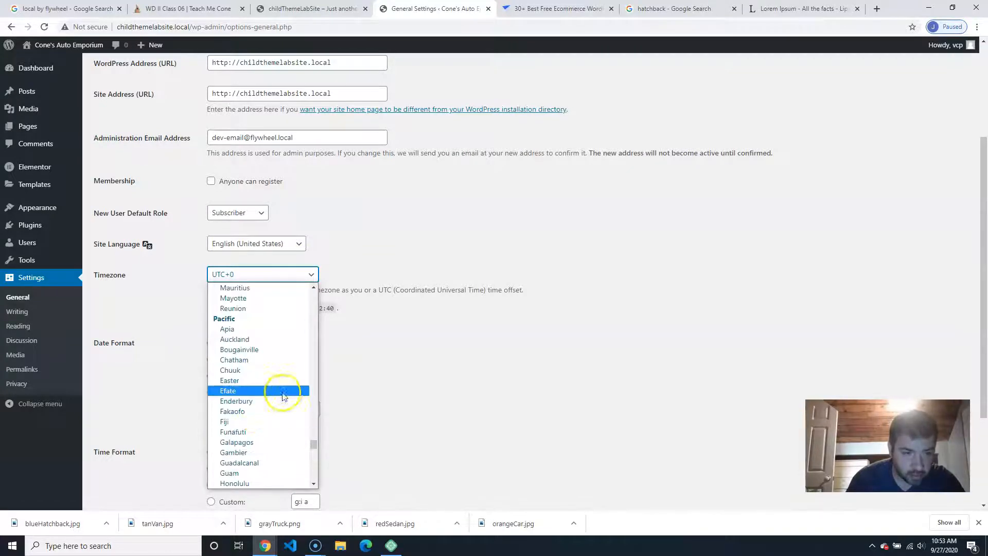
pyautogui.scroll(20, 283, 396)
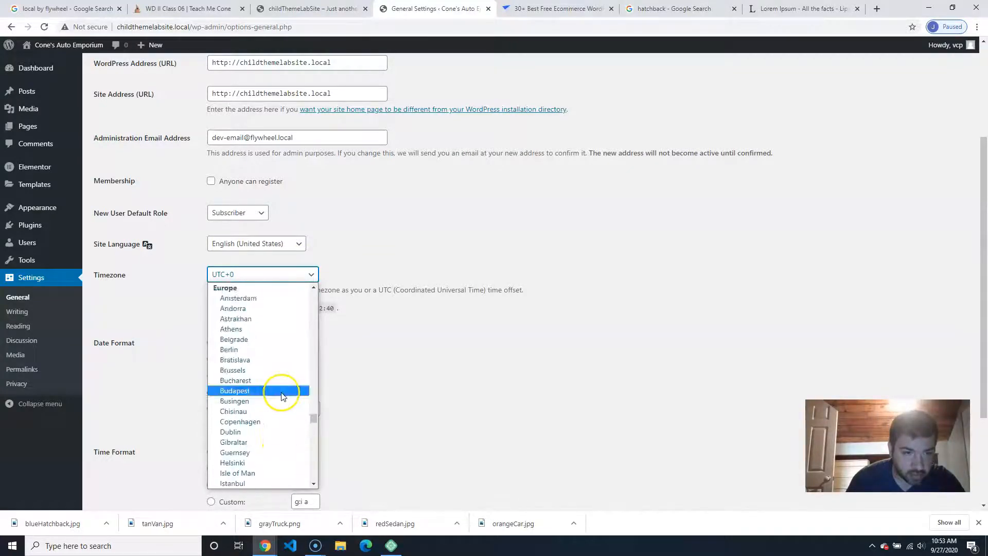
pyautogui.scroll(20, 282, 396)
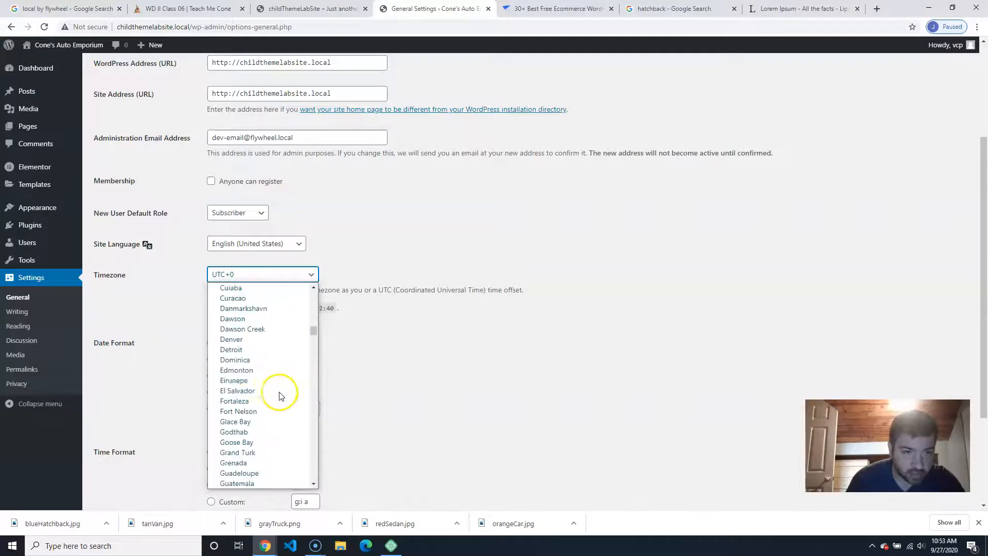
pyautogui.scroll(15, 281, 396)
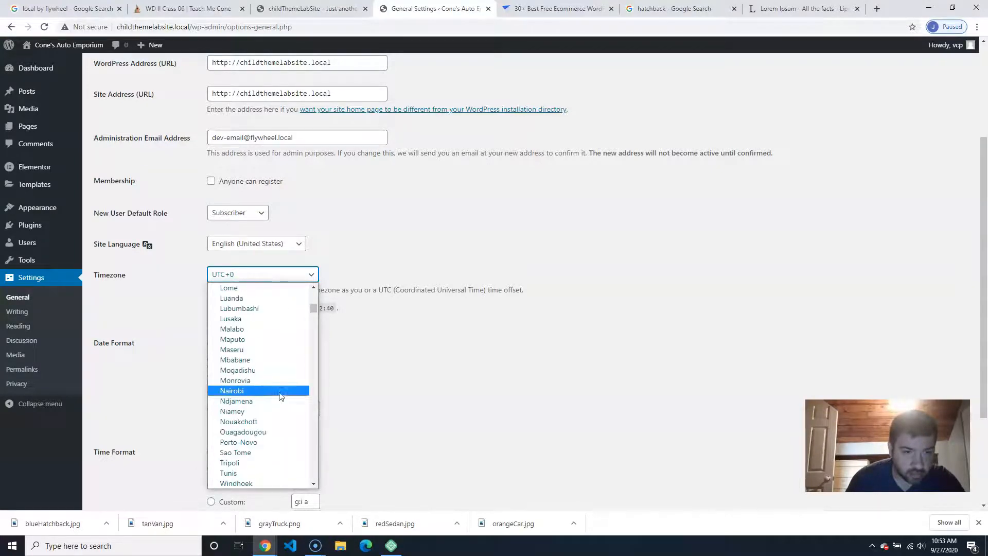
pyautogui.scroll(-10, 281, 395)
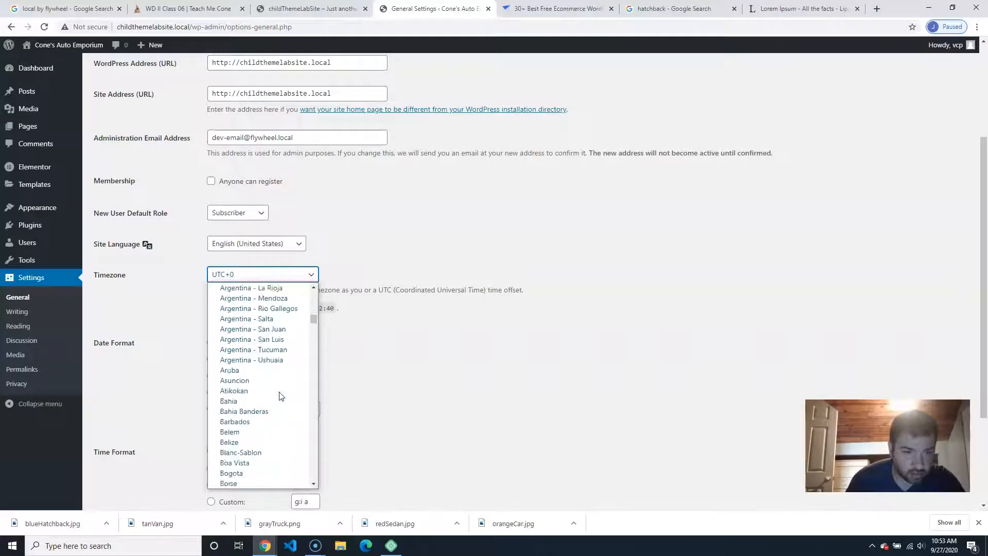
pyautogui.scroll(-2, 281, 395)
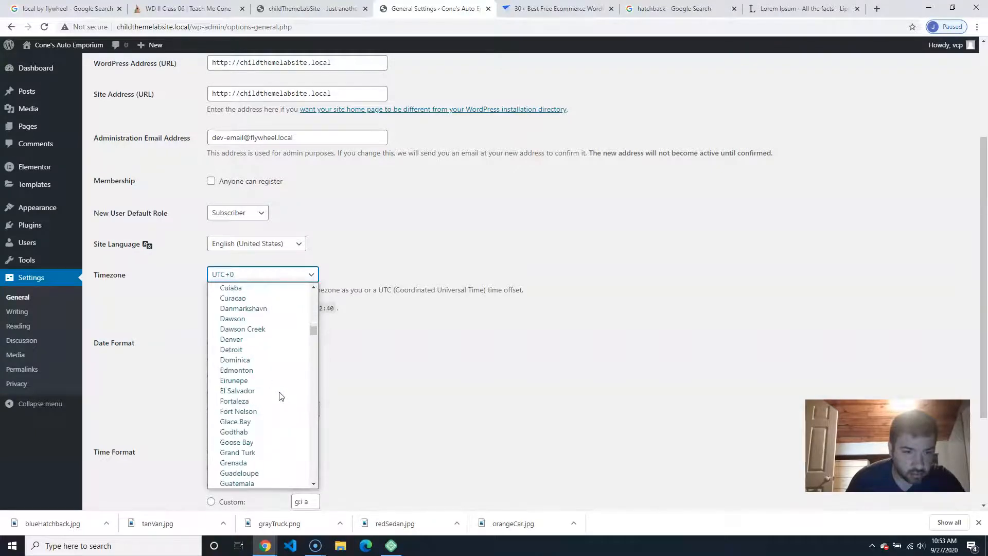
pyautogui.scroll(-6, 280, 395)
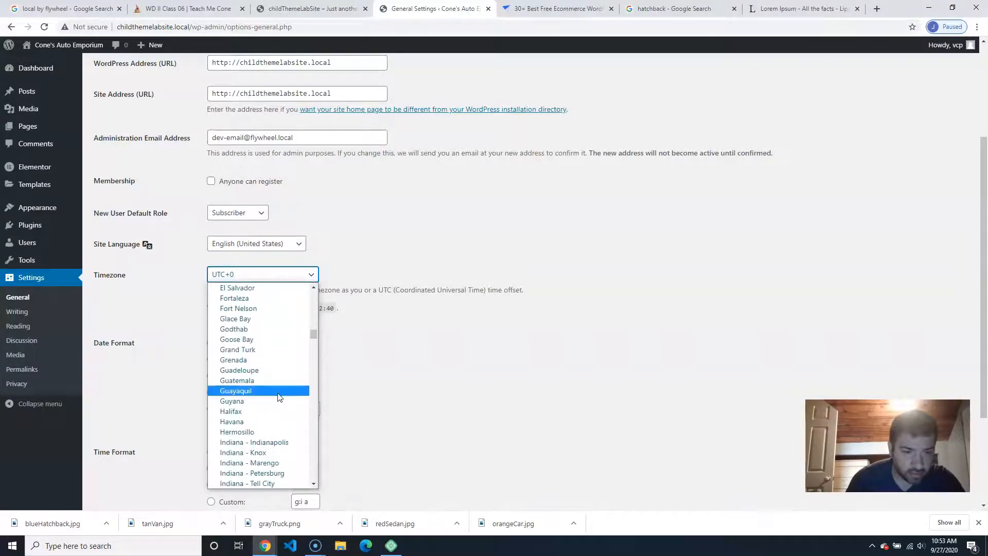
pyautogui.scroll(-3, 278, 396)
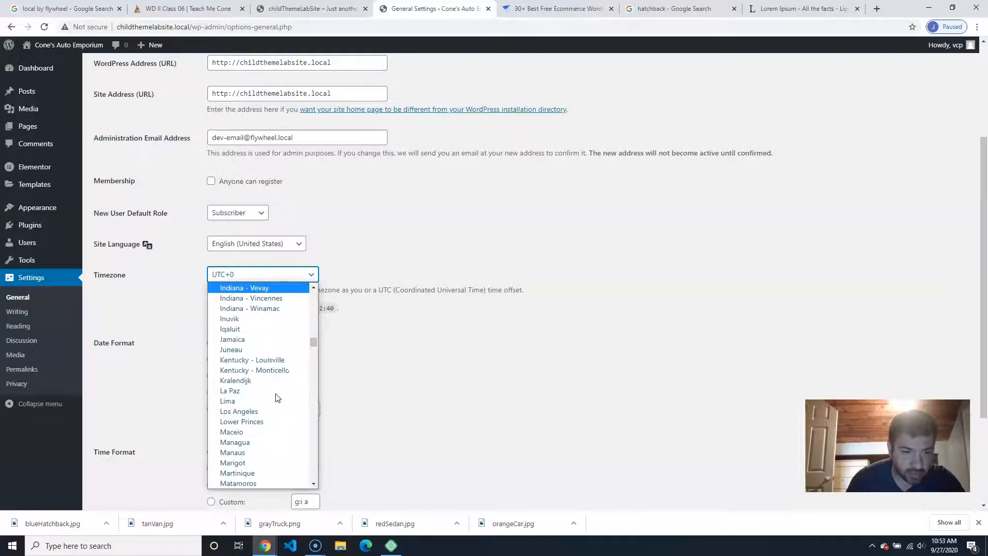
pyautogui.scroll(-3, 278, 398)
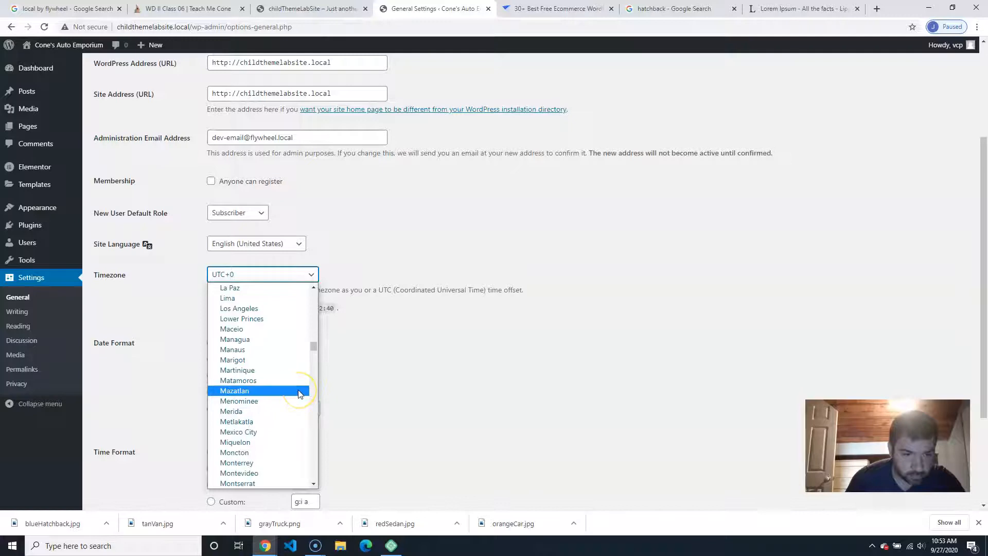
pyautogui.moveTo(314, 343)
pyautogui.mouseDown()
pyautogui.moveTo(309, 313)
pyautogui.moveTo(314, 348)
pyautogui.mouseUp()
pyautogui.click(262, 381)
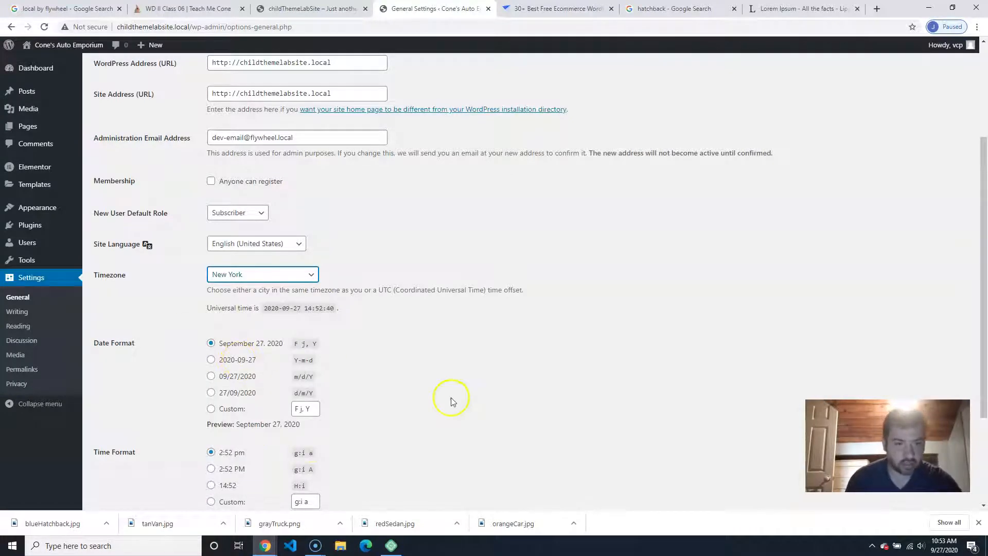
# - Review the remaining General Settings and save the changes
pyautogui.scroll(-3, 443, 385)
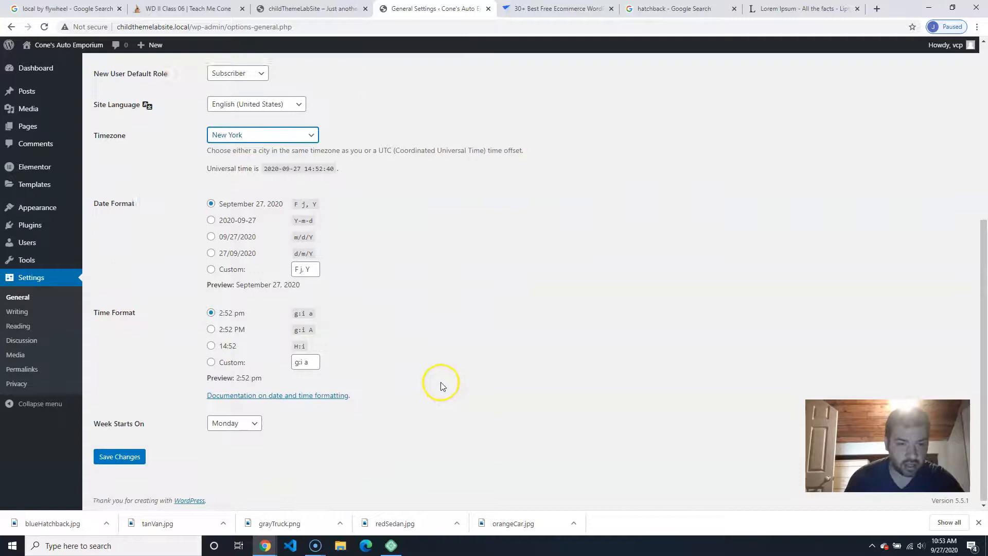
pyautogui.scroll(5, 415, 369)
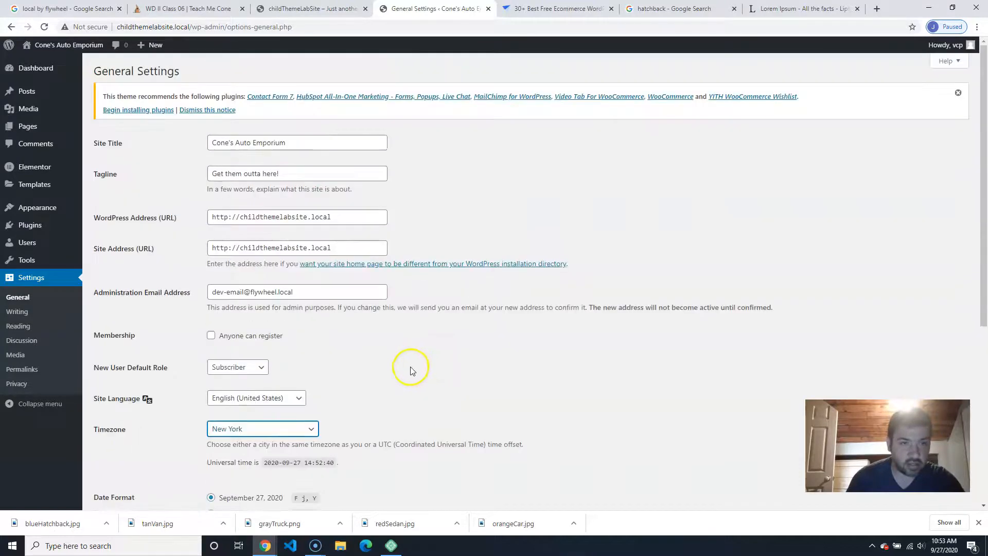
pyautogui.scroll(-5, 403, 371)
pyautogui.click(120, 455)
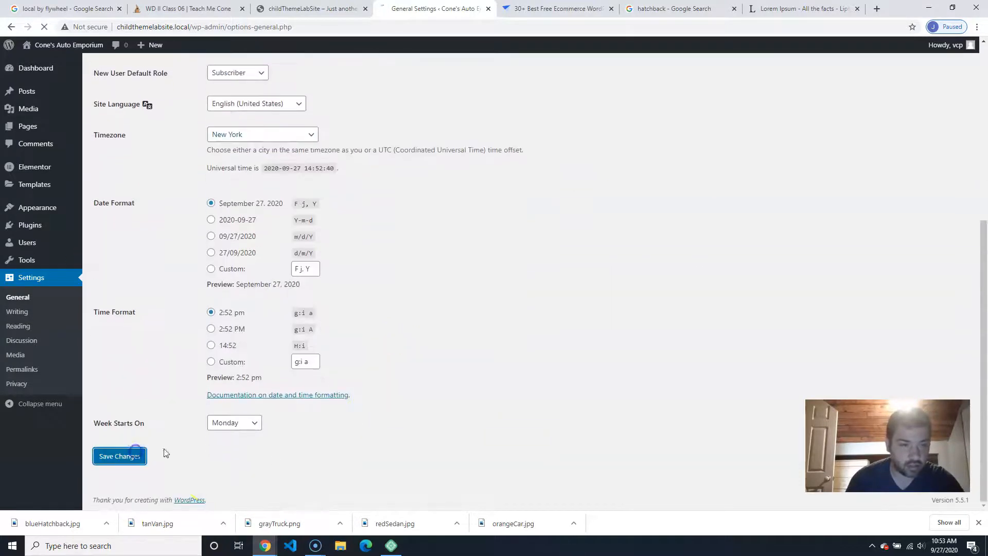
# - In the Reading settings, make the homepage display a static page, choose Homepage for it, and save
pyautogui.click(22, 328)
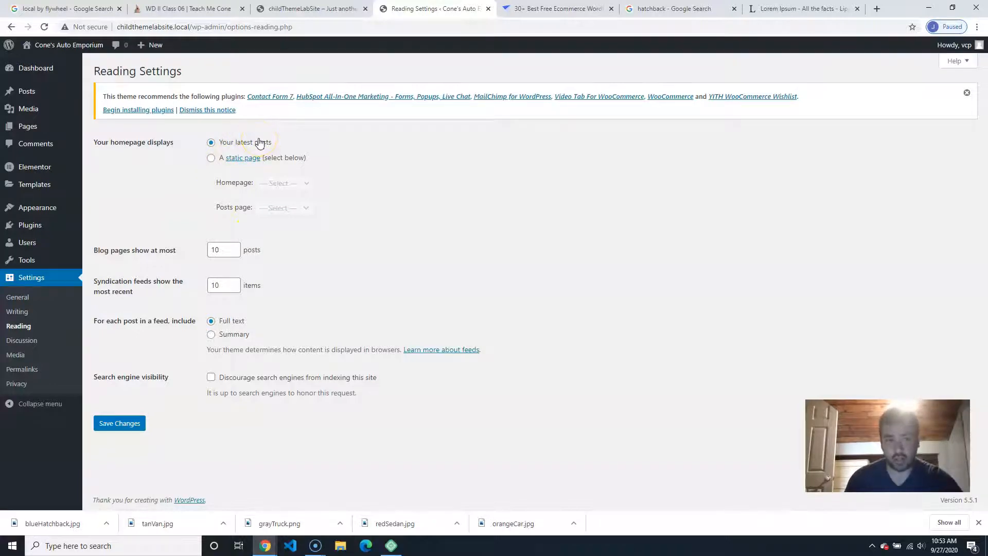
pyautogui.click(212, 158)
pyautogui.click(298, 184)
pyautogui.click(297, 208)
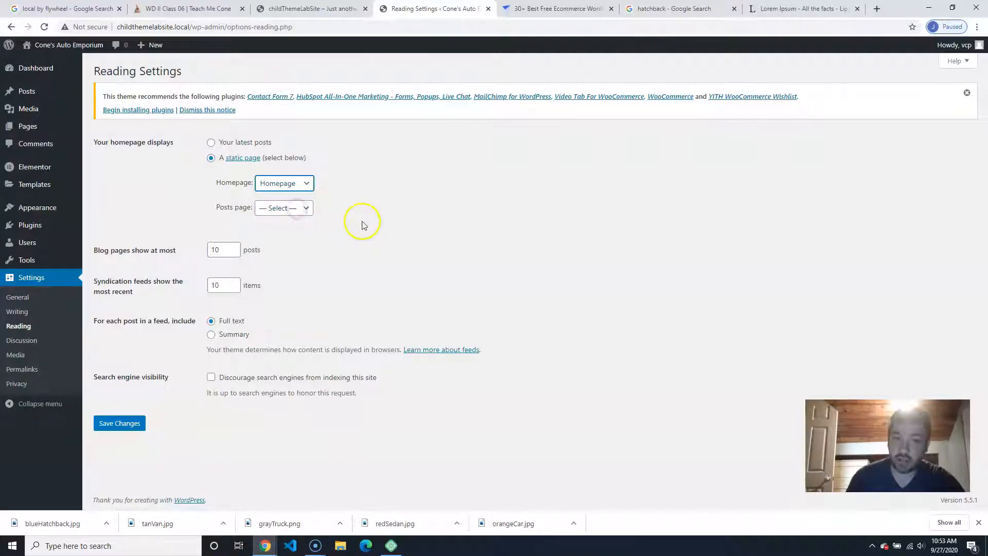
pyautogui.click(137, 427)
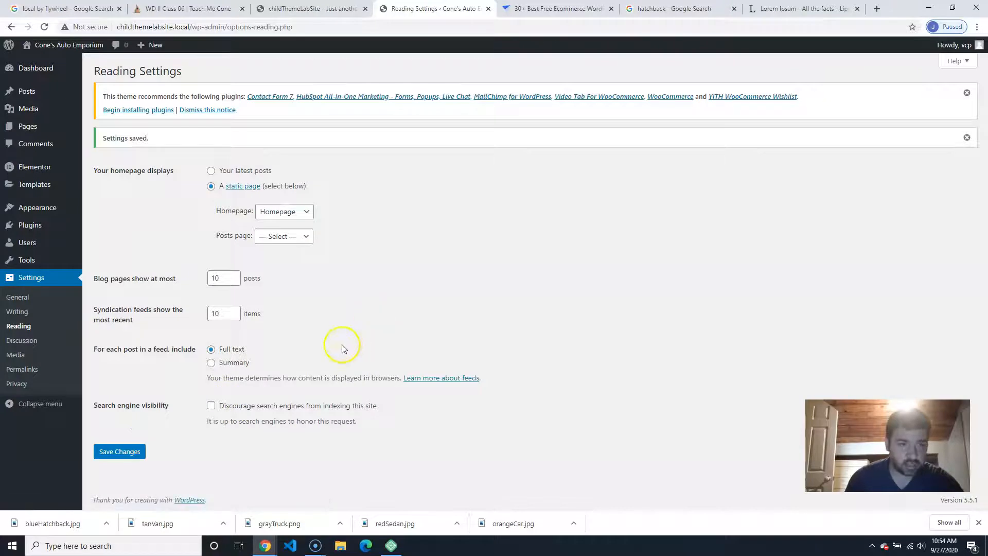
# - Create a navigation menu named Main Menu with Top Header as its display location
pyautogui.moveTo(23, 208)
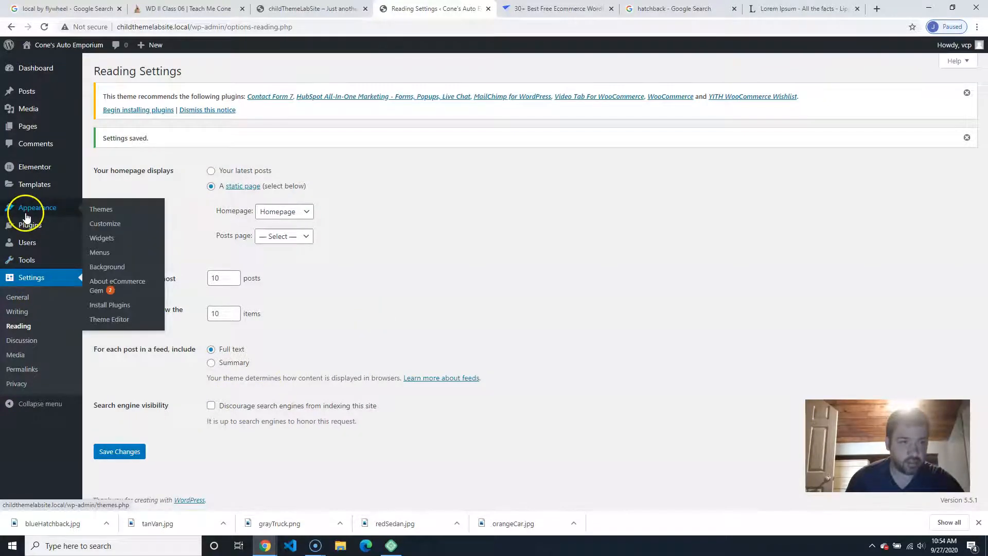
pyautogui.click(100, 252)
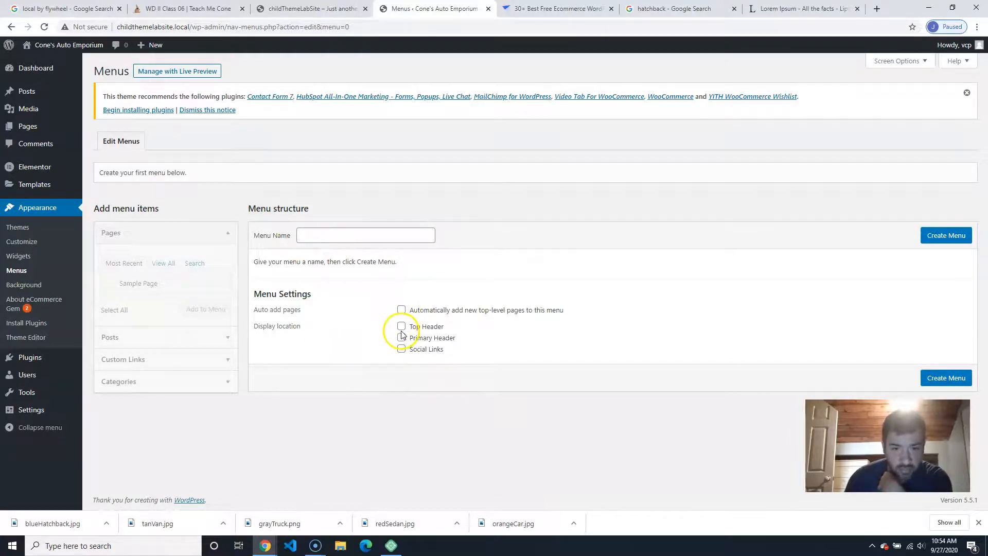
pyautogui.click(325, 237)
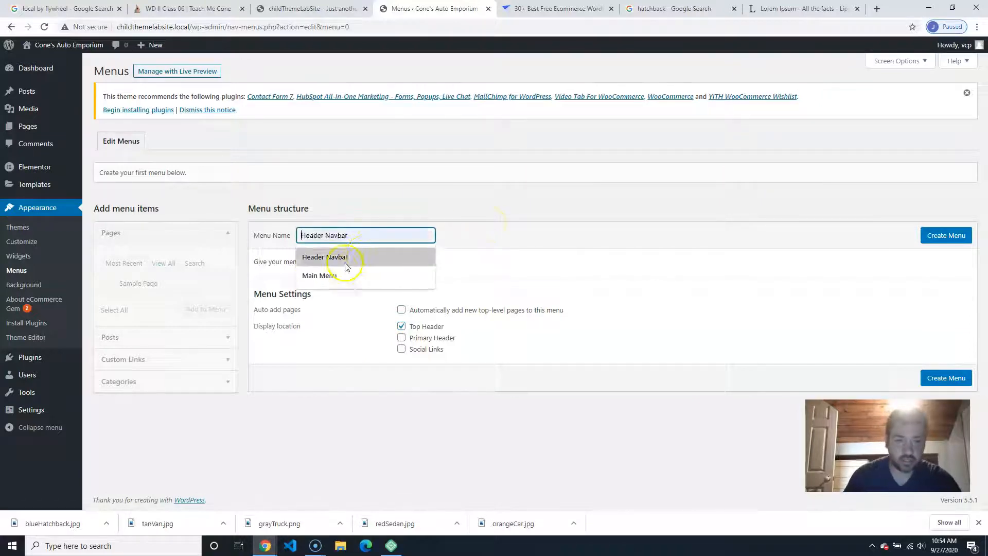
pyautogui.click(339, 277)
pyautogui.click(947, 236)
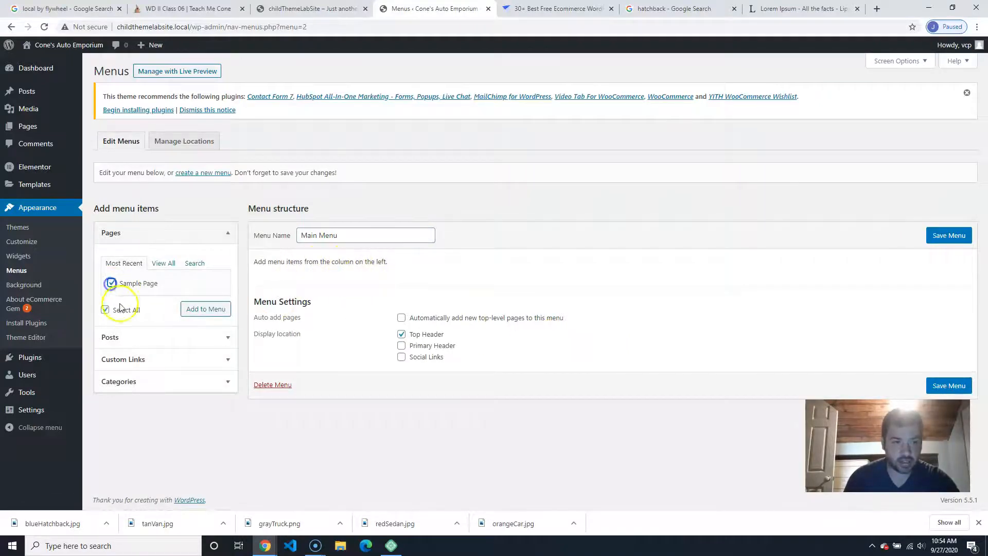
# - Add Sample Page and Homepage to the Main Menu and save the menu
pyautogui.click(211, 309)
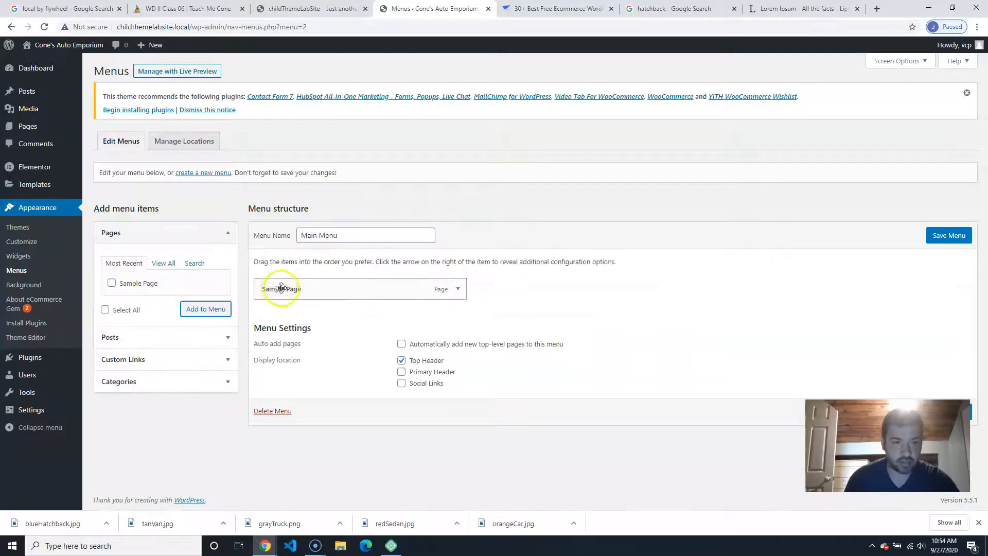
pyautogui.click(166, 265)
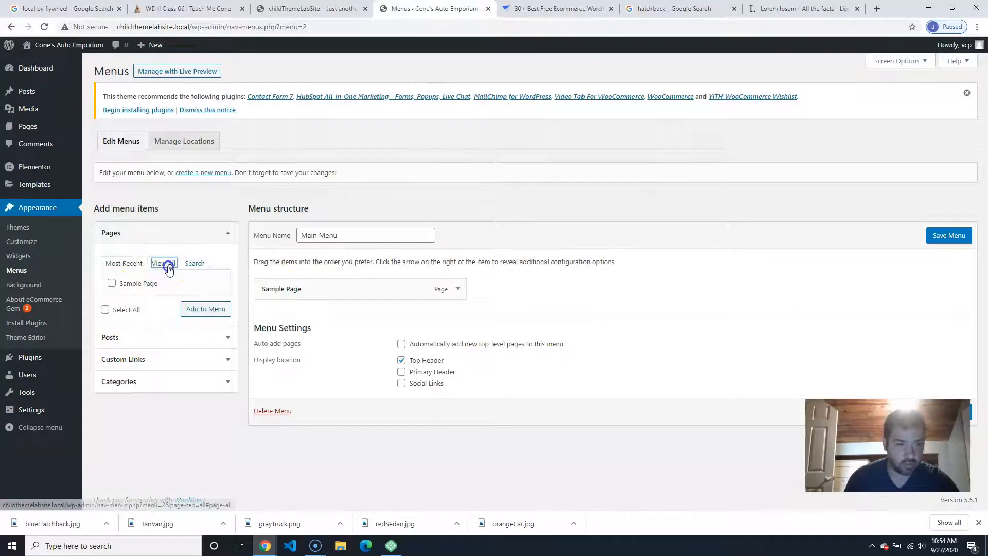
pyautogui.click(111, 282)
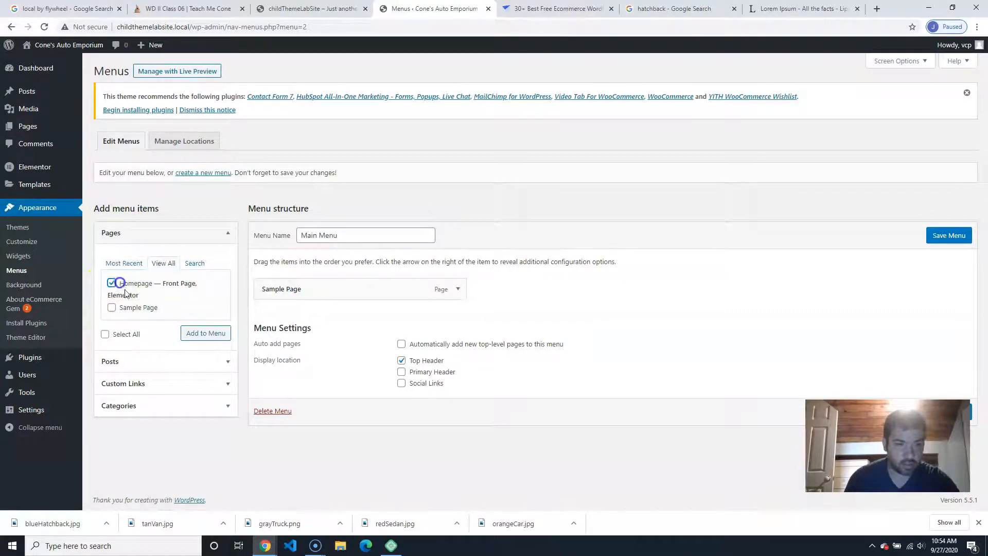
pyautogui.click(205, 334)
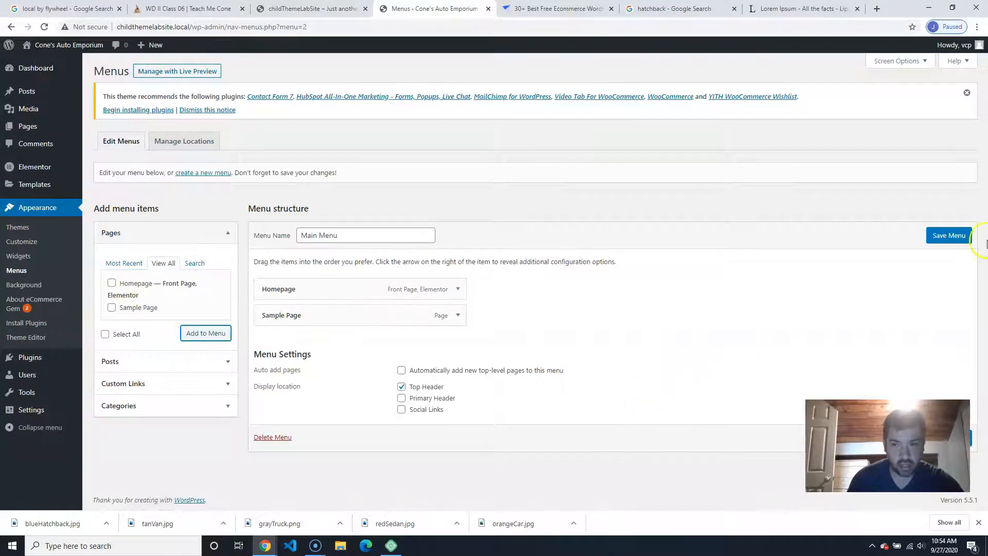
pyautogui.click(949, 235)
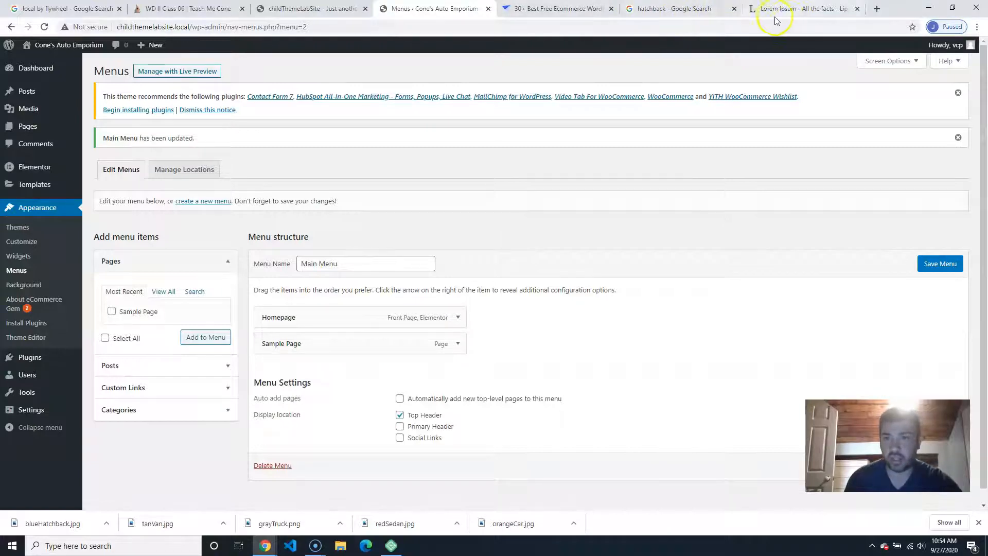
# - Reload the live site's front page and look over the whole page
pyautogui.click(331, 15)
pyautogui.click(44, 27)
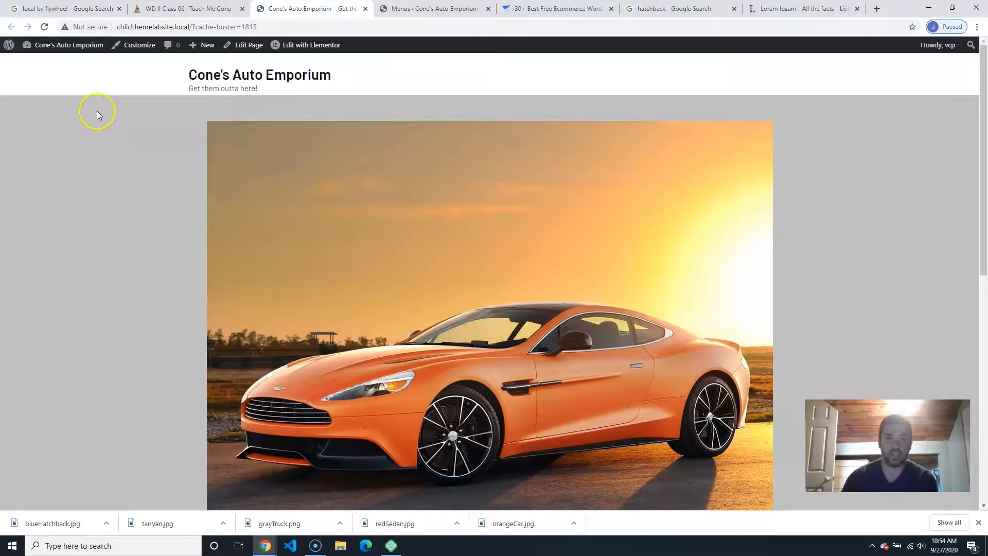
pyautogui.scroll(-9, 96, 118)
pyautogui.scroll(10, 78, 140)
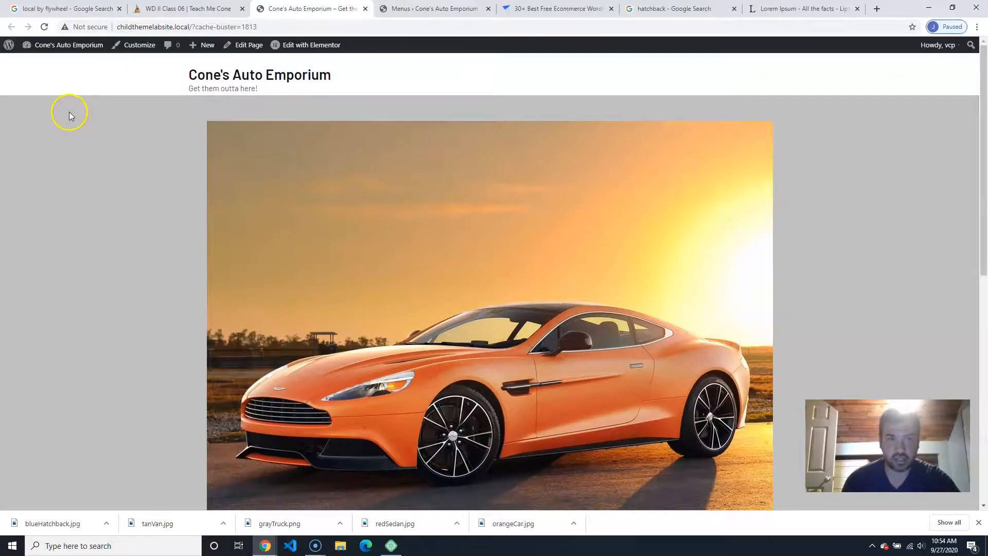
# - Look over the live front page and examine the customizer's Site Identity and Colors settings
pyautogui.scroll(-9, 71, 110)
pyautogui.scroll(10, 69, 112)
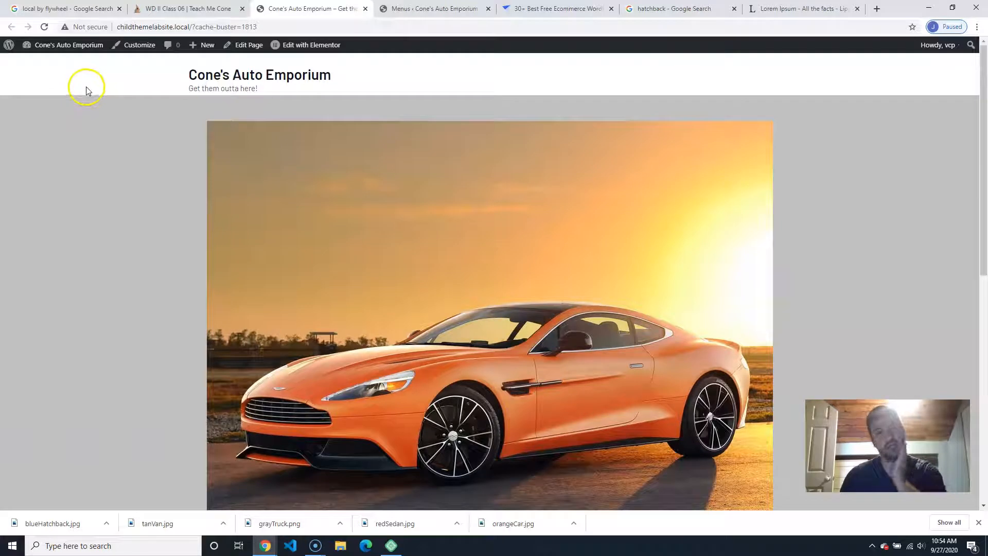
pyautogui.click(135, 44)
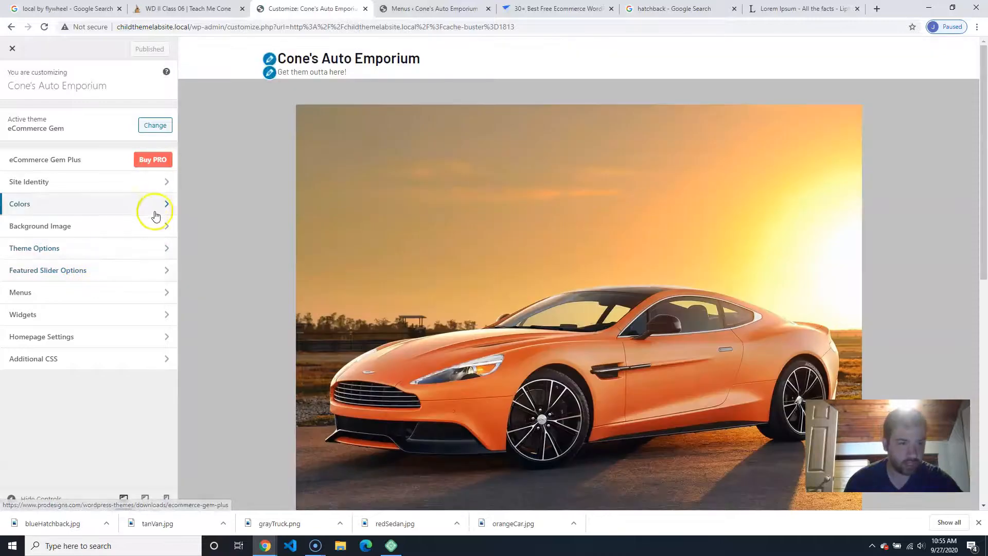
pyautogui.click(167, 186)
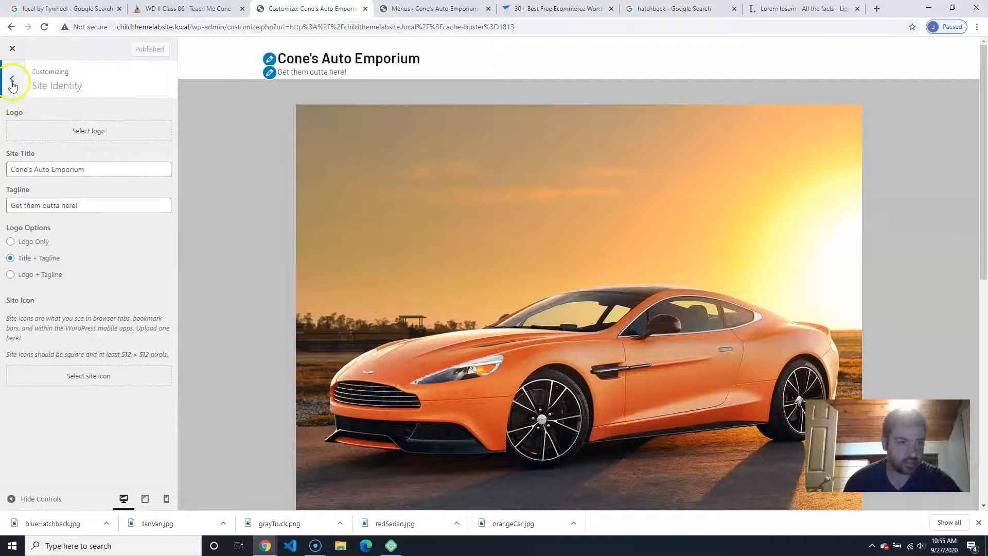
pyautogui.click(13, 82)
pyautogui.click(143, 204)
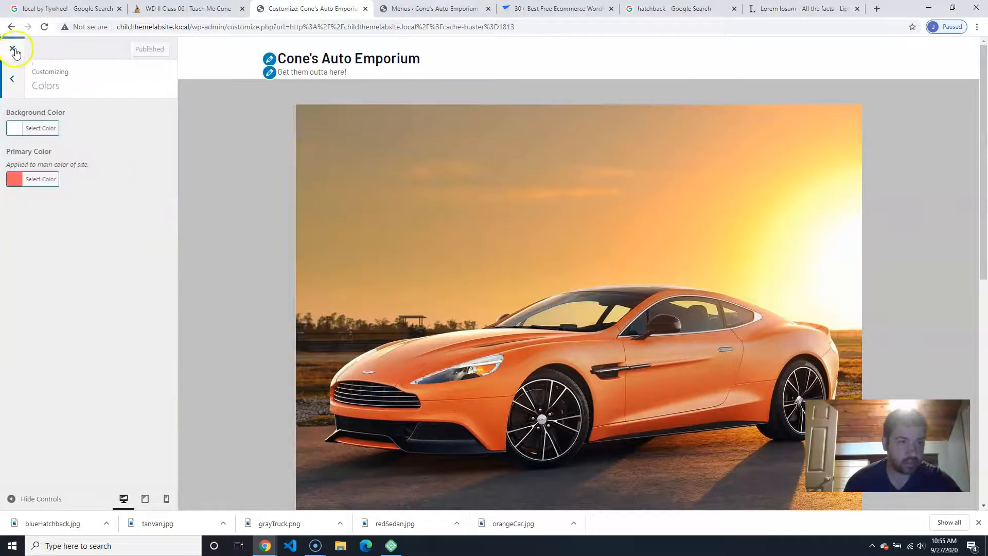
pyautogui.click(15, 78)
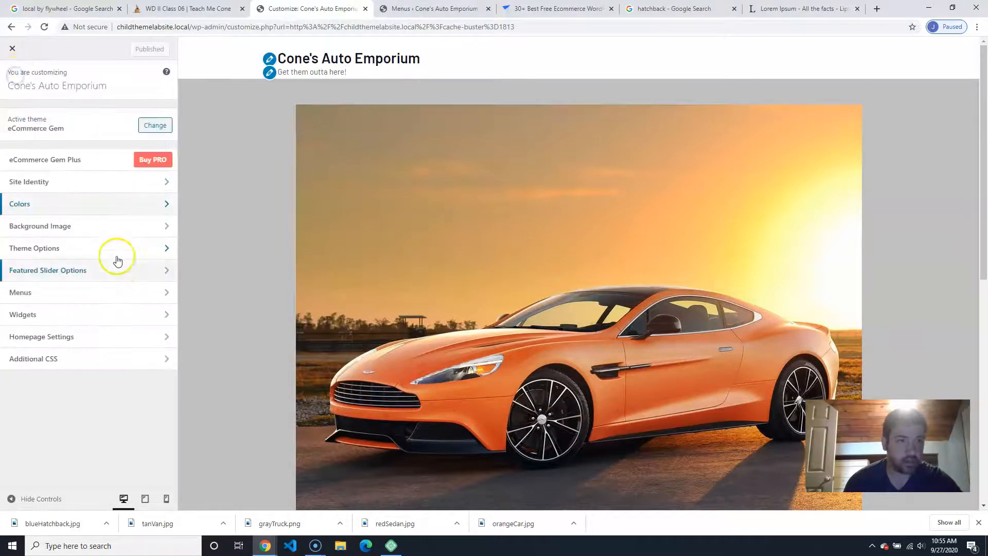
pyautogui.click(14, 46)
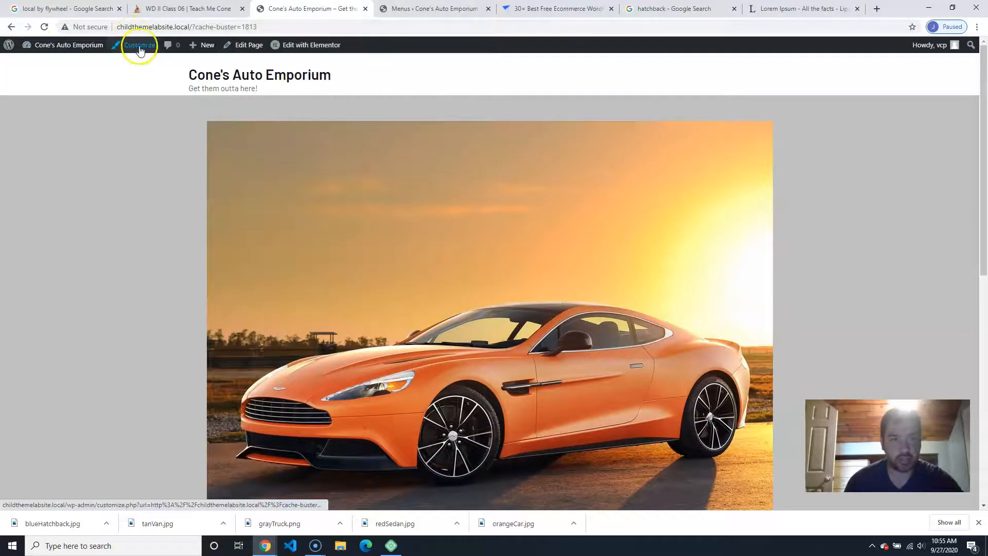
pyautogui.scroll(-8, 335, 322)
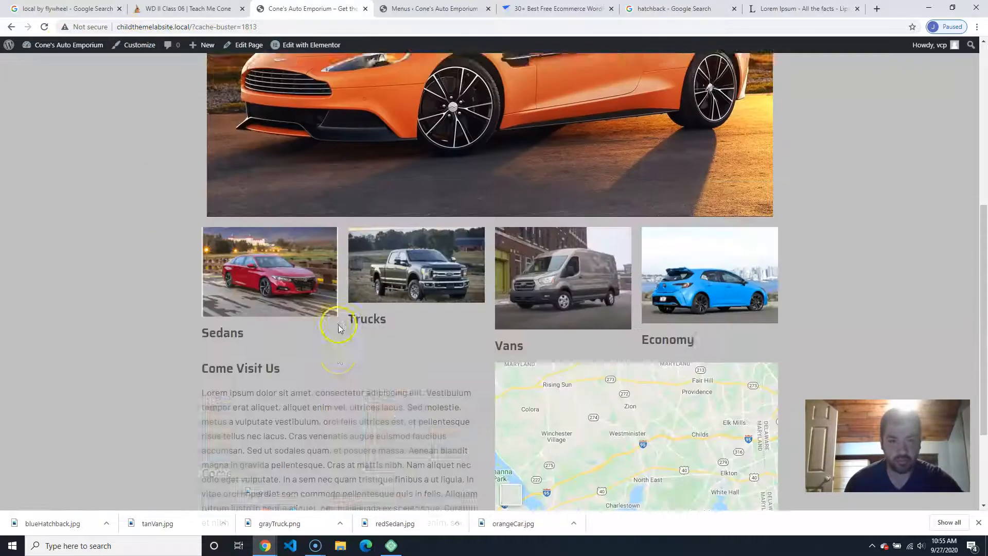
pyautogui.scroll(10, 287, 344)
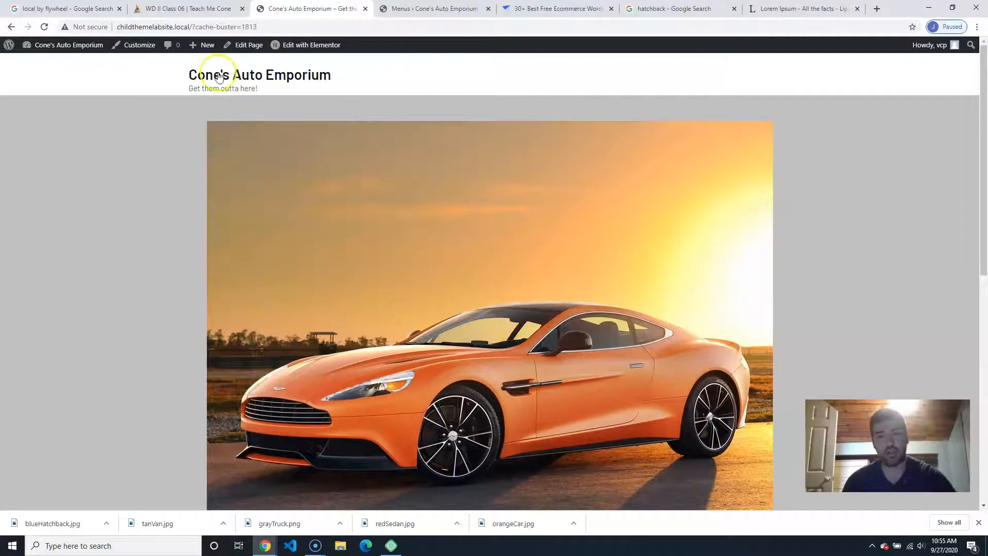
# - Open the customizer's Site Identity settings, and save the cone logo from the Teach Me Cone class page to the Desktop as cropped-coneLogo.png
pyautogui.click(135, 45)
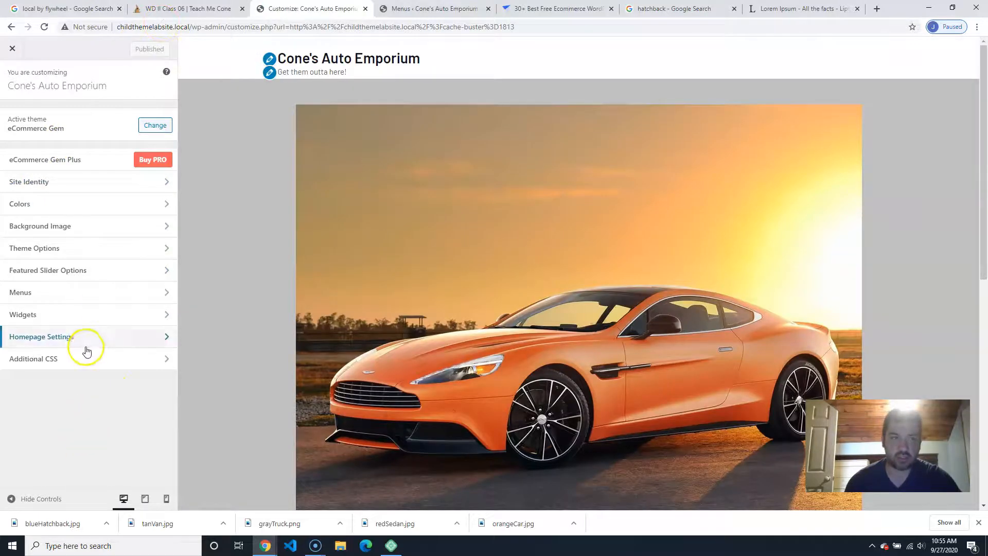
pyautogui.click(133, 185)
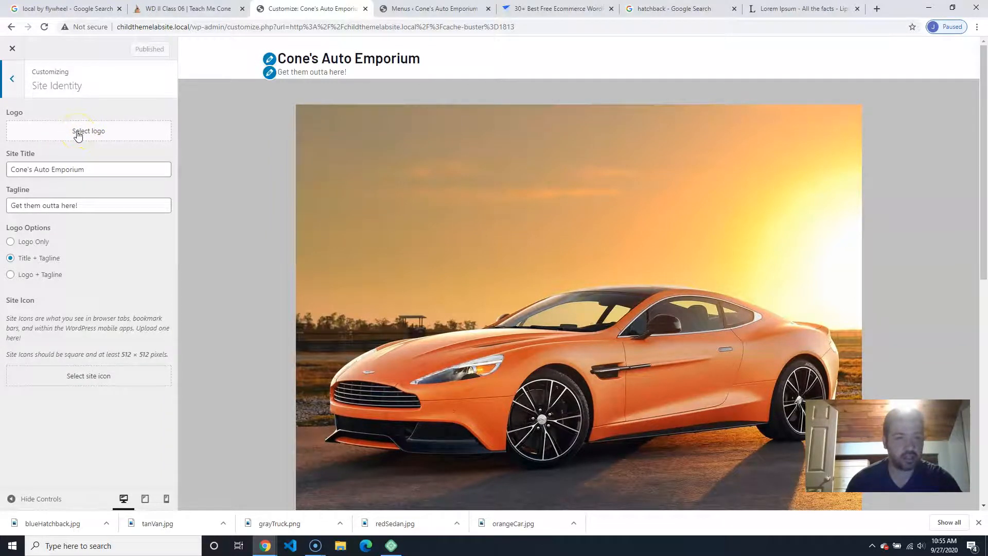
pyautogui.click(195, 9)
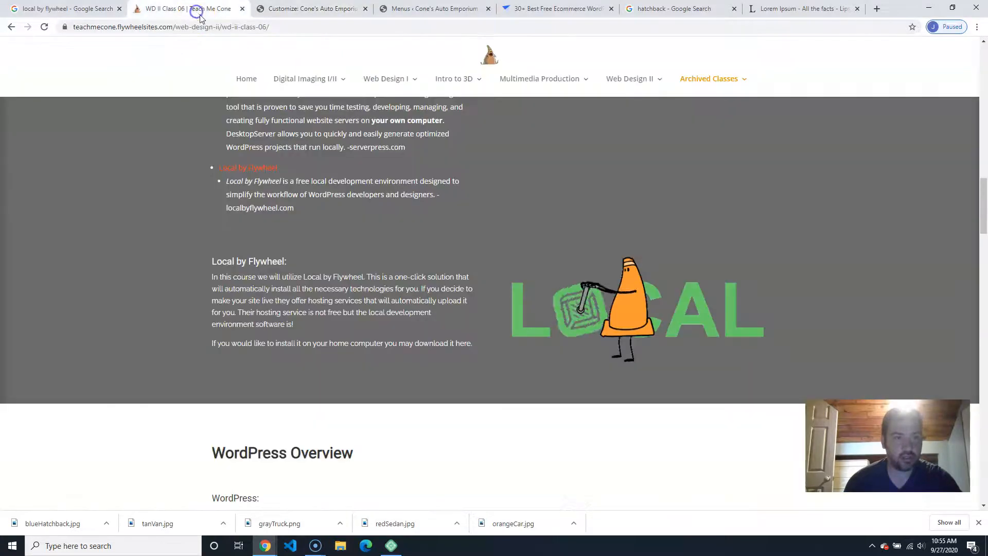
pyautogui.rightClick(496, 60)
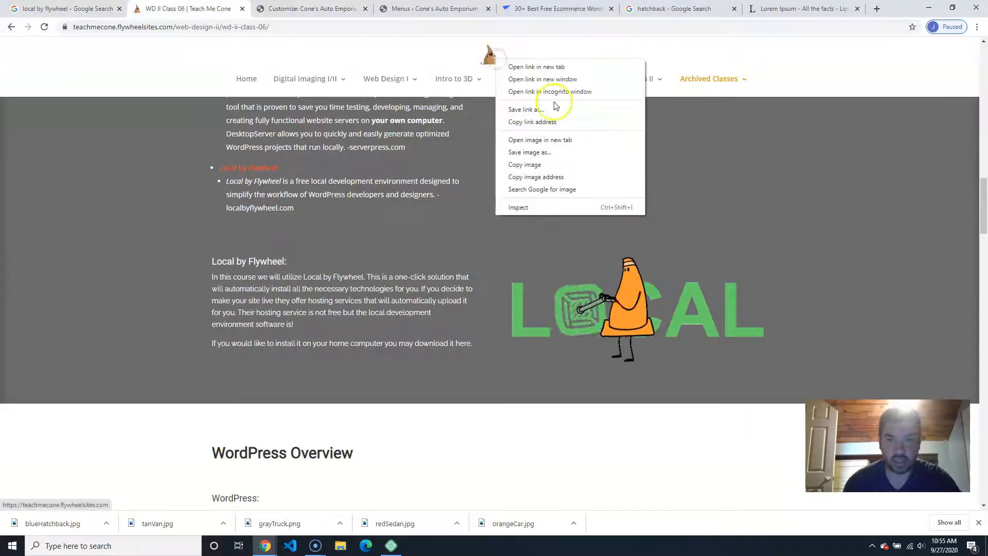
pyautogui.click(566, 152)
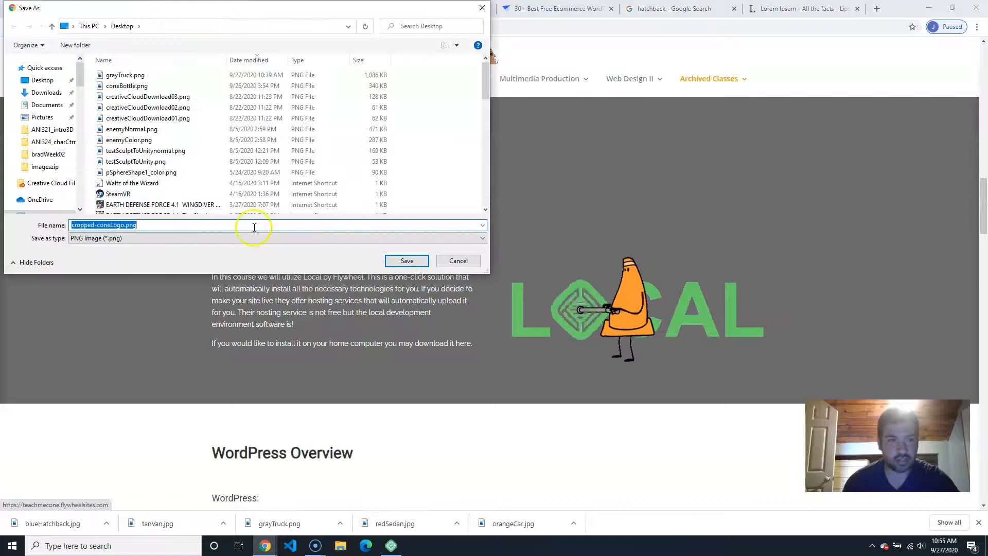
pyautogui.click(414, 260)
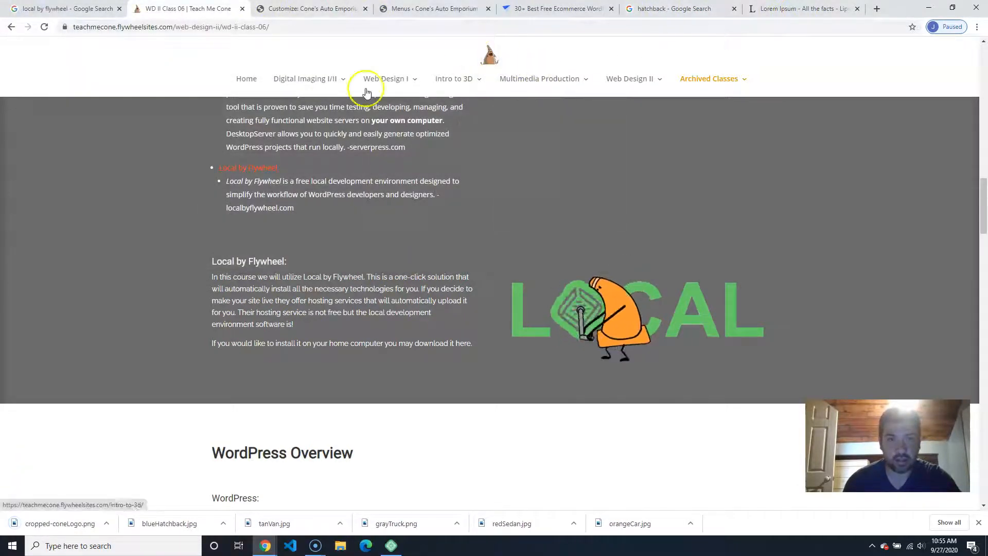
# - Back in the site customizer, upload cropped-coneLogo.png from the Desktop as the site logo
pyautogui.click(334, 8)
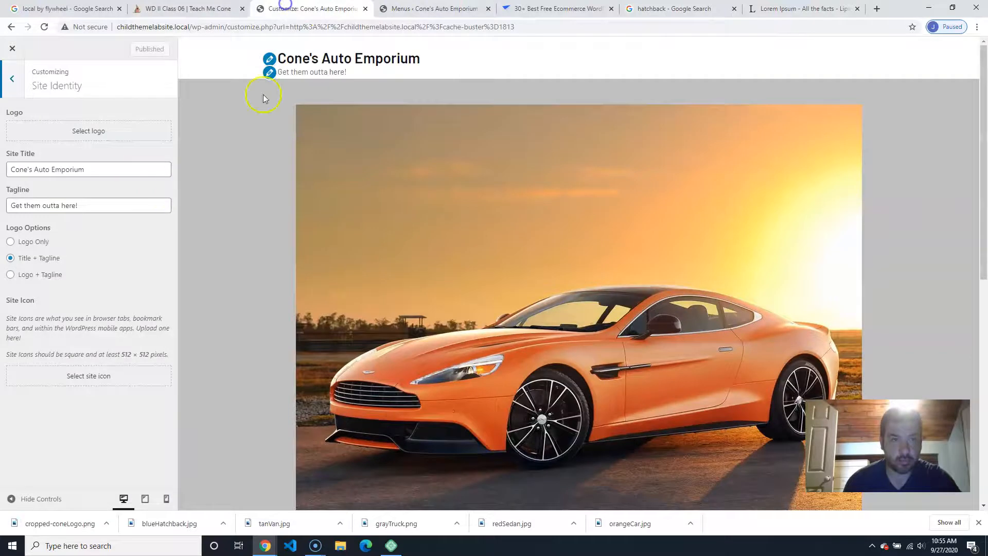
pyautogui.click(65, 135)
pyautogui.click(43, 88)
pyautogui.click(508, 260)
pyautogui.click(155, 75)
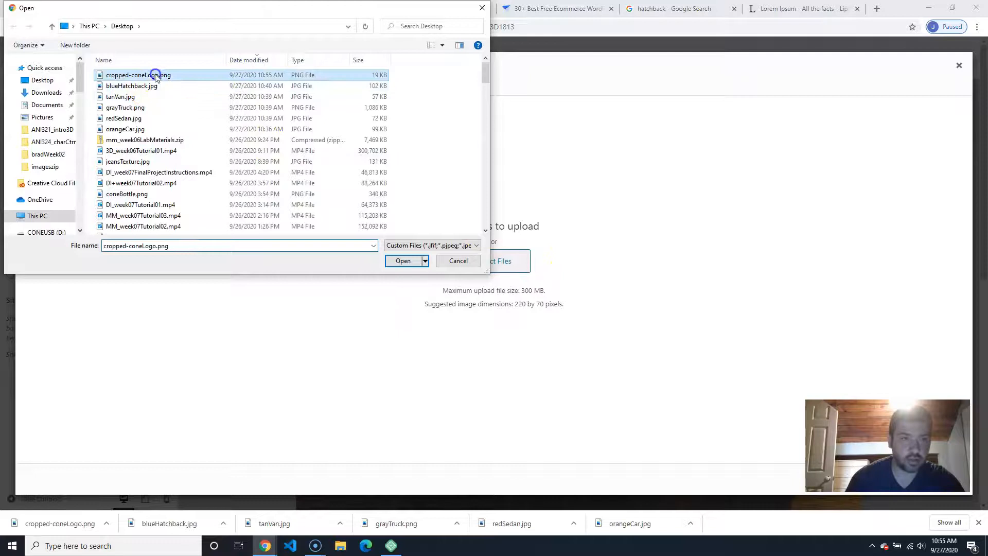
pyautogui.click(404, 260)
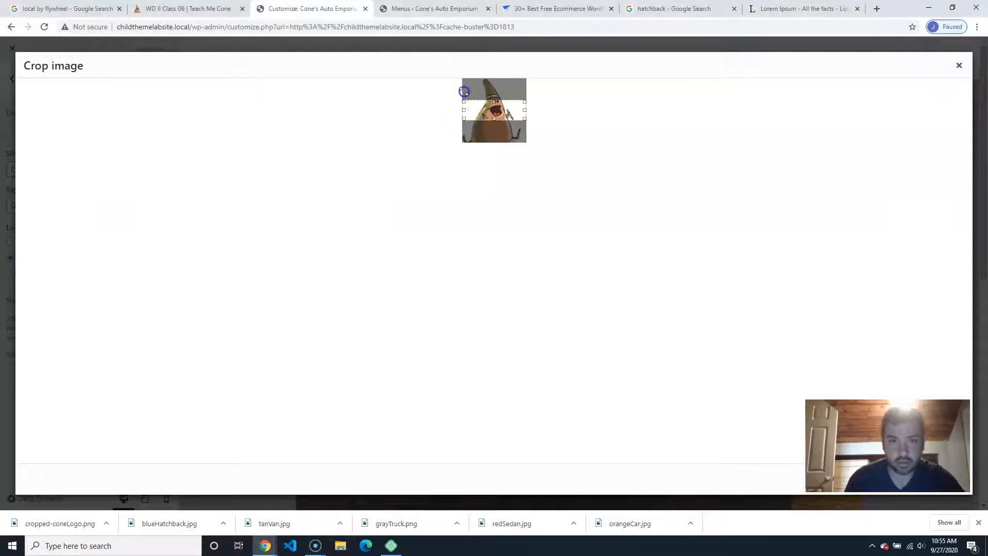
# - Move the crop area slightly up over the cone's face and crop the logo image
pyautogui.click(498, 153)
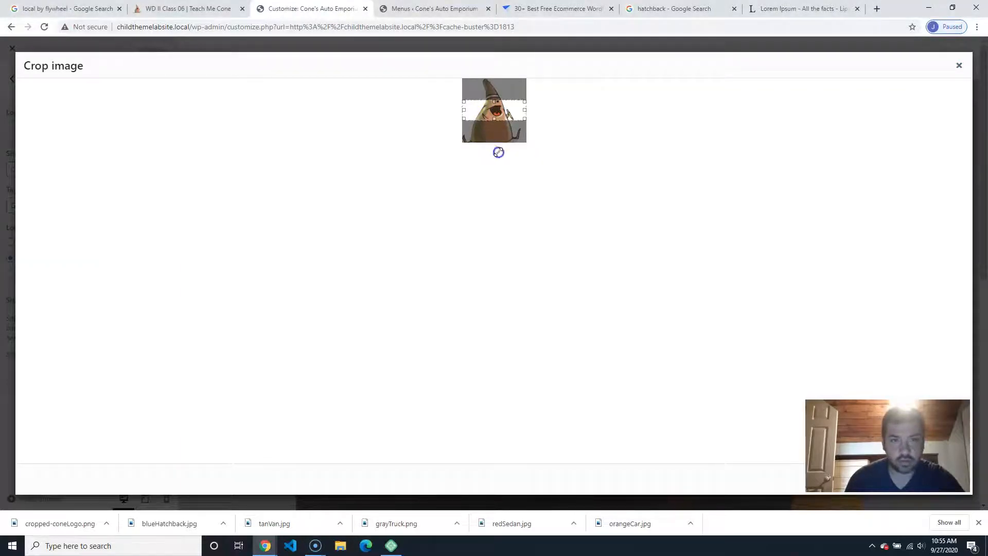
pyautogui.moveTo(496, 120); pyautogui.dragTo(501, 153)
pyautogui.moveTo(495, 101)
pyautogui.mouseDown()
pyautogui.moveTo(502, 77)
pyautogui.moveTo(509, 106)
pyautogui.mouseUp()
pyautogui.click(951, 484)
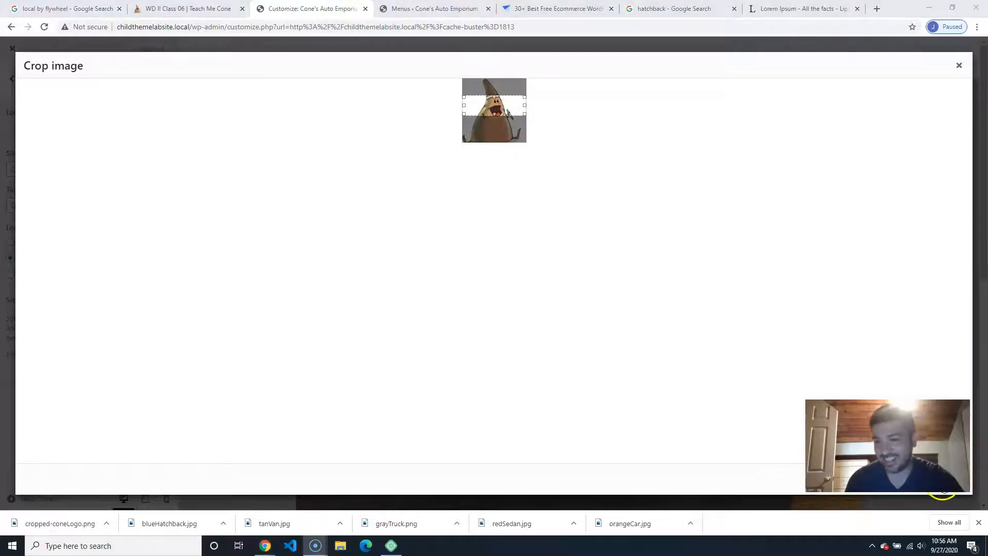
pyautogui.click(947, 482)
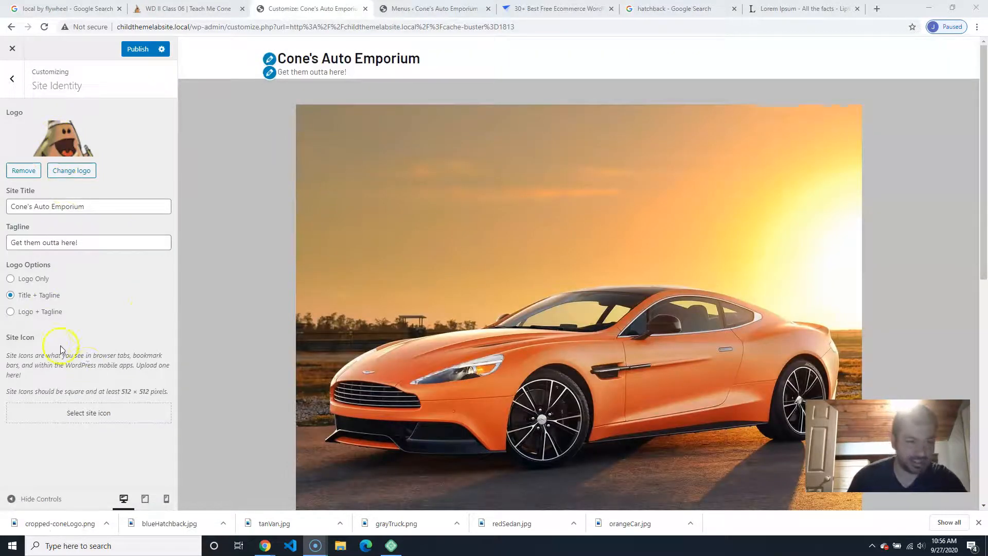
# - Preview the Logo Only and Title + Tagline options, and set the logo option to Logo + Tagline
pyautogui.click(23, 314)
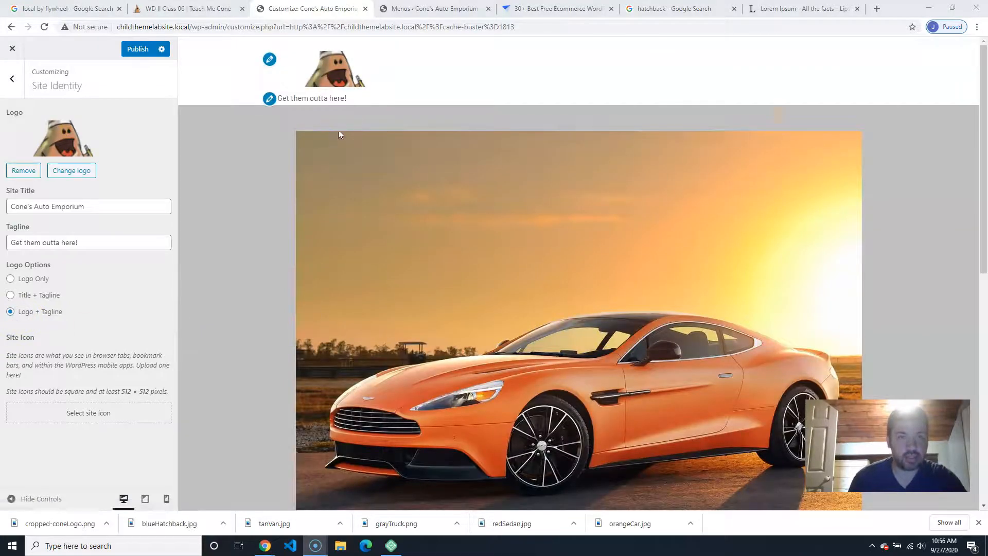
pyautogui.click(24, 278)
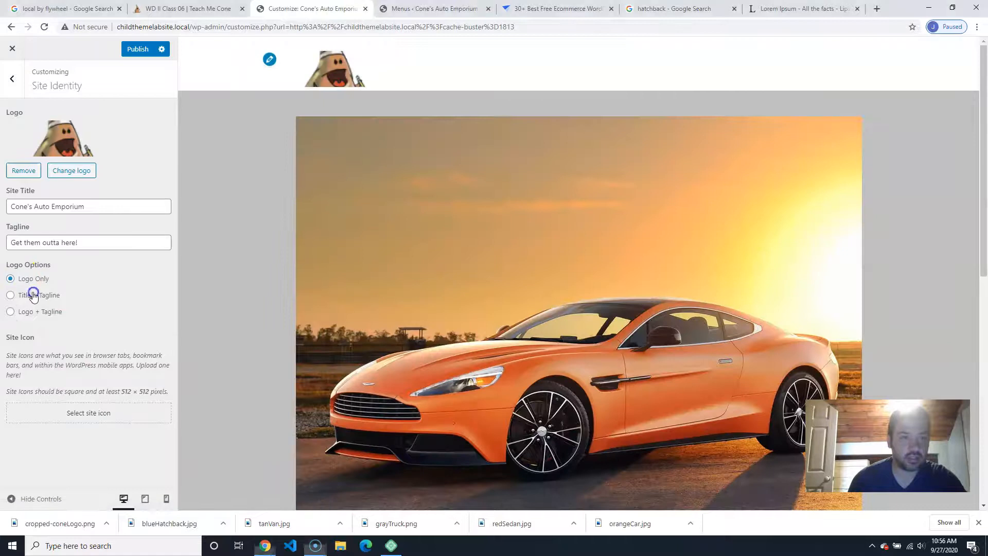
pyautogui.click(31, 295)
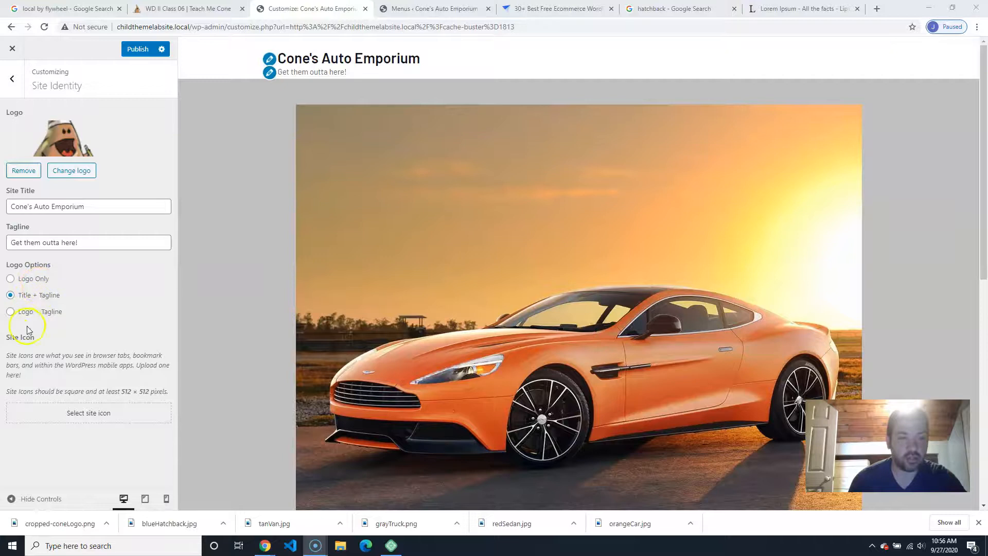
pyautogui.click(30, 311)
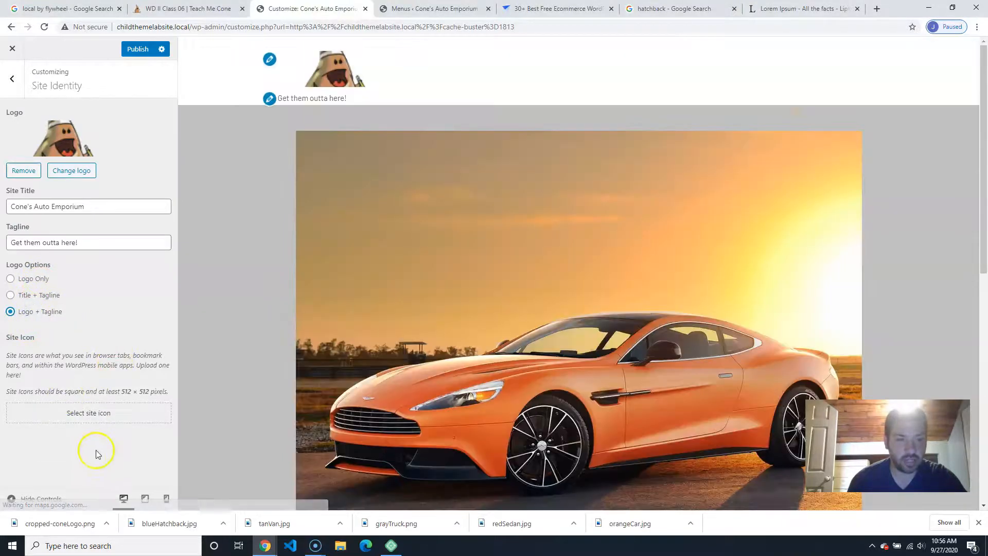
# - Set the site's primary color to orange #e0a557 in the Colors settings
pyautogui.click(12, 78)
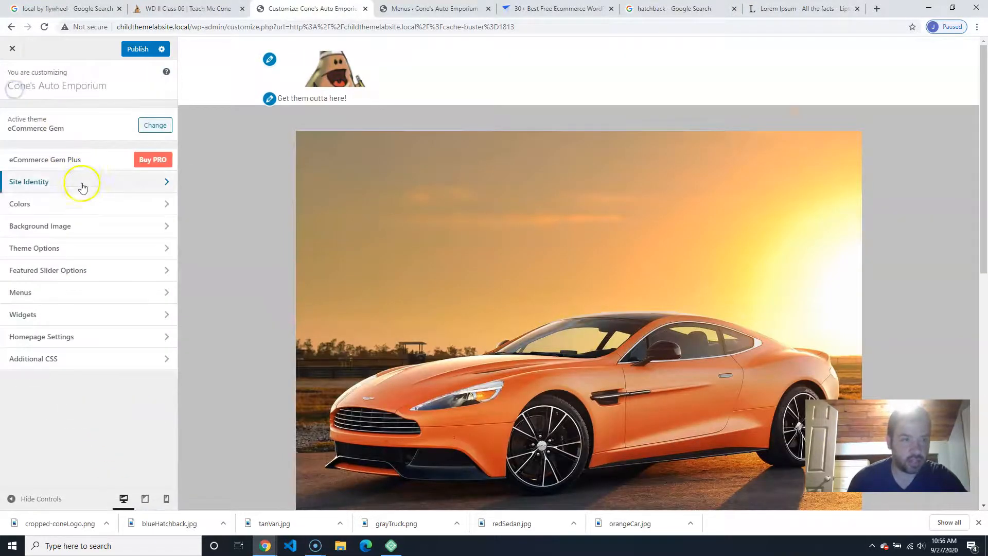
pyautogui.click(84, 208)
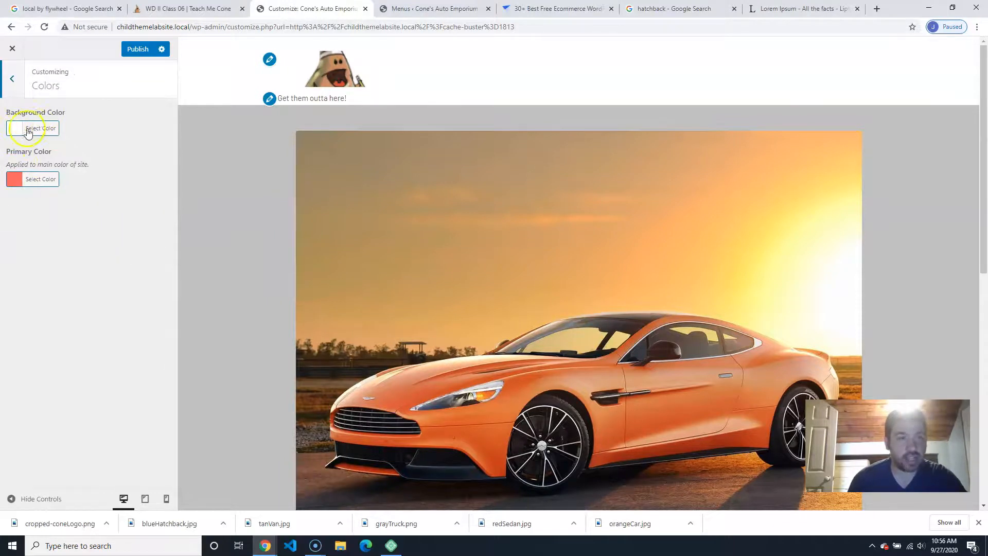
pyautogui.click(42, 181)
pyautogui.moveTo(20, 208)
pyautogui.mouseDown()
pyautogui.moveTo(21, 226)
pyautogui.moveTo(21, 213)
pyautogui.mouseUp()
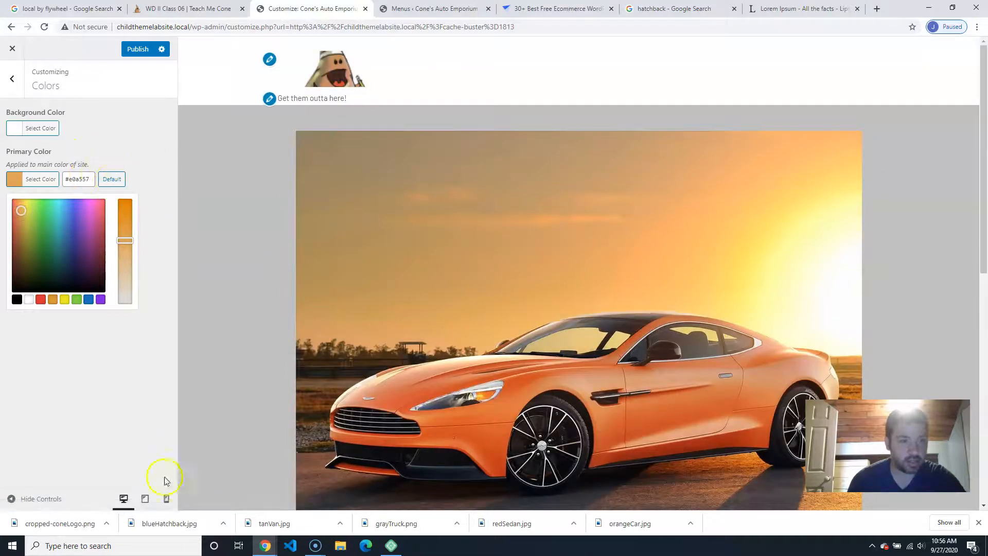
pyautogui.click(146, 366)
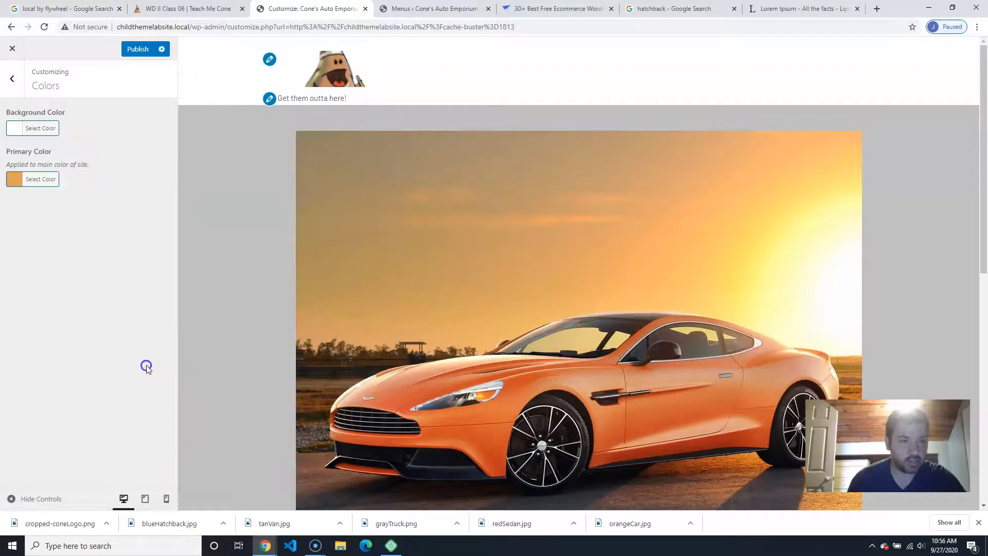
# - In the theme's Top Header Options, enable Show Top Header and Make Main Nav Sticky
pyautogui.click(16, 78)
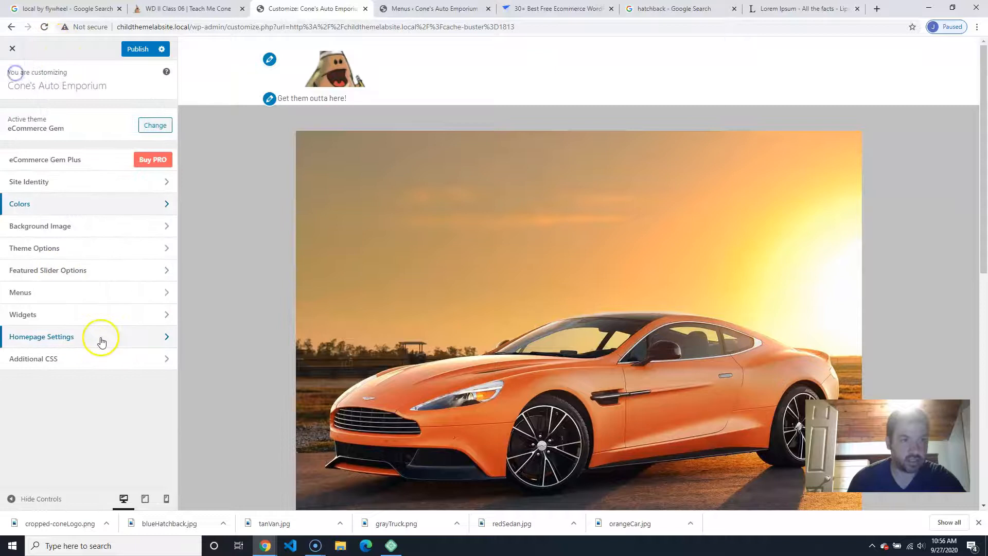
pyautogui.click(140, 252)
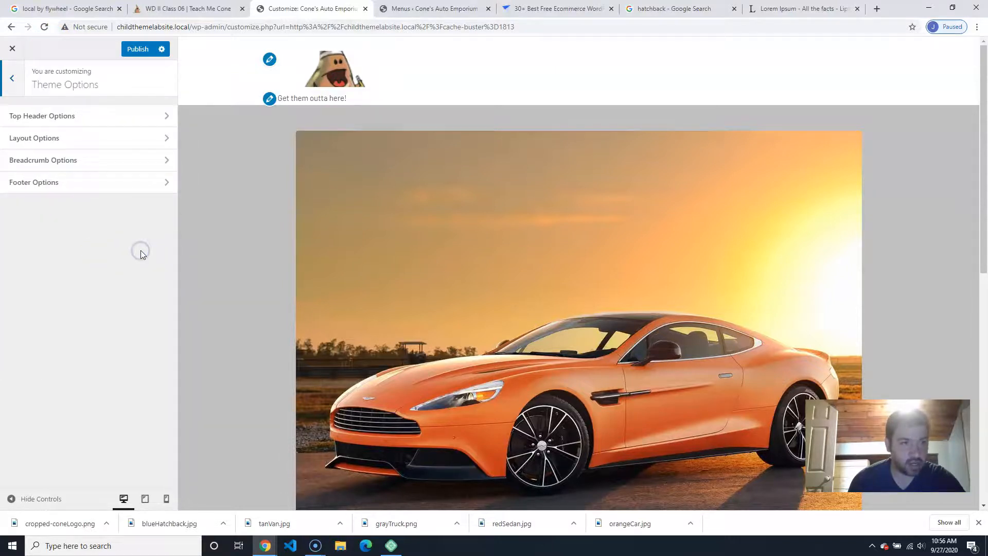
pyautogui.click(153, 121)
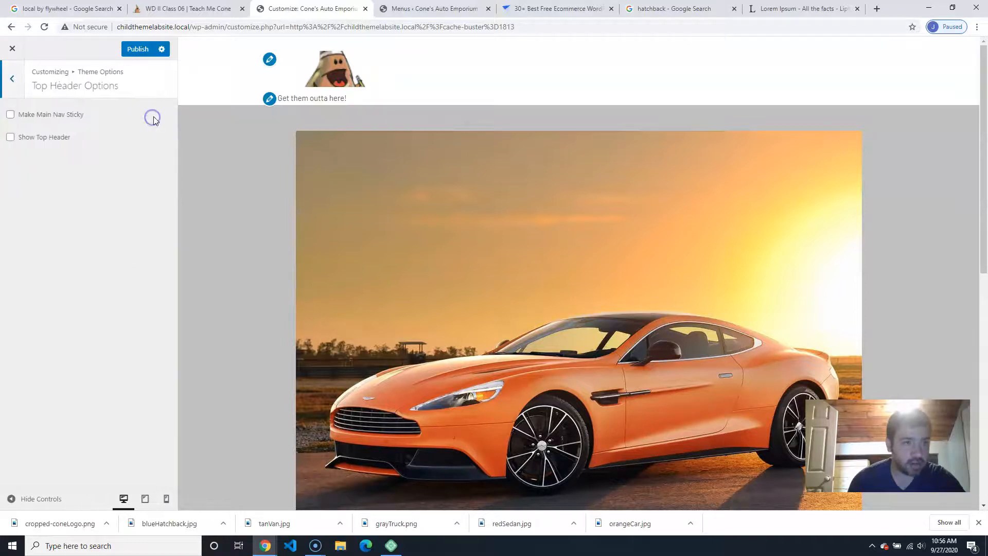
pyautogui.click(46, 137)
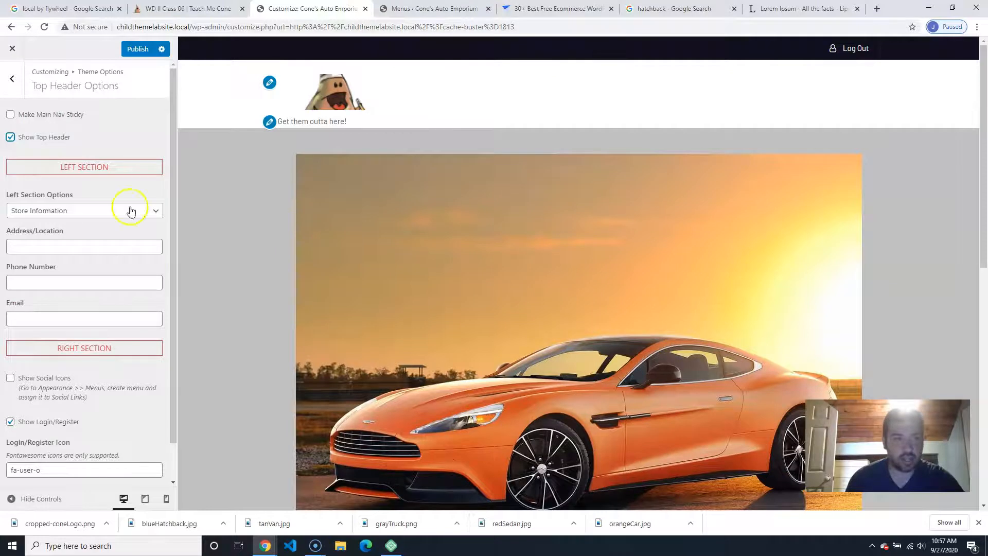
pyautogui.scroll(-2, 115, 435)
pyautogui.scroll(2, 65, 135)
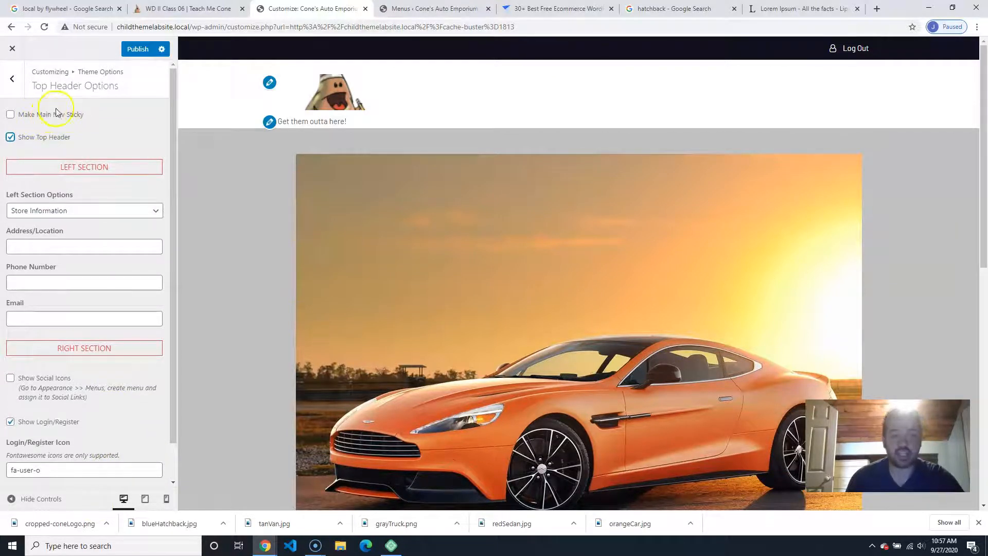
pyautogui.scroll(-4, 523, 217)
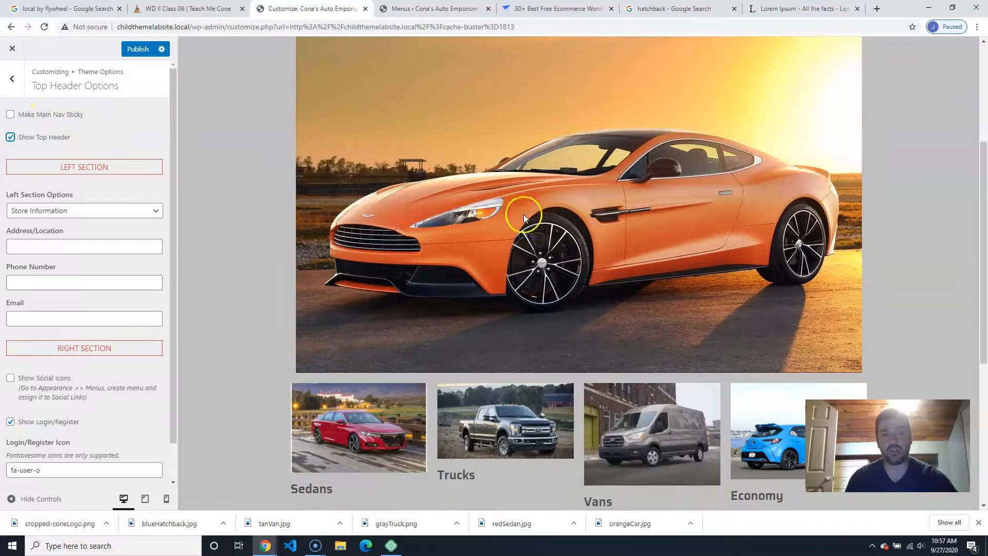
pyautogui.click(33, 114)
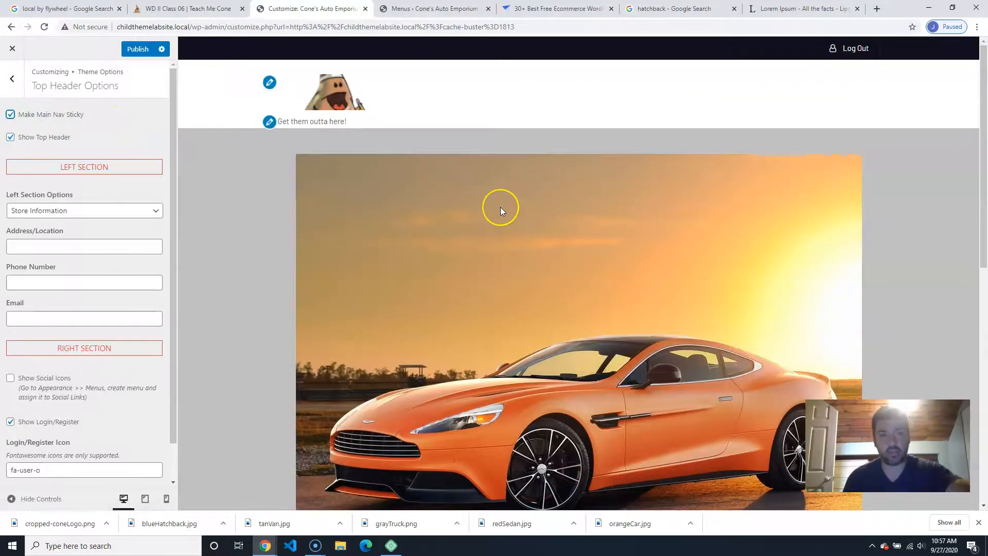
# - Check the sticky navigation in the homepage preview and turn off Make Main Nav Sticky
pyautogui.scroll(-5, 501, 207)
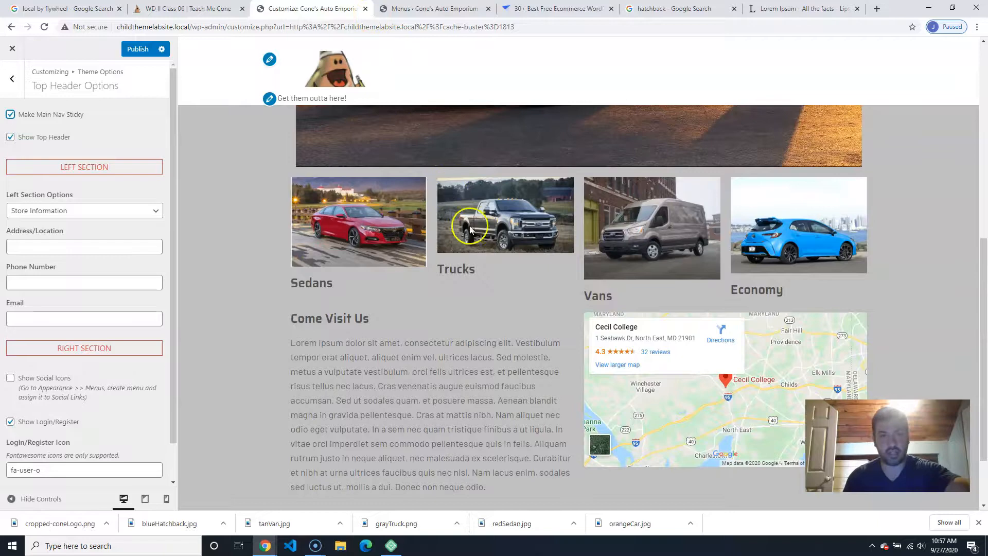
pyautogui.scroll(-8, 473, 225)
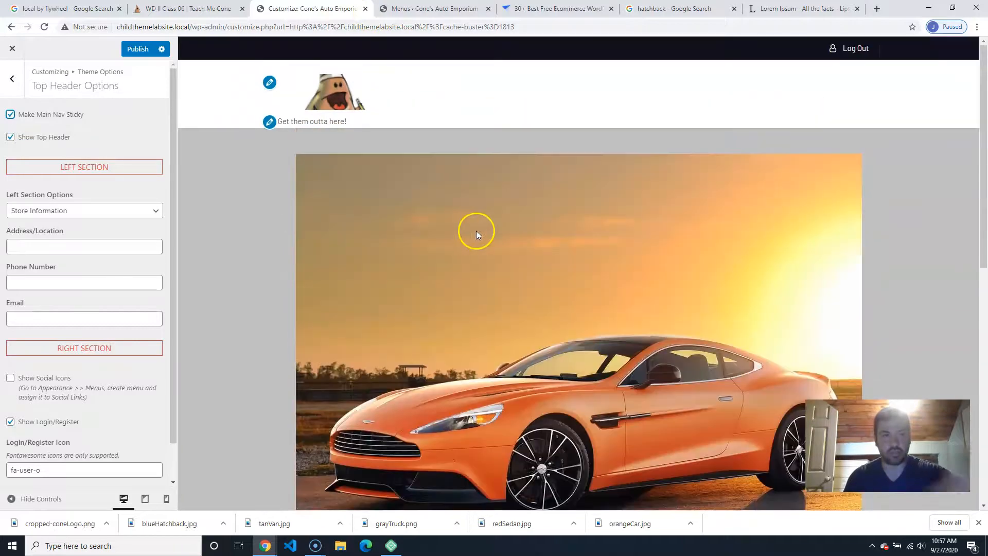
pyautogui.click(10, 118)
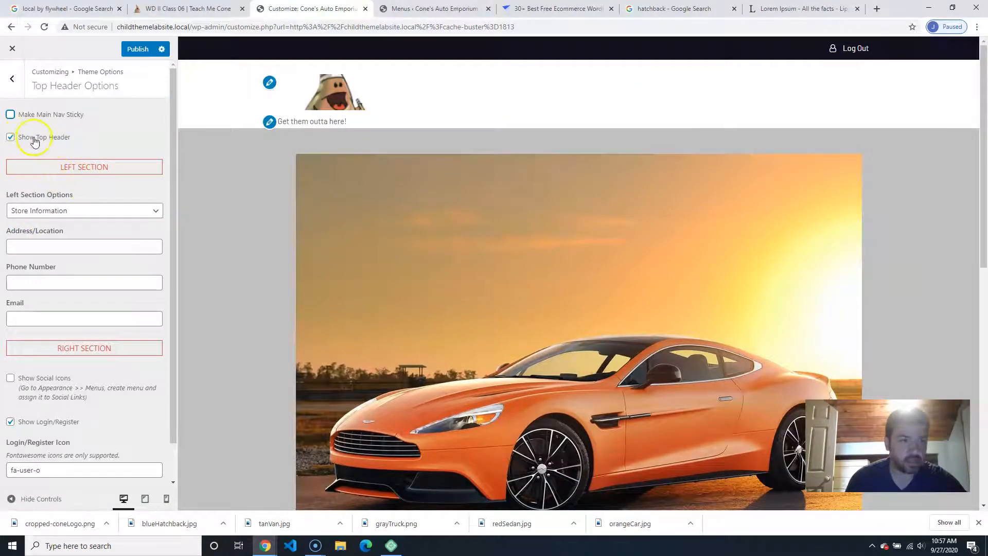
# - Set the top header's Left Section Options to Menu and turn off Show Login/Register in its right section
pyautogui.click(93, 211)
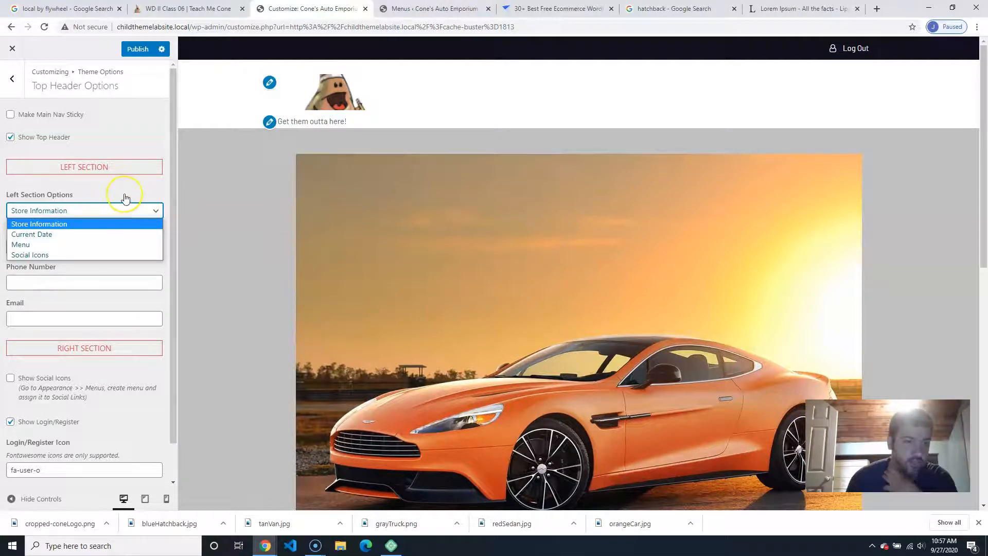
pyautogui.click(57, 244)
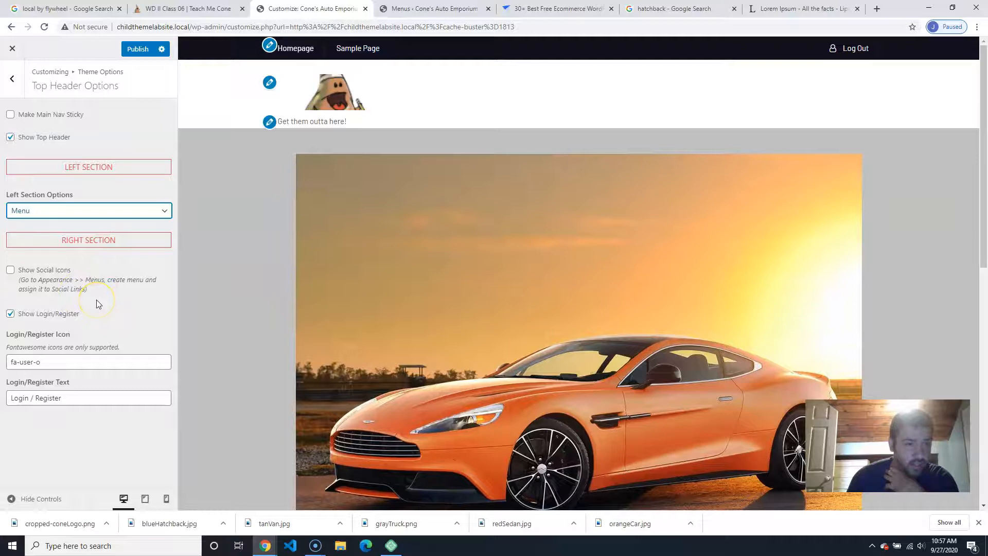
pyautogui.click(10, 314)
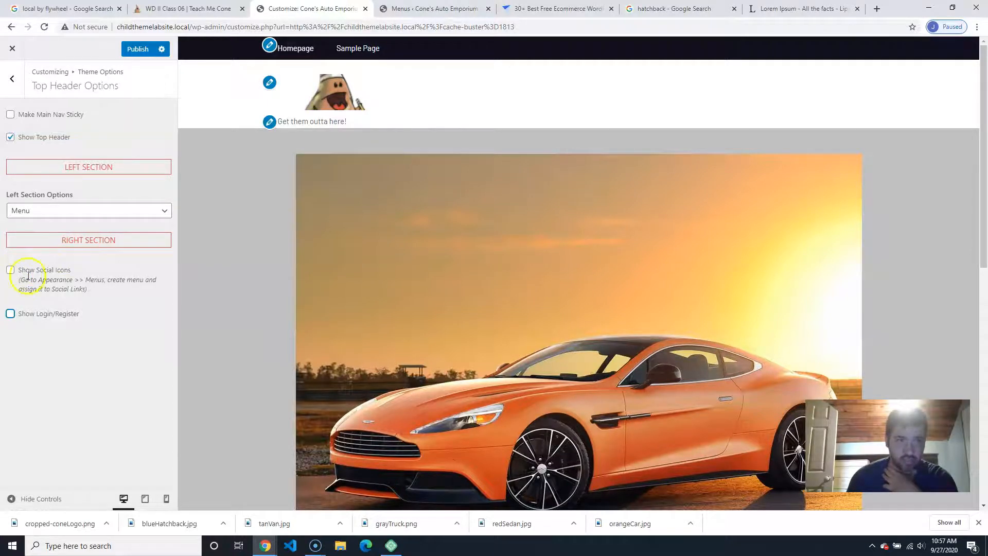
# - Review the Footer Options copyright text against the previewed footer, and look over the Homepage Settings
pyautogui.click(11, 78)
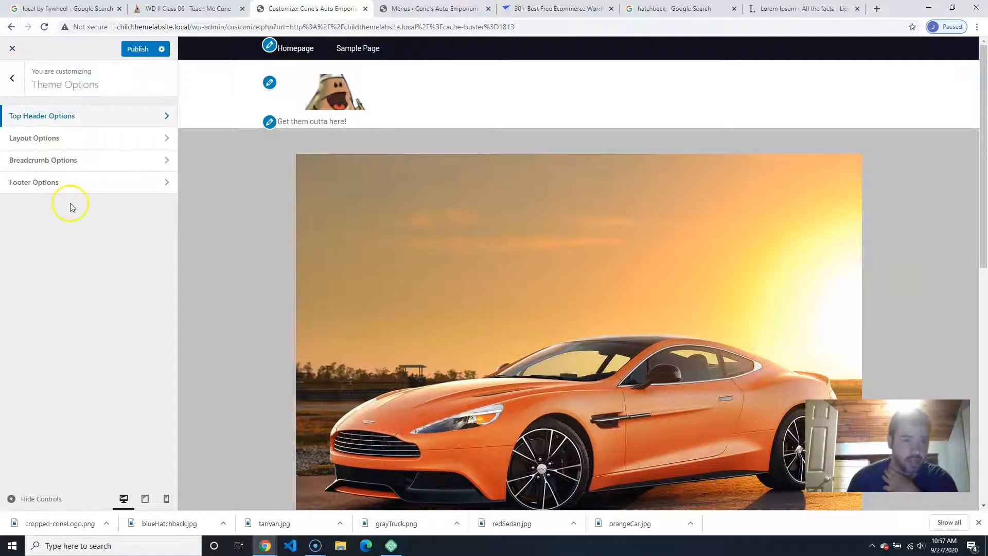
pyautogui.click(102, 189)
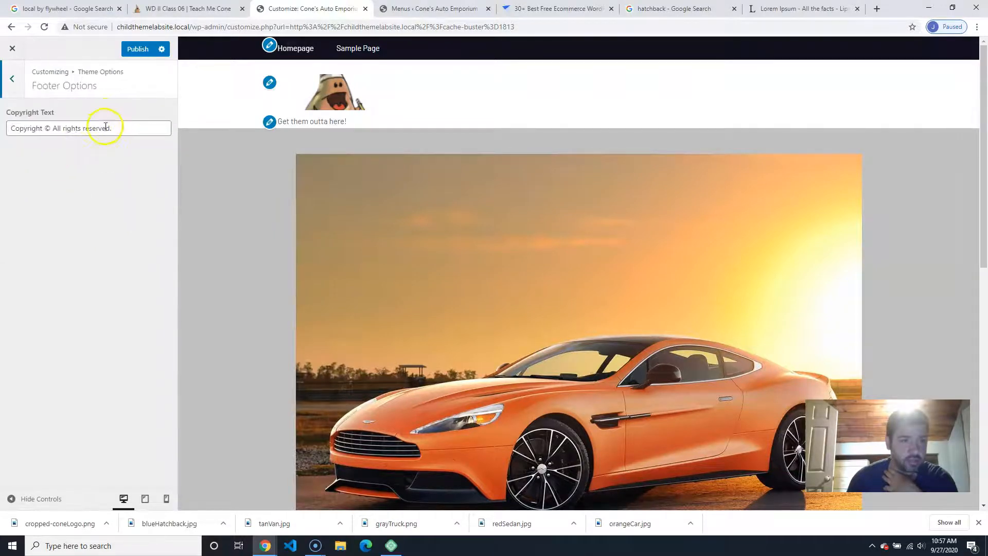
pyautogui.scroll(-10, 552, 409)
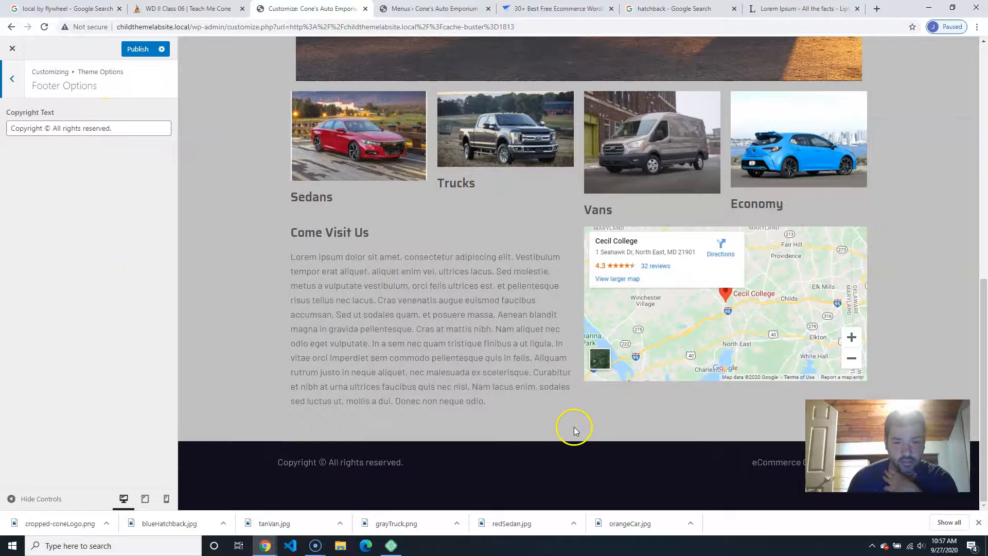
pyautogui.scroll(10, 505, 415)
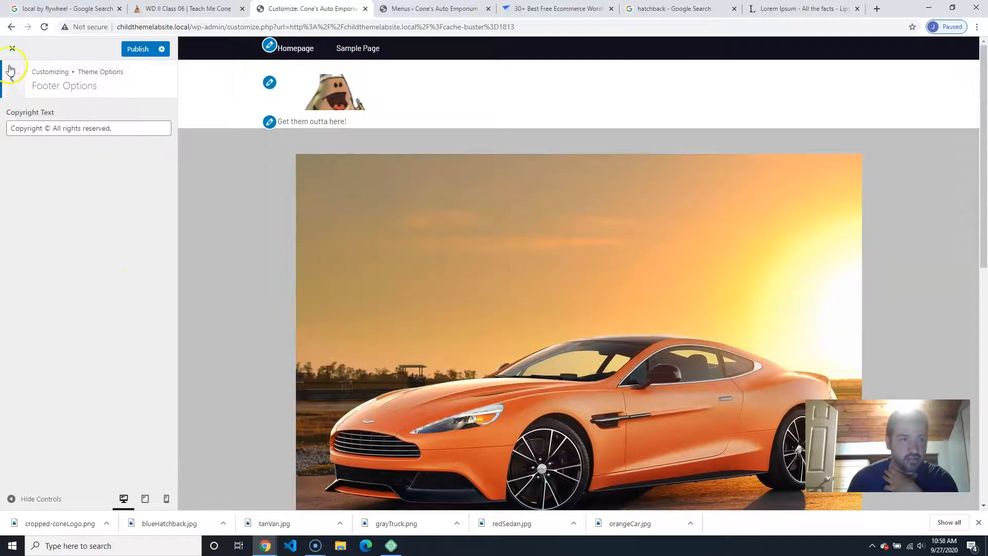
pyautogui.click(11, 72)
pyautogui.click(12, 82)
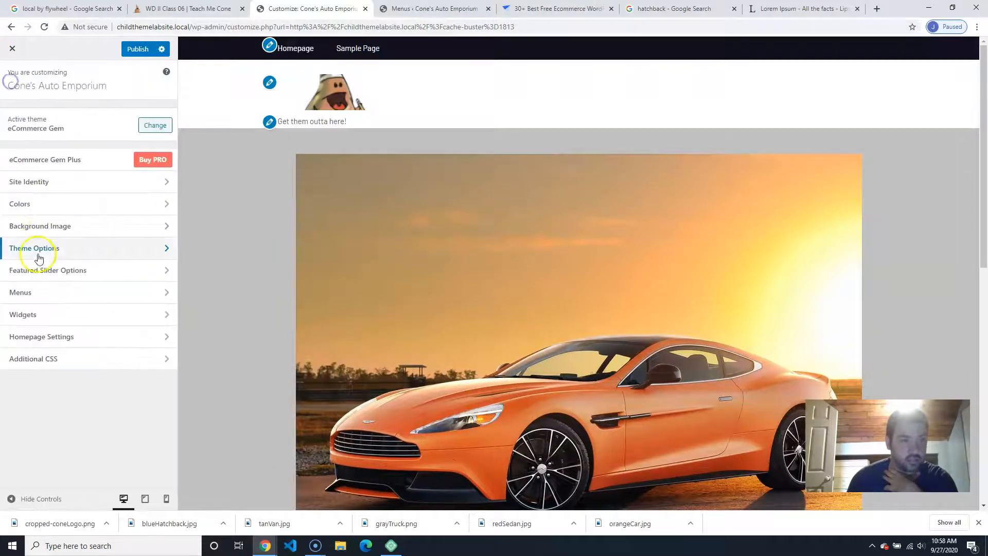
pyautogui.click(93, 344)
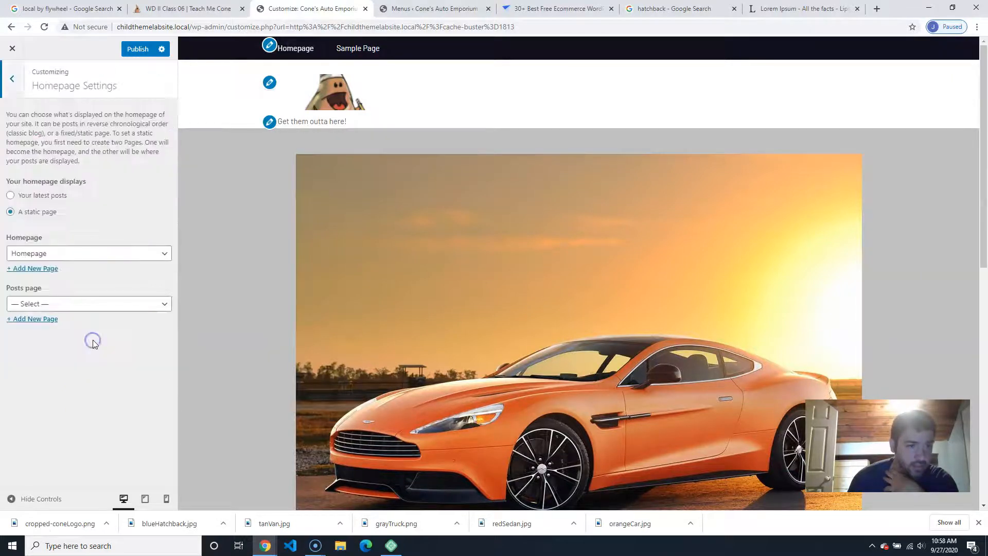
pyautogui.click(12, 80)
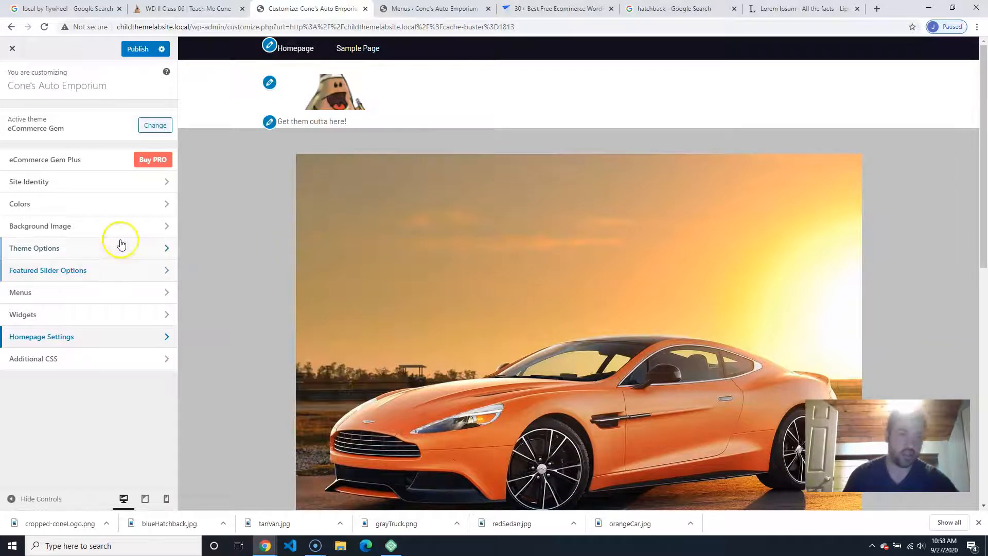
# - Enable the featured slider, set Slide 1's page to Homepage, and check the homepage preview
pyautogui.click(127, 273)
pyautogui.click(124, 116)
pyautogui.click(44, 115)
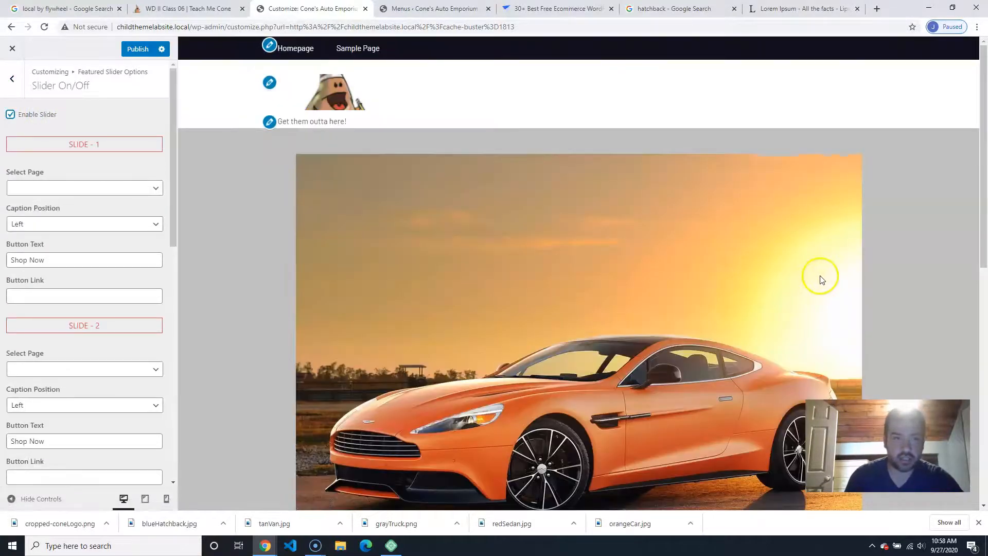
pyautogui.scroll(-4, 824, 278)
pyautogui.scroll(4, 826, 278)
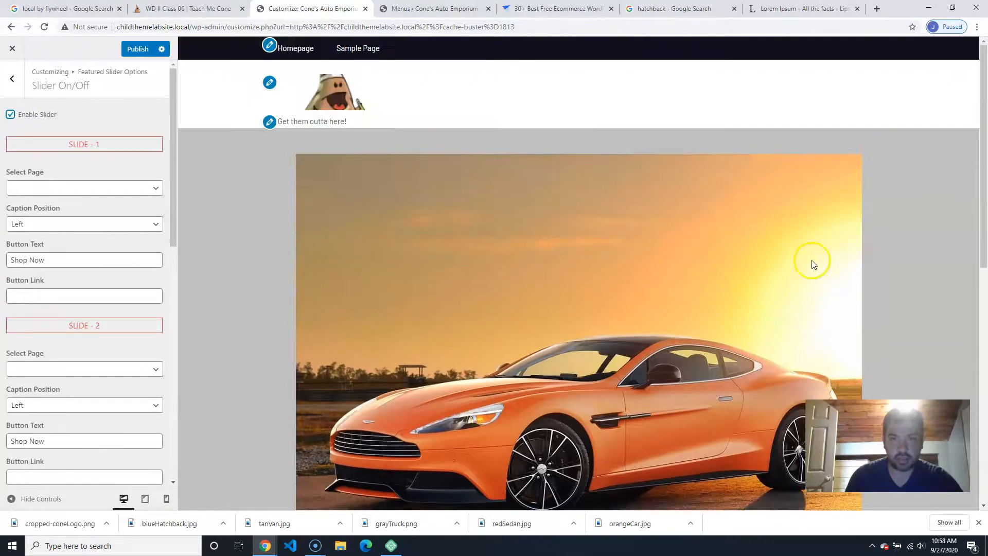
pyautogui.click(87, 188)
pyautogui.click(31, 212)
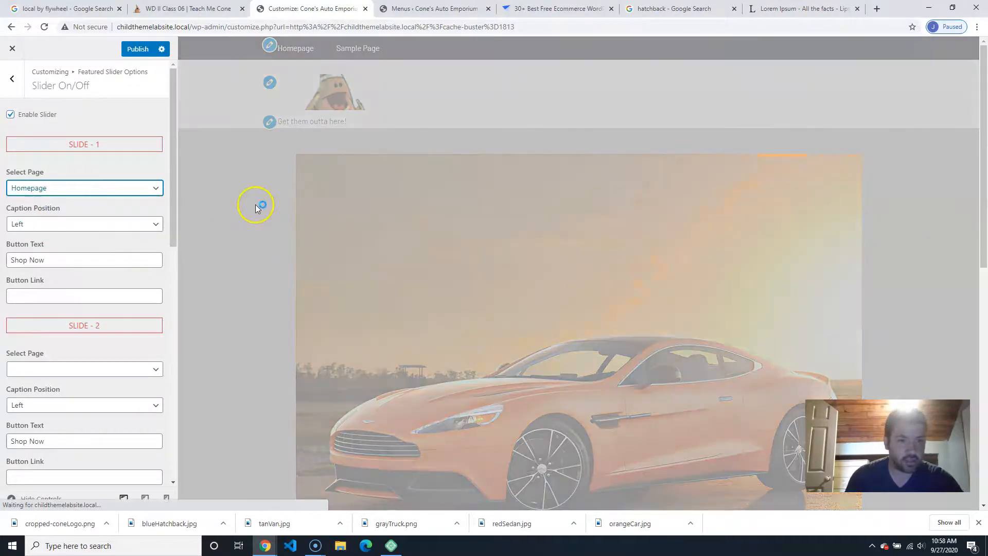
pyautogui.scroll(-8, 288, 304)
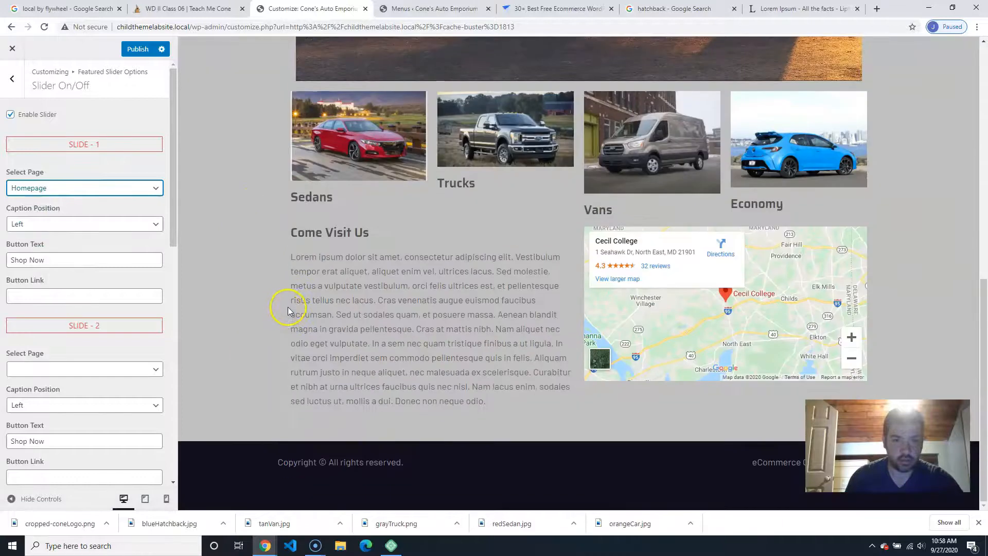
pyautogui.scroll(10, 276, 324)
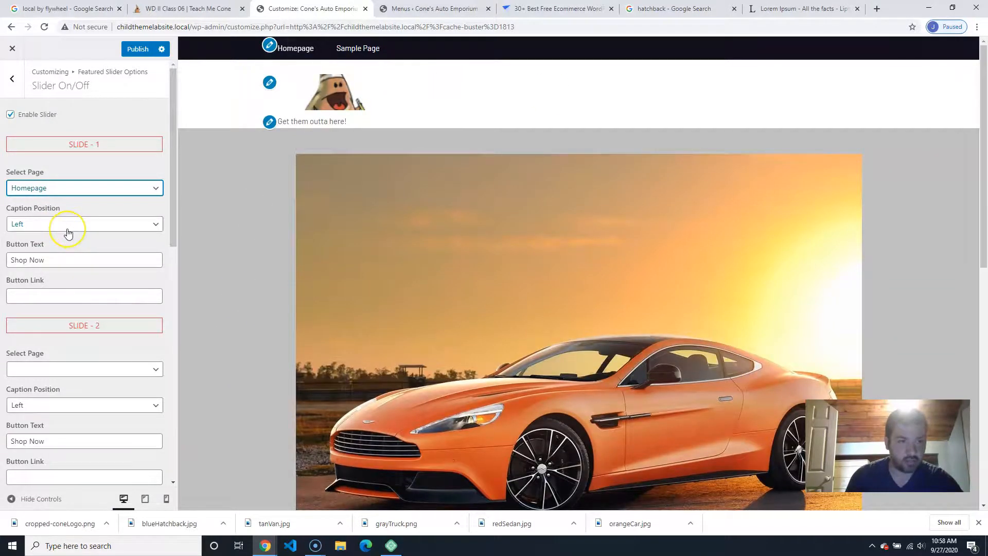
pyautogui.scroll(-8, 265, 338)
pyautogui.scroll(10, 270, 346)
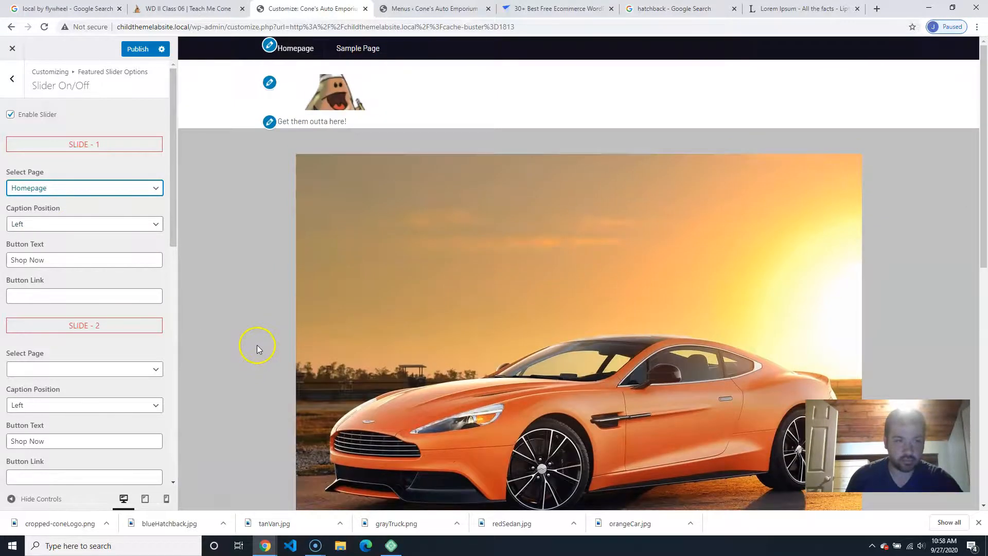
# - Look through the Slider Setting options, the Main Menu's items and locations, and the Homepage Settings
pyautogui.click(12, 79)
pyautogui.click(84, 140)
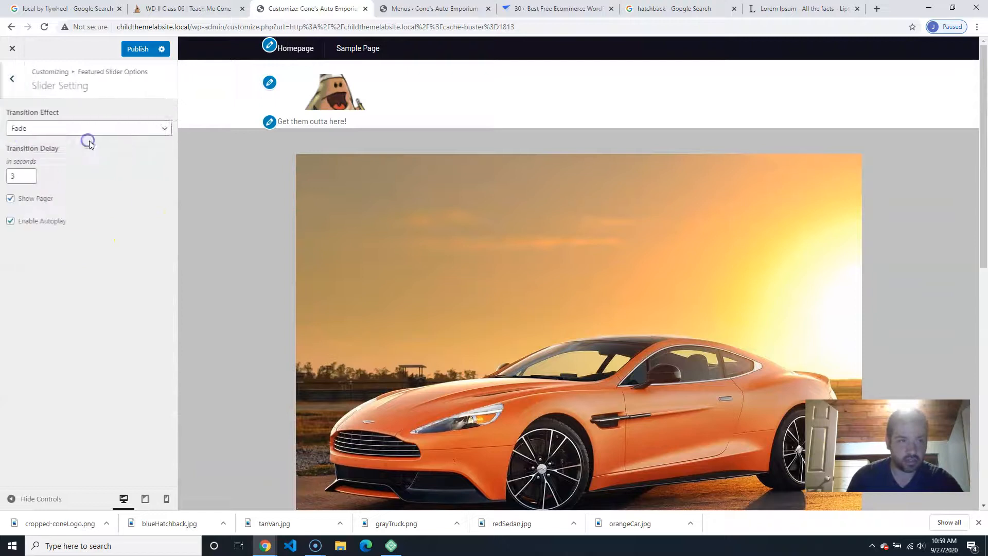
pyautogui.click(6, 81)
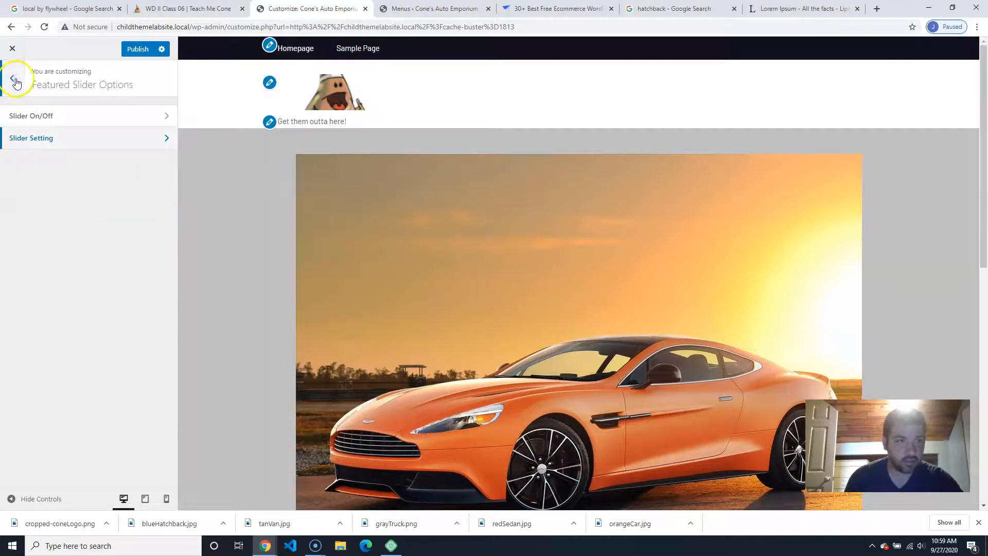
pyautogui.click(10, 76)
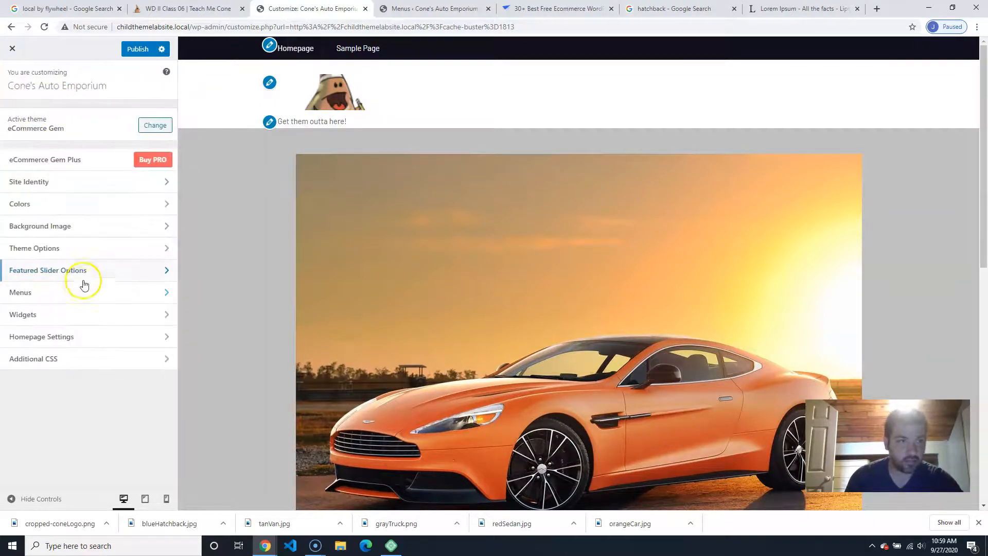
pyautogui.click(119, 300)
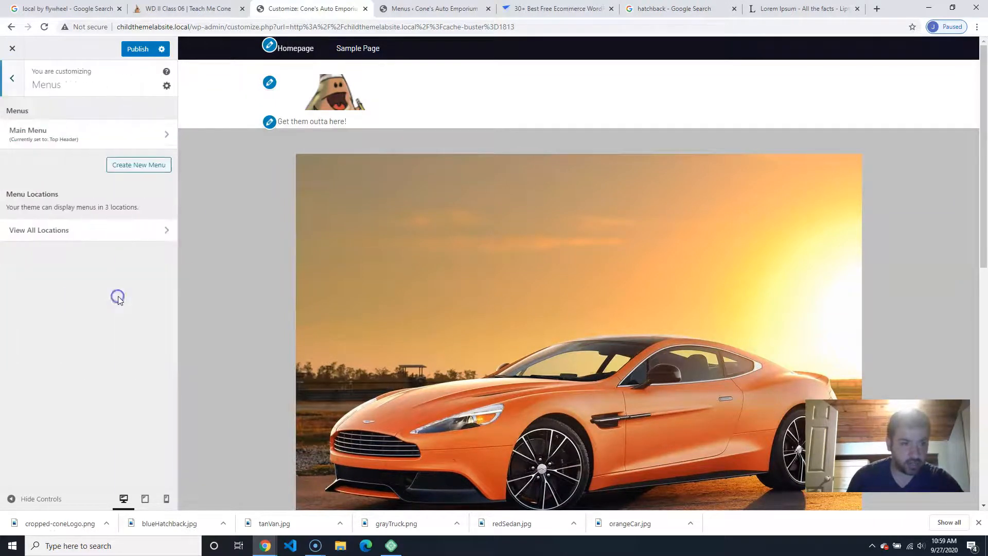
pyautogui.click(161, 137)
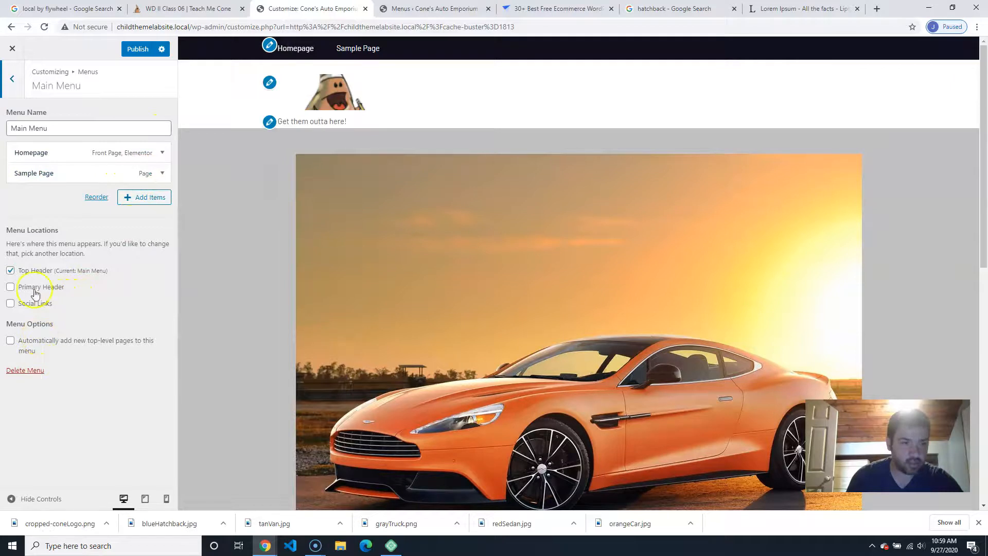
pyautogui.click(11, 79)
pyautogui.click(5, 87)
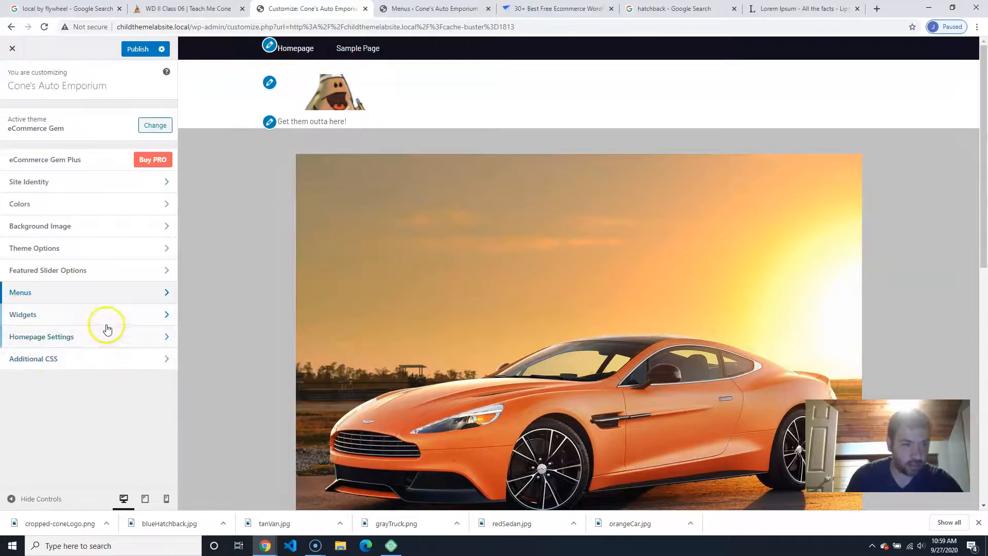
pyautogui.click(125, 350)
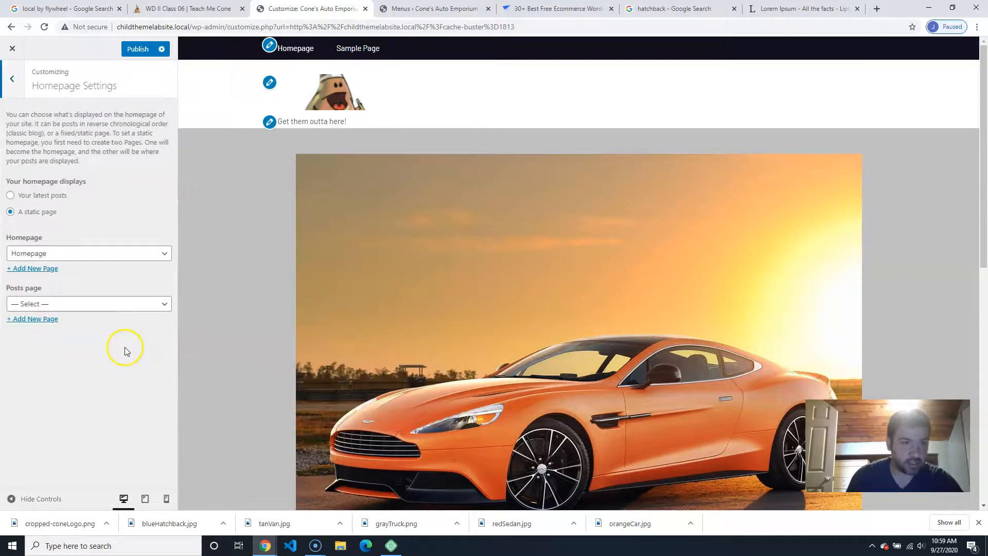
pyautogui.click(11, 76)
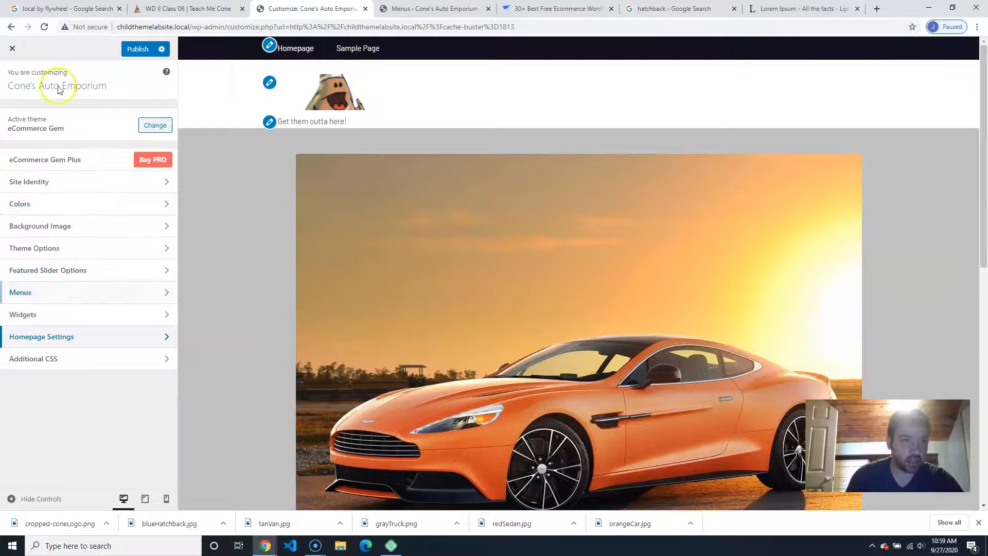
# - Publish the customizer changes and exit to the live site
pyautogui.click(9, 52)
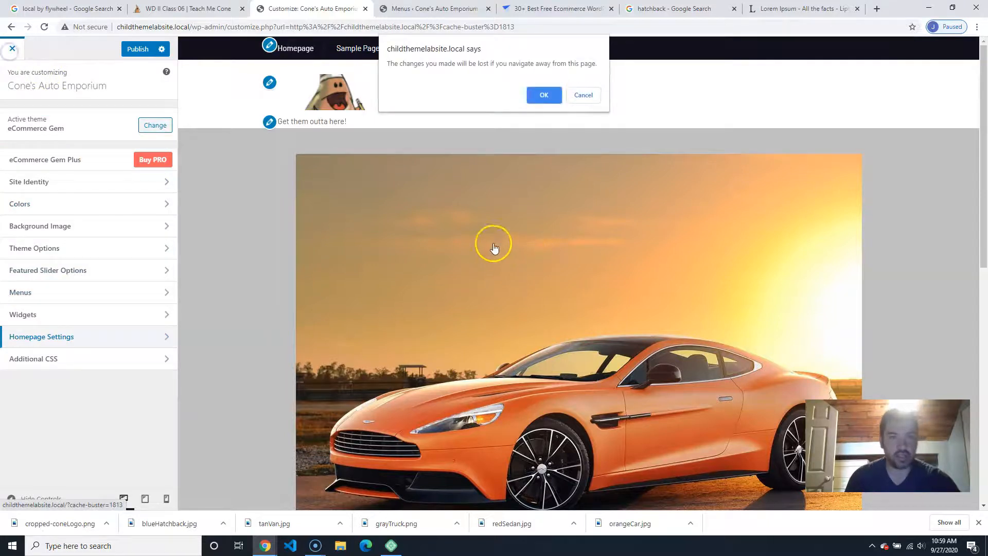
pyautogui.click(582, 96)
pyautogui.click(135, 48)
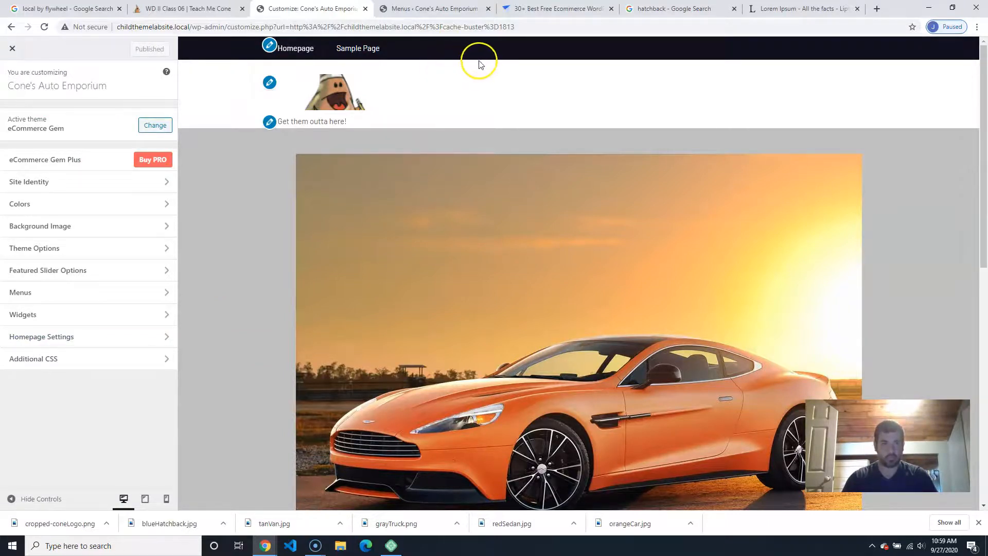
pyautogui.click(13, 49)
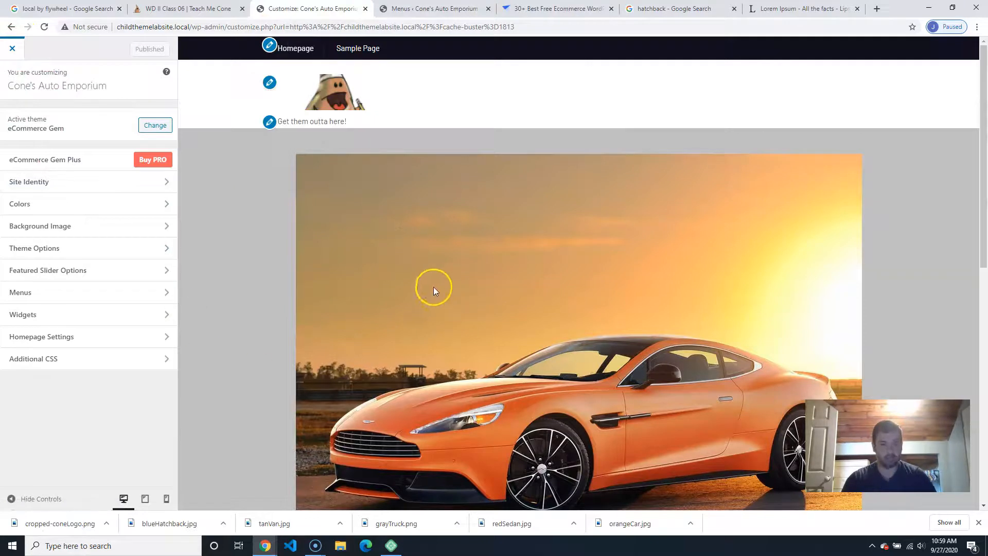
pyautogui.click(14, 48)
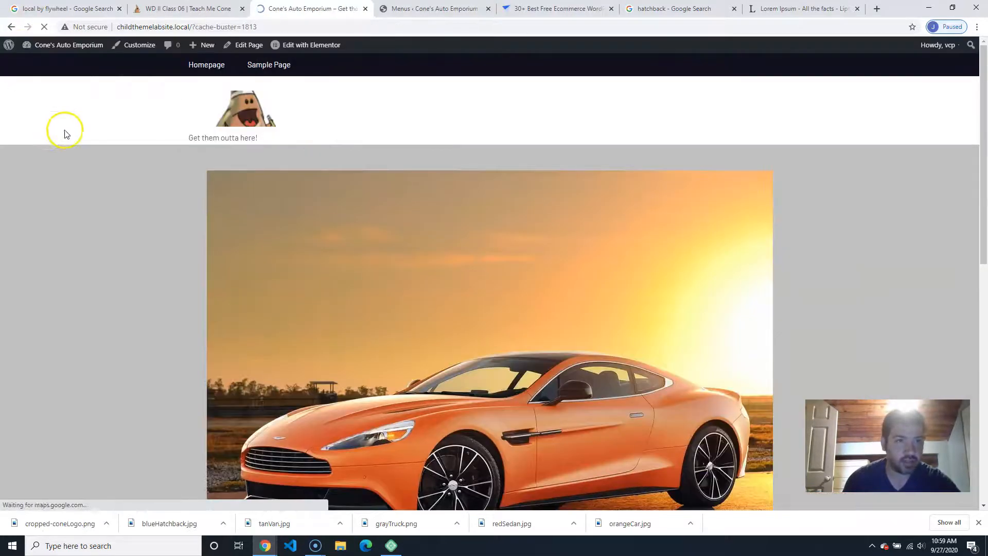
# - Review the published homepage from its header down to the footer
pyautogui.scroll(-8, 843, 202)
pyautogui.scroll(4, 777, 173)
pyautogui.scroll(4, 777, 171)
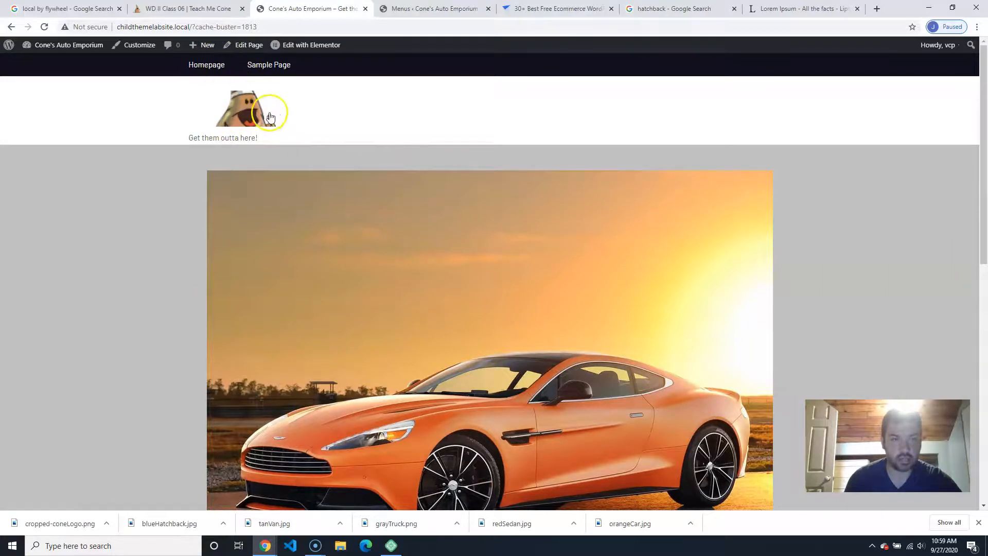
pyautogui.scroll(-10, 823, 201)
pyautogui.scroll(10, 843, 194)
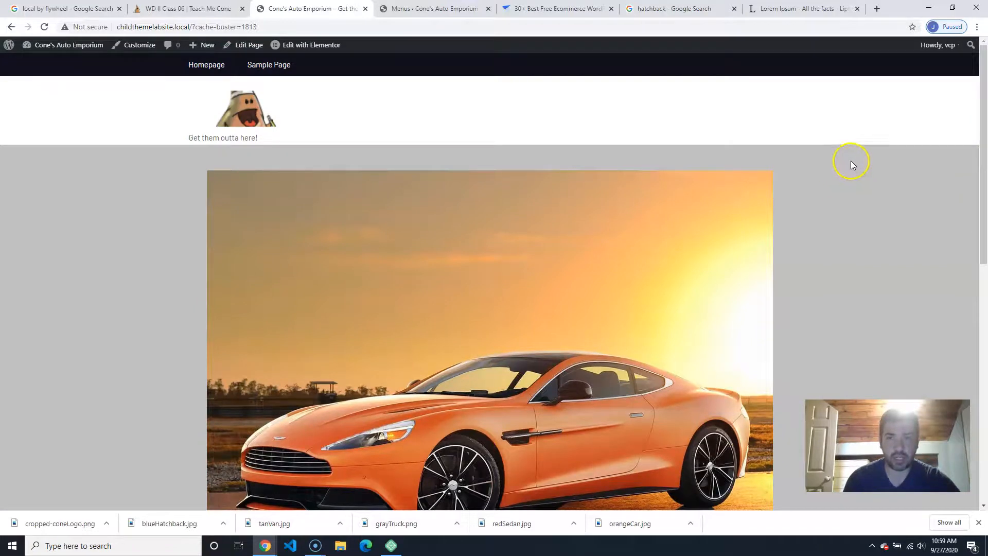
# - Look through the About eCommerce Gem page and Elementor's General, Style and Advanced settings in the WordPress admin
pyautogui.click(443, 8)
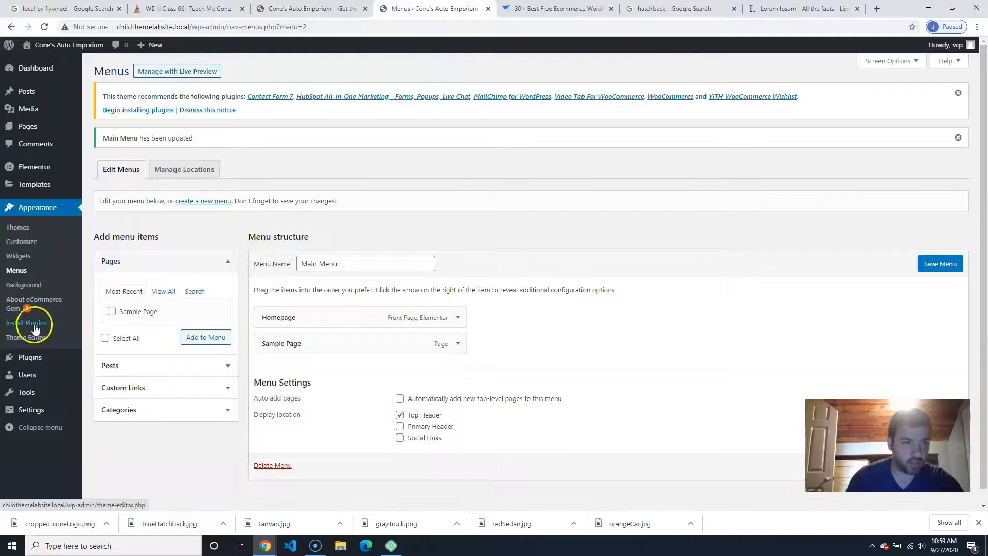
pyautogui.moveTo(50, 414)
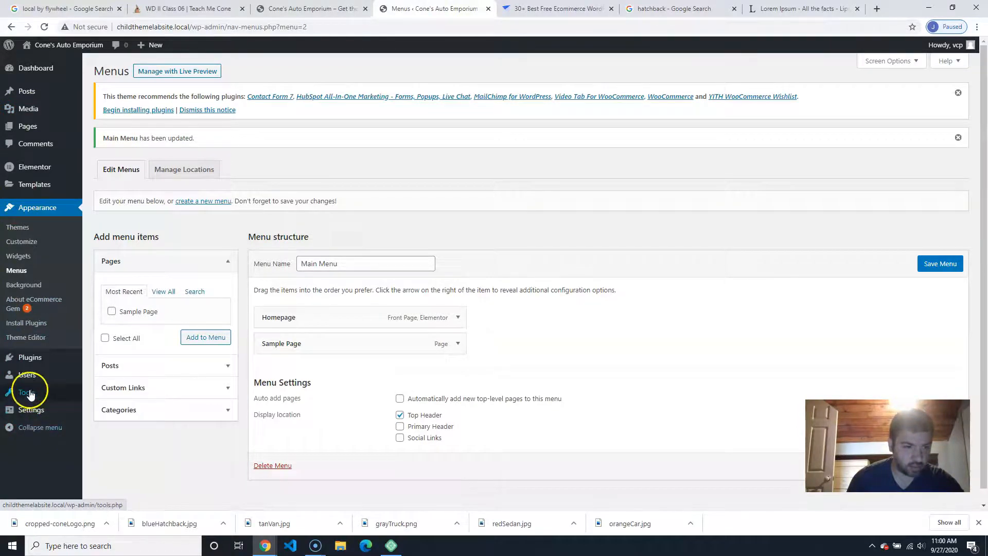
pyautogui.moveTo(30, 375)
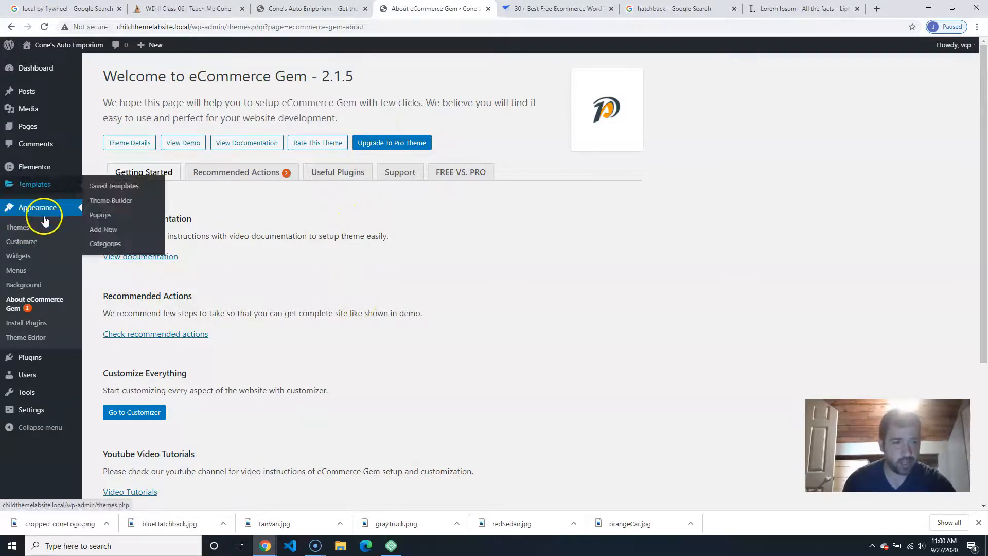
pyautogui.moveTo(35, 185)
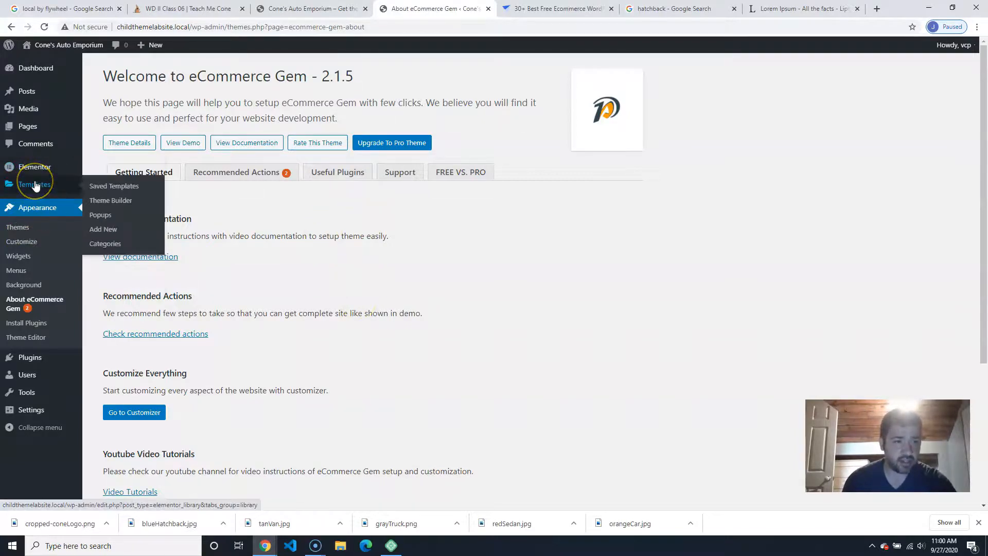
pyautogui.click(43, 172)
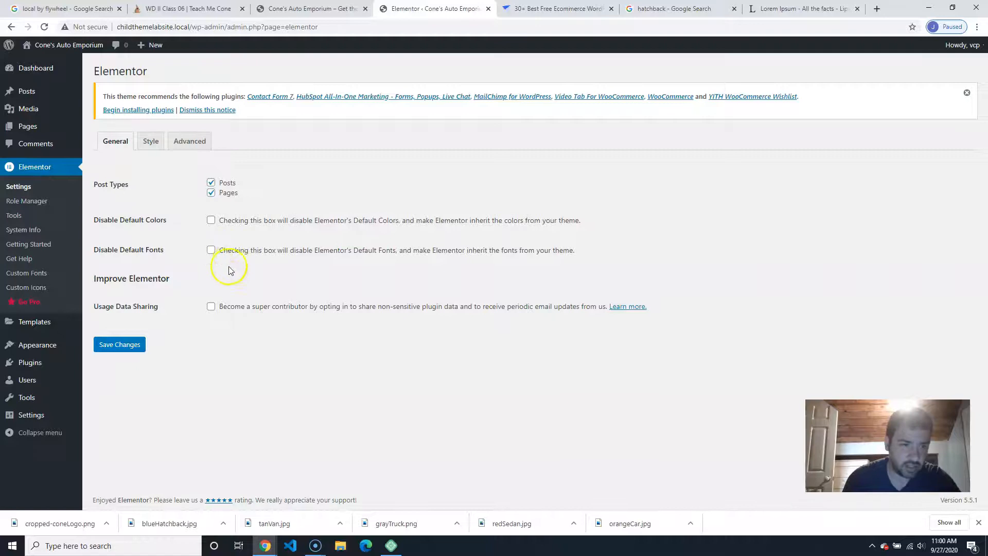
pyautogui.click(149, 144)
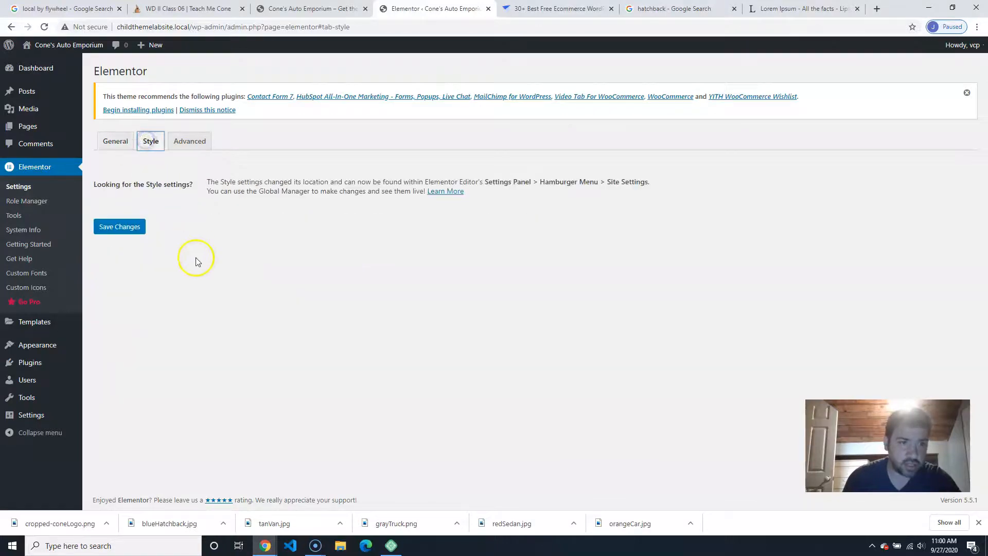
pyautogui.click(194, 146)
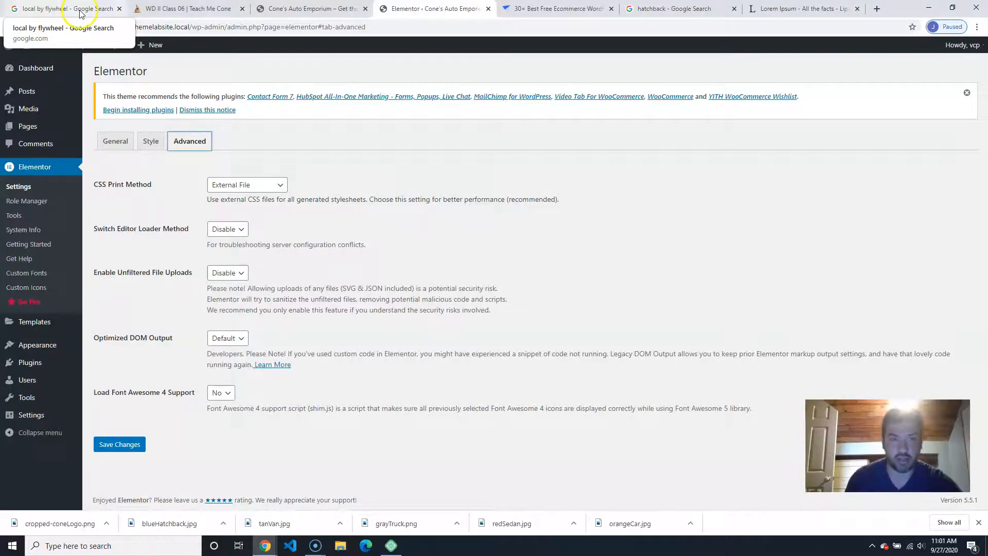
# - Close the browser and, in Local, export childThemeLabSite to the Desktop as childThemeLabSite.zip with the default file exclusion filter
pyautogui.click(488, 9)
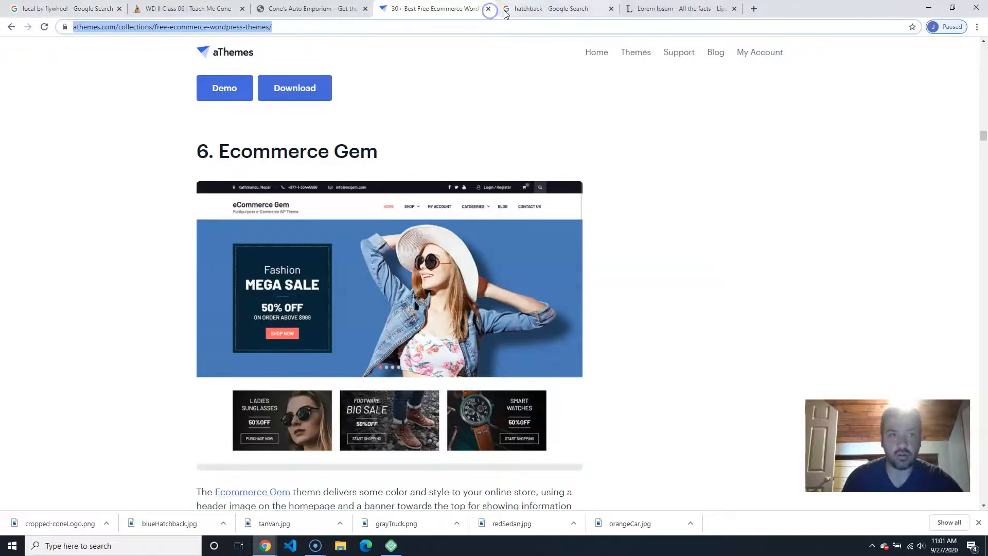
pyautogui.click(976, 8)
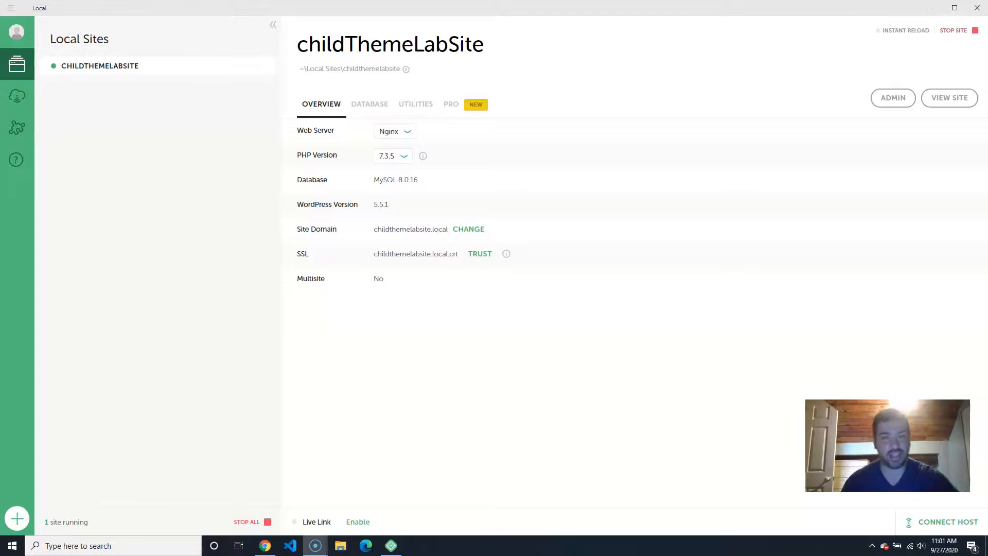
pyautogui.rightClick(124, 67)
pyautogui.click(117, 66)
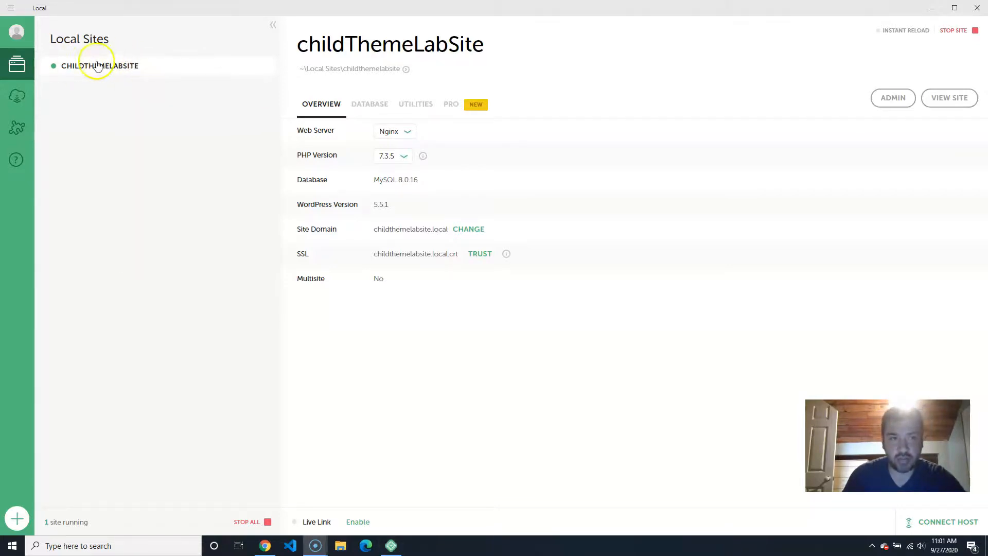
pyautogui.rightClick(107, 66)
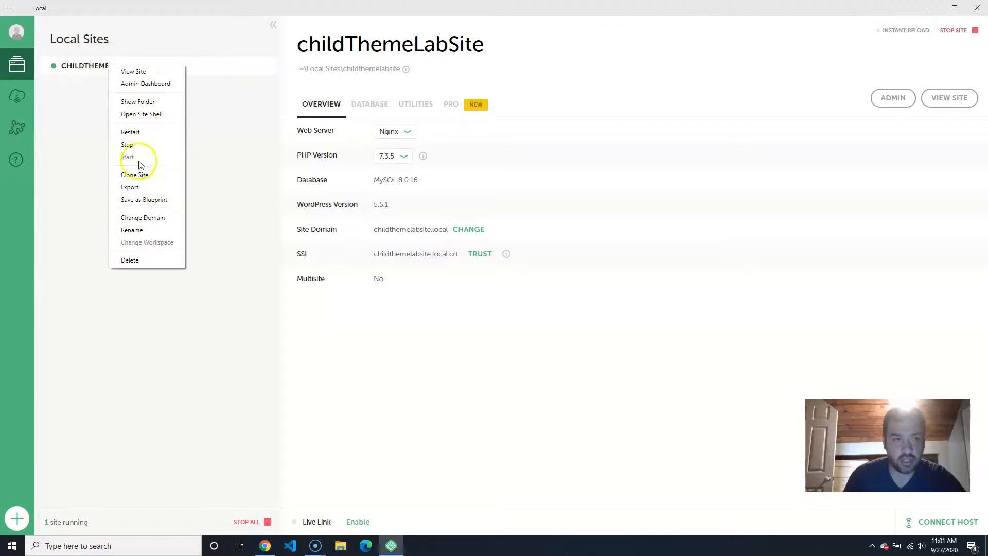
pyautogui.click(141, 187)
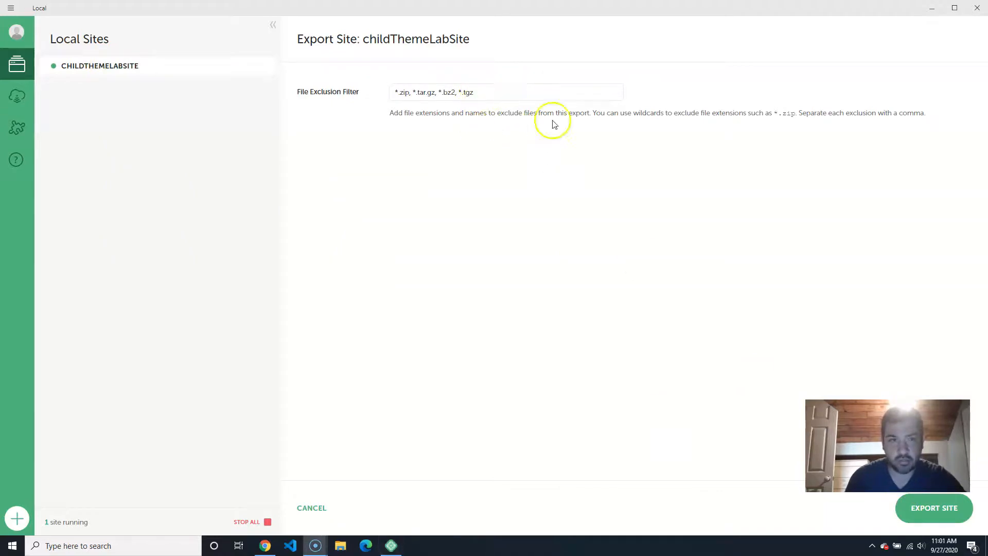
pyautogui.click(948, 516)
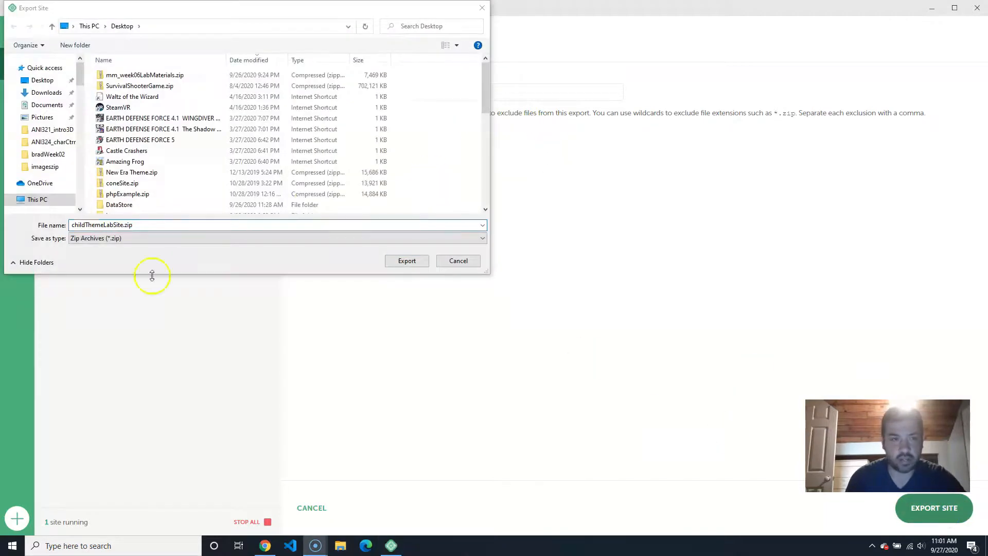
pyautogui.moveTo(357, 4); pyautogui.dragTo(426, 26)
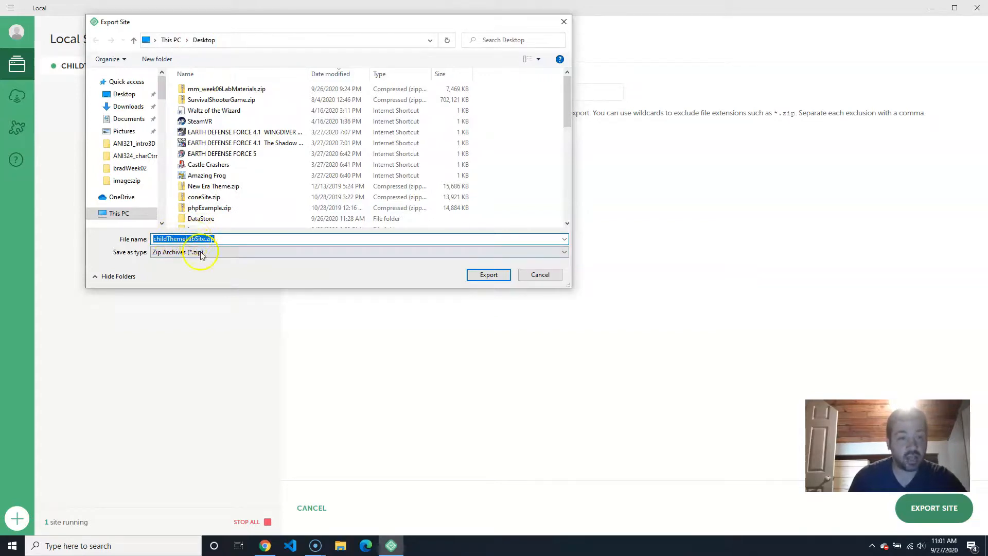
pyautogui.click(487, 275)
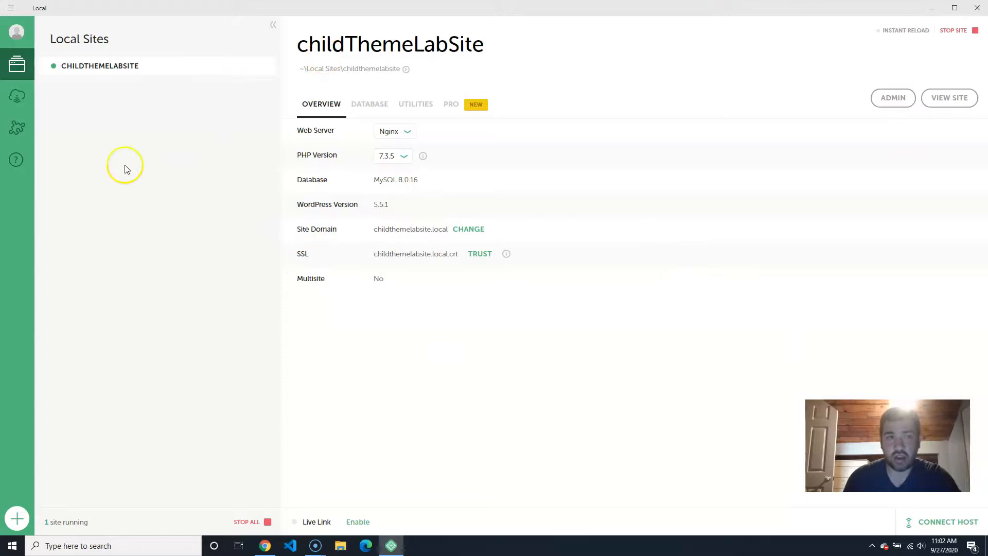
# - Stop the running childThemeLabSite site
pyautogui.rightClick(161, 66)
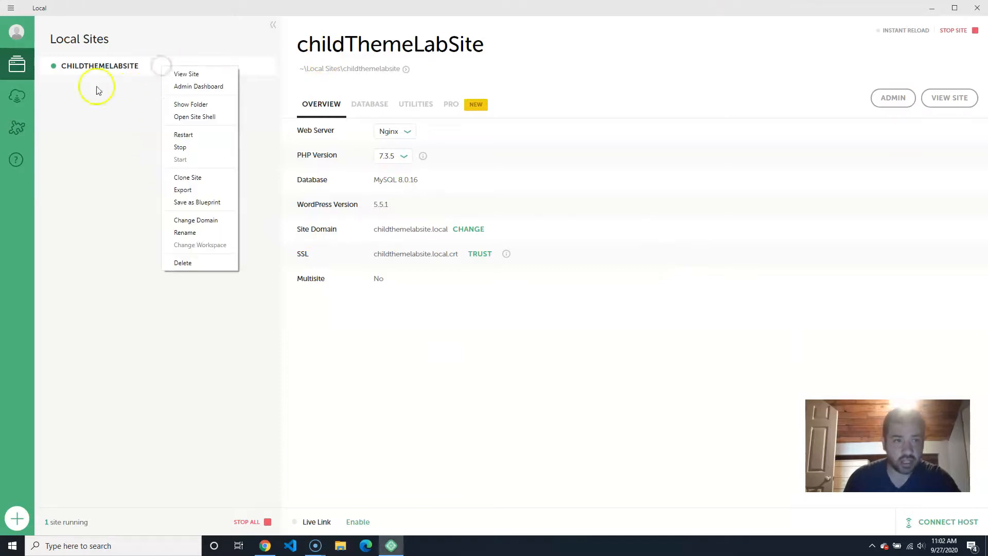
pyautogui.click(131, 161)
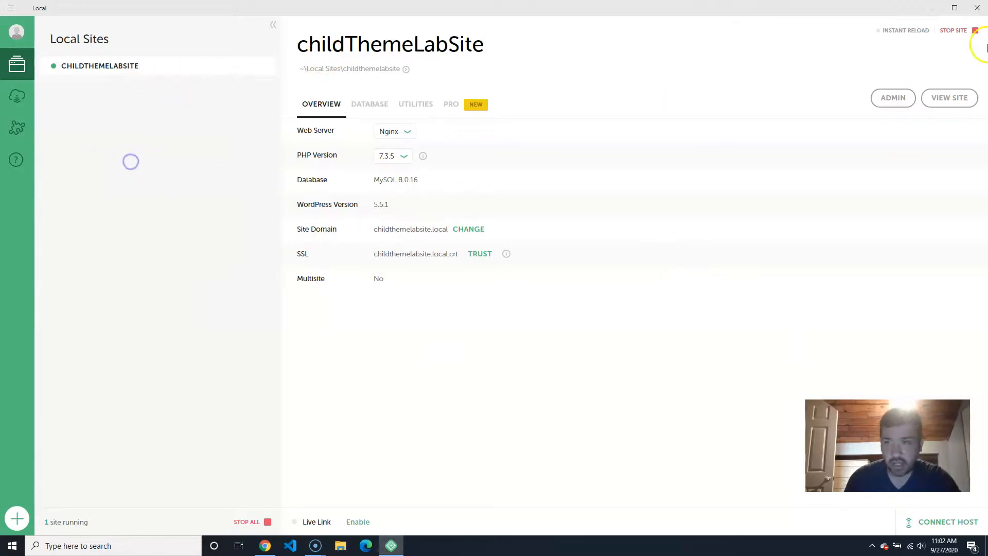
pyautogui.click(950, 36)
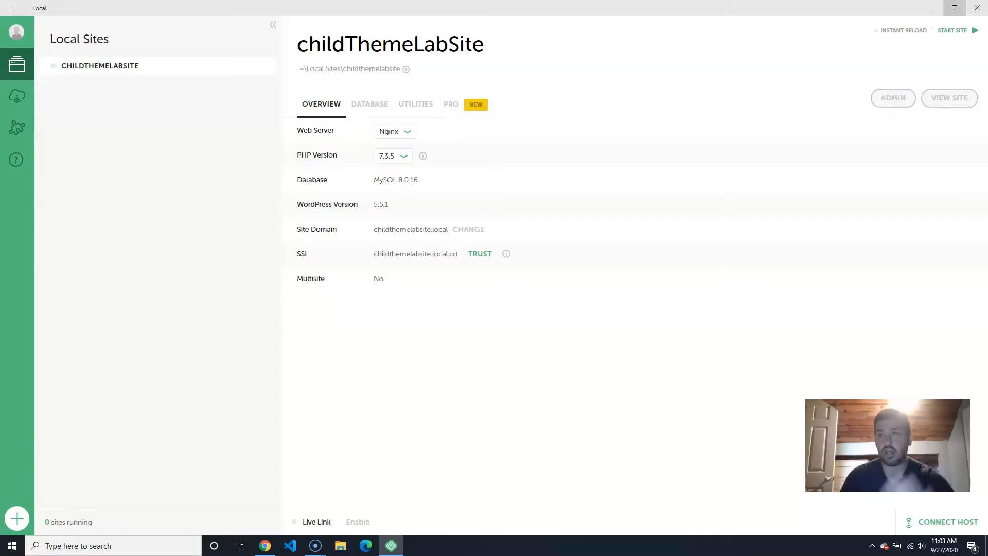
# - Minimize Local and check the exported childThemeLabSite zip archive on the desktop
pyautogui.click(934, 6)
pyautogui.click(735, 88)
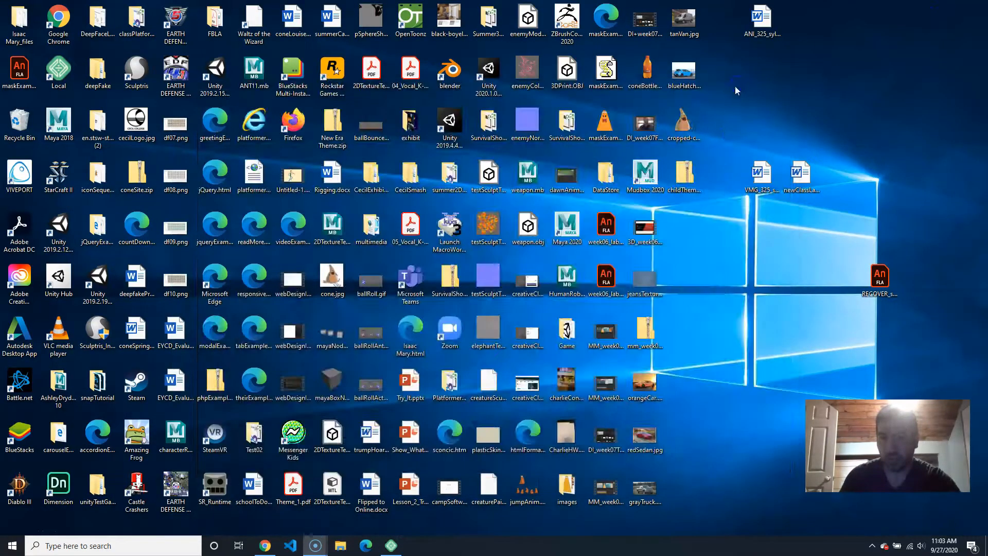
pyautogui.moveTo(685, 174)
pyautogui.mouseDown()
pyautogui.moveTo(718, 230)
pyautogui.moveTo(693, 175)
pyautogui.mouseUp()
pyautogui.doubleClick(689, 179)
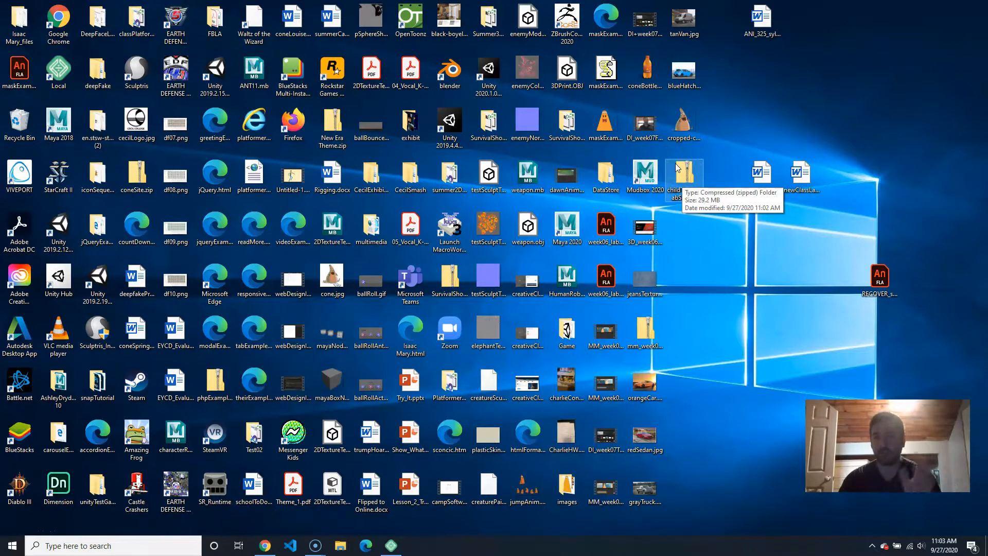
# - Return to Local, choose childThemeLabSite.zip on the Desktop as the archive to import, and cancel the import
pyautogui.click(391, 544)
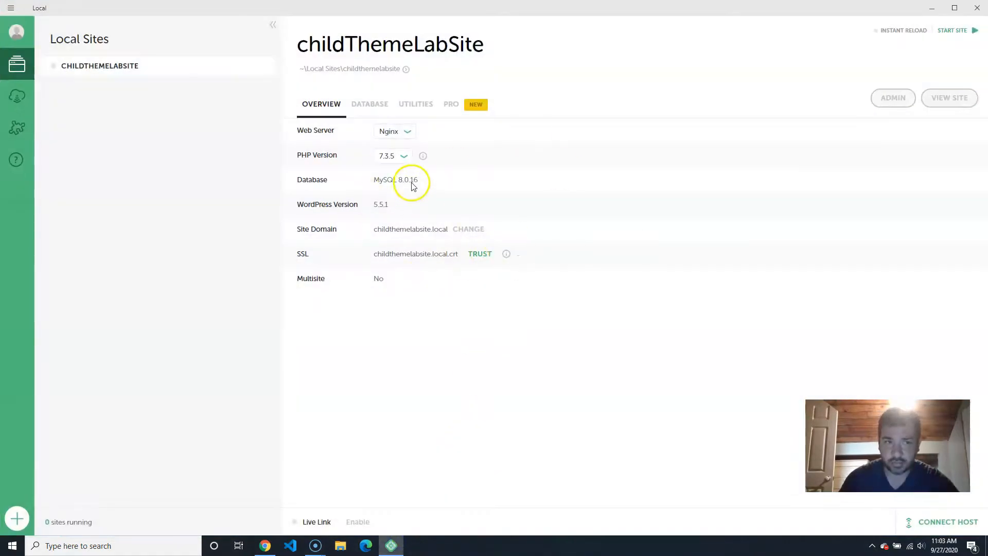
pyautogui.click(87, 157)
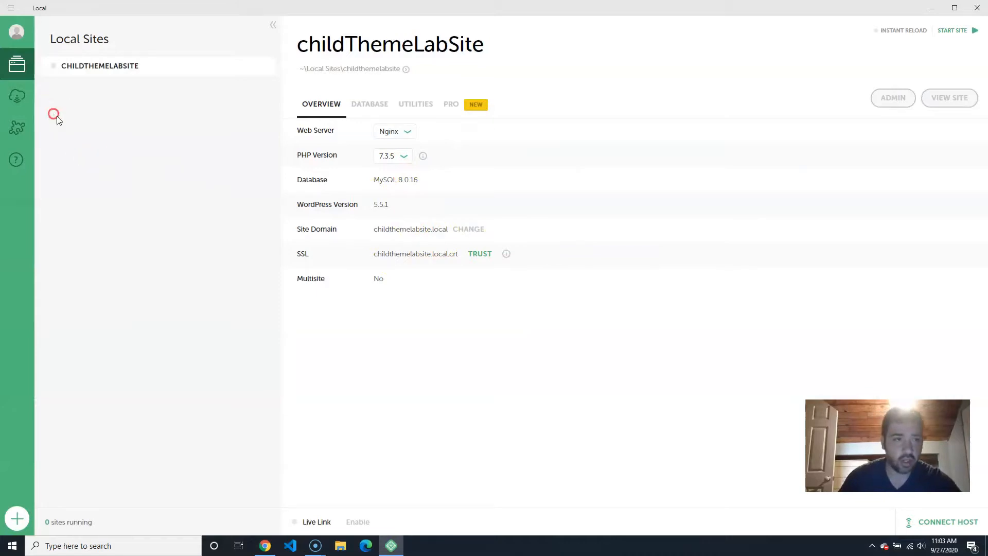
pyautogui.click(11, 8)
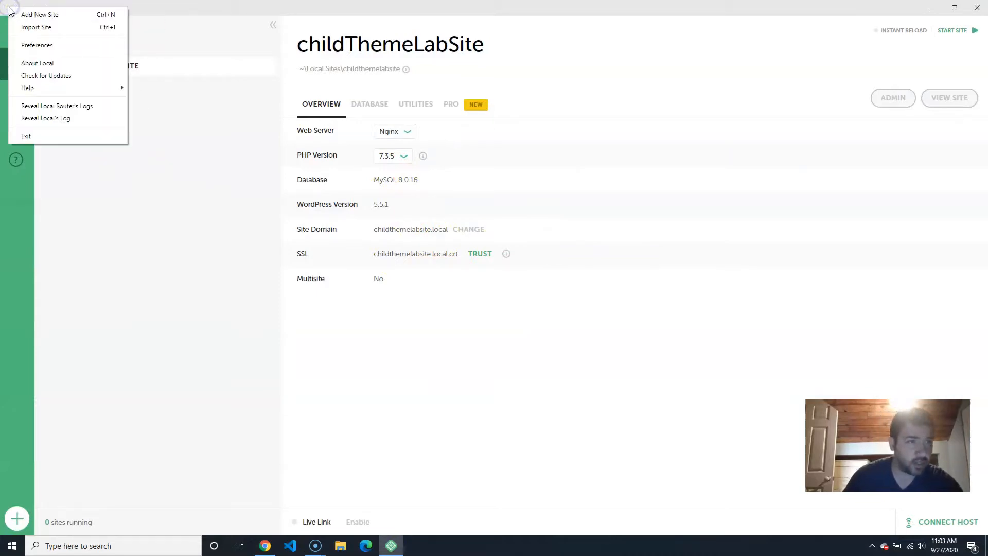
pyautogui.click(3, 8)
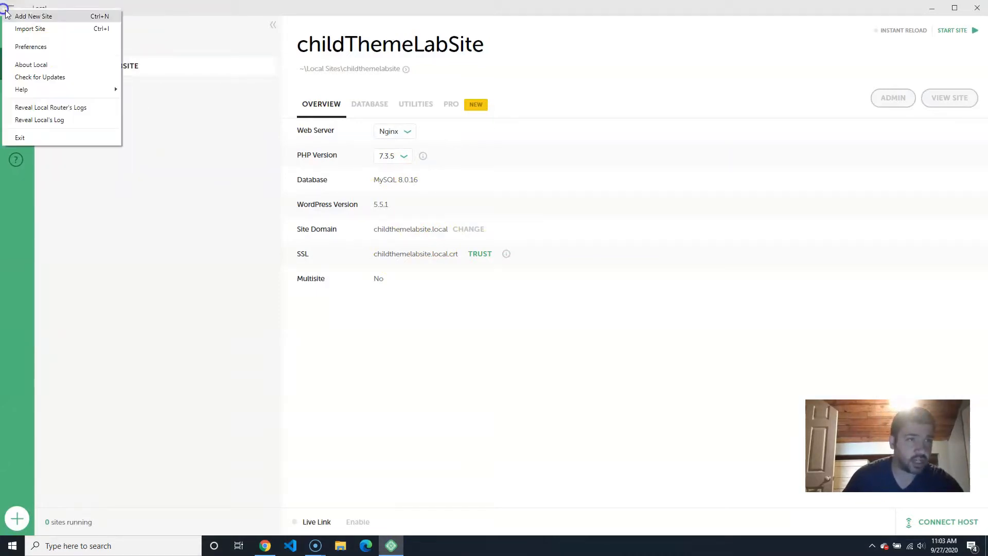
pyautogui.click(52, 30)
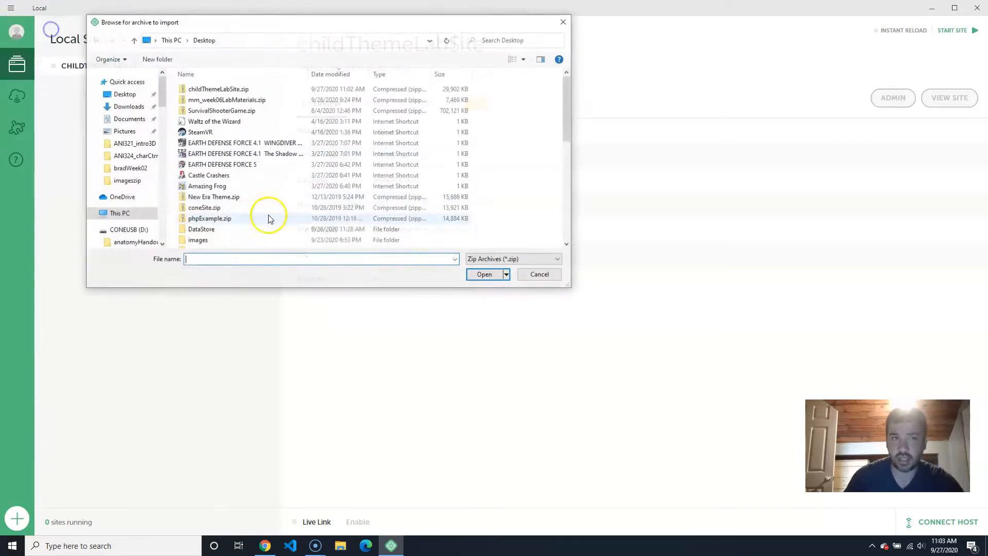
pyautogui.click(200, 90)
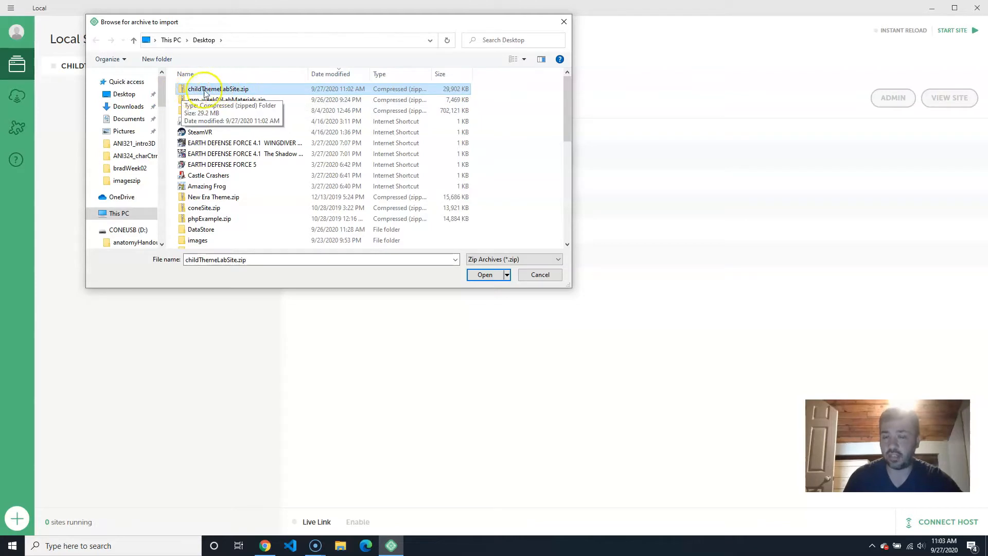
pyautogui.click(552, 275)
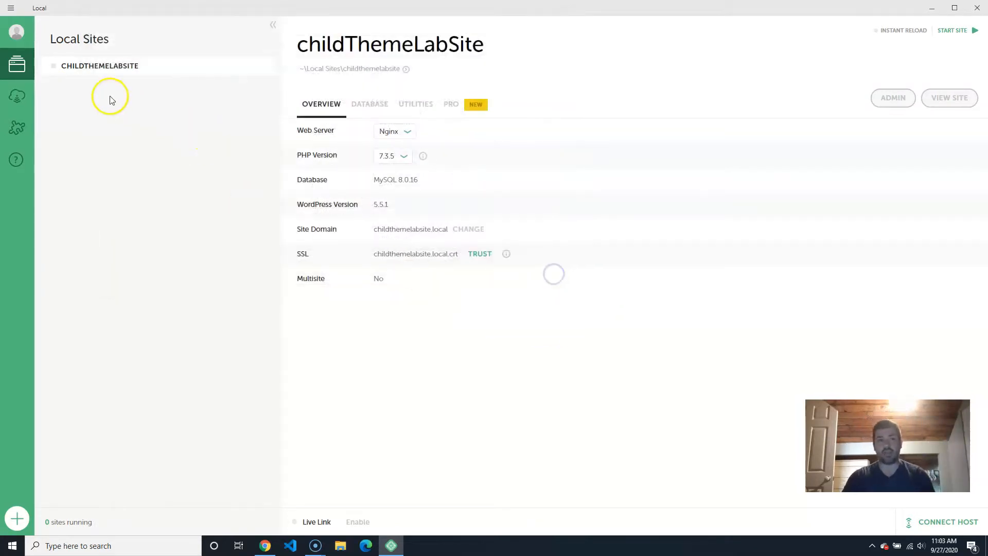
pyautogui.rightClick(119, 68)
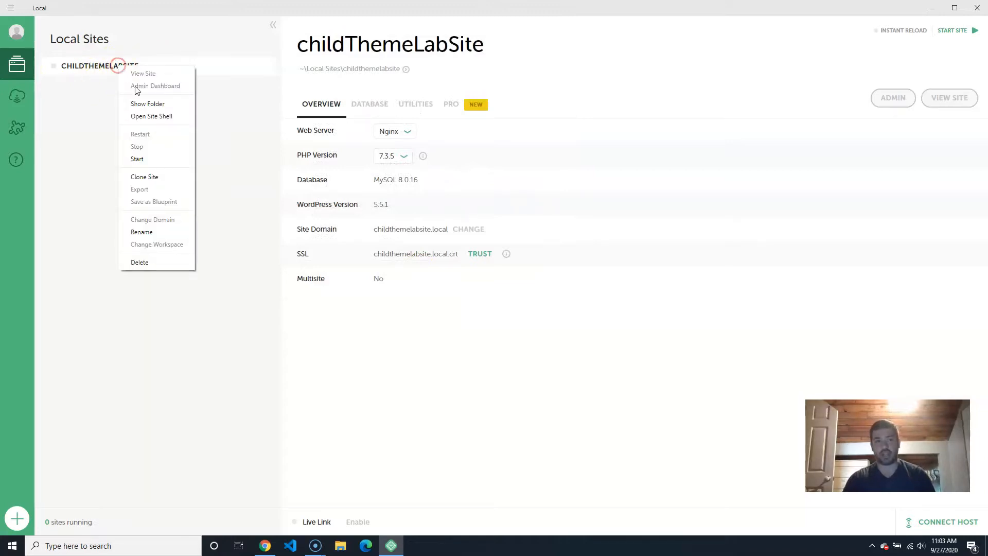
pyautogui.click(69, 148)
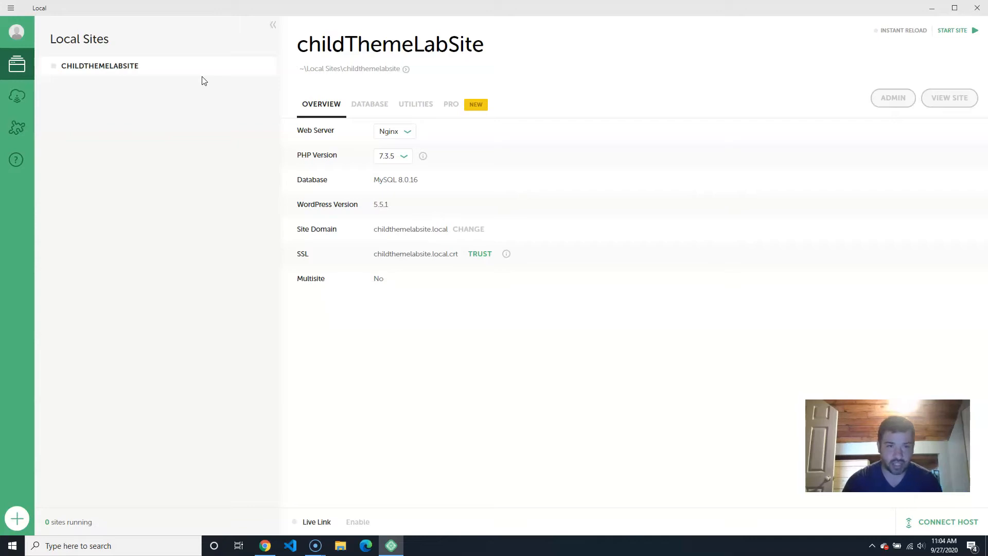
pyautogui.click(408, 132)
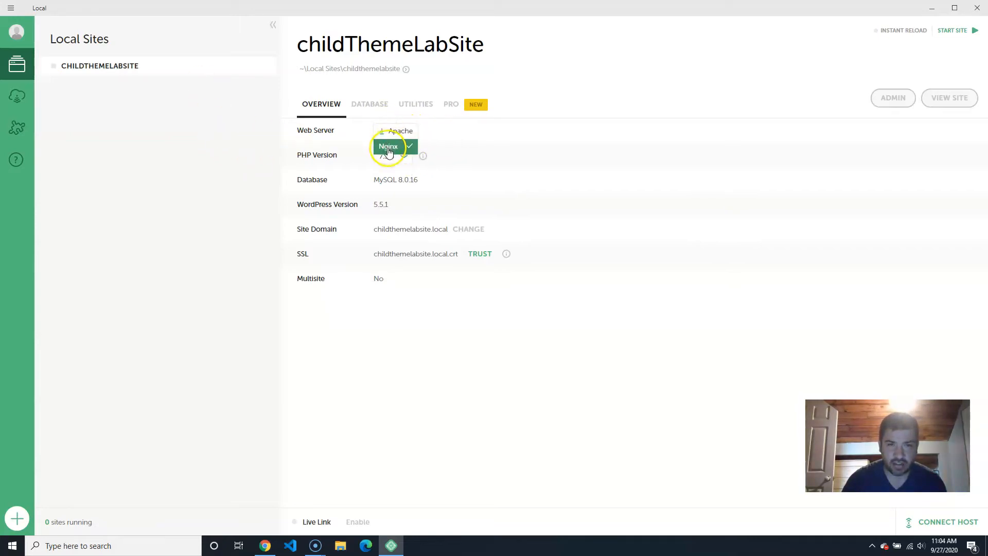
pyautogui.click(432, 401)
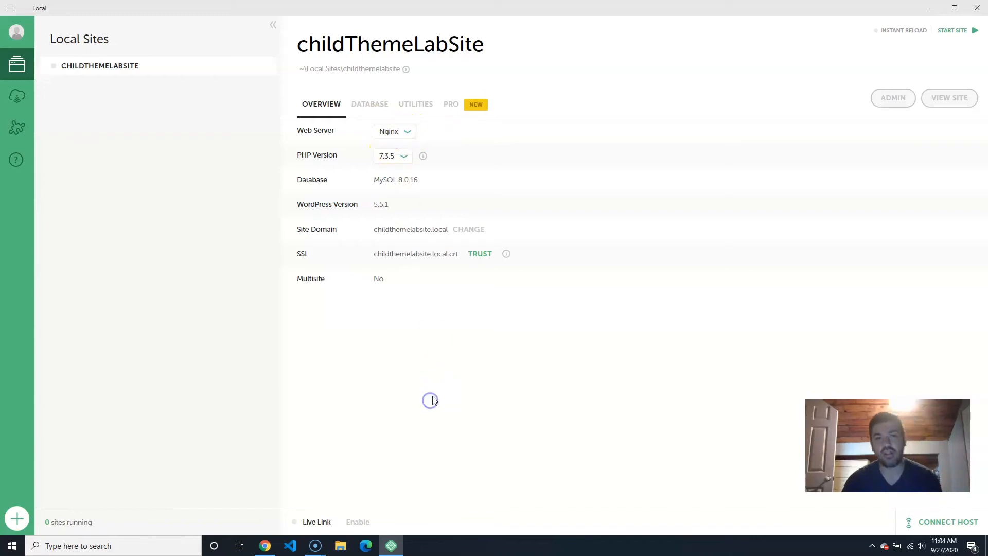